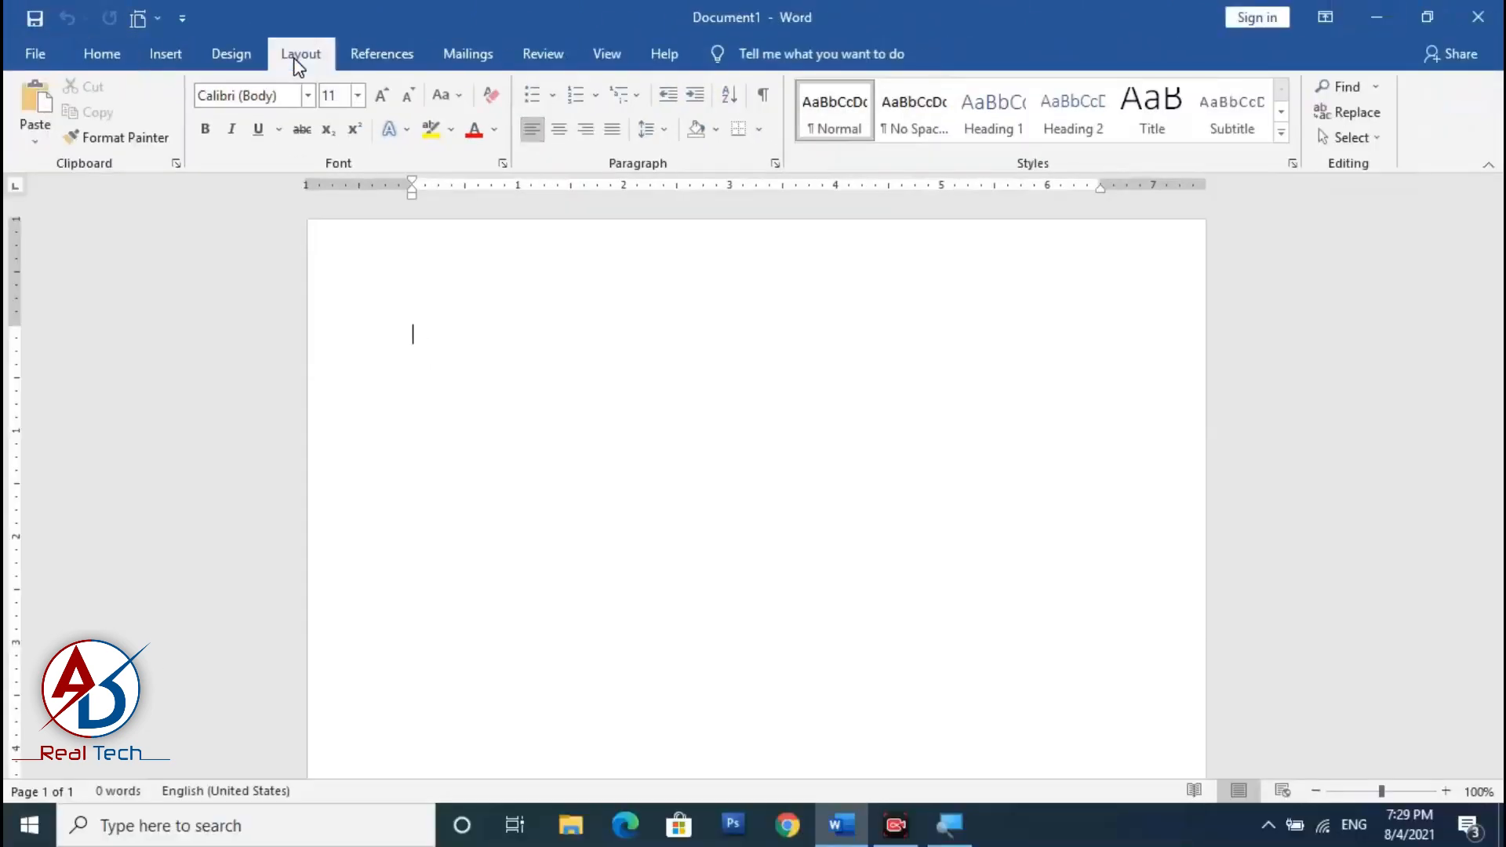
Apply the Narrow margin preset of 0.5" on all sides to the blank document
{"action": "left_click", "coordinate": [298, 57]}
{"action": "left_click", "coordinate": [52, 135]}
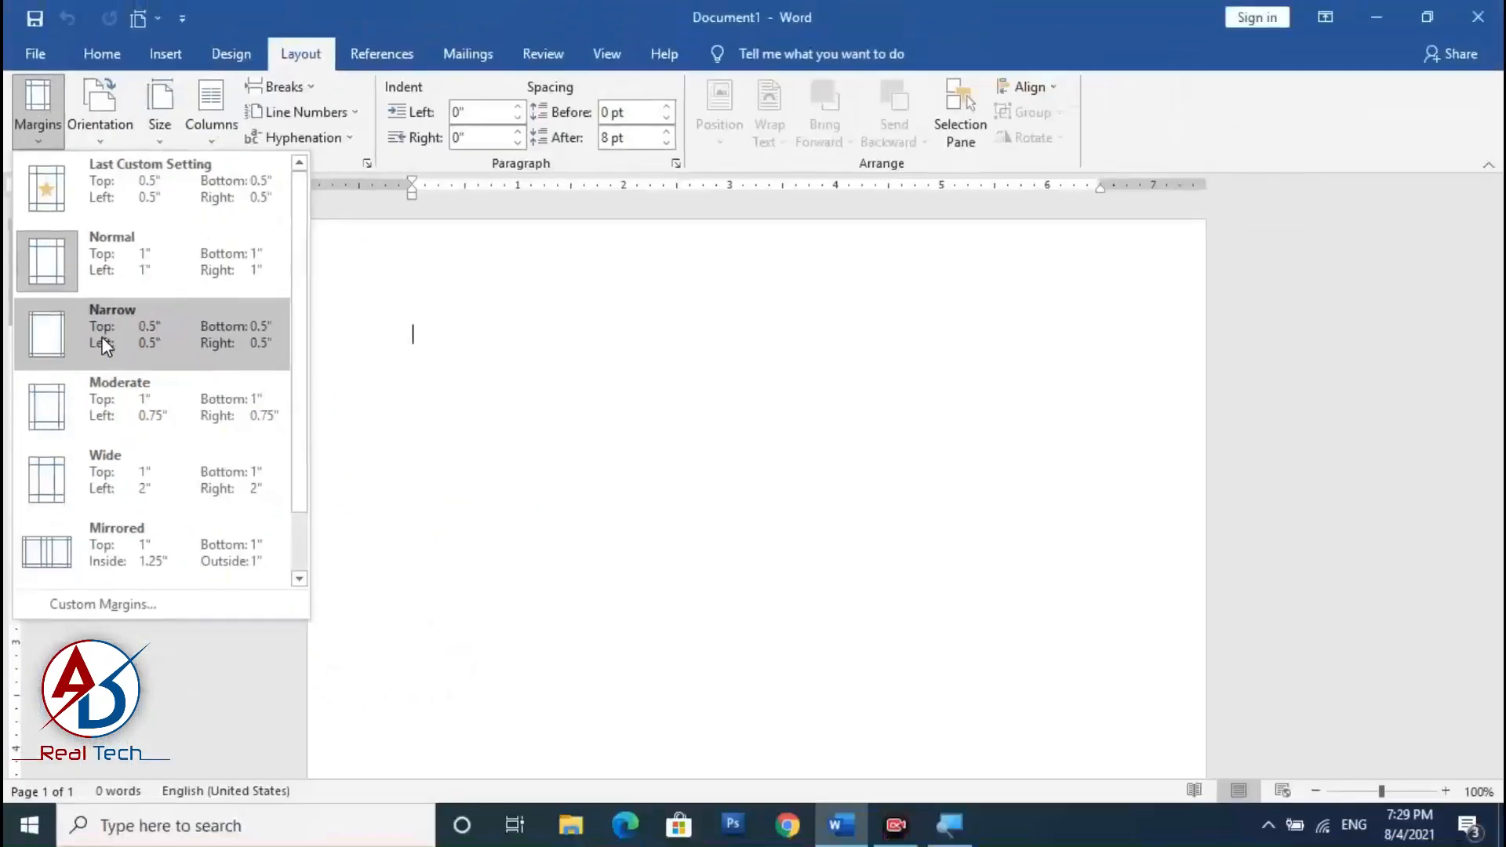
{"action": "left_click", "coordinate": [106, 339]}
Give the whole document a custom paper size 4" wide and 5" high
{"action": "left_click", "coordinate": [155, 130]}
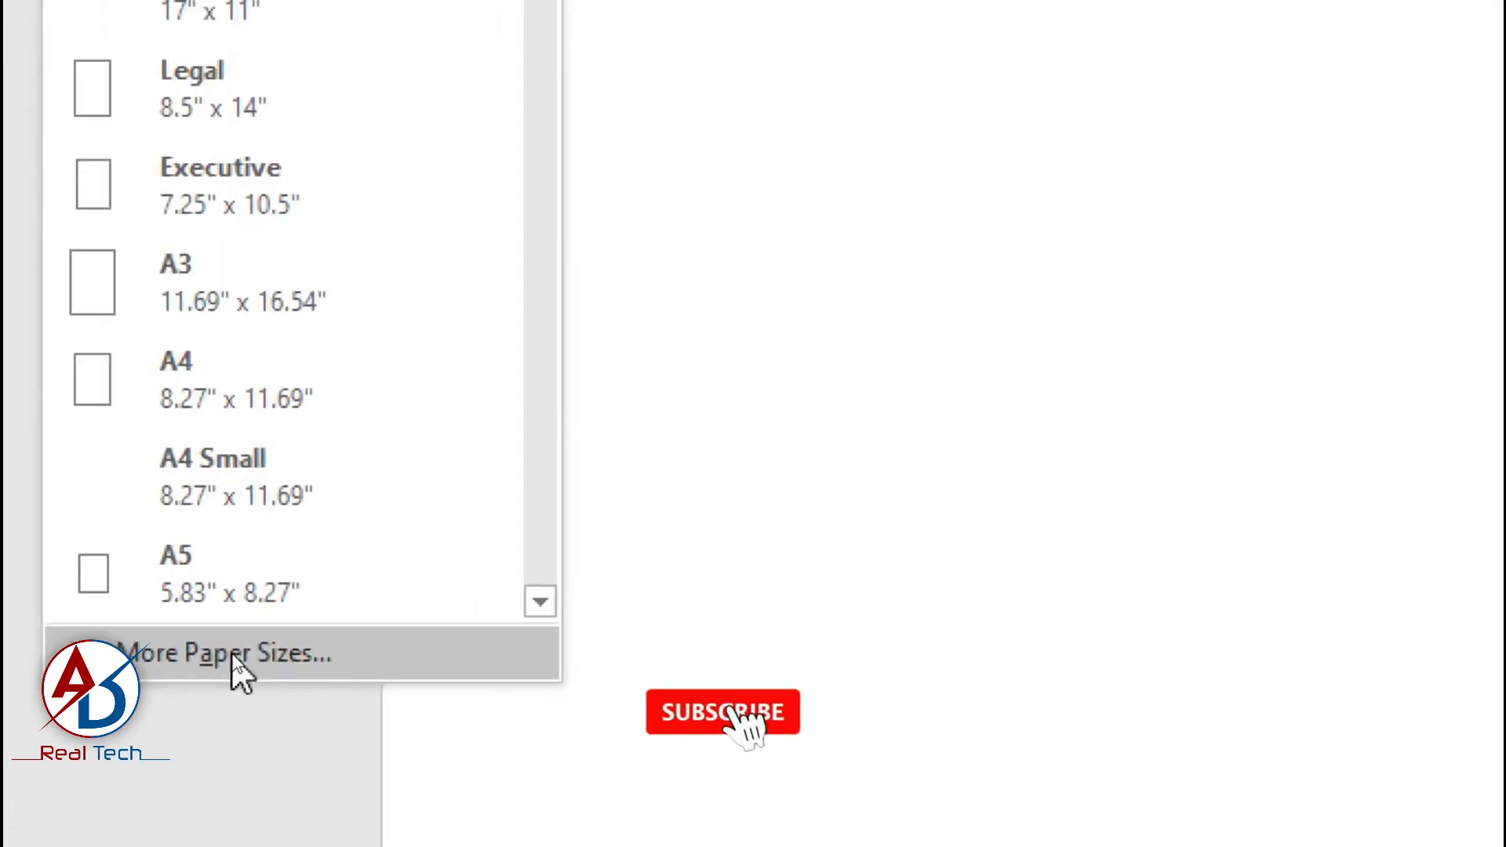
{"action": "left_click", "coordinate": [233, 655]}
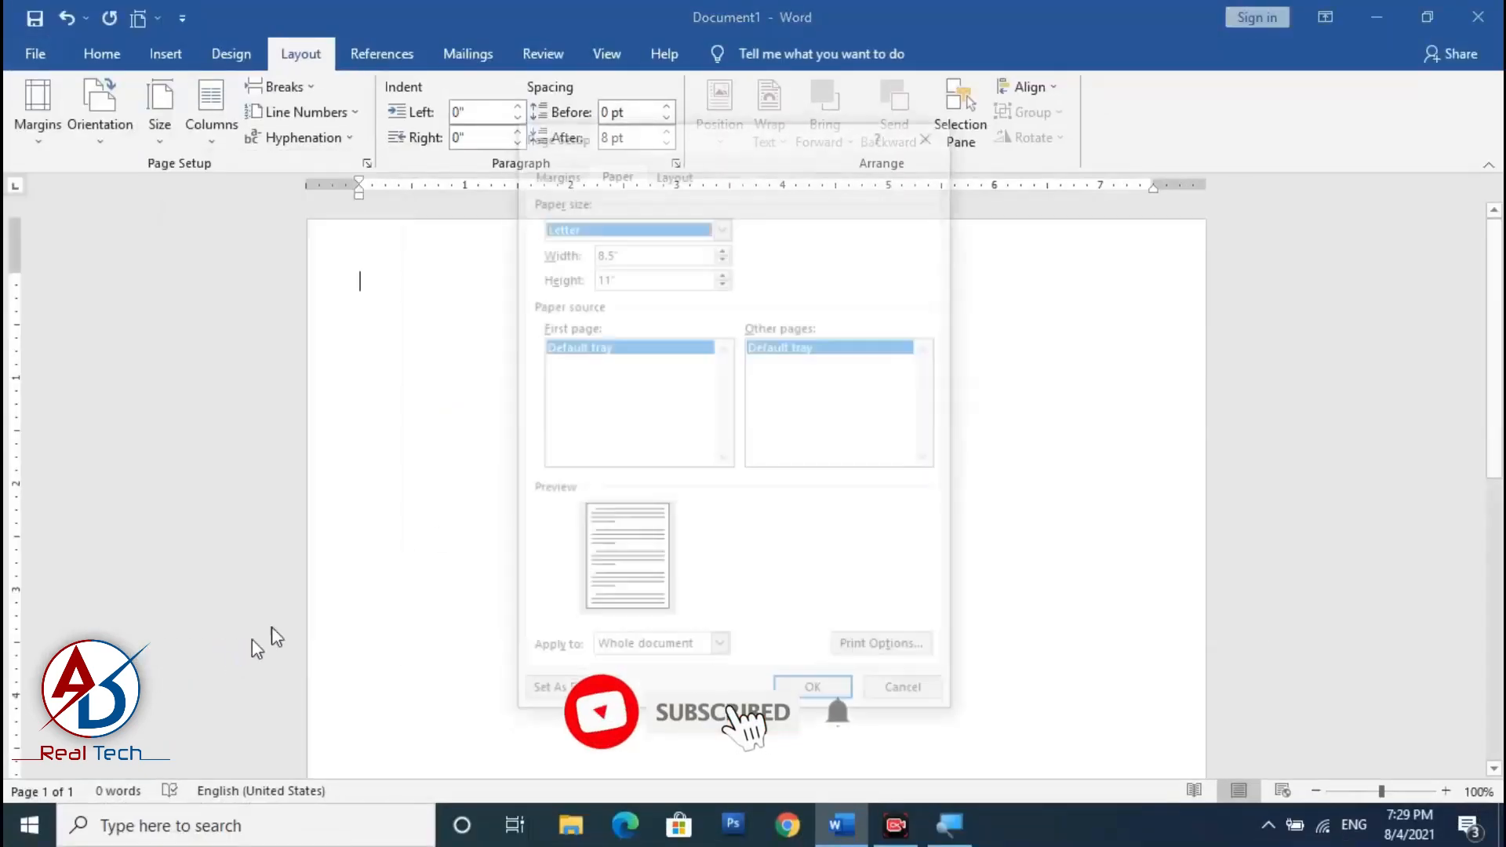
{"action": "left_click_drag", "start_coordinate": [619, 252], "coordinate": [573, 252]}
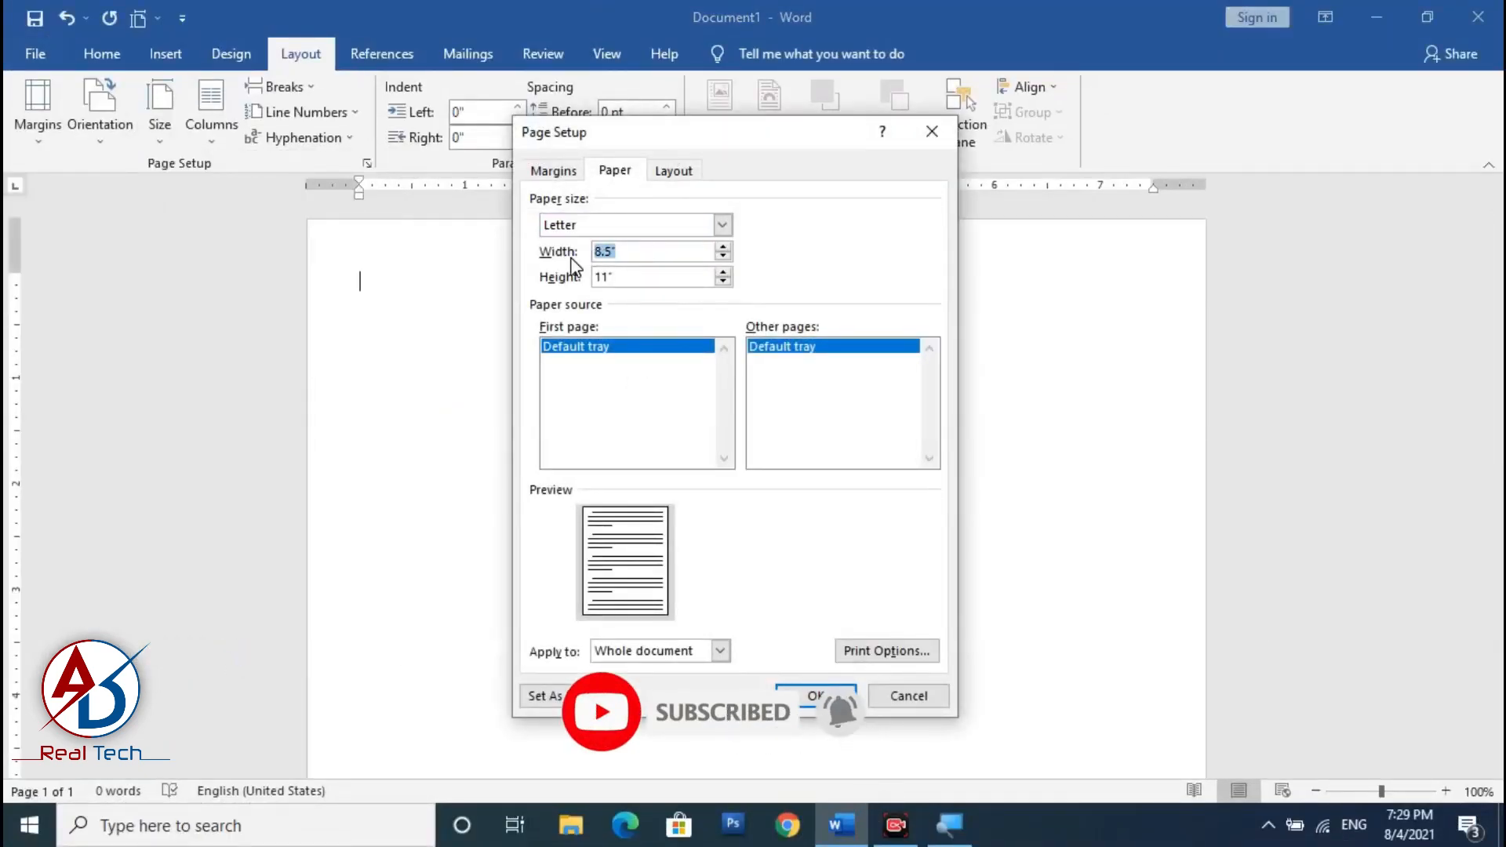
{"action": "type", "text": "4"}
{"action": "key", "text": "Tab"}
{"action": "type", "text": "5"}
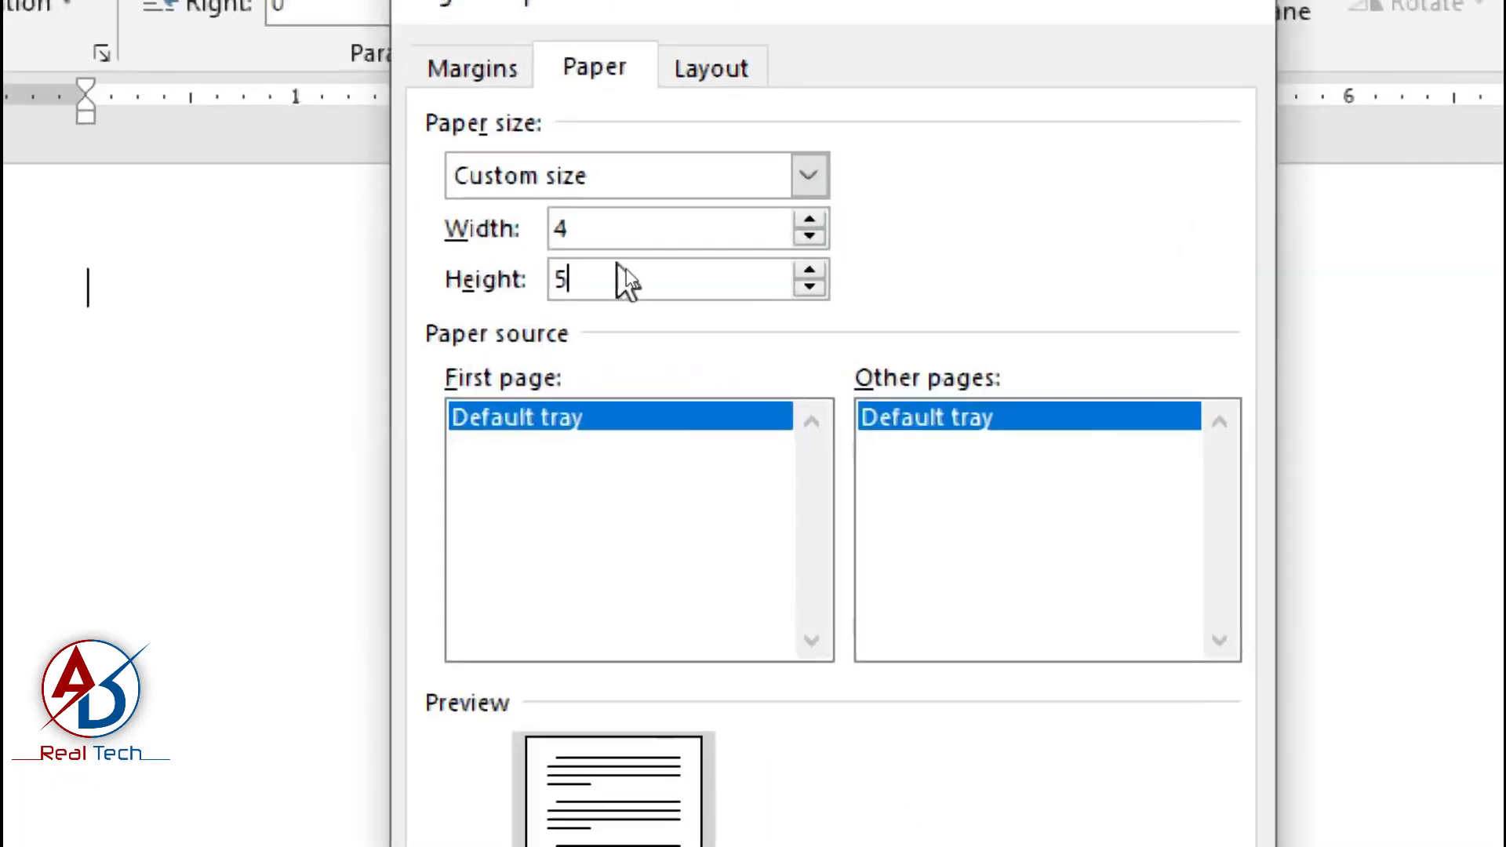
{"action": "double_click", "coordinate": [616, 243]}
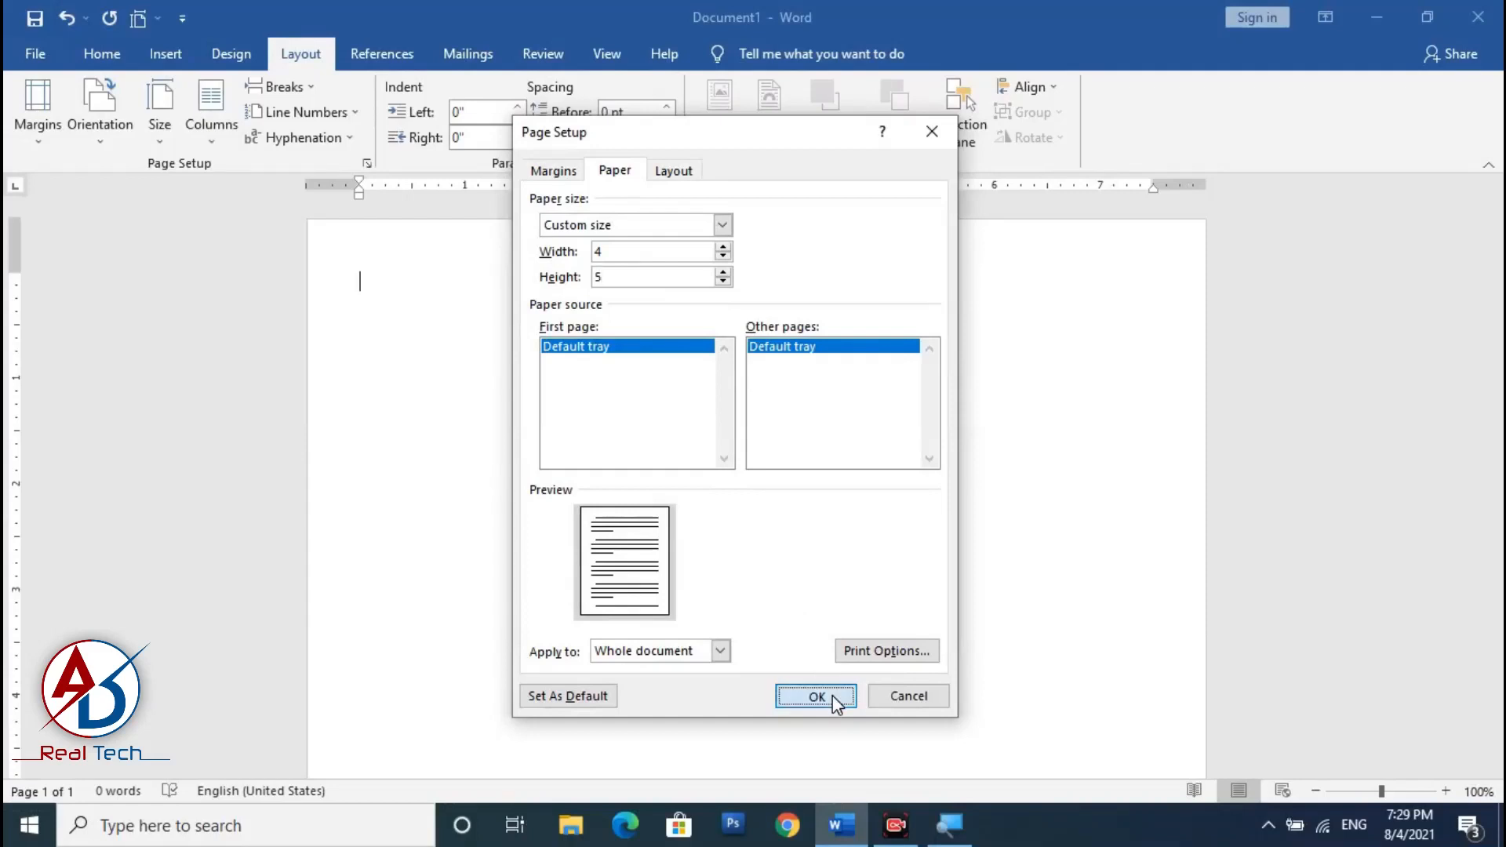
{"action": "left_click", "coordinate": [831, 695]}
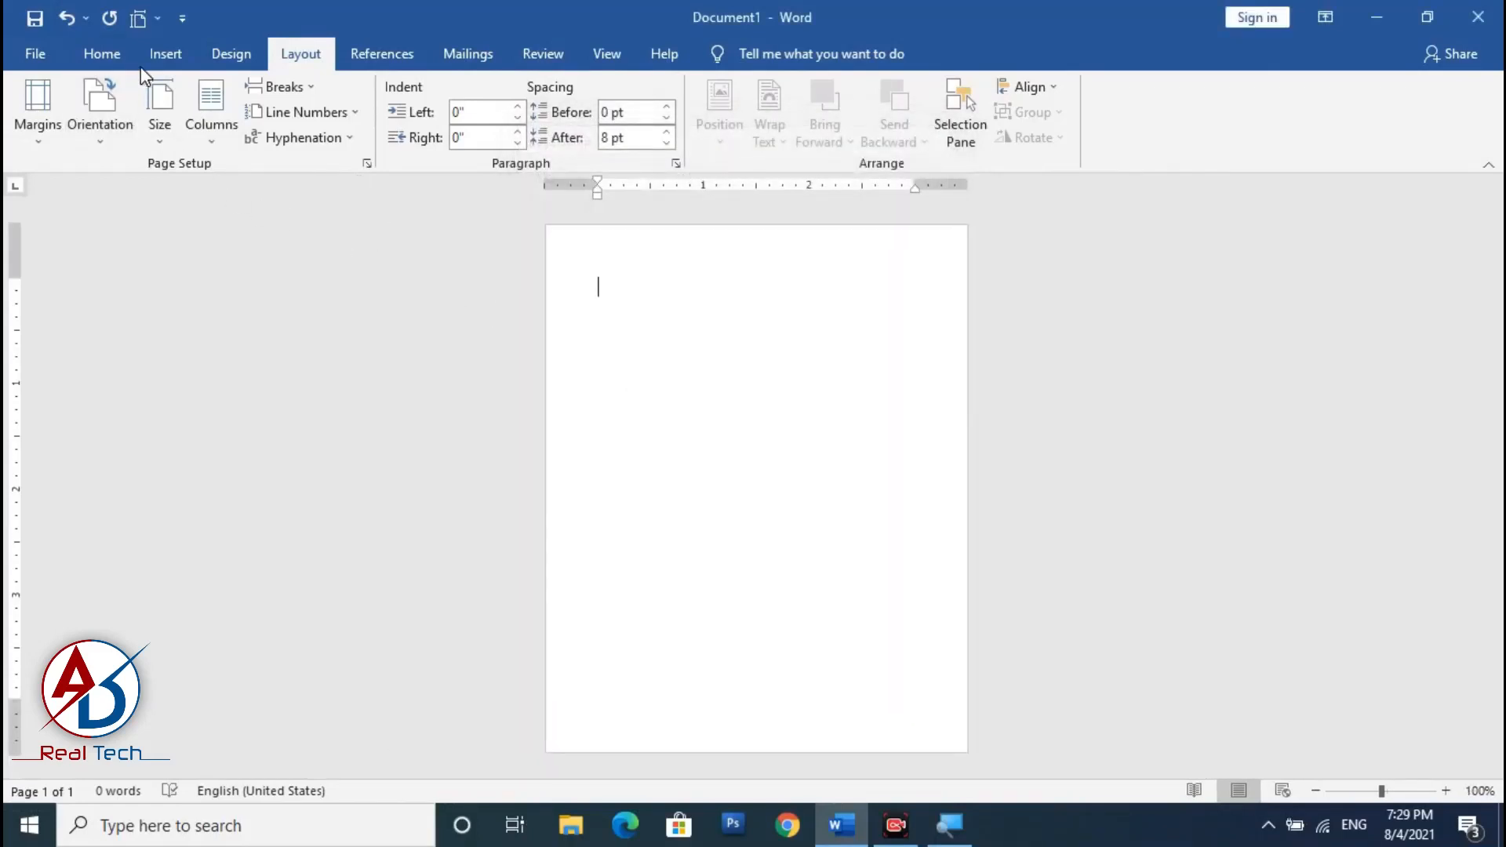
Insert the picture Rakhi-PNG-Image-715x715 from the Raksha Bandan tools folder inside the desktop file folder on the Desktop
{"action": "left_click", "coordinate": [161, 57]}
{"action": "left_click", "coordinate": [221, 121]}
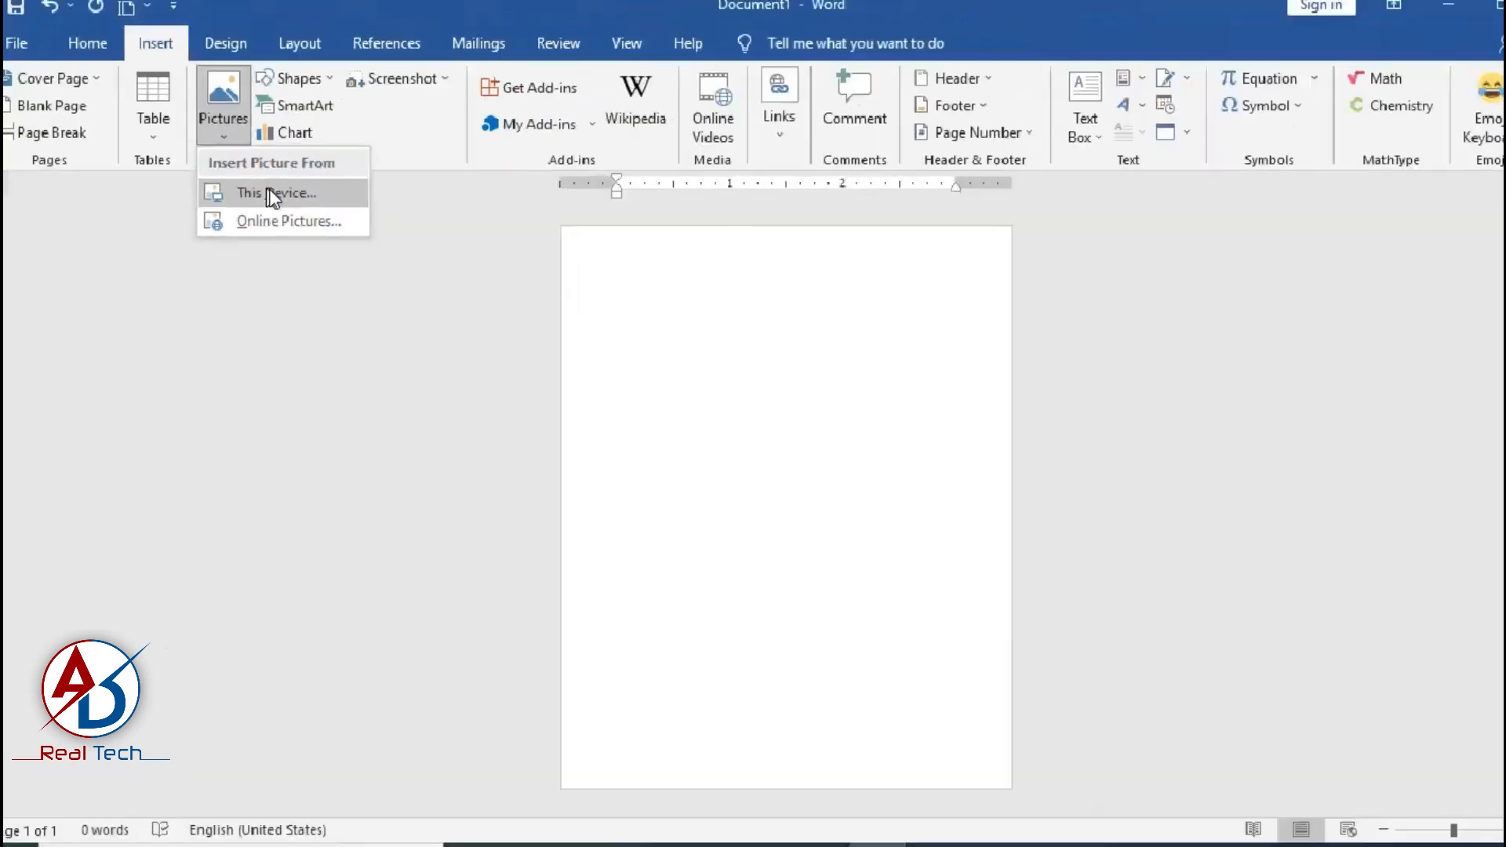
{"action": "left_click", "coordinate": [273, 196]}
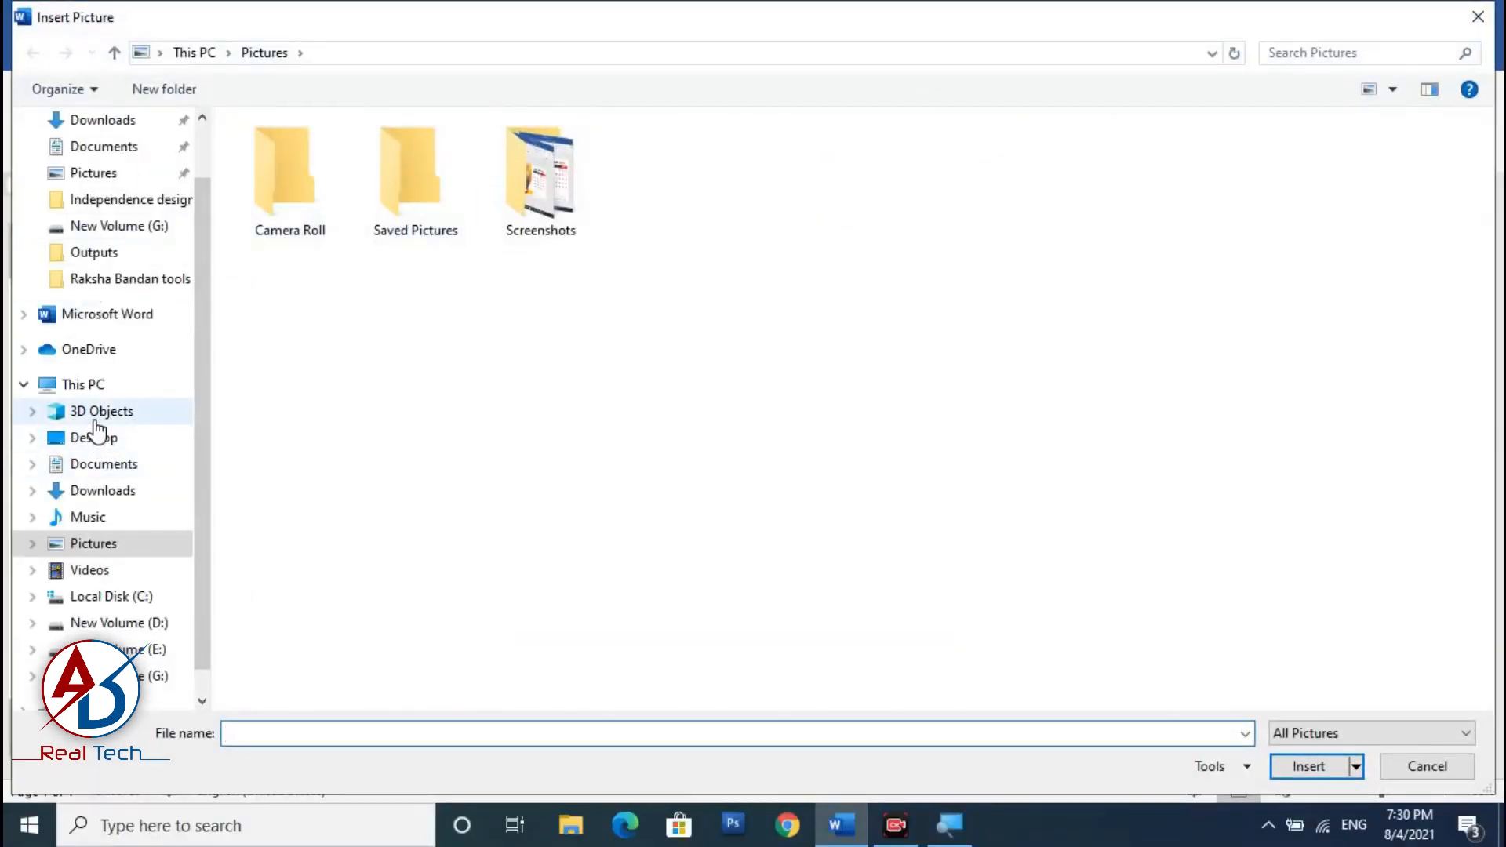
{"action": "left_click", "coordinate": [95, 438]}
{"action": "double_click", "coordinate": [559, 204]}
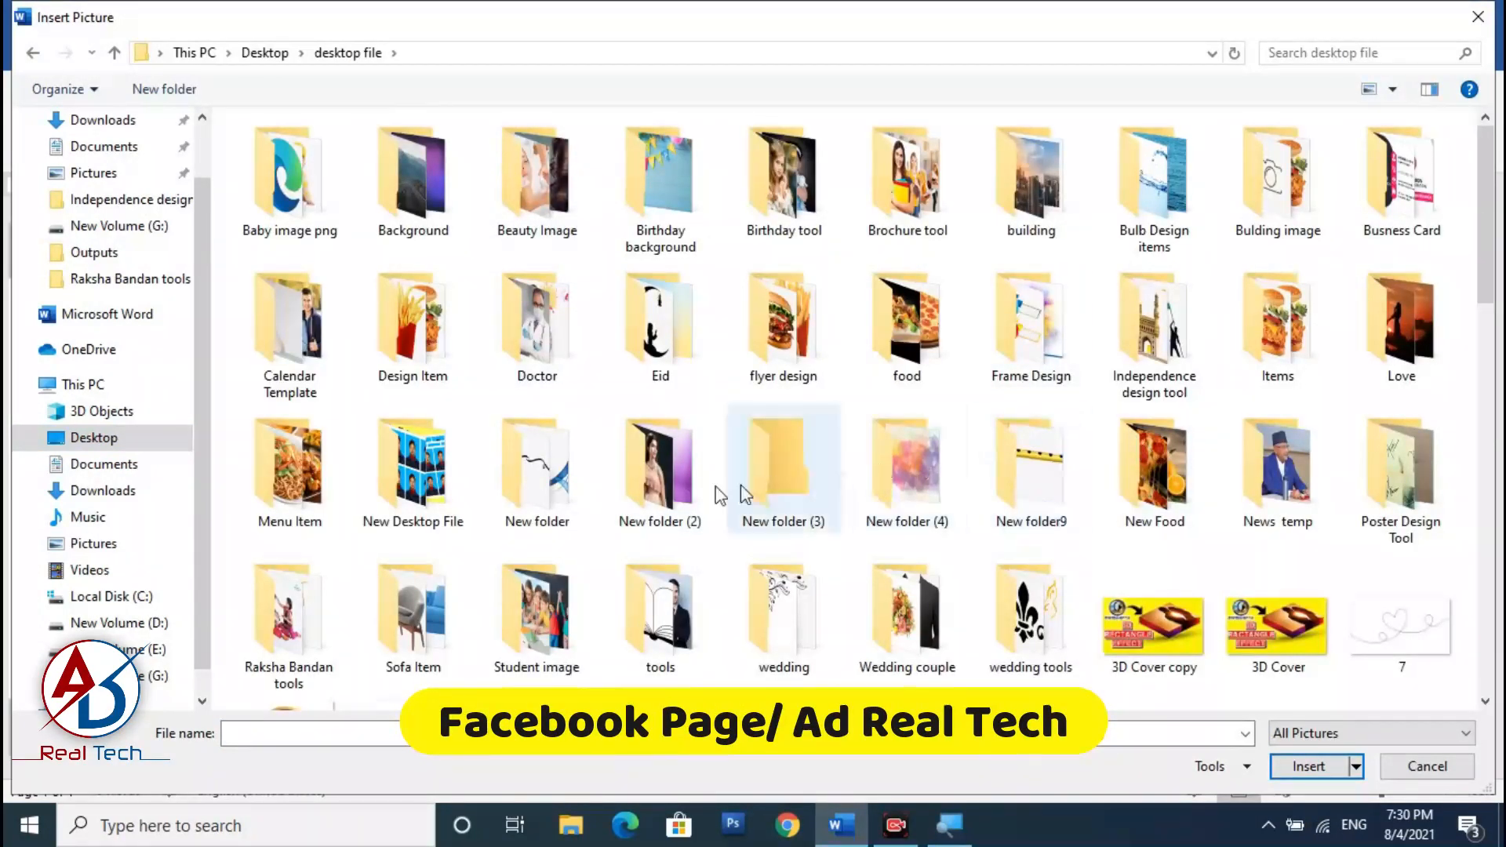
{"action": "left_click", "coordinate": [420, 336]}
{"action": "key", "text": "r"}
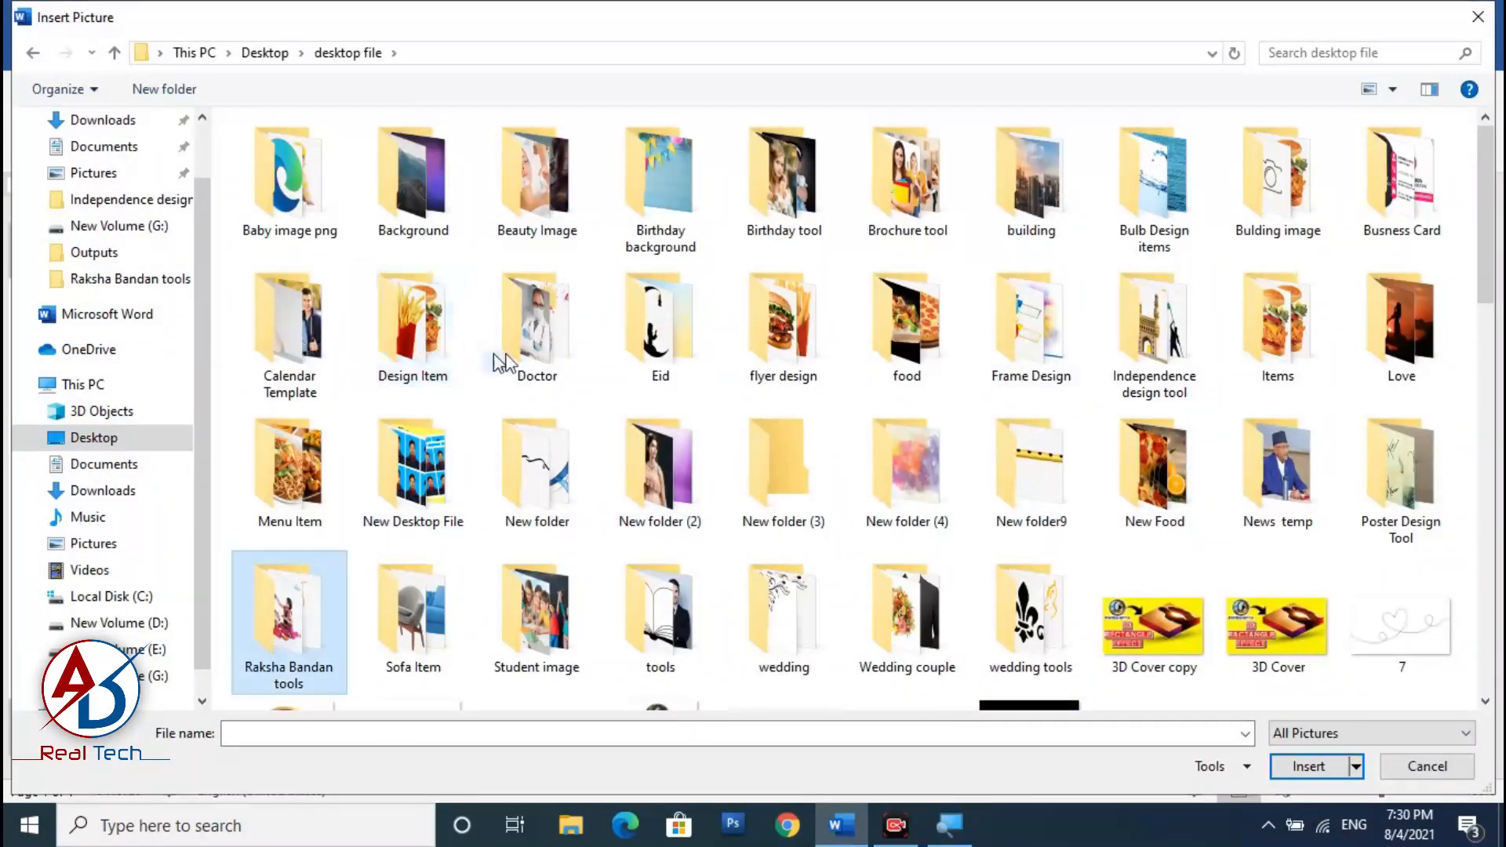
{"action": "double_click", "coordinate": [303, 641]}
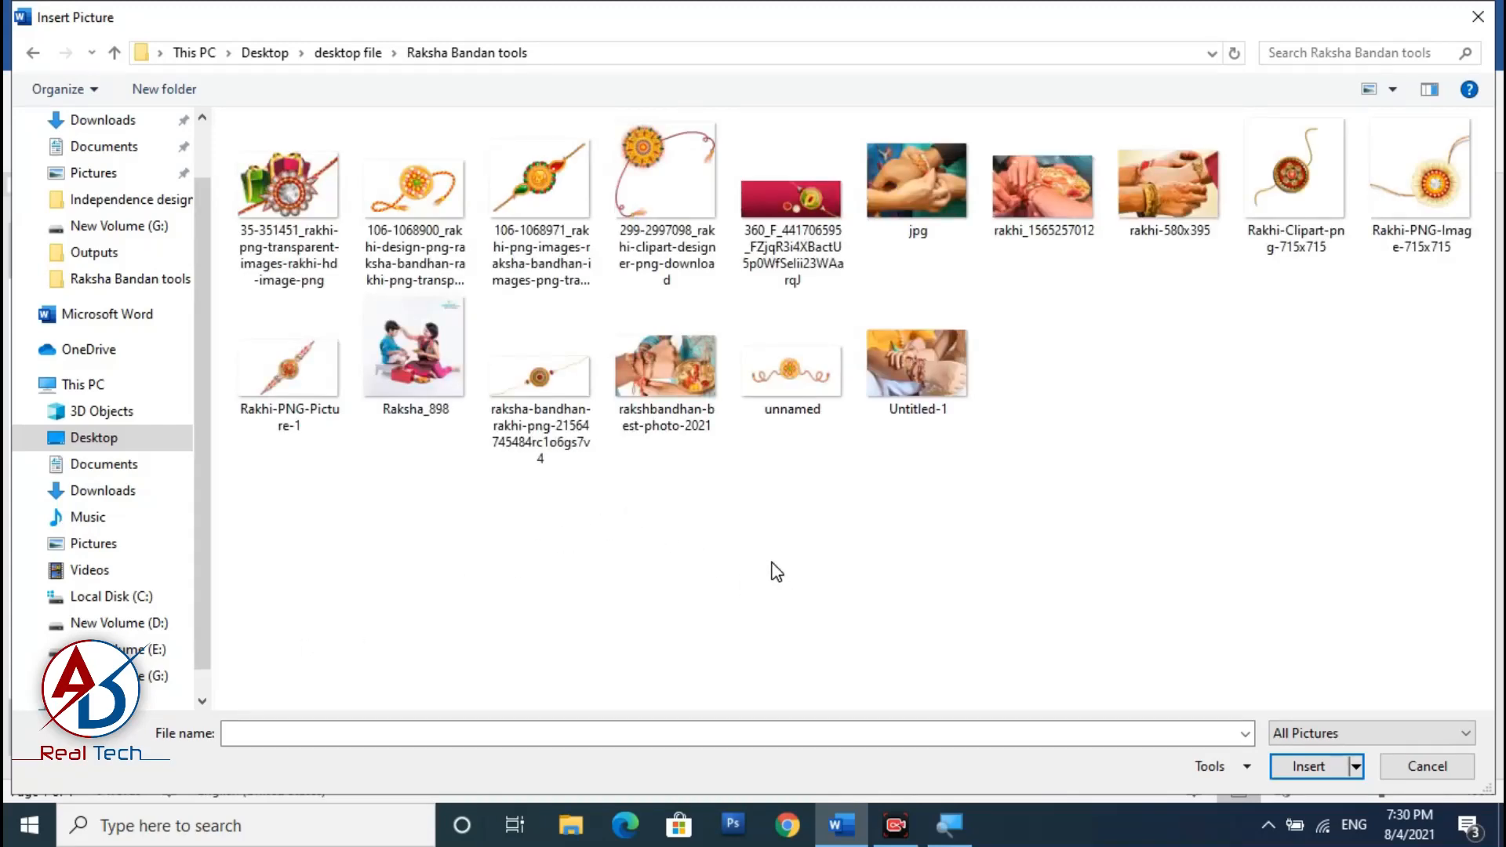
{"action": "left_click", "coordinate": [1432, 198]}
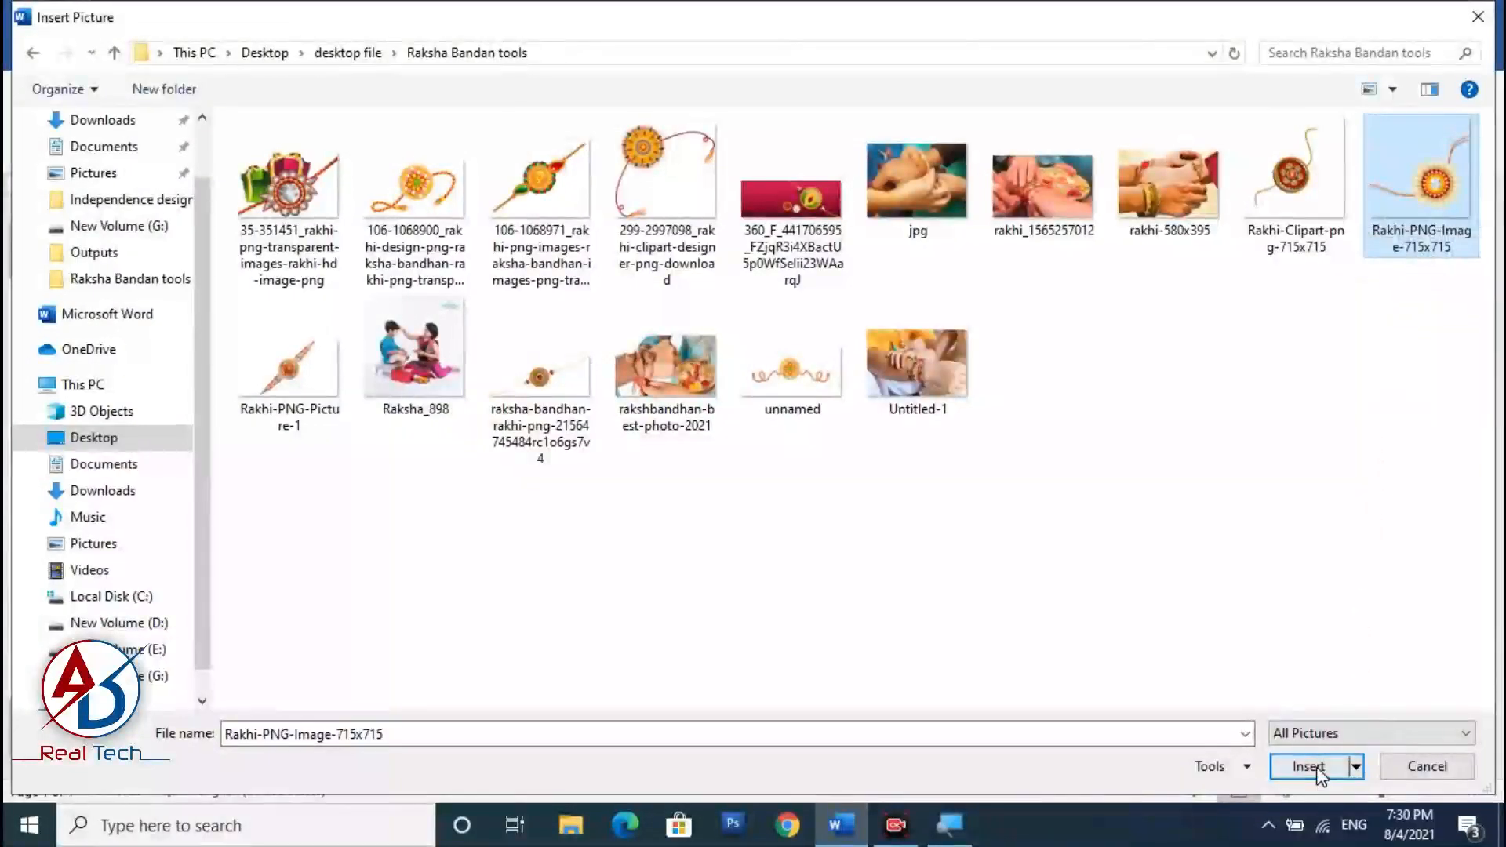
{"action": "left_click", "coordinate": [1312, 766]}
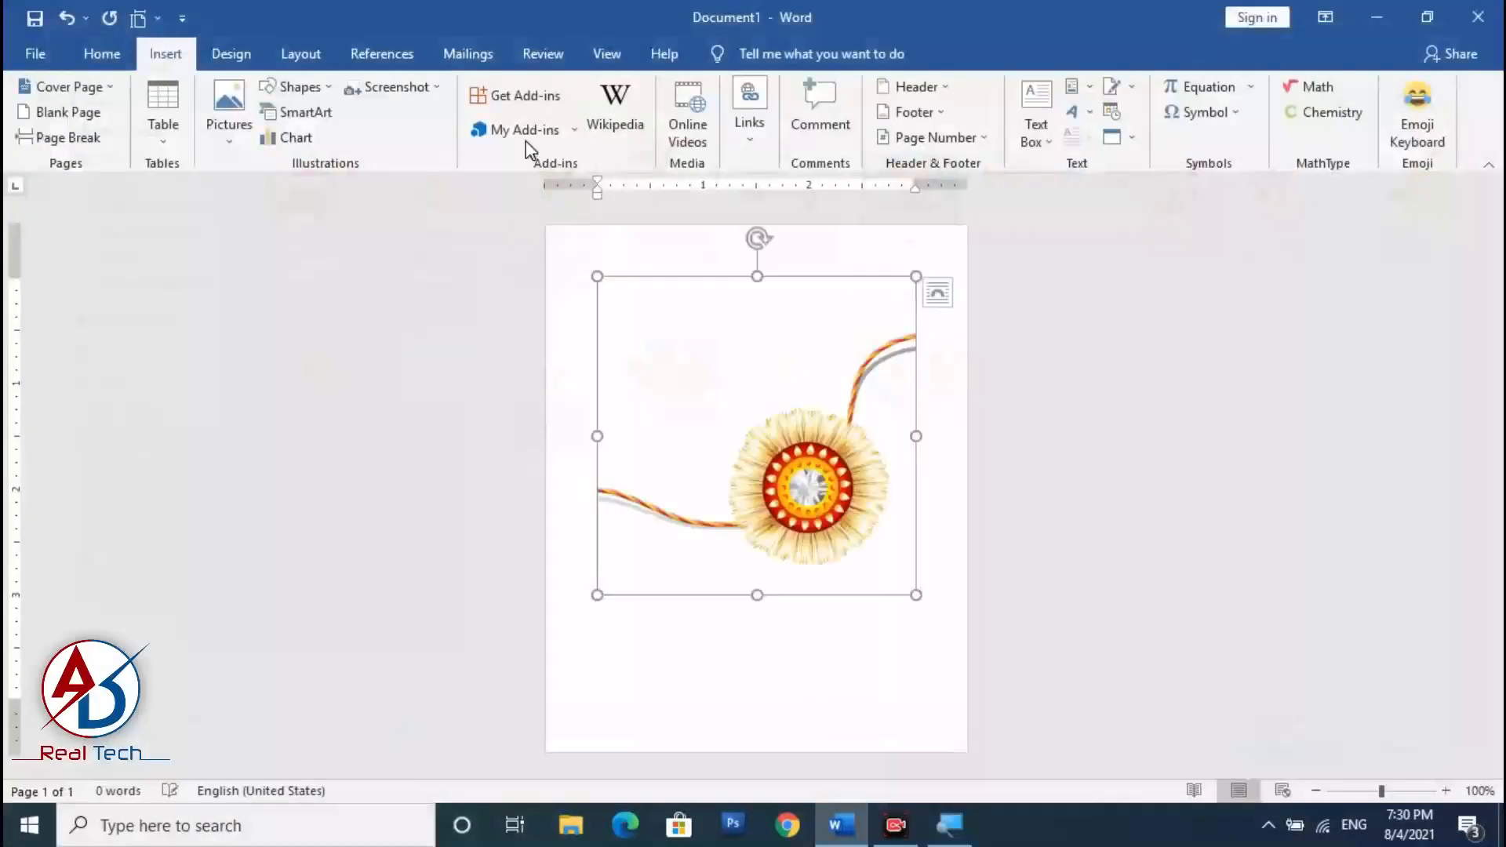
Wrap the rakhi picture in front of text and enlarge it to about 3.99" square, spanning the page's width at its bottom edge
{"action": "left_click", "coordinate": [1033, 116]}
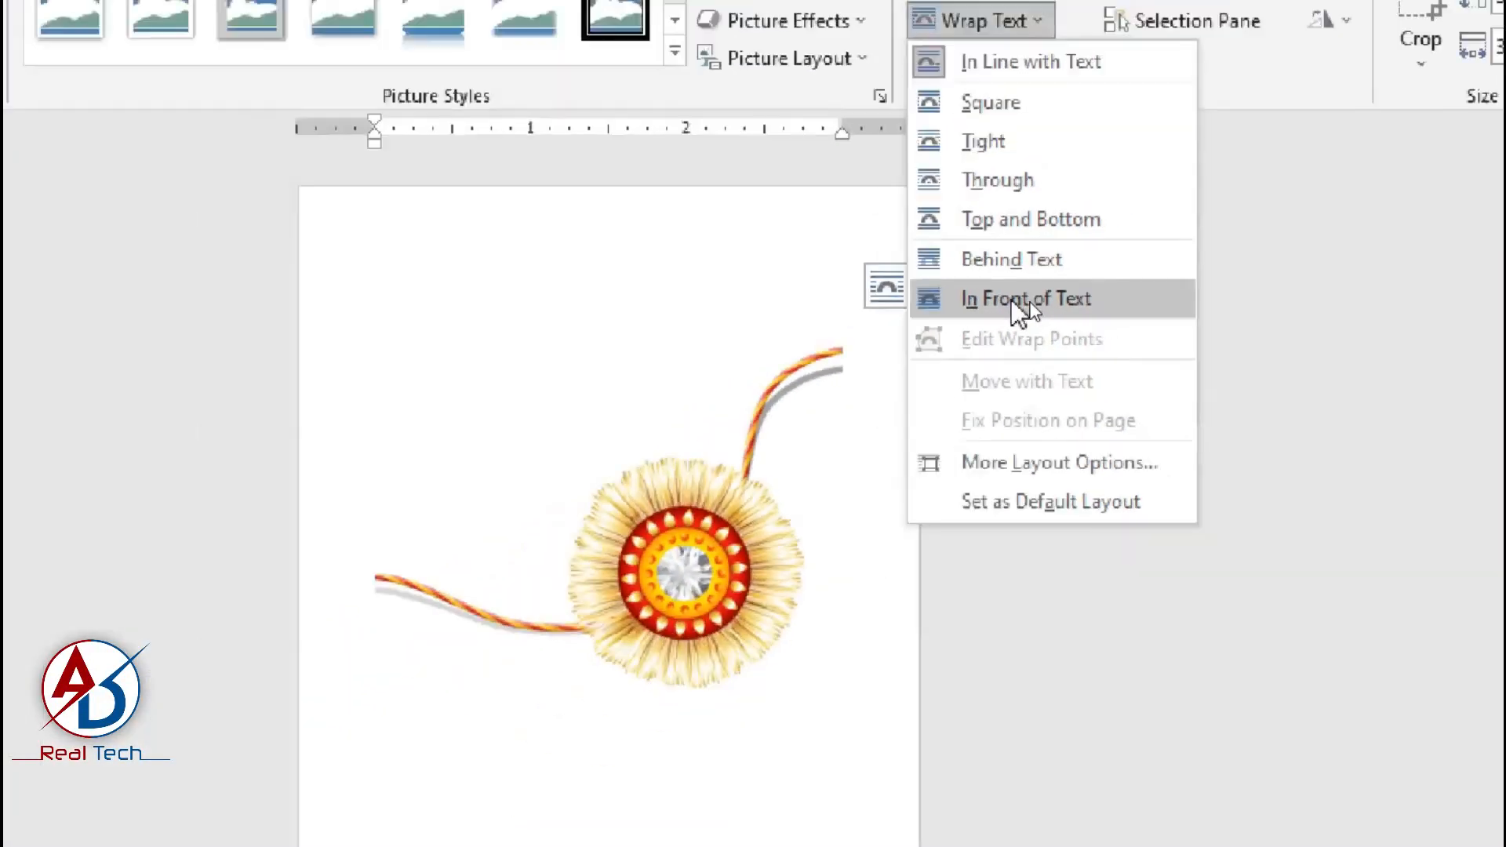
{"action": "left_click", "coordinate": [1048, 303]}
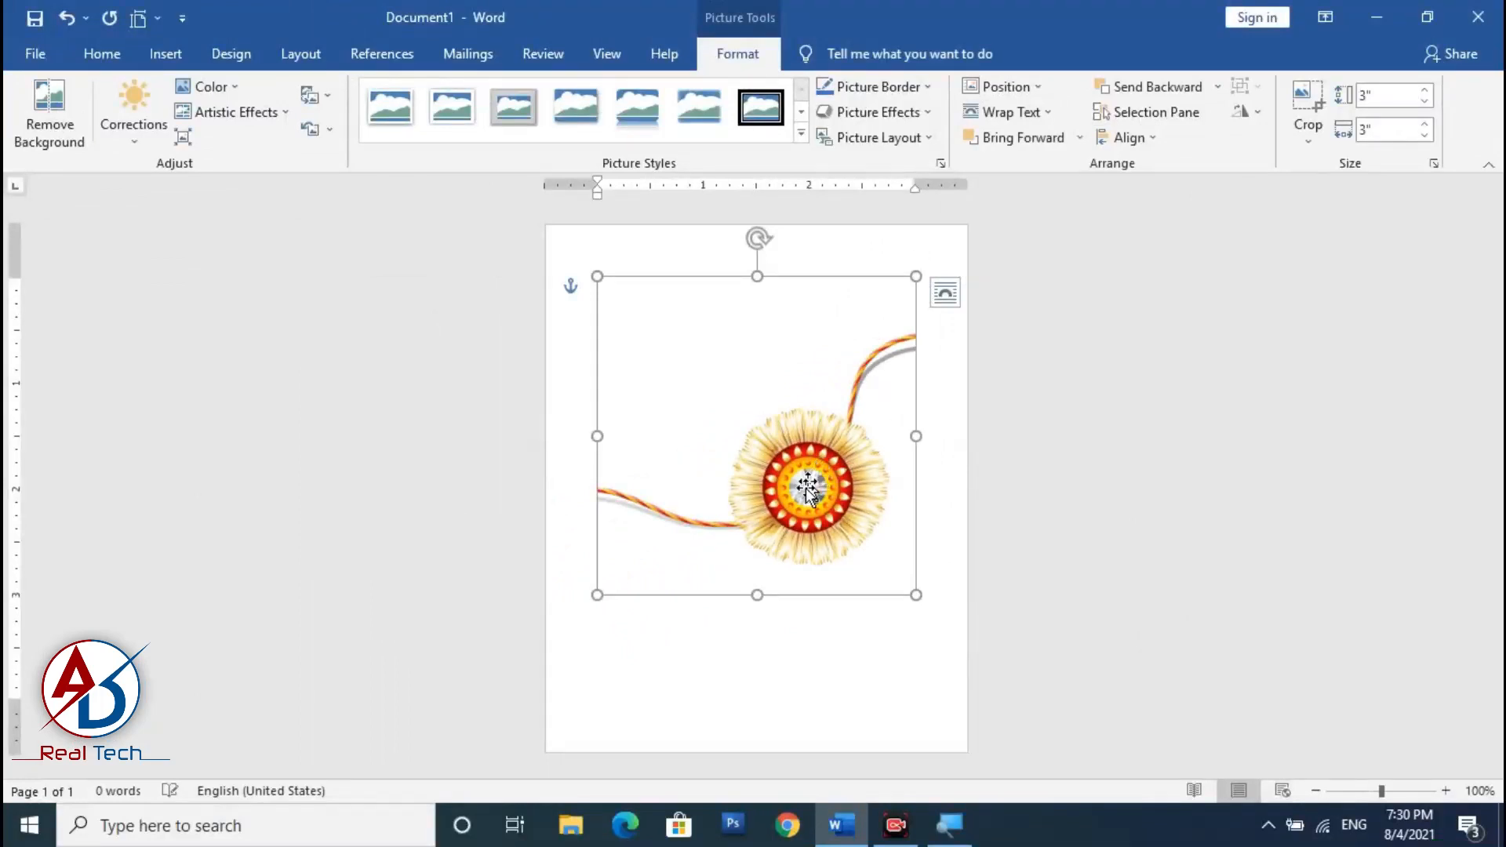
{"action": "left_click_drag", "start_coordinate": [813, 467], "coordinate": [764, 593]}
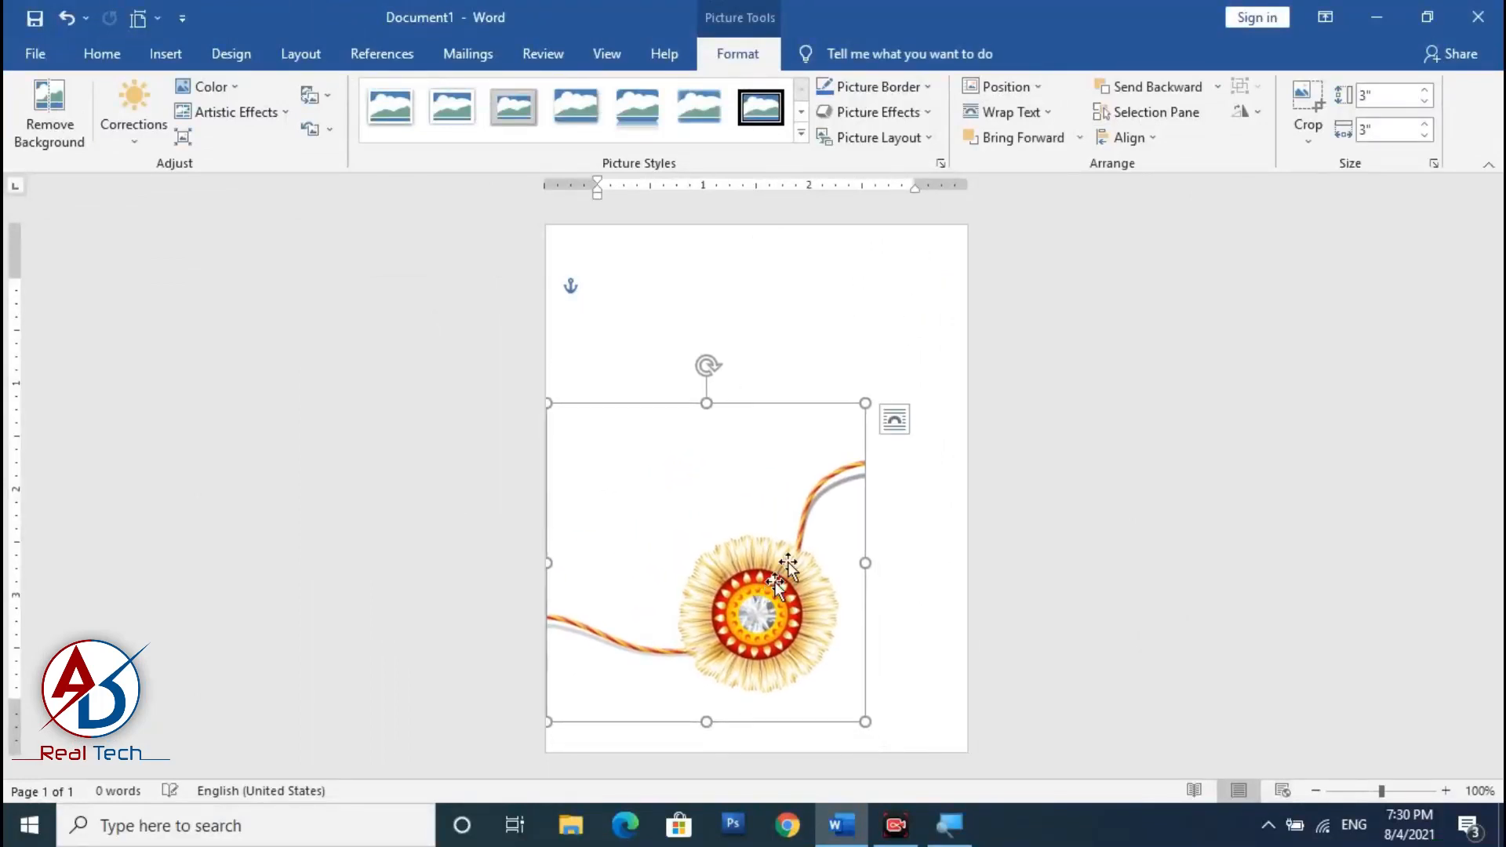
{"action": "left_click_drag", "start_coordinate": [864, 395], "coordinate": [968, 298]}
{"action": "left_click_drag", "start_coordinate": [910, 590], "coordinate": [912, 617]}
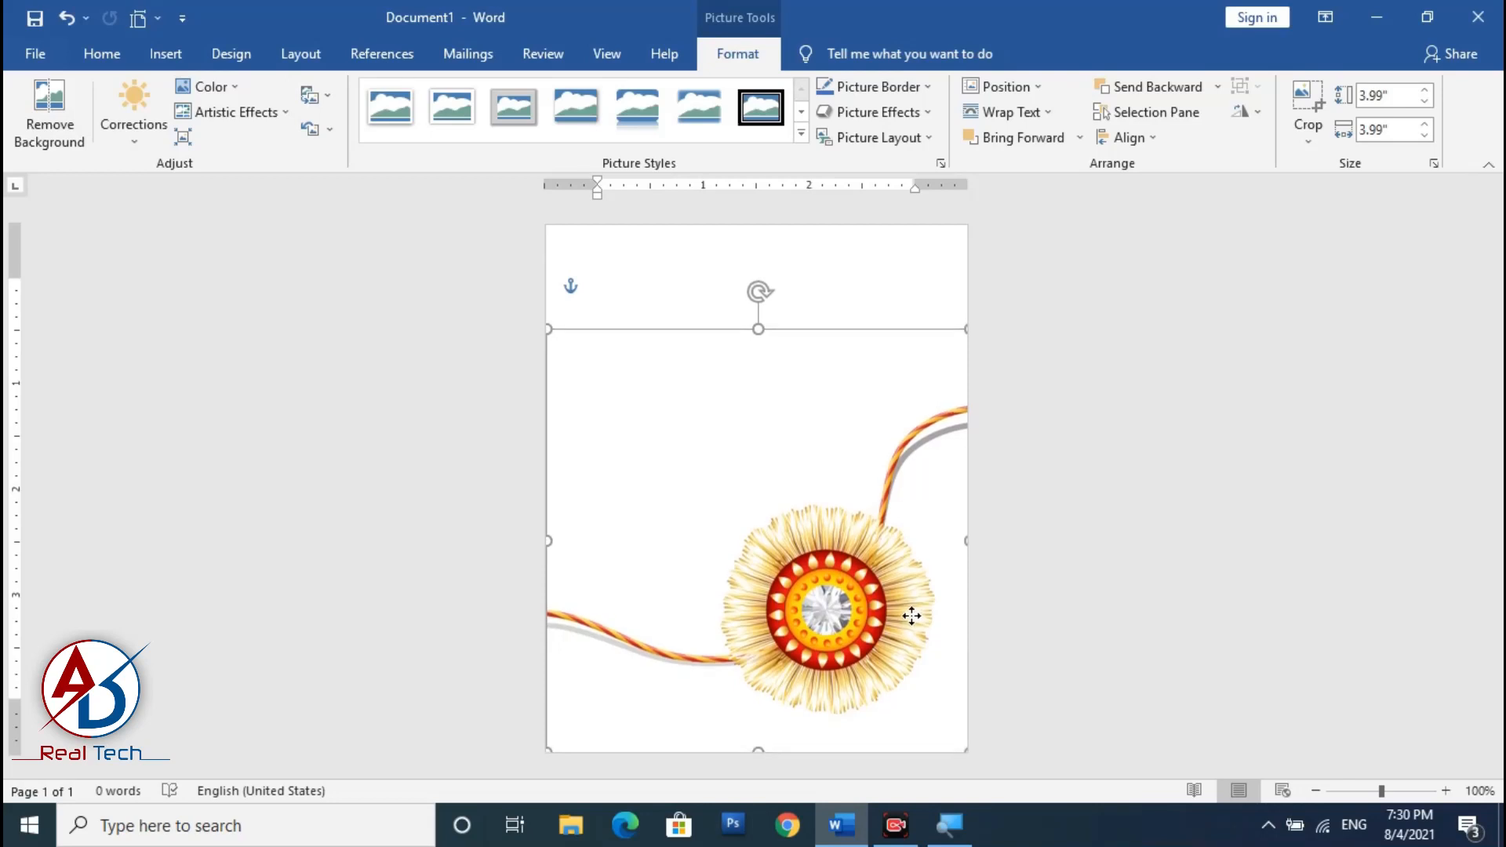
{"action": "left_click", "coordinate": [1090, 594]}
Draw a closed freeform shape with straight segments covering the page area below the rakhi thread, about 4.01" wide and 3.26" high
{"action": "scroll", "coordinate": [944, 528], "scroll_direction": "down", "scroll_amount": 4}
{"action": "scroll", "coordinate": [898, 504], "scroll_direction": "up", "scroll_amount": 3}
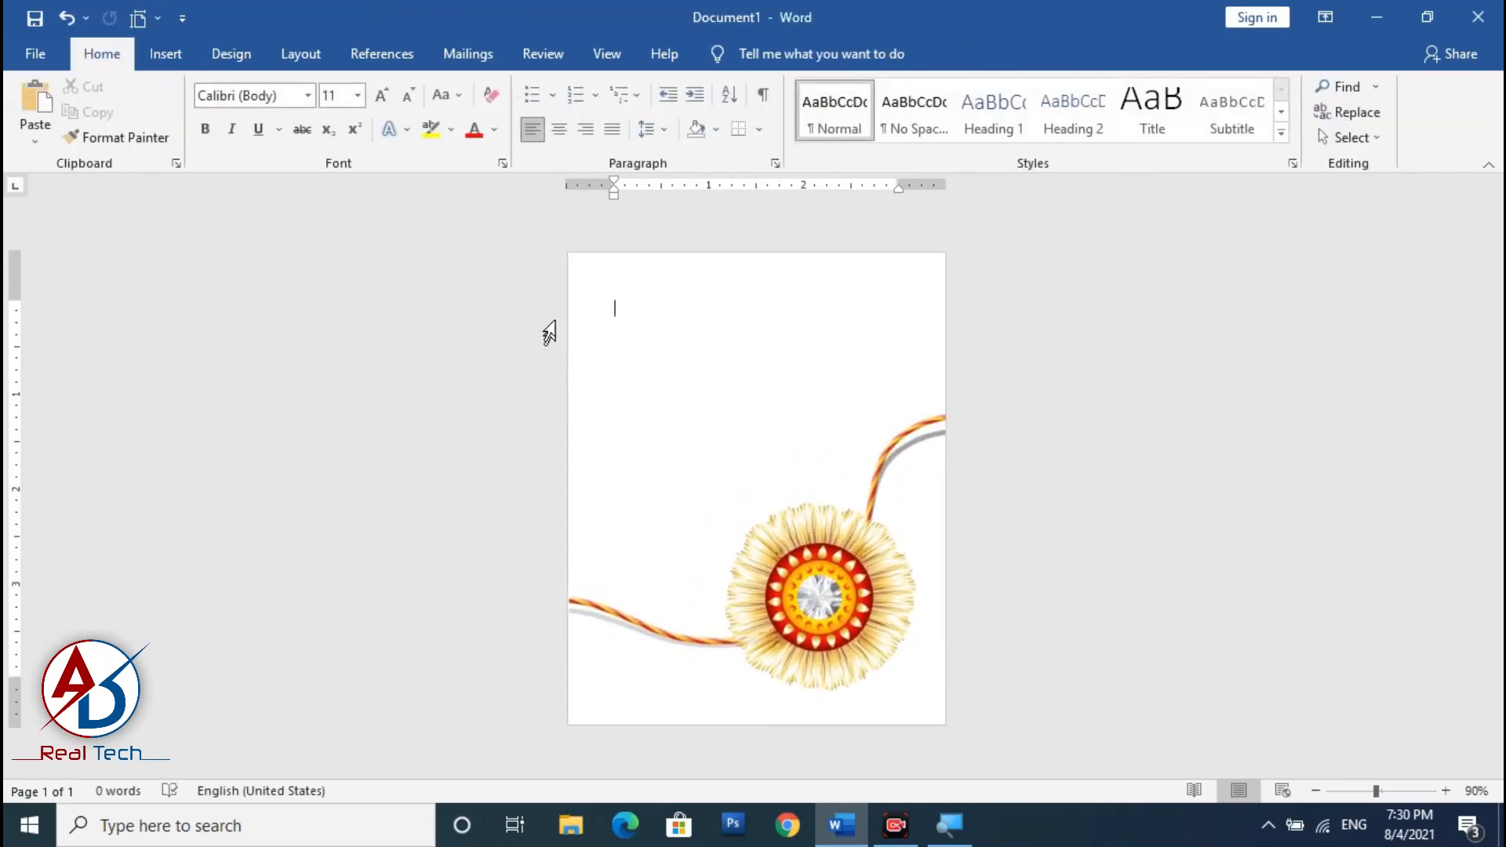
{"action": "left_click", "coordinate": [165, 53]}
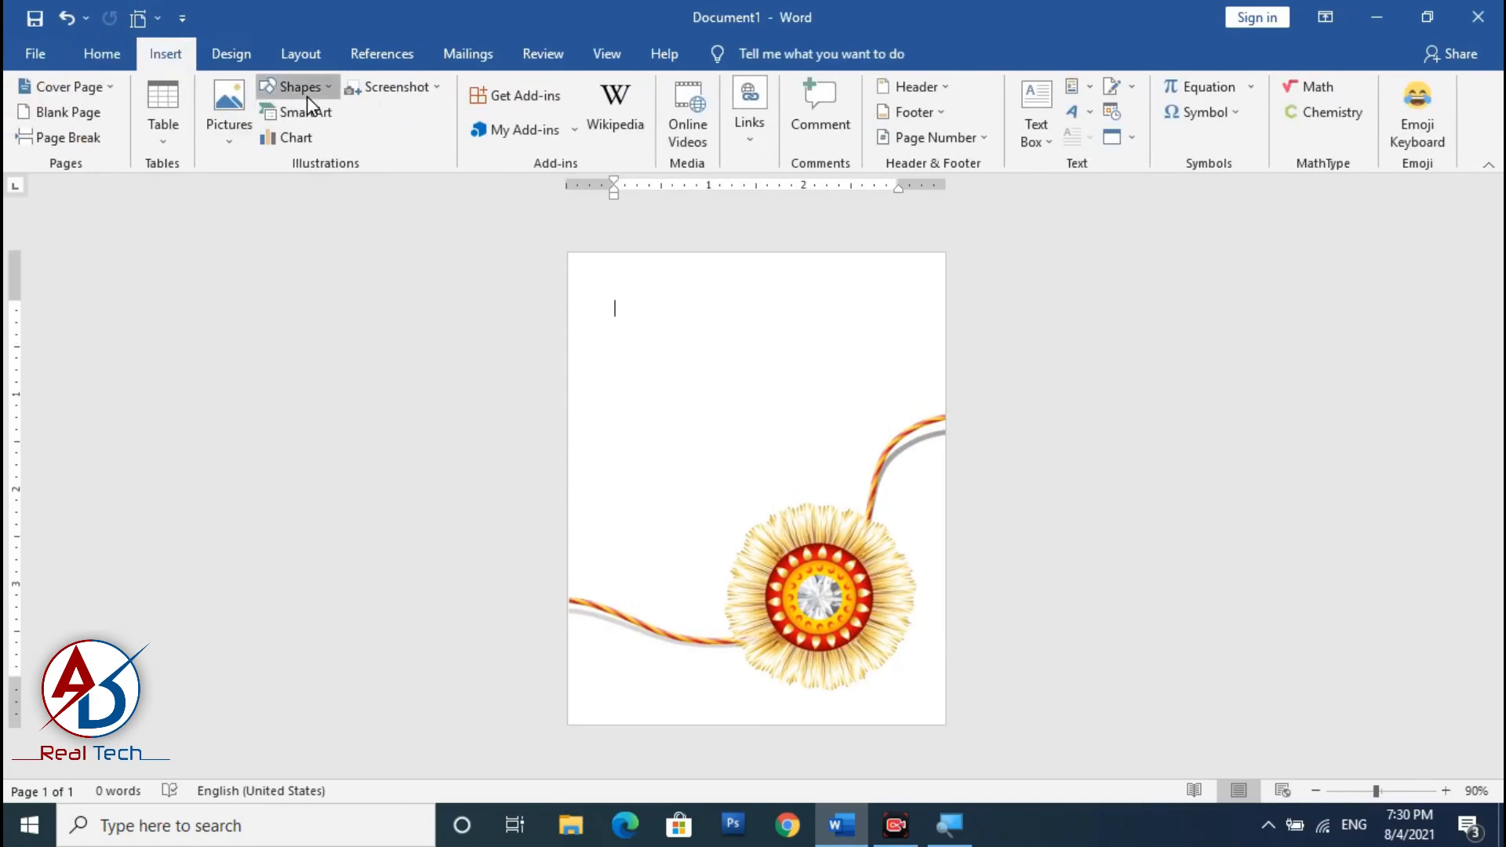
{"action": "left_click", "coordinate": [298, 87]}
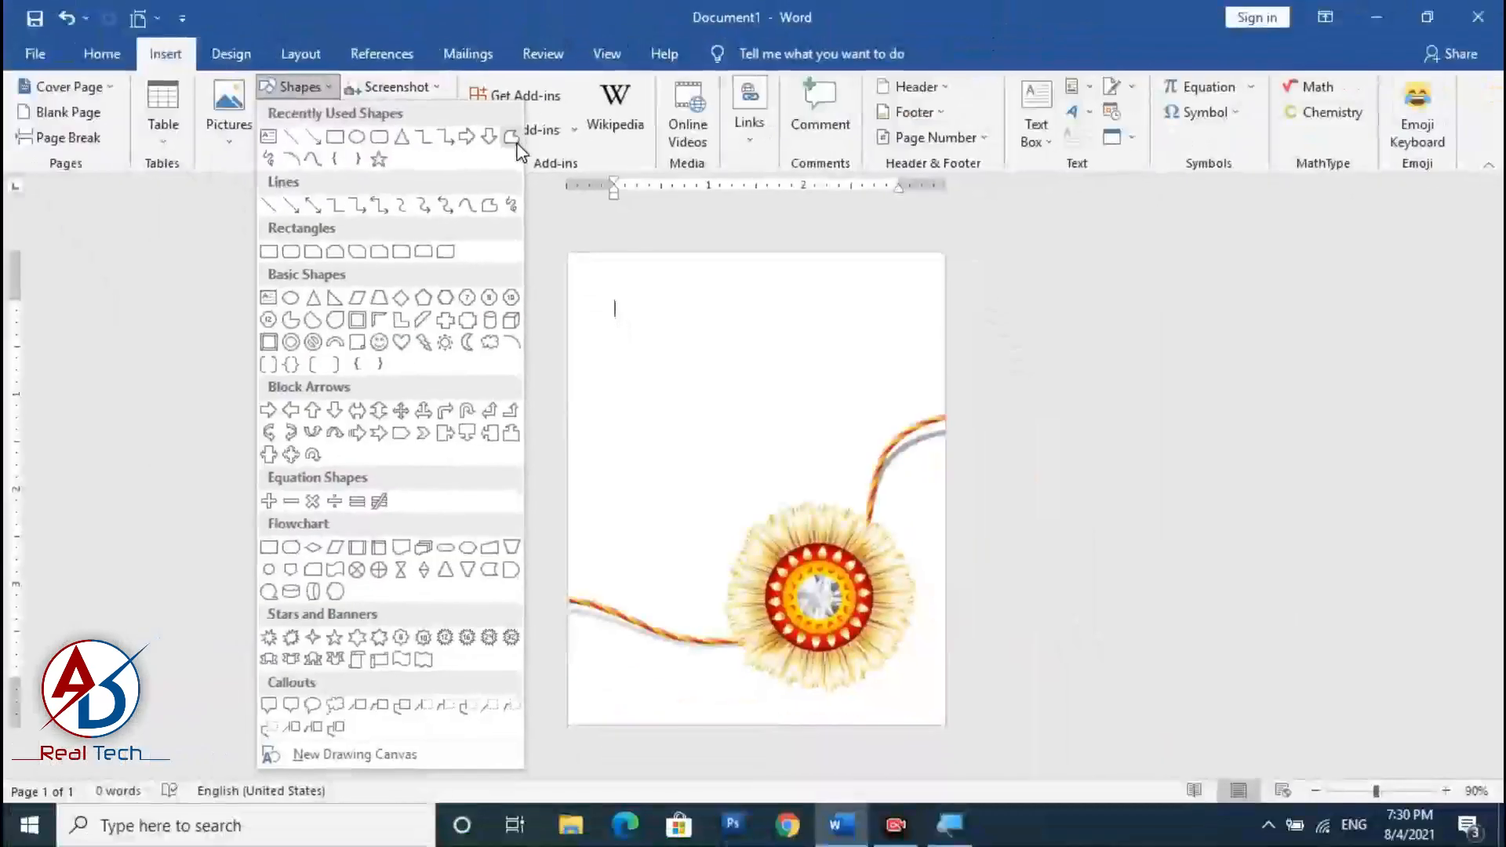
{"action": "left_click", "coordinate": [506, 129]}
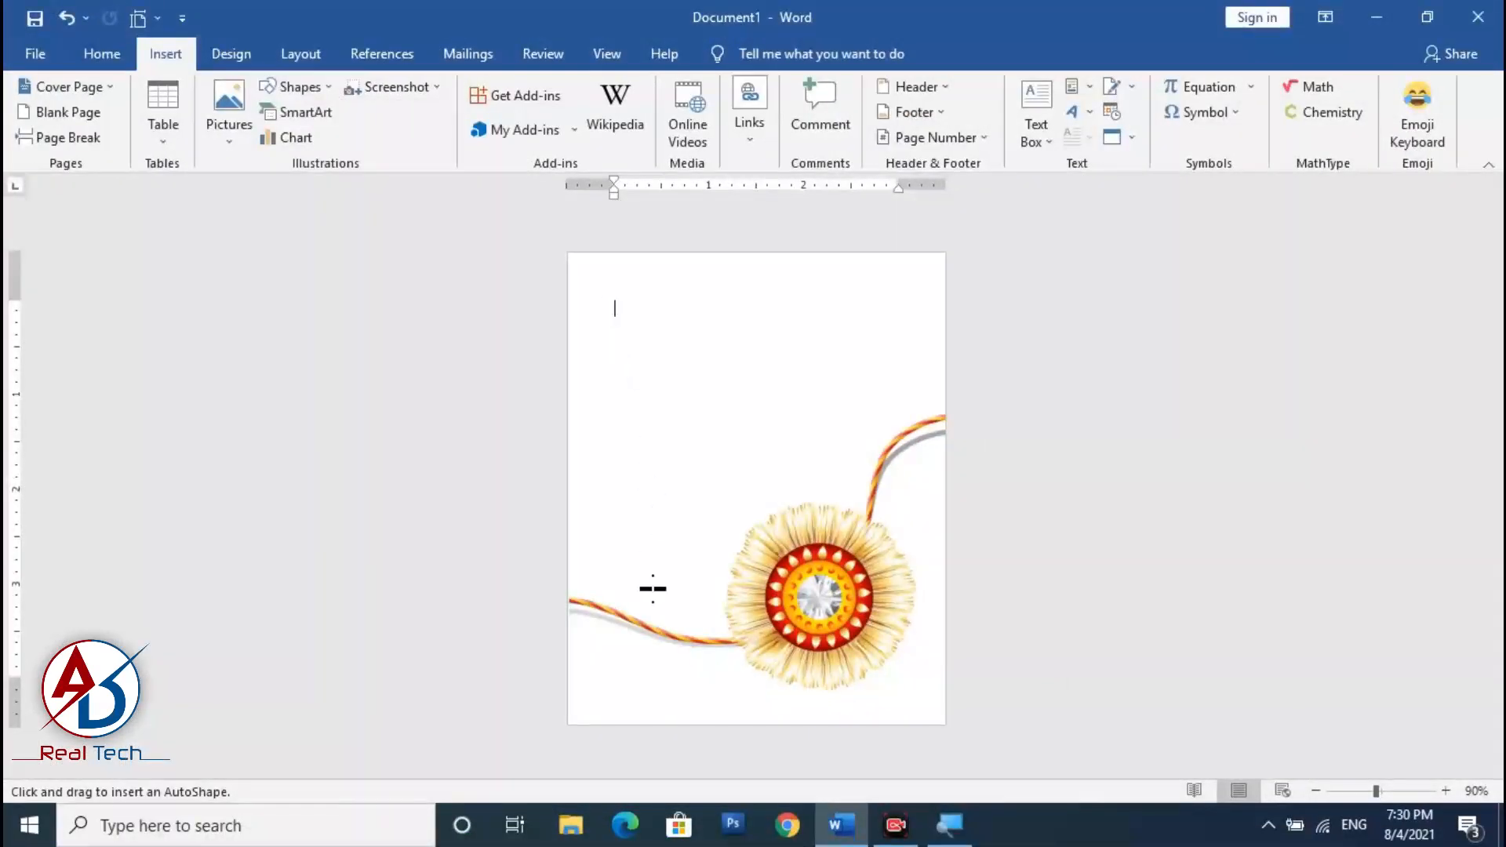
{"action": "left_click", "coordinate": [570, 602]}
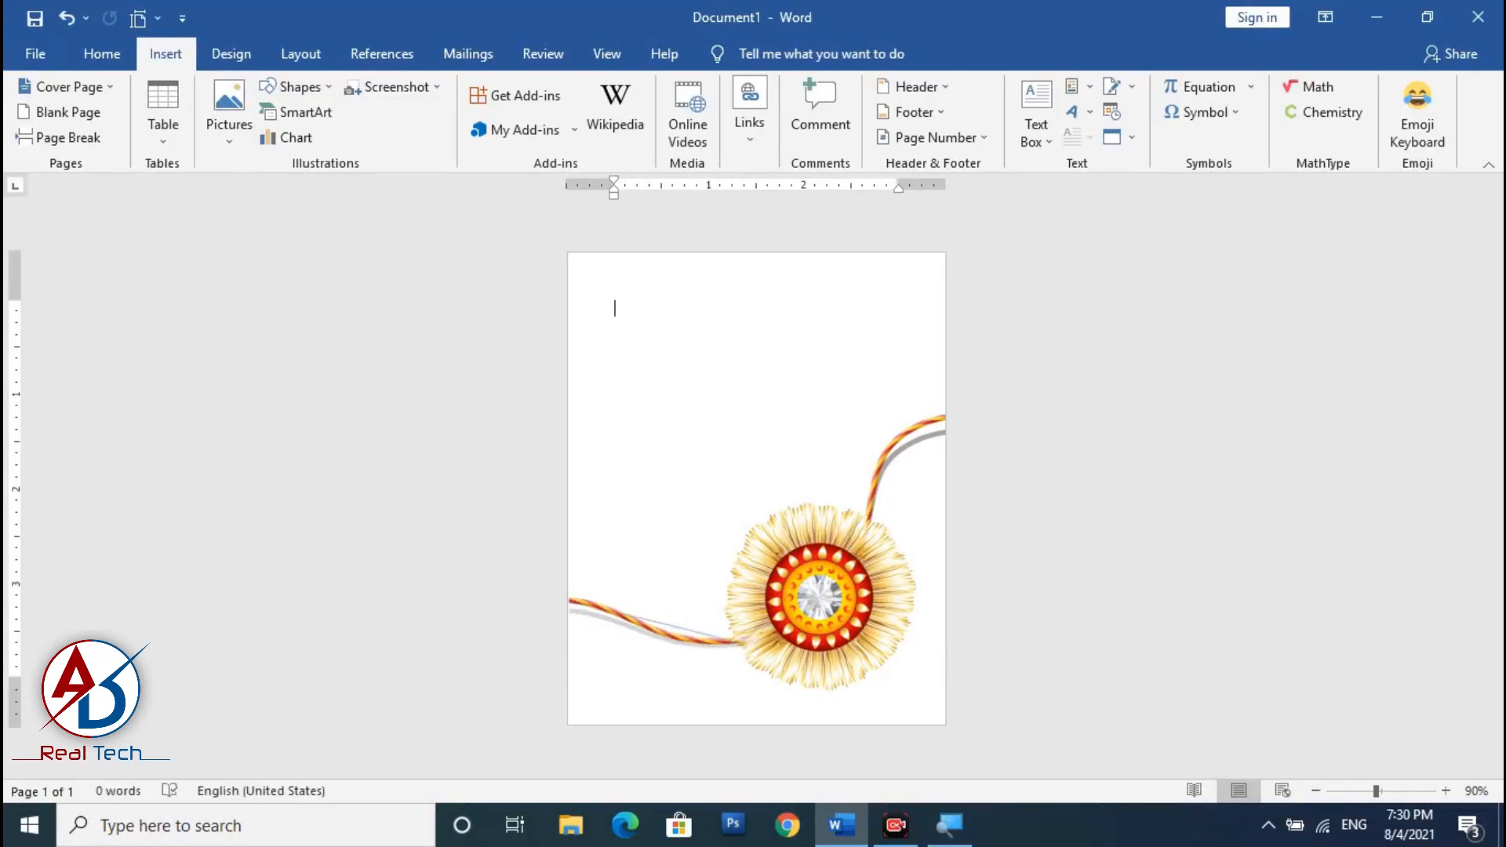
{"action": "left_click", "coordinate": [869, 525]}
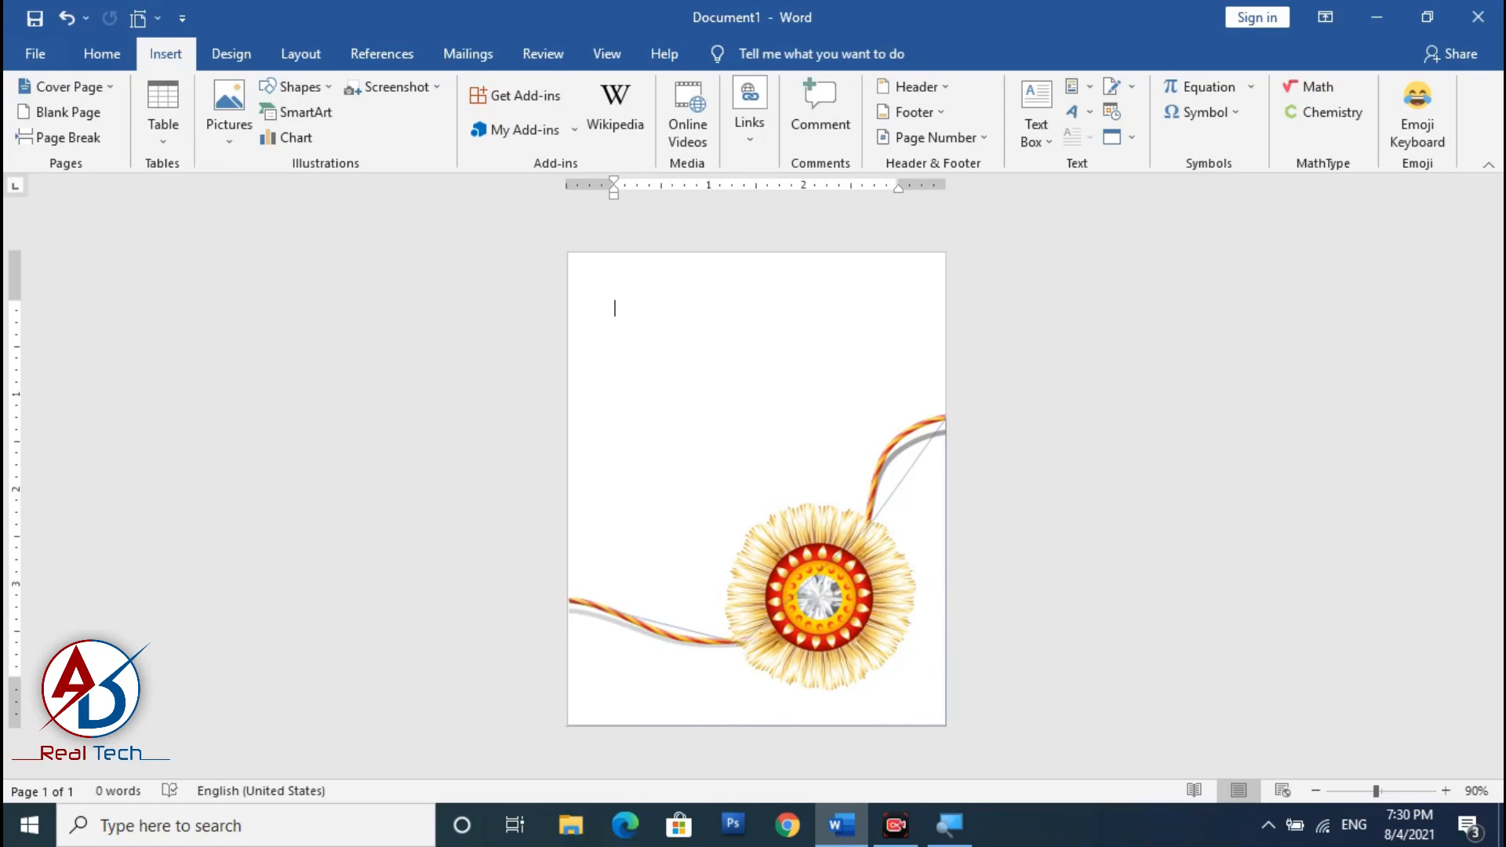
{"action": "left_click", "coordinate": [568, 601]}
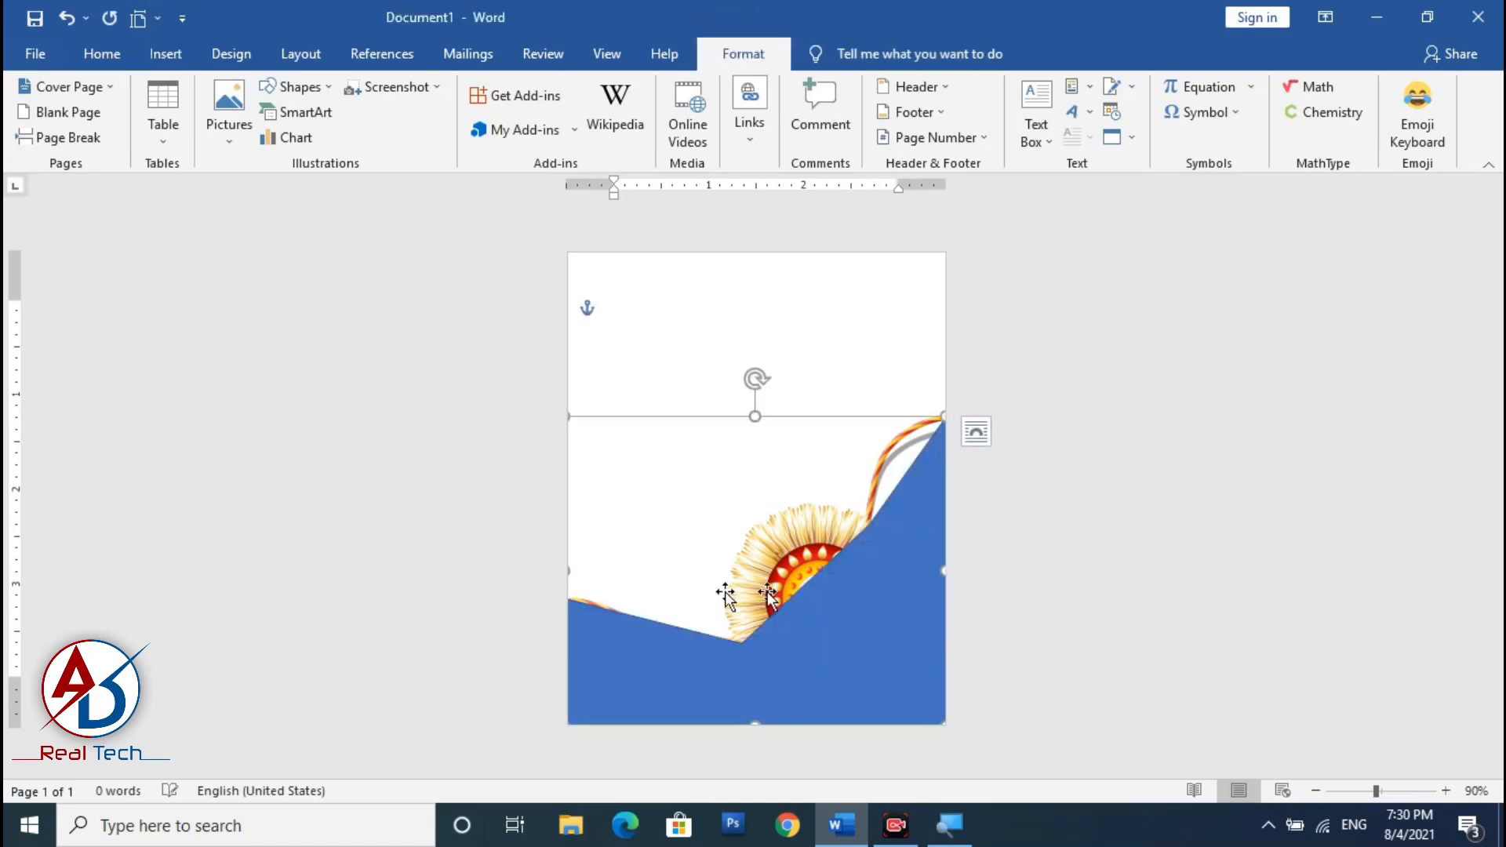
Remove the freeform shape's outline and send it behind the rakhi picture, with the list of page objects shown
{"action": "left_click", "coordinate": [503, 111]}
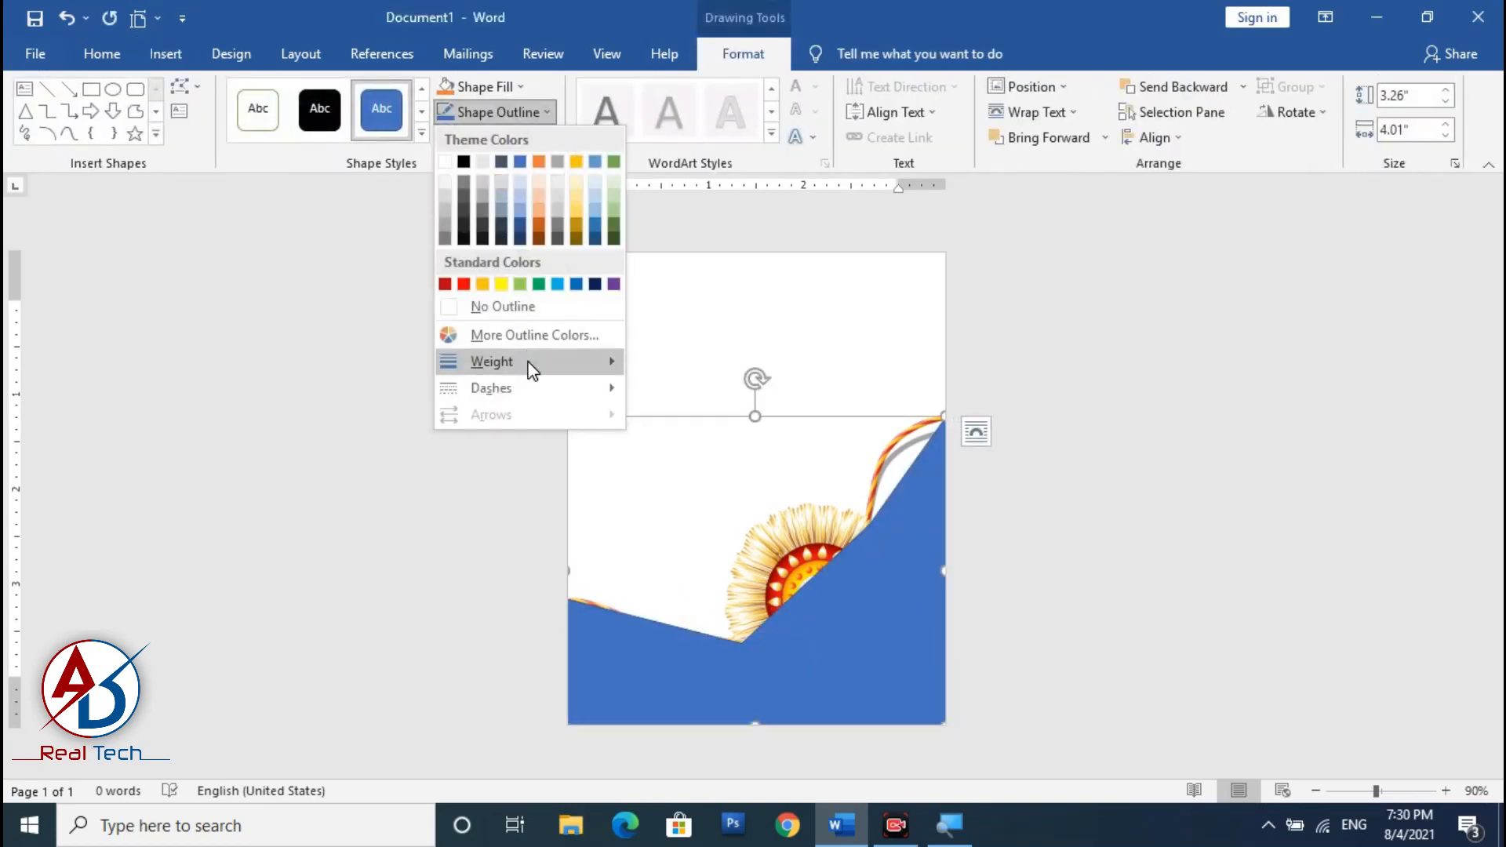
{"action": "left_click", "coordinate": [531, 317]}
{"action": "scroll", "coordinate": [875, 436], "scroll_direction": "up", "scroll_amount": 1, "text": "ctrl"}
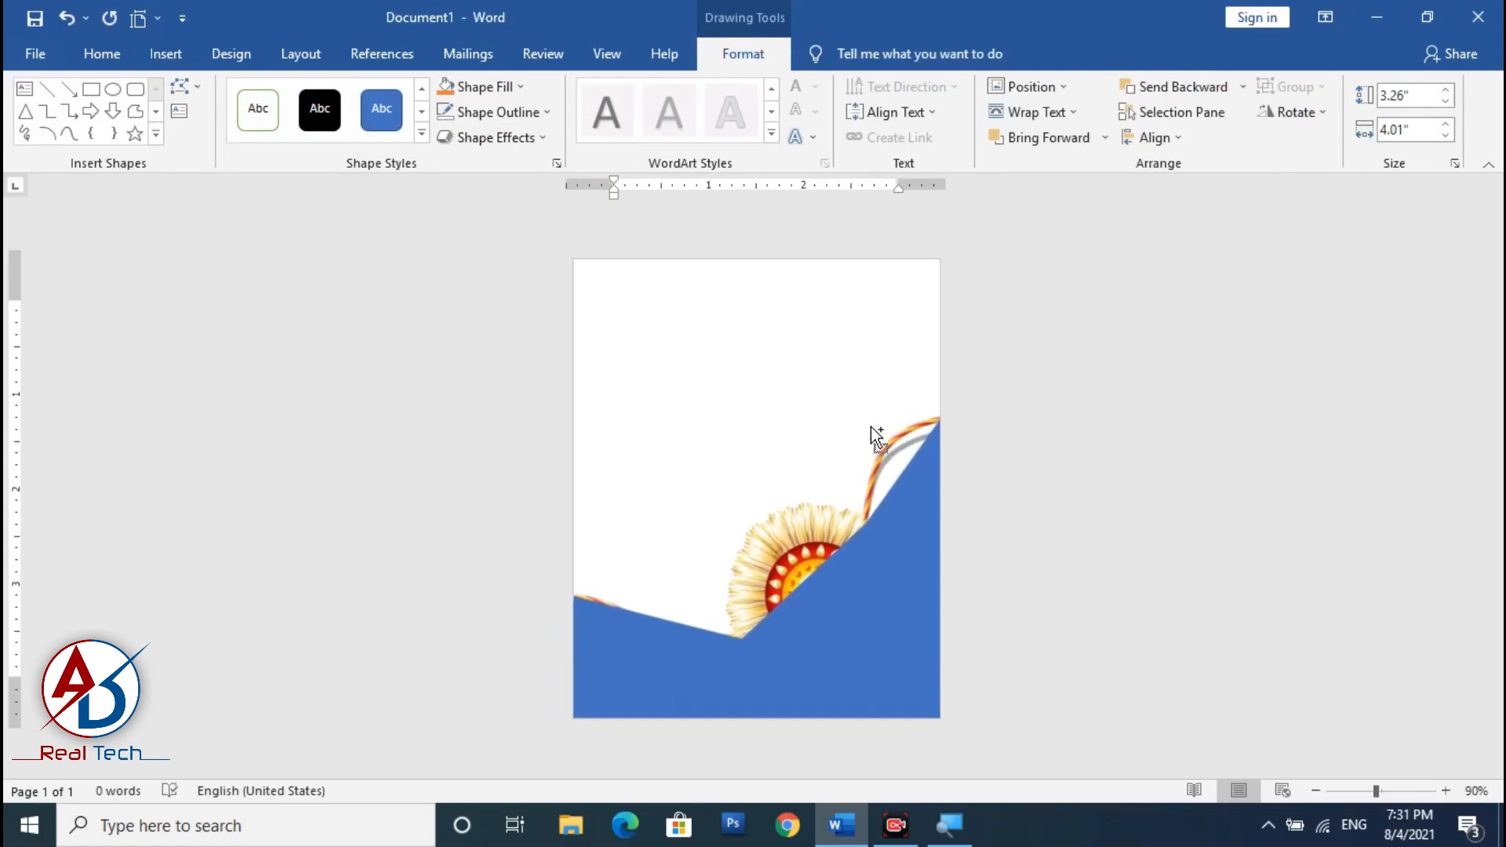
{"action": "left_click", "coordinate": [872, 433]}
{"action": "left_click", "coordinate": [1194, 119]}
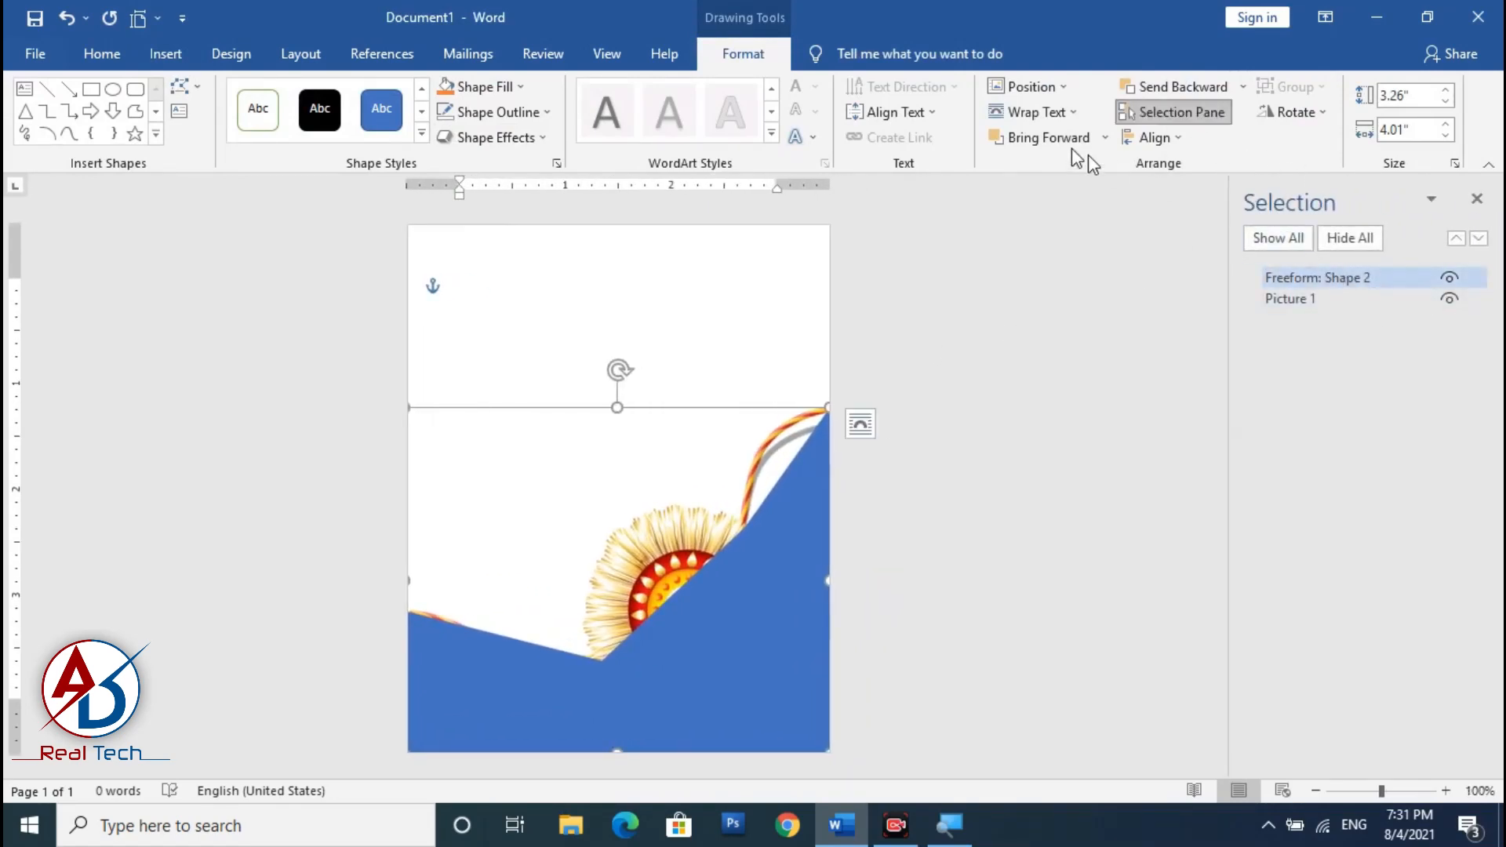
{"action": "left_click", "coordinate": [1178, 90]}
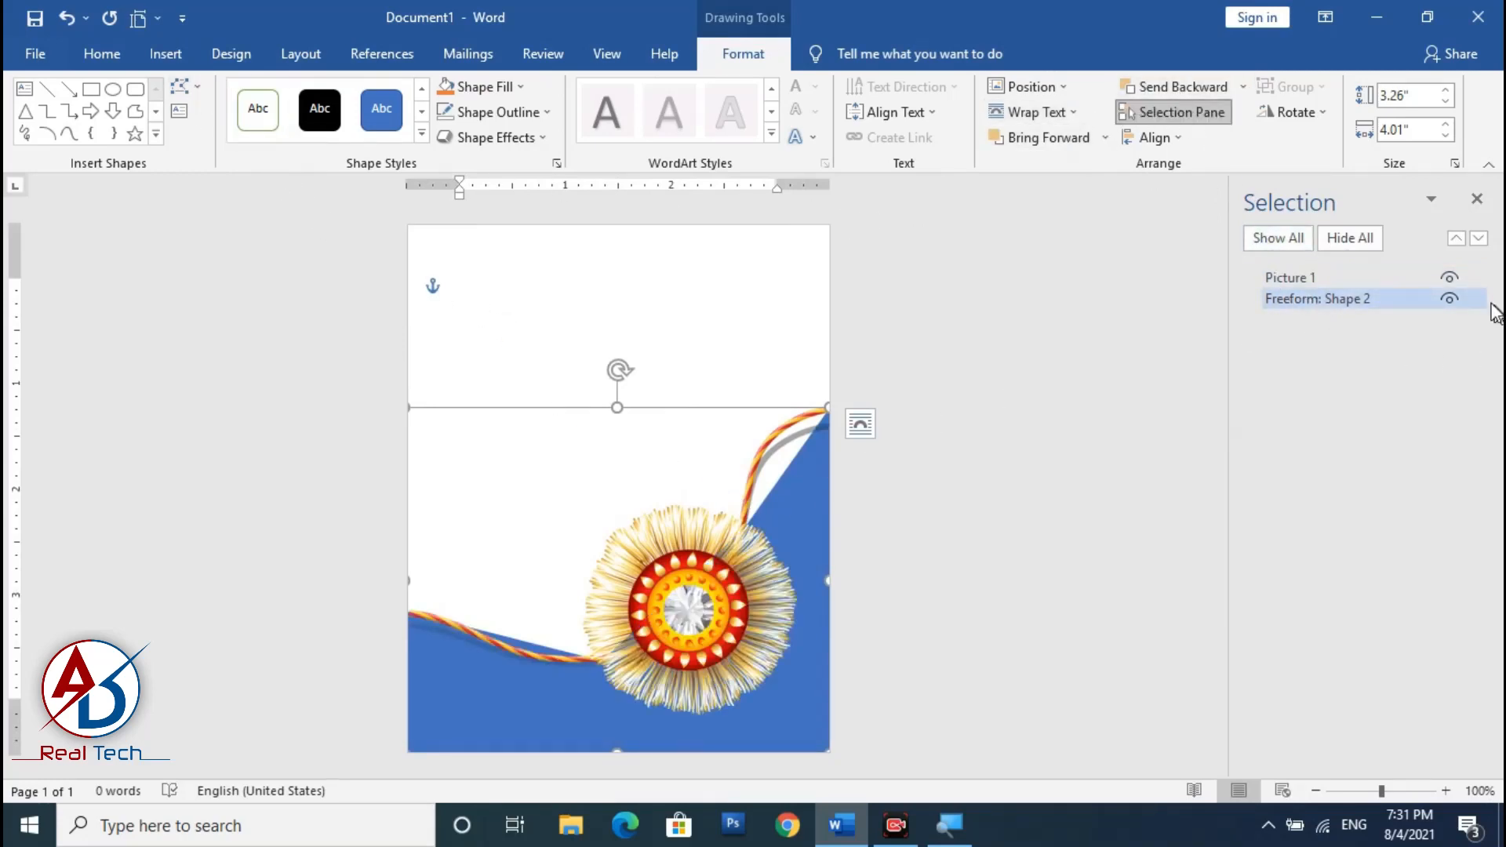
Edit the freeform's points and curve its upper-left edge to follow the rakhi thread left of the flower
{"action": "left_click", "coordinate": [196, 95]}
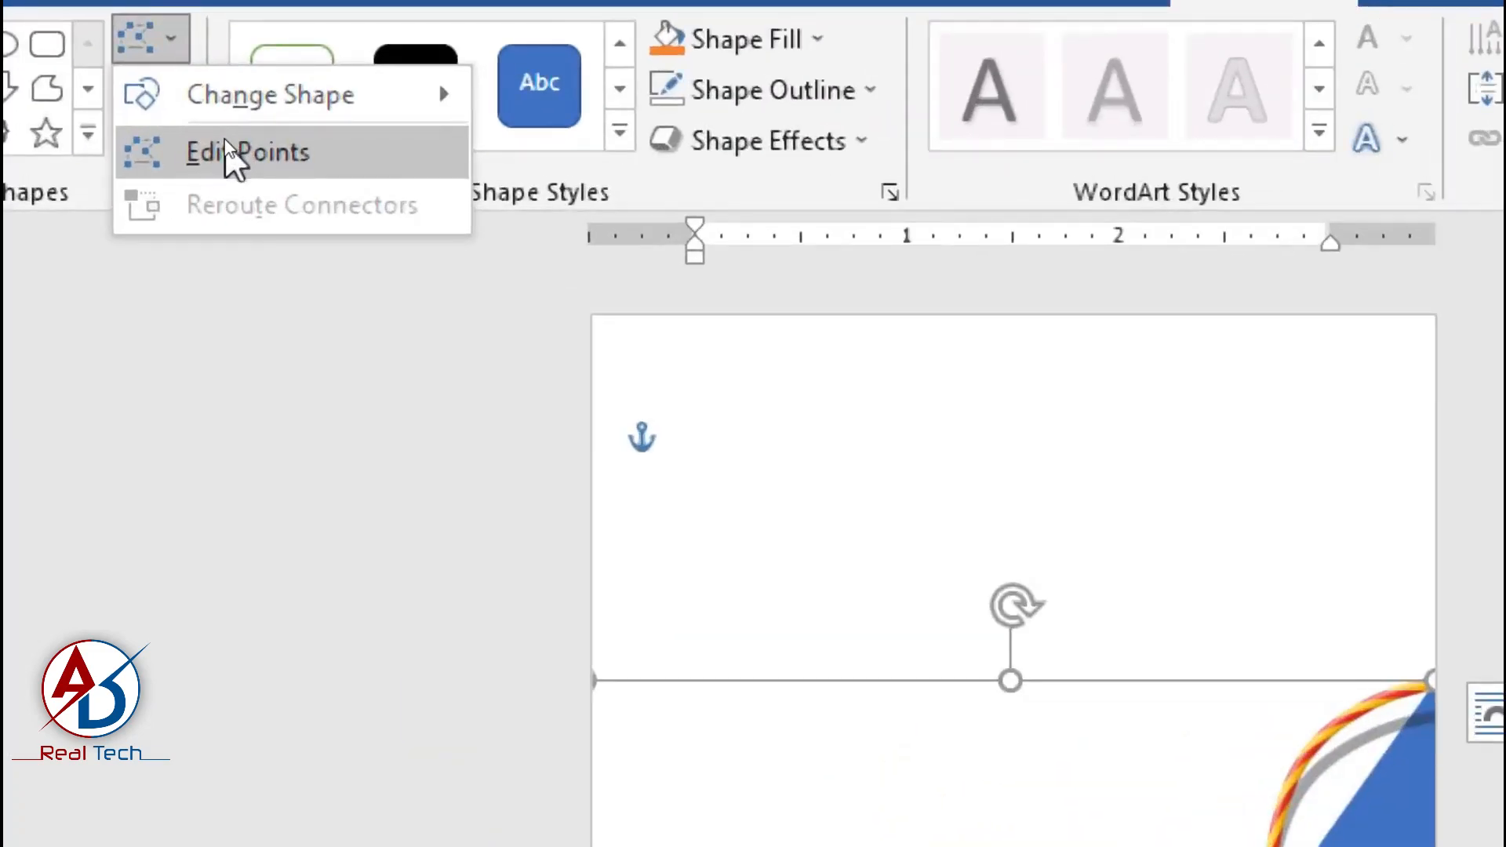
{"action": "left_click", "coordinate": [228, 144]}
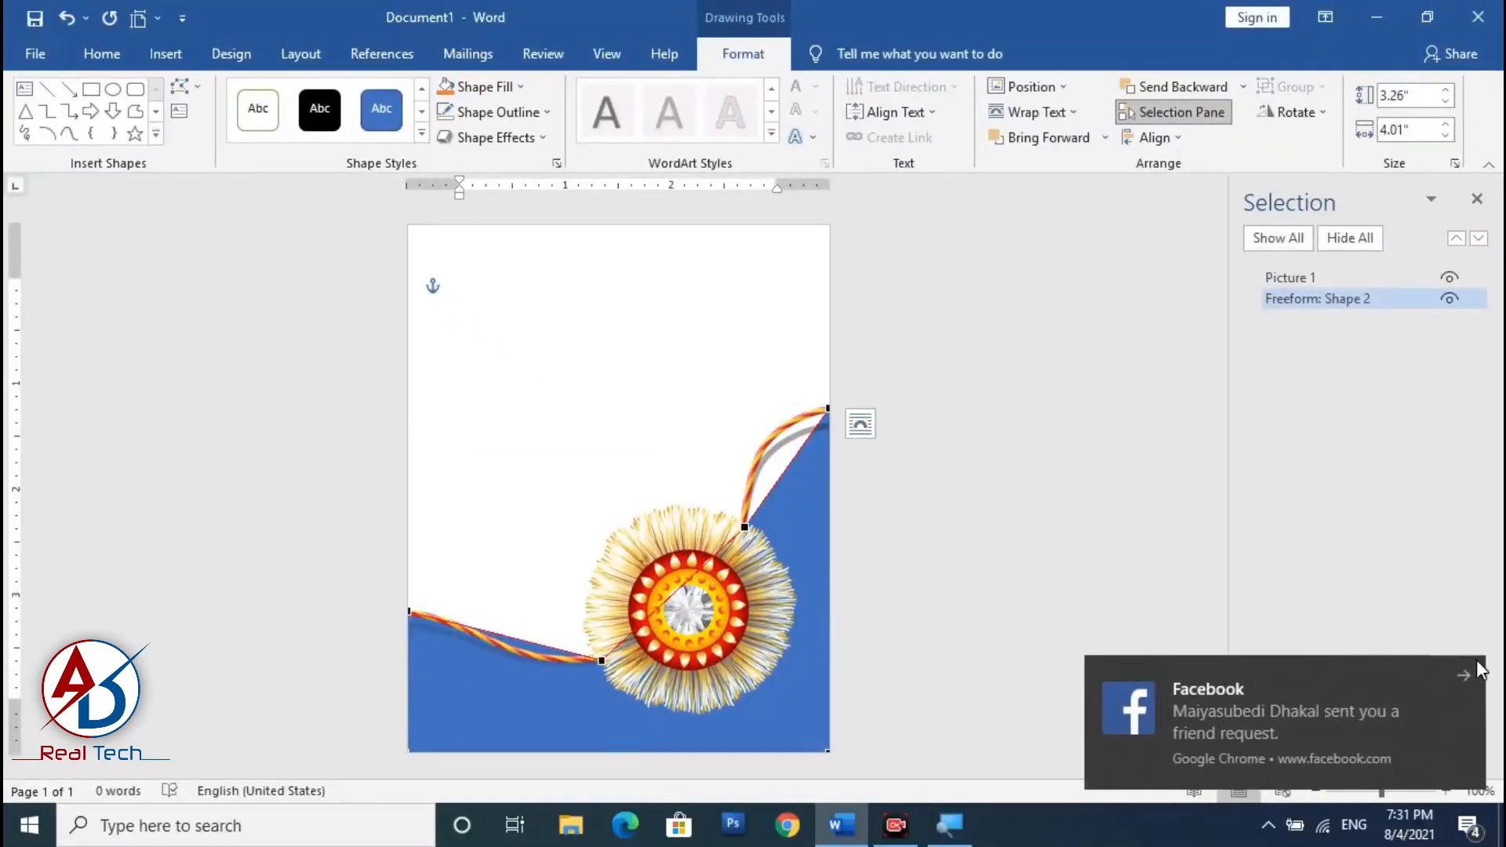
{"action": "left_click", "coordinate": [1464, 676]}
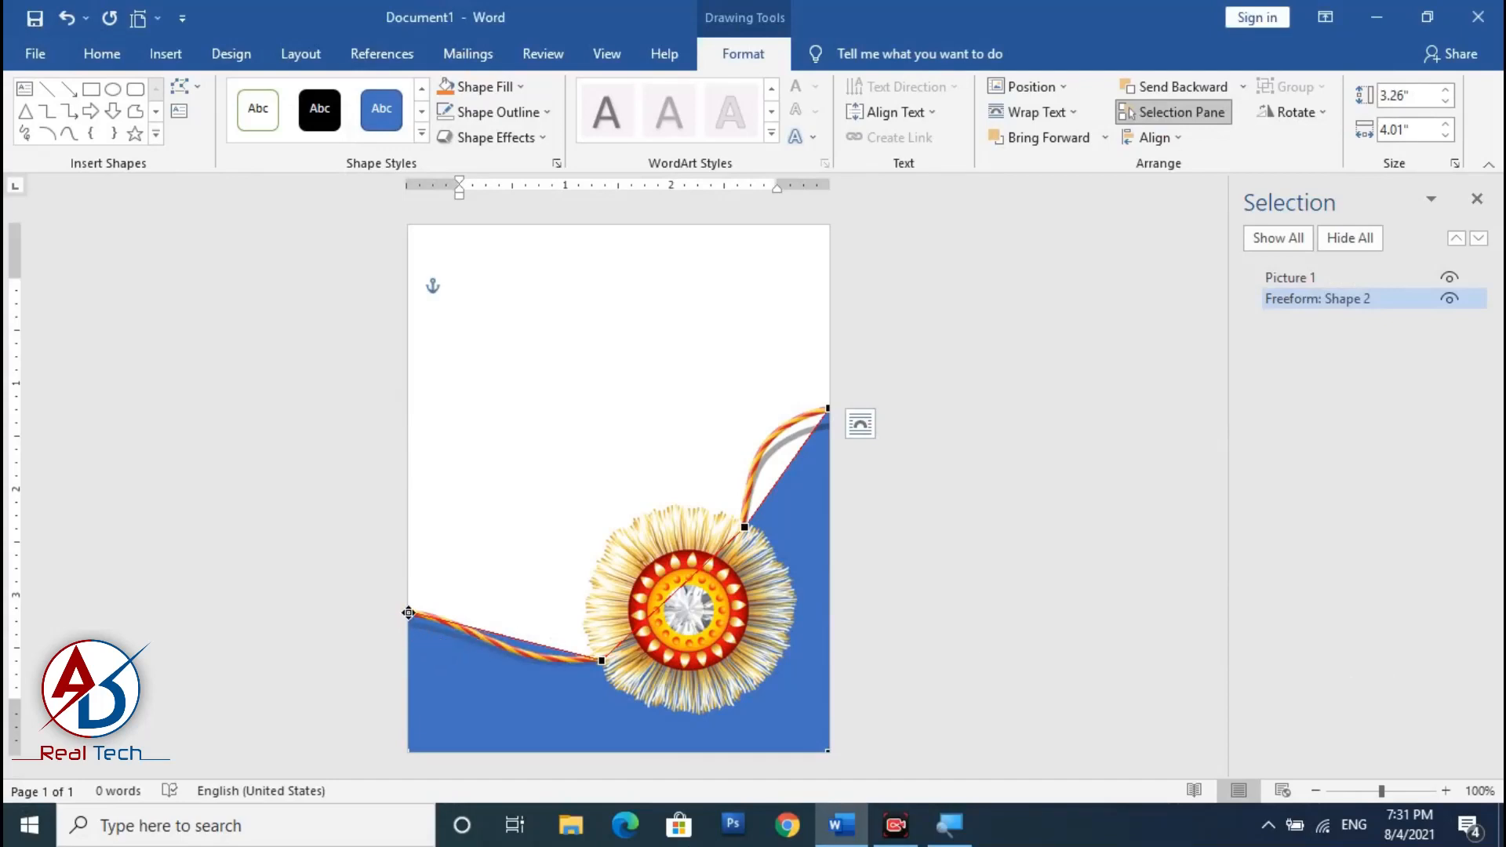
{"action": "left_click", "coordinate": [597, 662]}
{"action": "left_click_drag", "start_coordinate": [536, 645], "coordinate": [500, 660]}
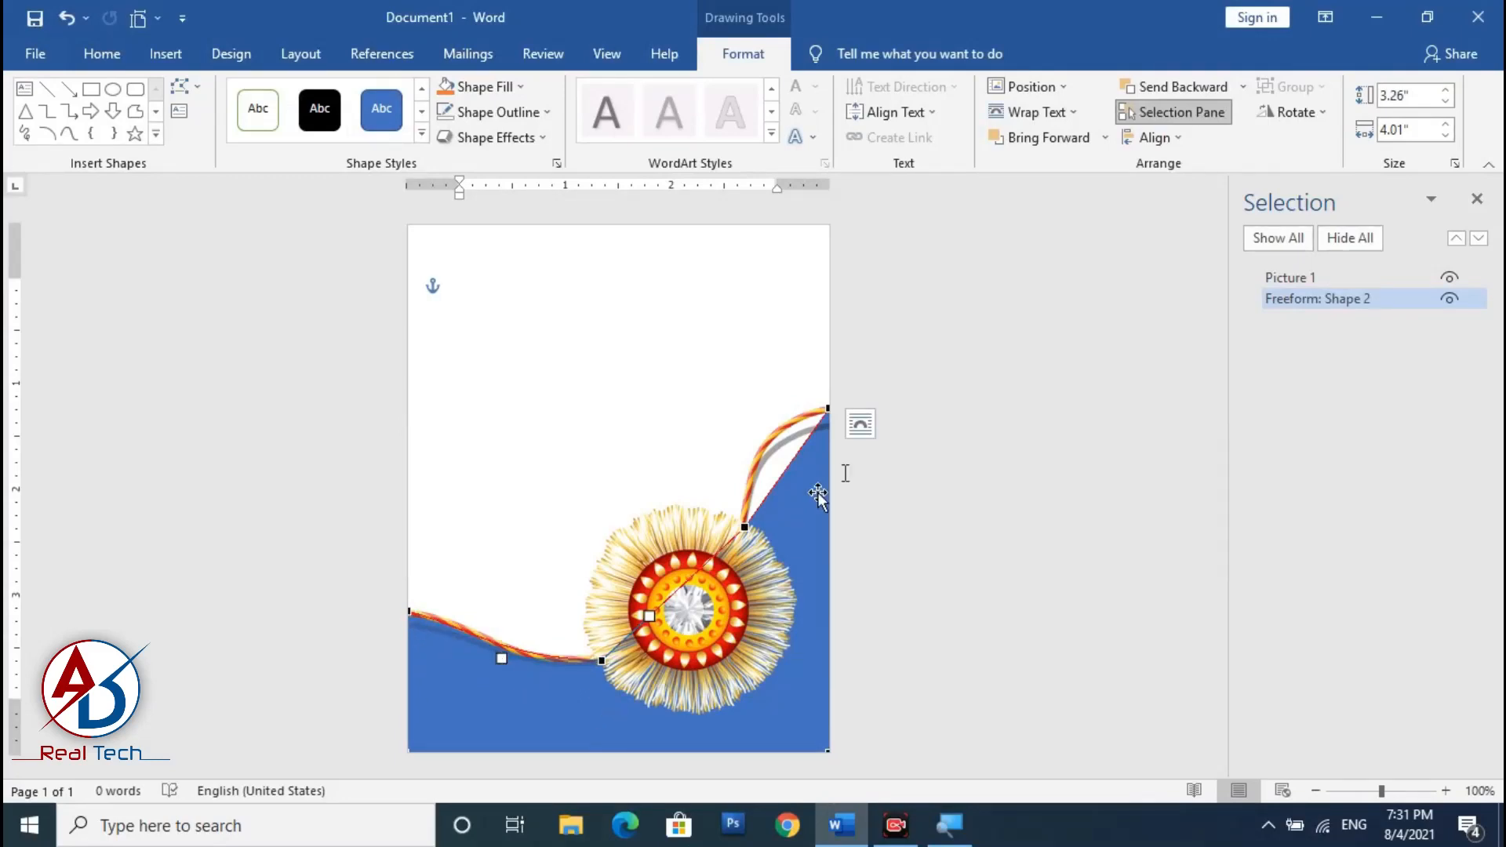
Curve the freeform's upper-right edge upward to follow the rakhi thread from the flower to the page's right edge
{"action": "left_click", "coordinate": [746, 525]}
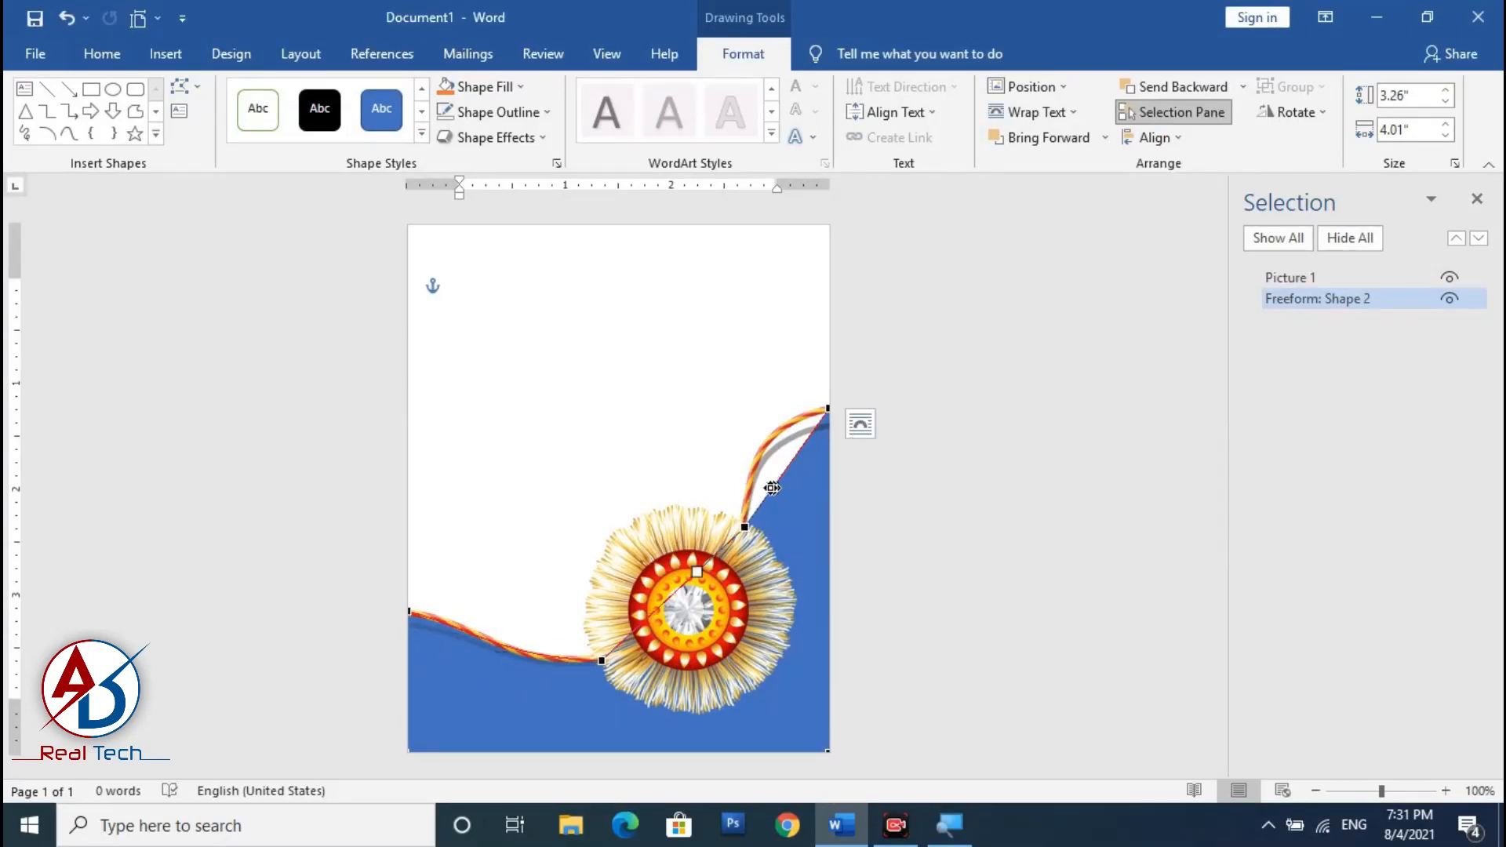
{"action": "left_click_drag", "start_coordinate": [772, 488], "coordinate": [776, 429]}
{"action": "left_click", "coordinate": [827, 408]}
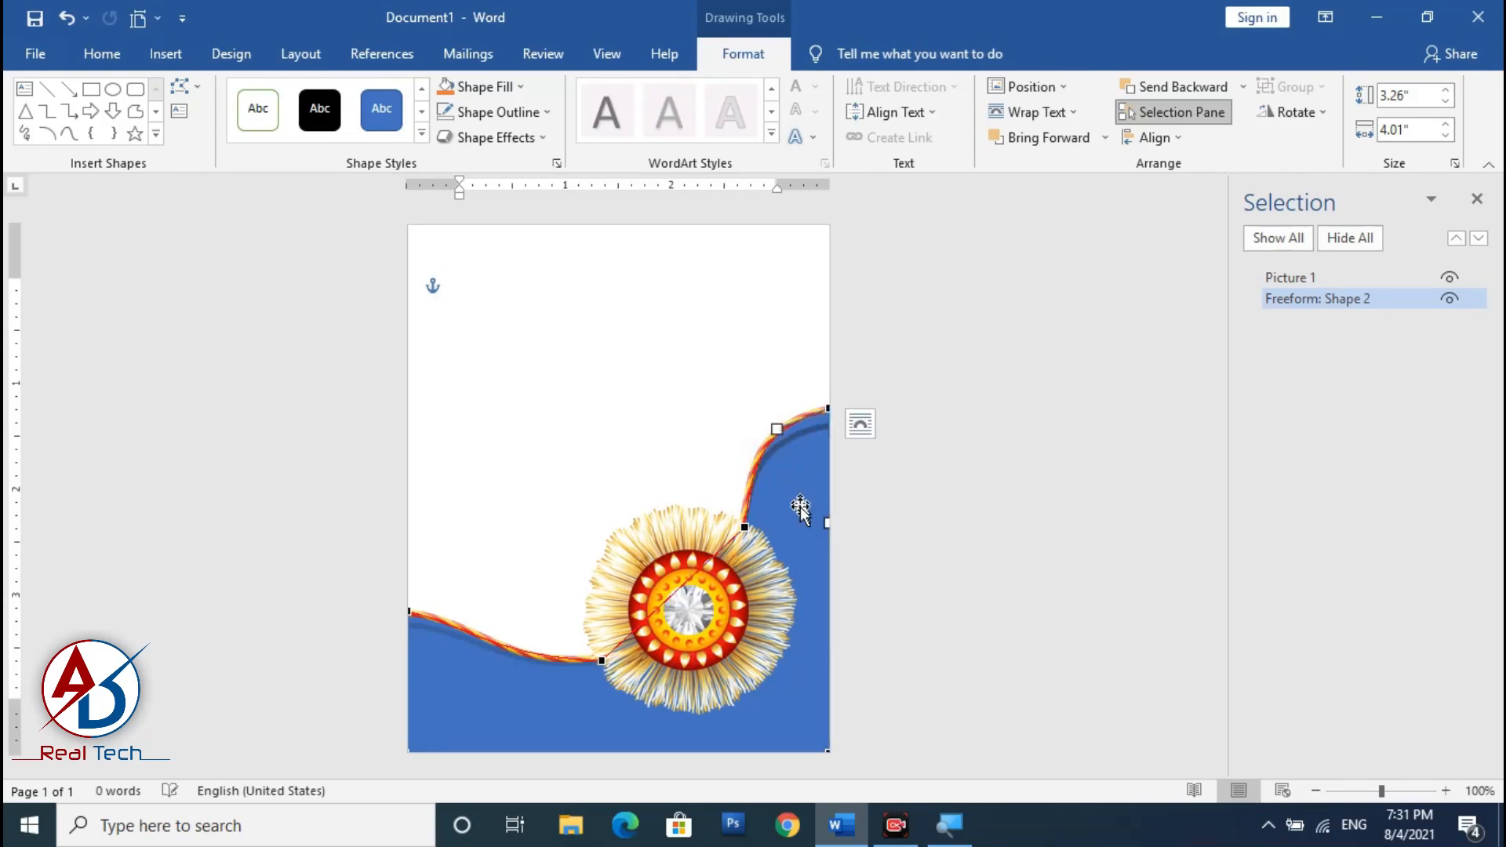
{"action": "left_click", "coordinate": [955, 538]}
{"action": "scroll", "coordinate": [684, 606], "scroll_direction": "down", "scroll_amount": 4}
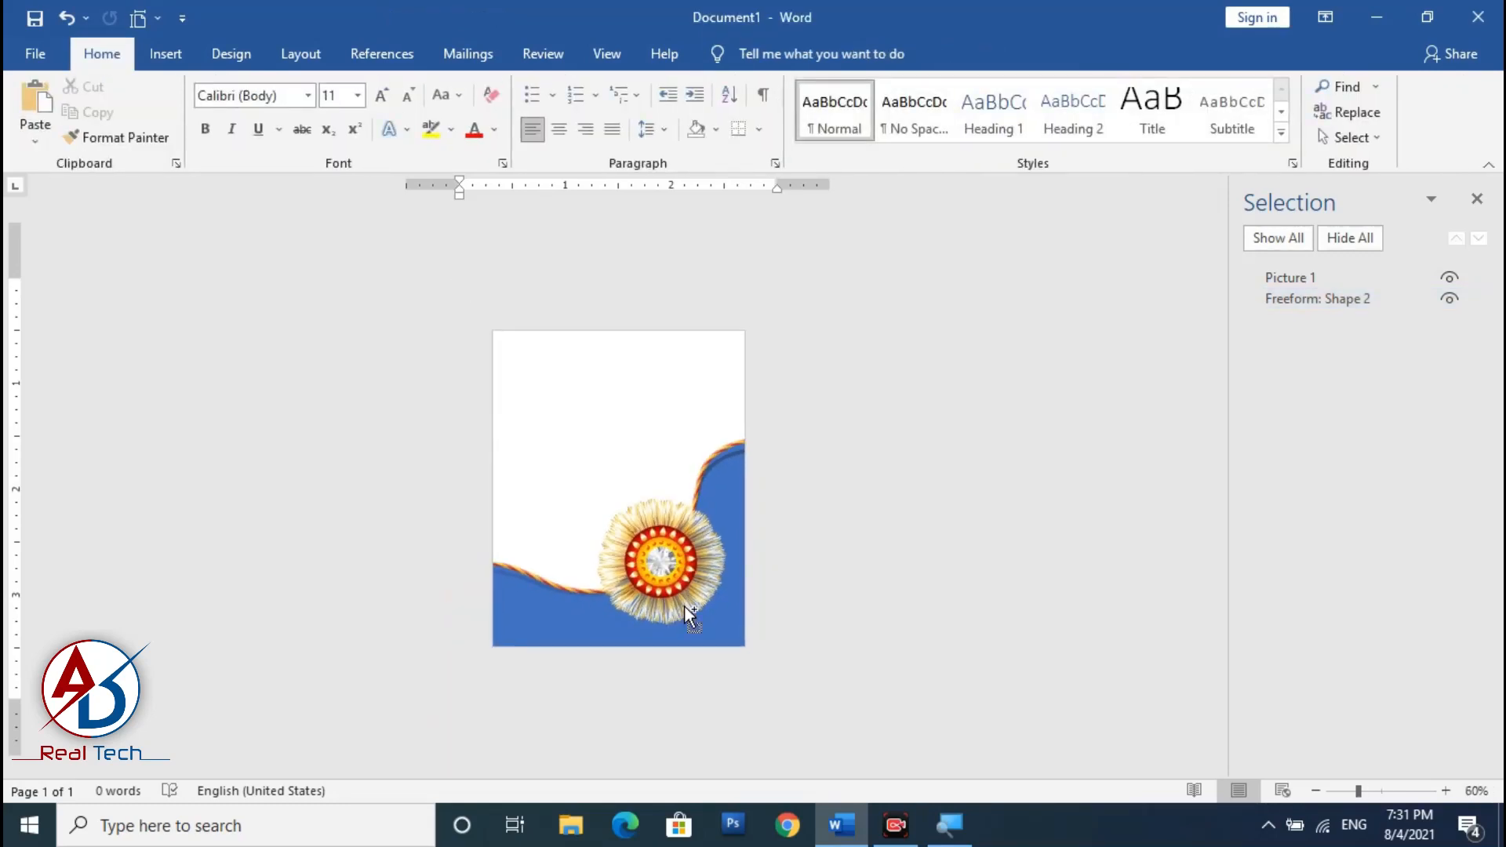
{"action": "scroll", "coordinate": [684, 606], "scroll_direction": "up", "scroll_amount": 6}
{"action": "scroll", "coordinate": [657, 599], "scroll_direction": "down", "scroll_amount": 3}
{"action": "scroll", "coordinate": [657, 600], "scroll_direction": "up", "scroll_amount": 1}
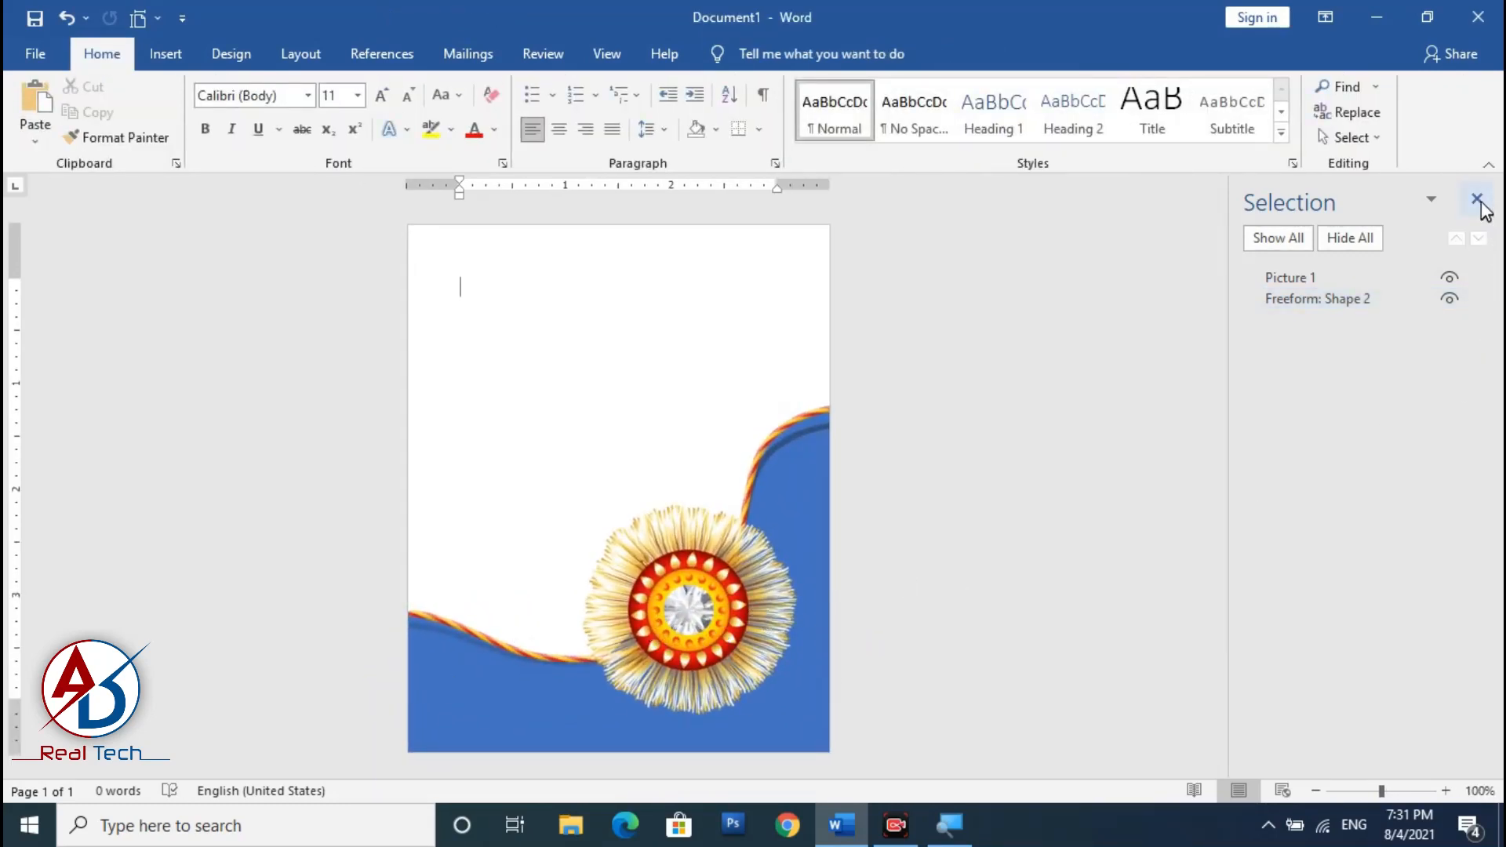
Give the curved freeform shape a linear gradient fill and remove its two middle gradient stops
{"action": "left_click", "coordinate": [1336, 301]}
{"action": "left_click", "coordinate": [738, 55]}
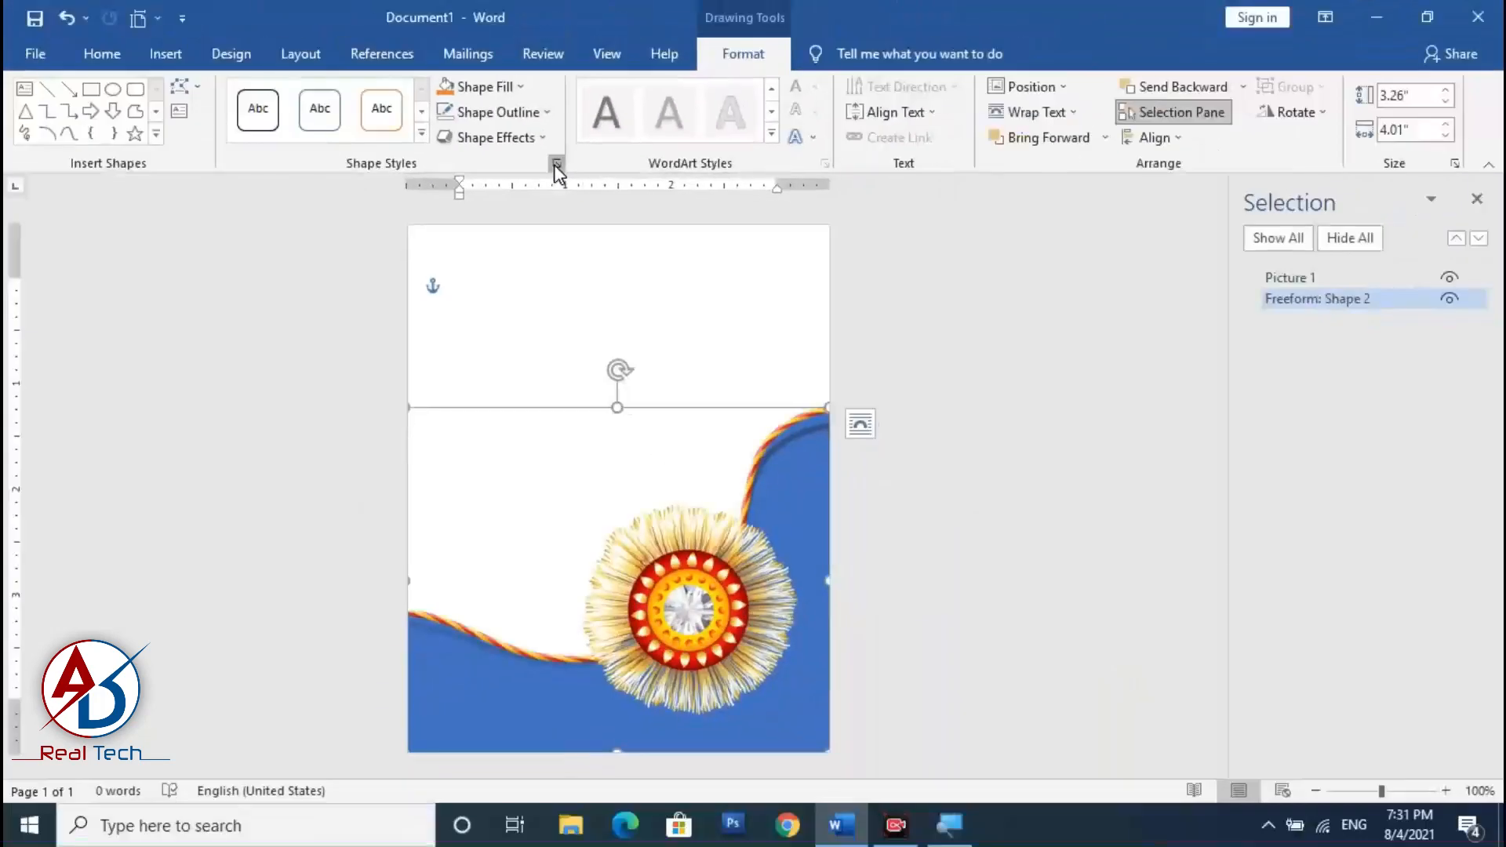
{"action": "left_click", "coordinate": [556, 164]}
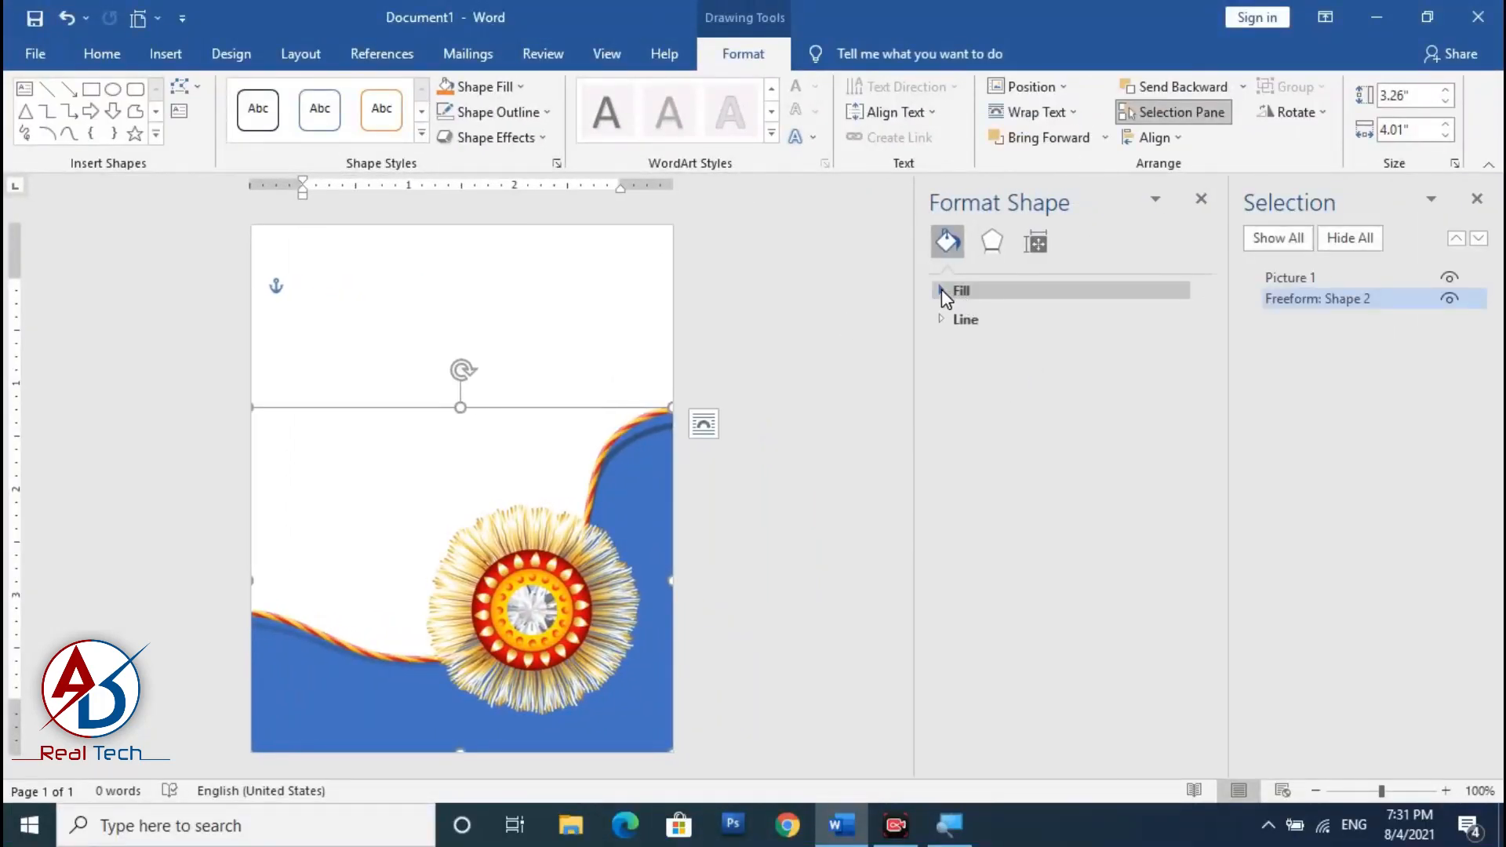
{"action": "left_click", "coordinate": [946, 291]}
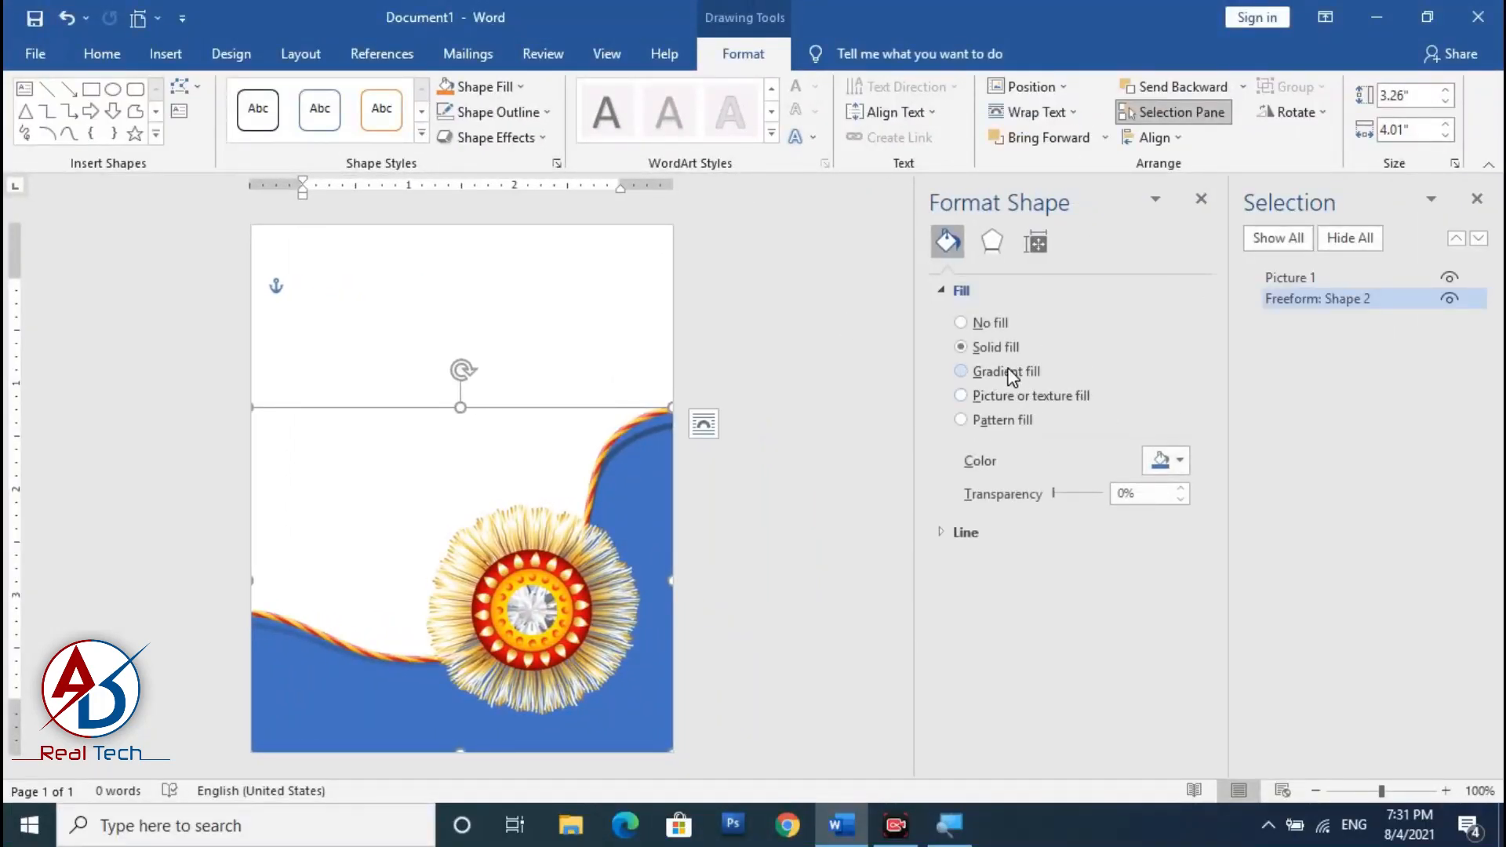
{"action": "left_click", "coordinate": [961, 371]}
{"action": "left_click", "coordinate": [1077, 620]}
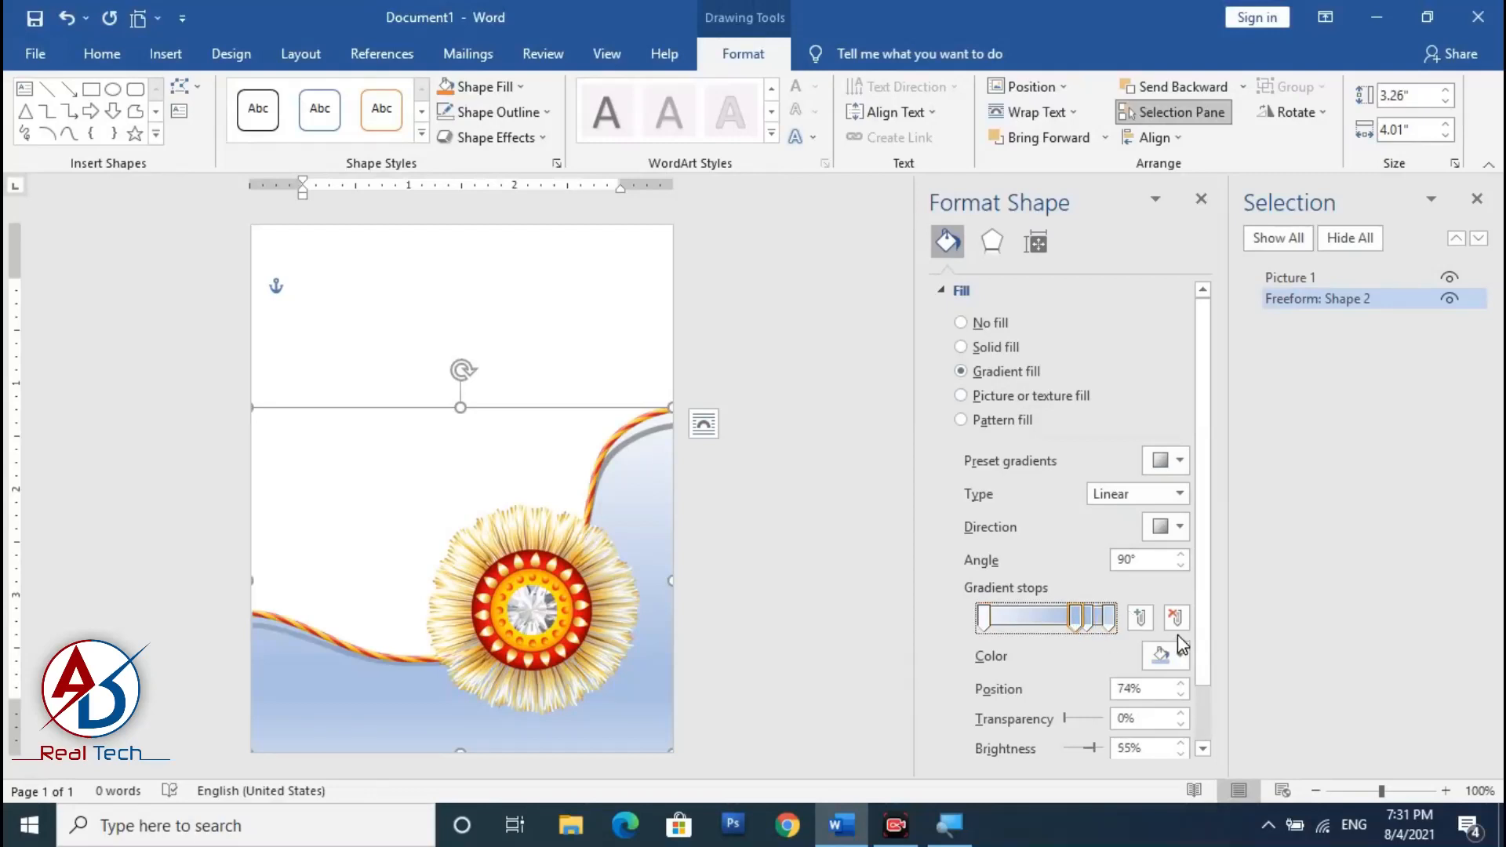
{"action": "left_click", "coordinate": [1176, 617]}
{"action": "left_click", "coordinate": [1090, 617]}
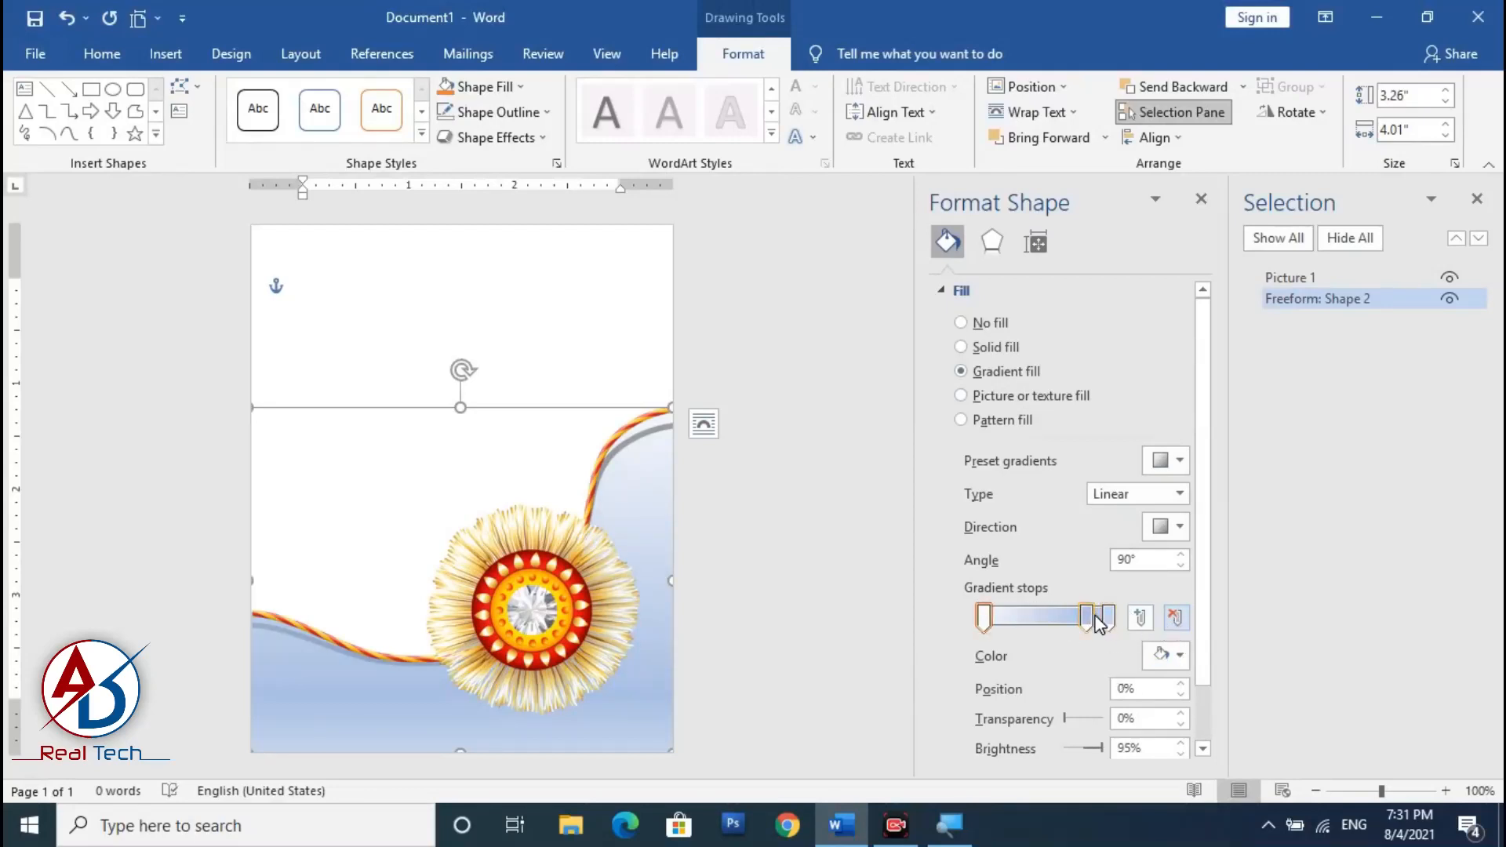
{"action": "left_click", "coordinate": [1176, 618]}
Set the first gradient stop of the freeform to a custom orange, hex #FB8C1D
{"action": "left_click", "coordinate": [984, 617]}
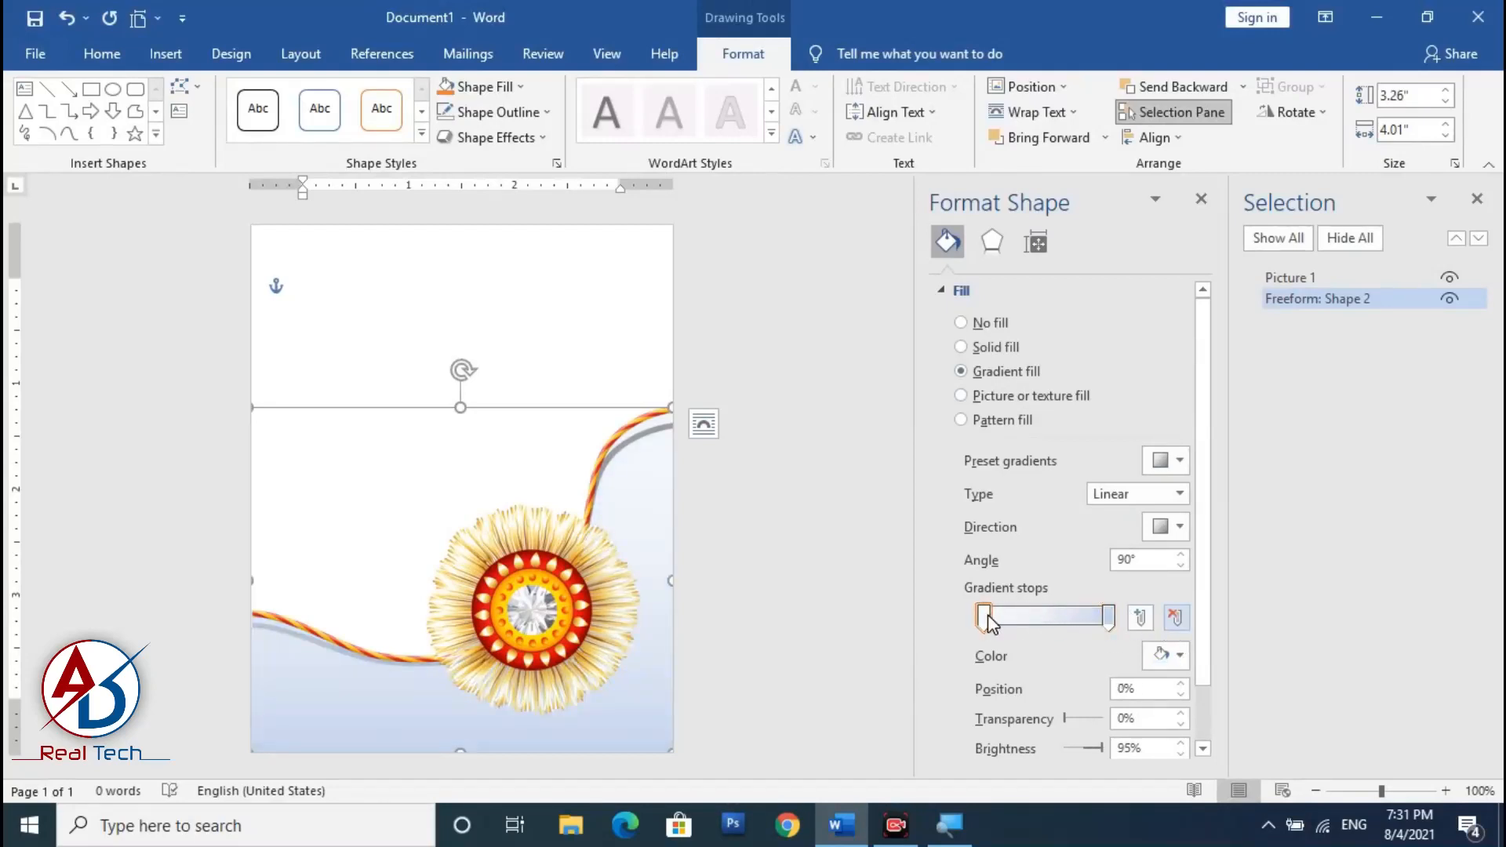
{"action": "left_click", "coordinate": [1161, 656]}
{"action": "left_click", "coordinate": [1178, 624]}
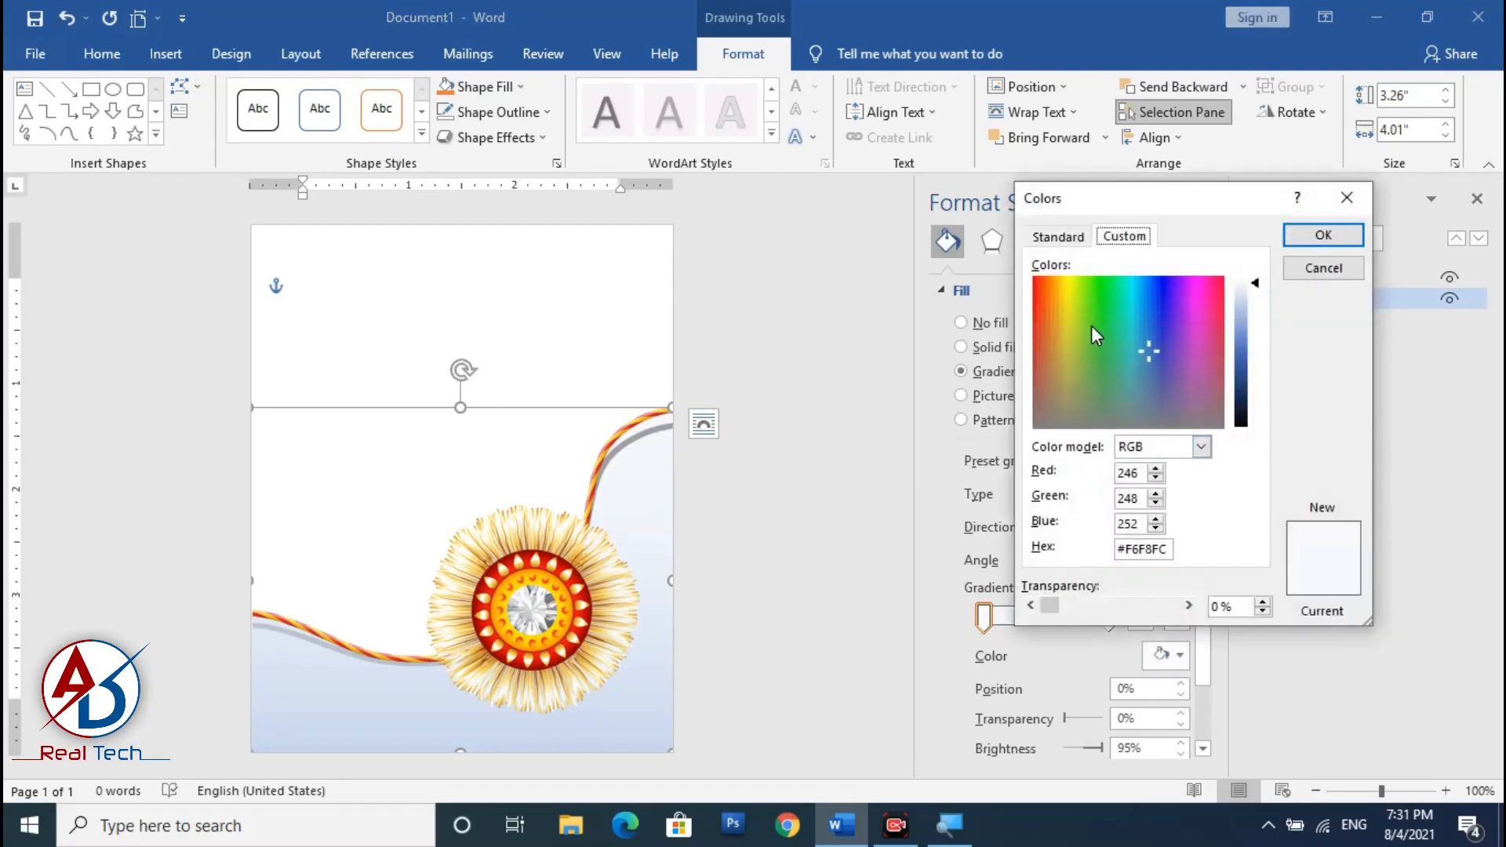
{"action": "left_click", "coordinate": [1049, 294]}
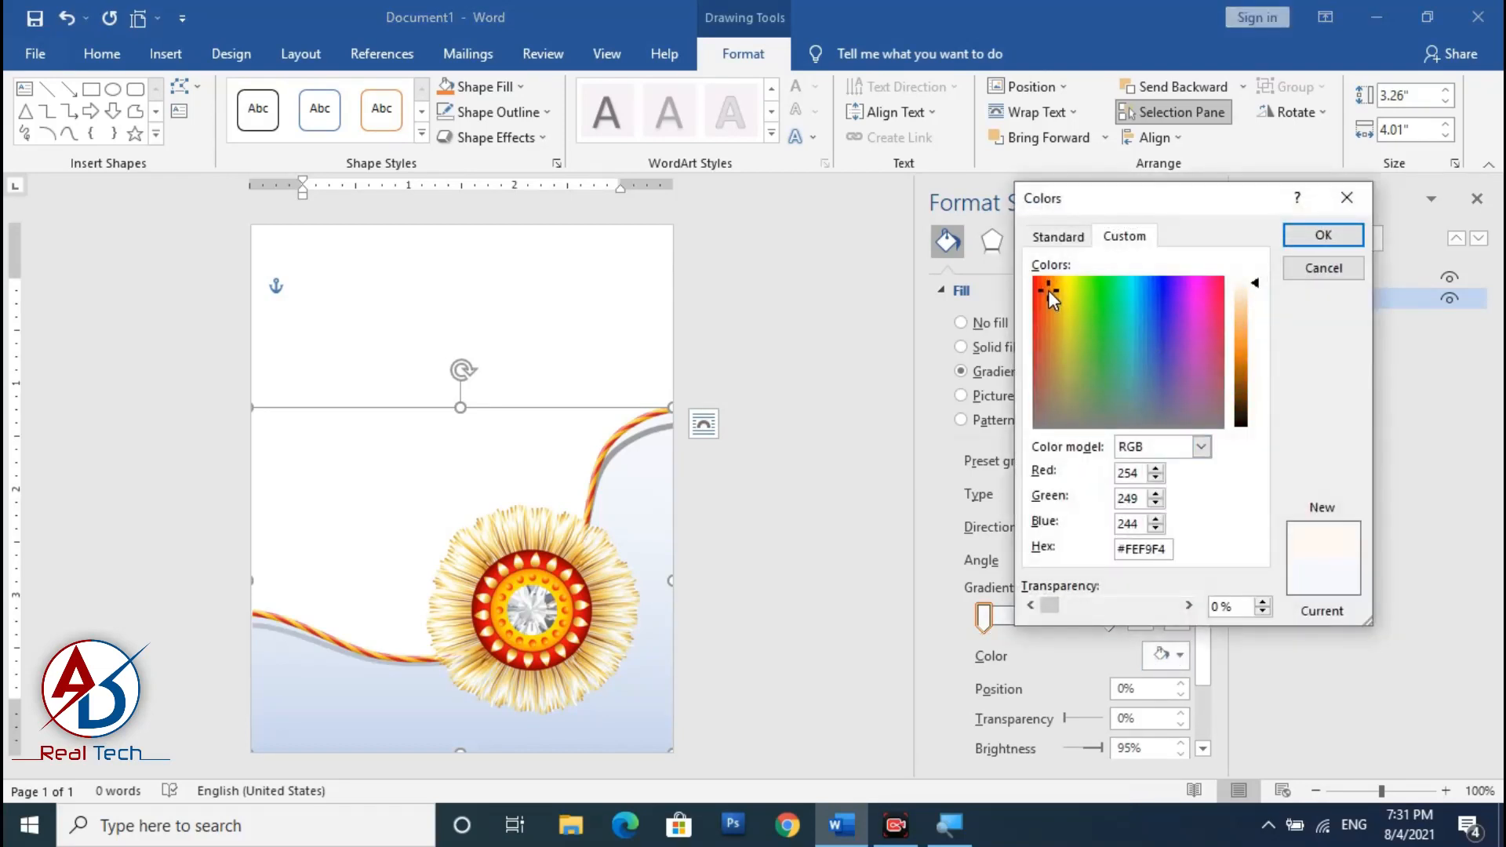
{"action": "left_click_drag", "start_coordinate": [1048, 282], "coordinate": [1043, 280]}
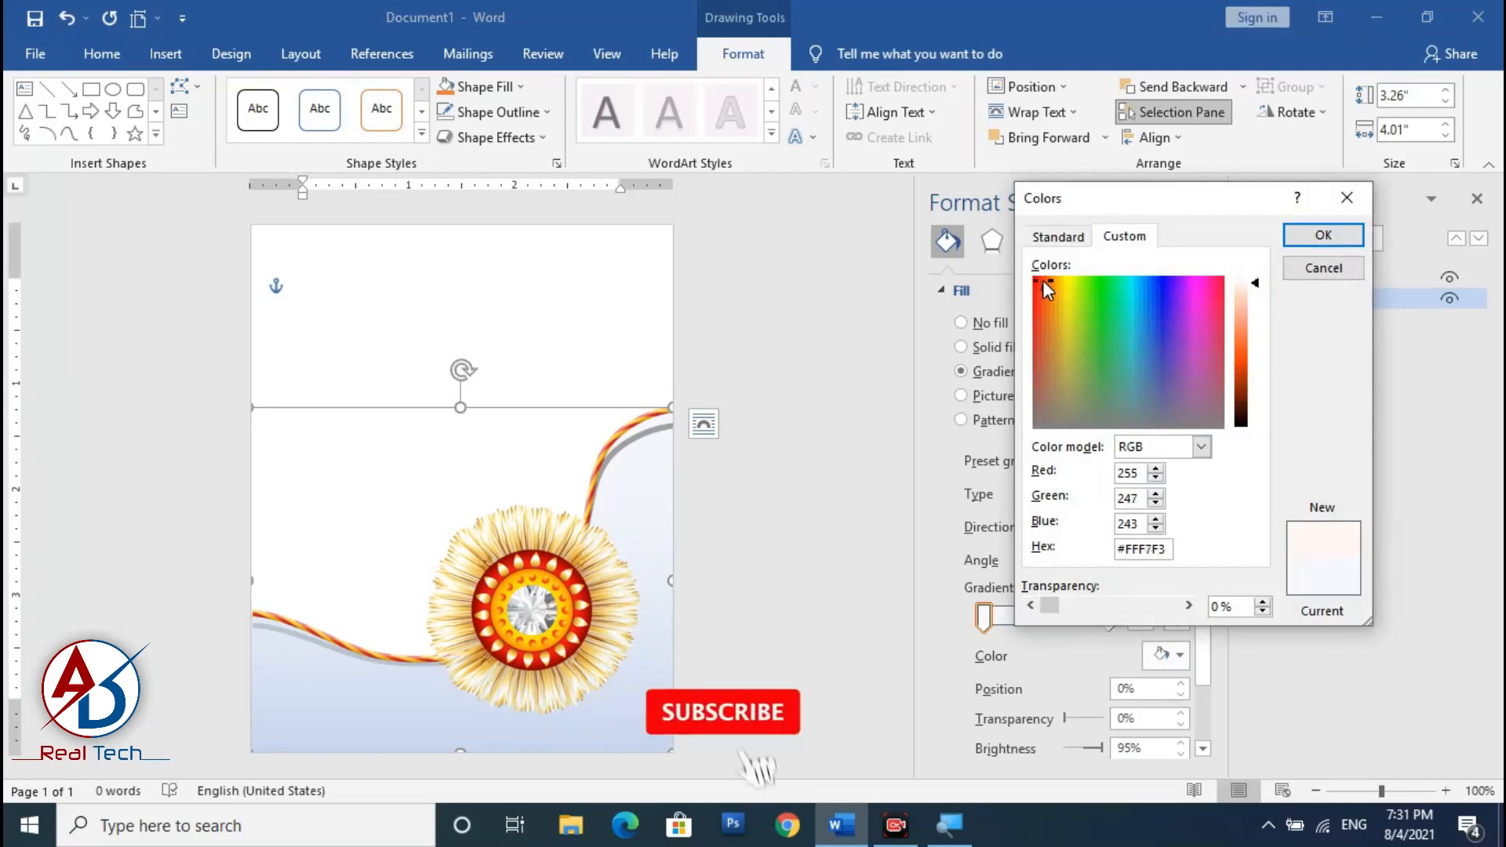
{"action": "left_click", "coordinate": [1054, 284]}
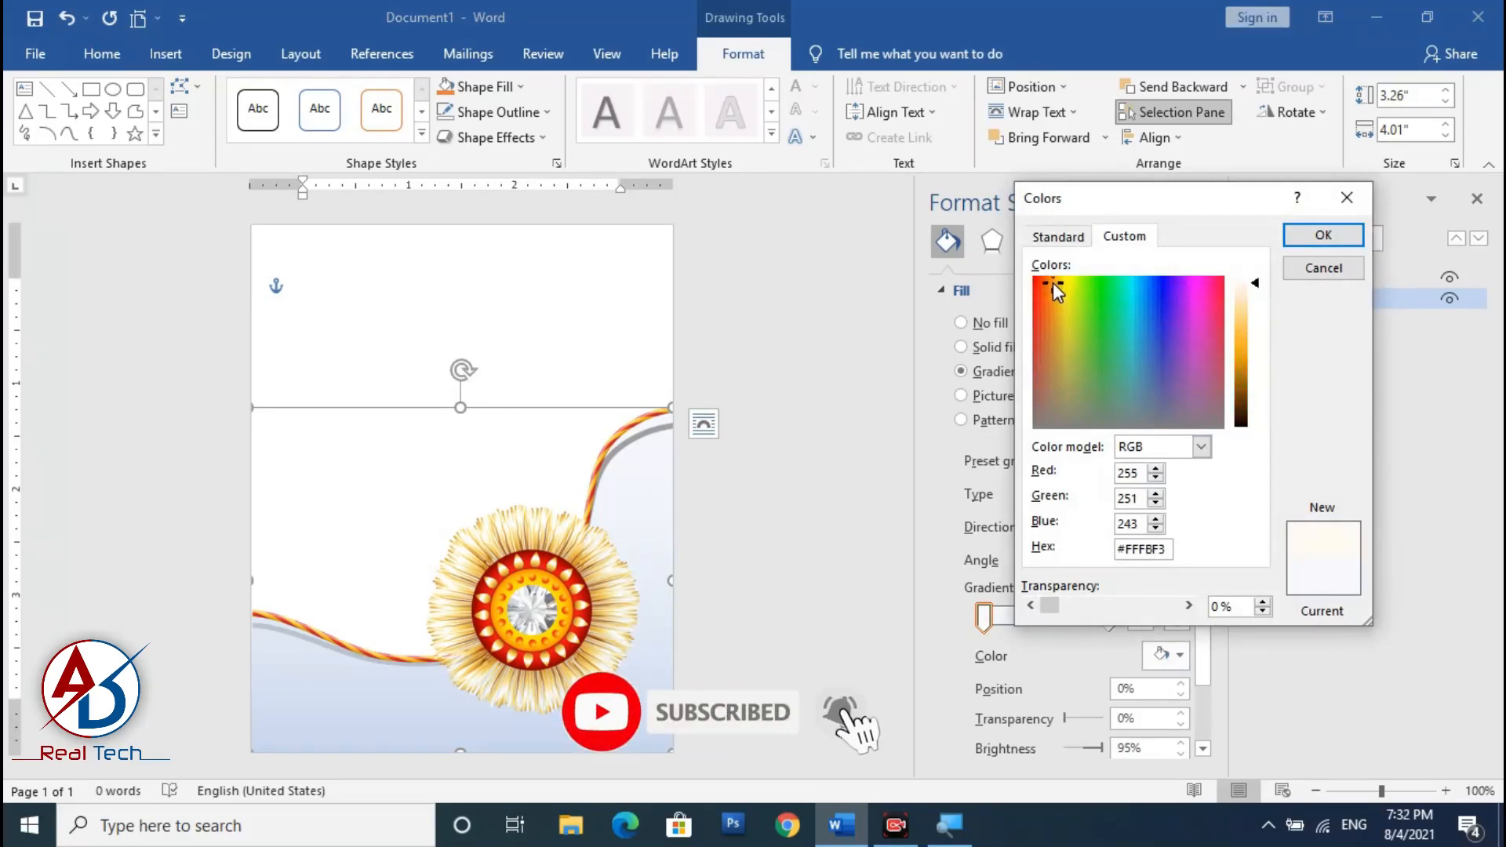
{"action": "left_click", "coordinate": [1253, 282]}
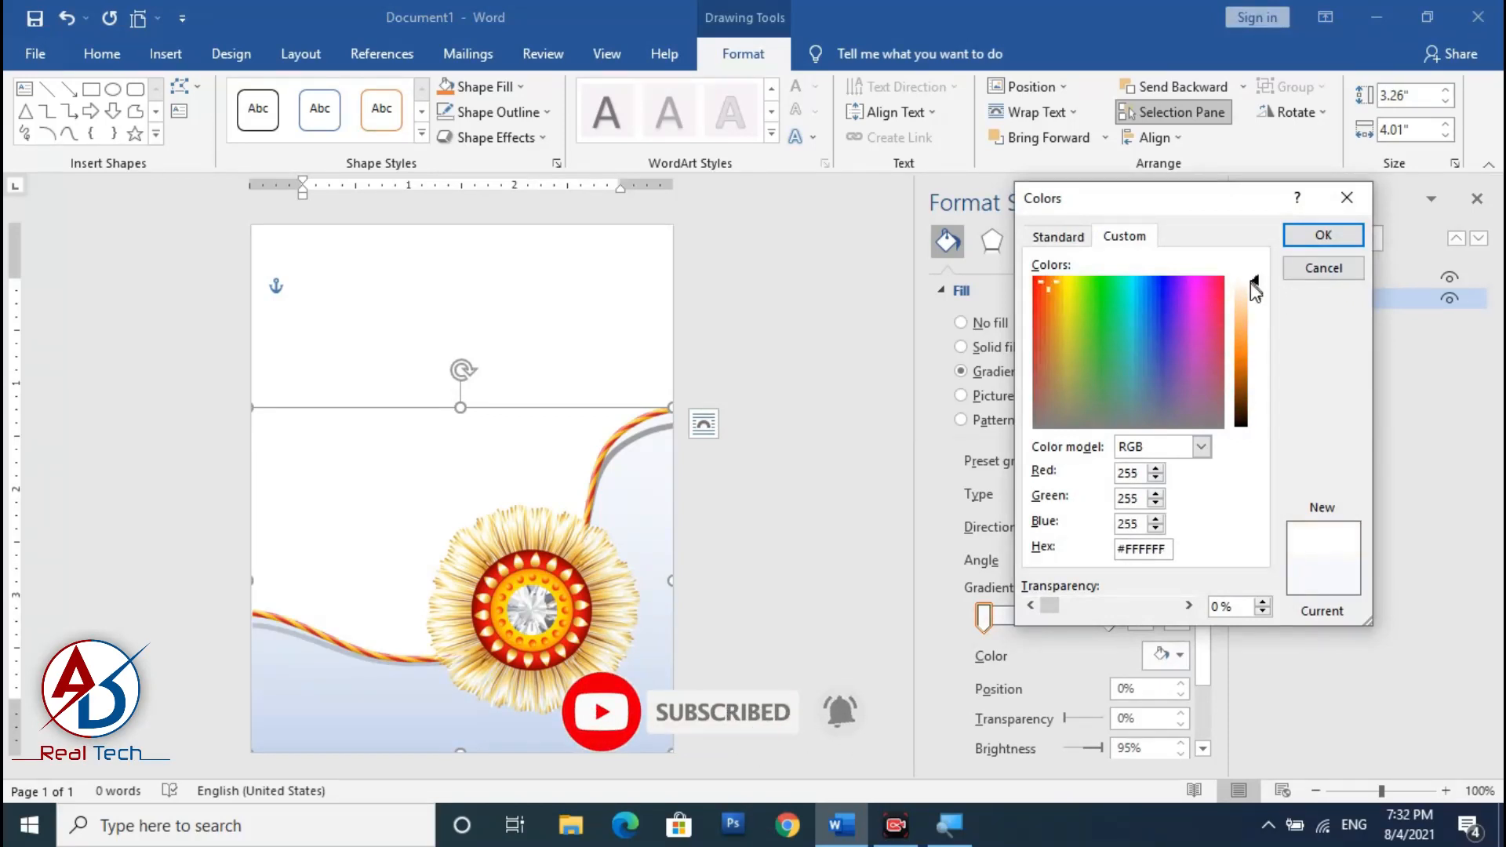
{"action": "left_click_drag", "start_coordinate": [1253, 286], "coordinate": [1263, 346]}
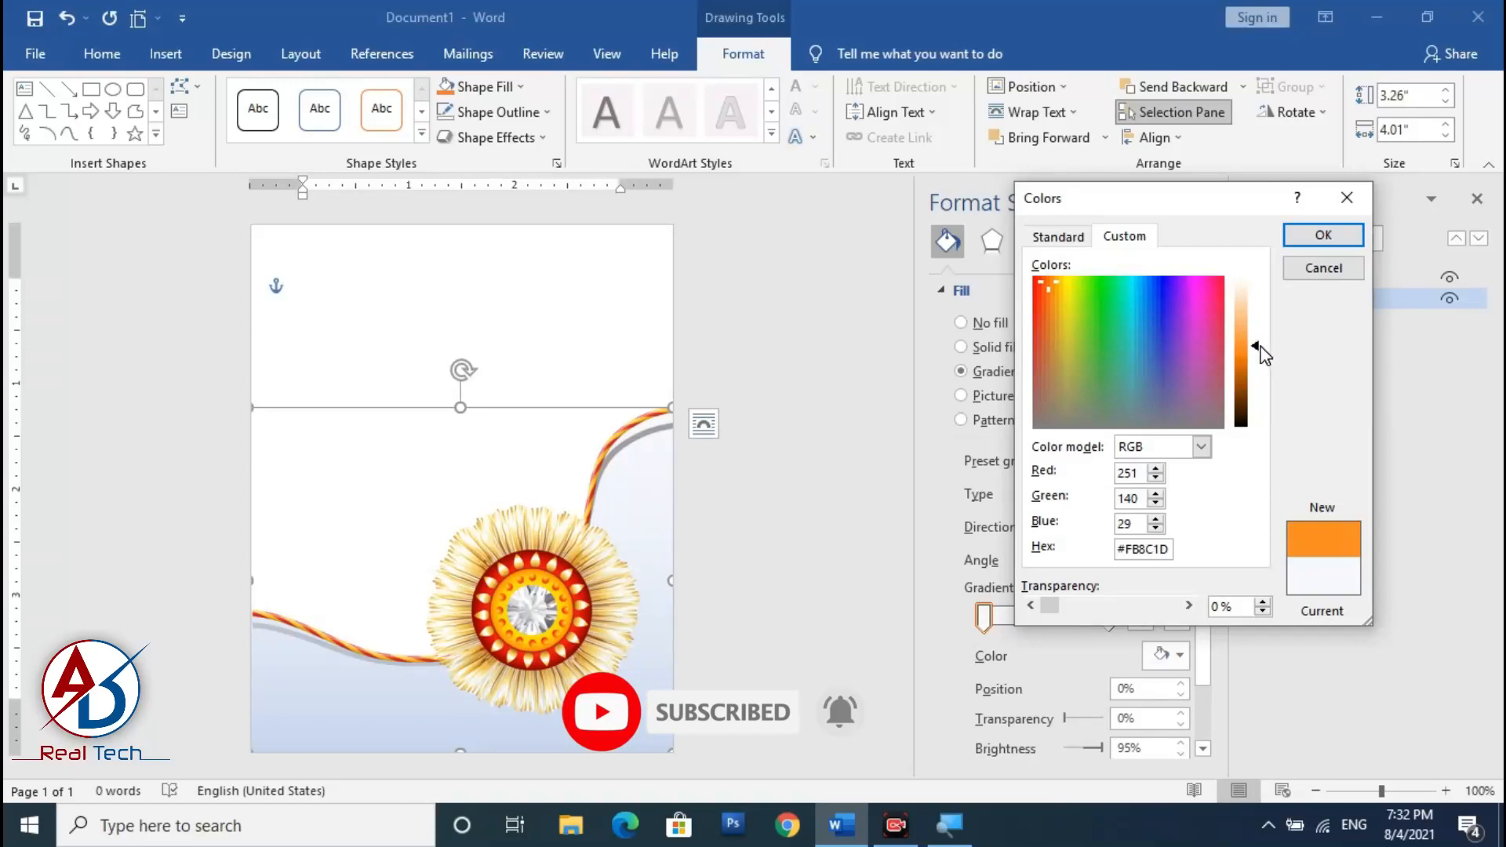
{"action": "left_click", "coordinate": [1323, 235]}
Set the freeform's last gradient stop to standard red and try shifting it along the gradient
{"action": "left_click", "coordinate": [1113, 615]}
{"action": "left_click", "coordinate": [1166, 655]}
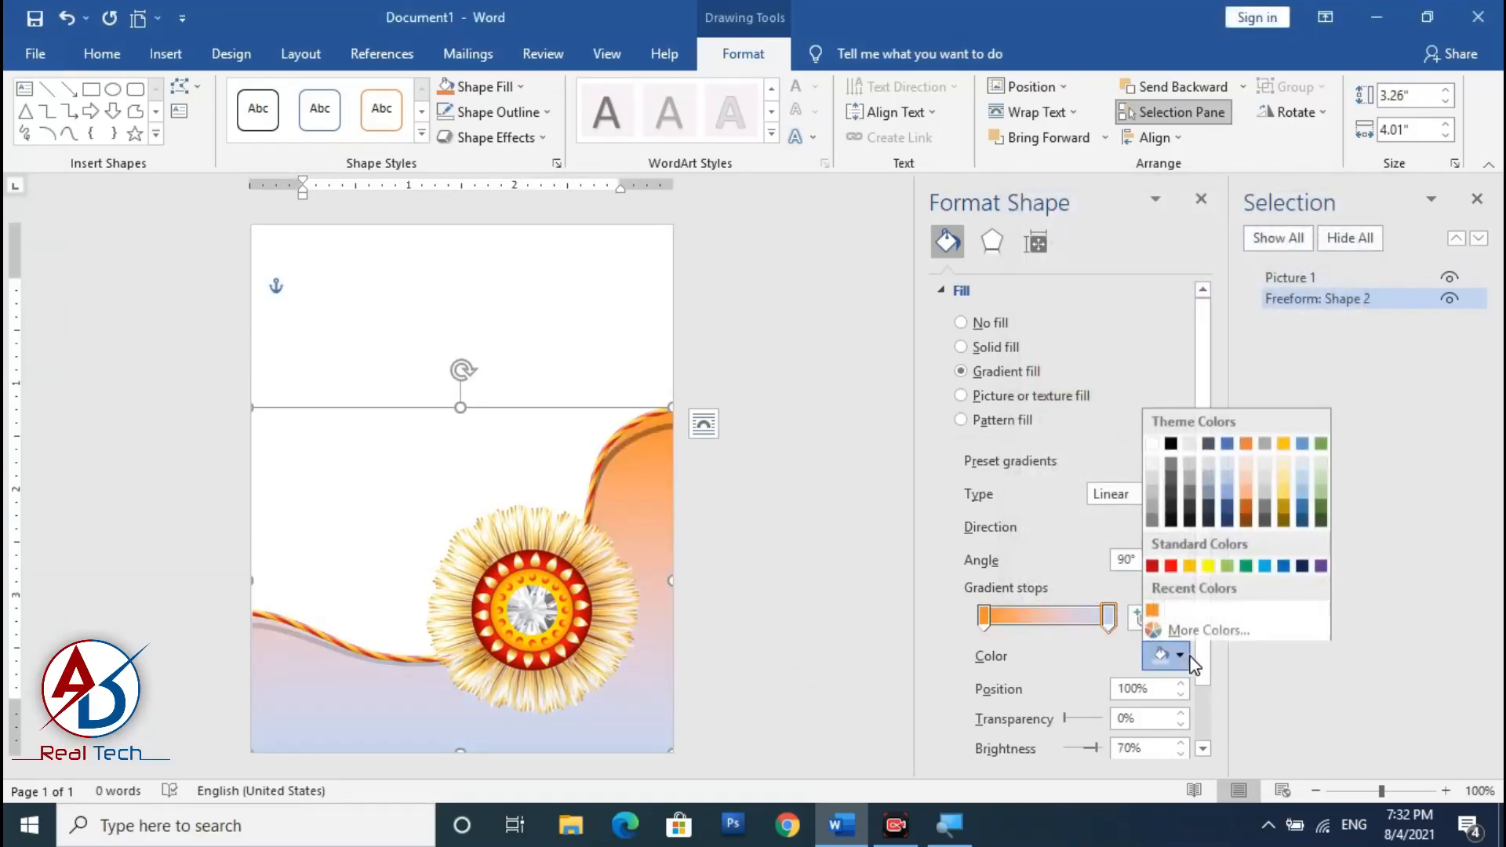
{"action": "left_click", "coordinate": [1170, 563]}
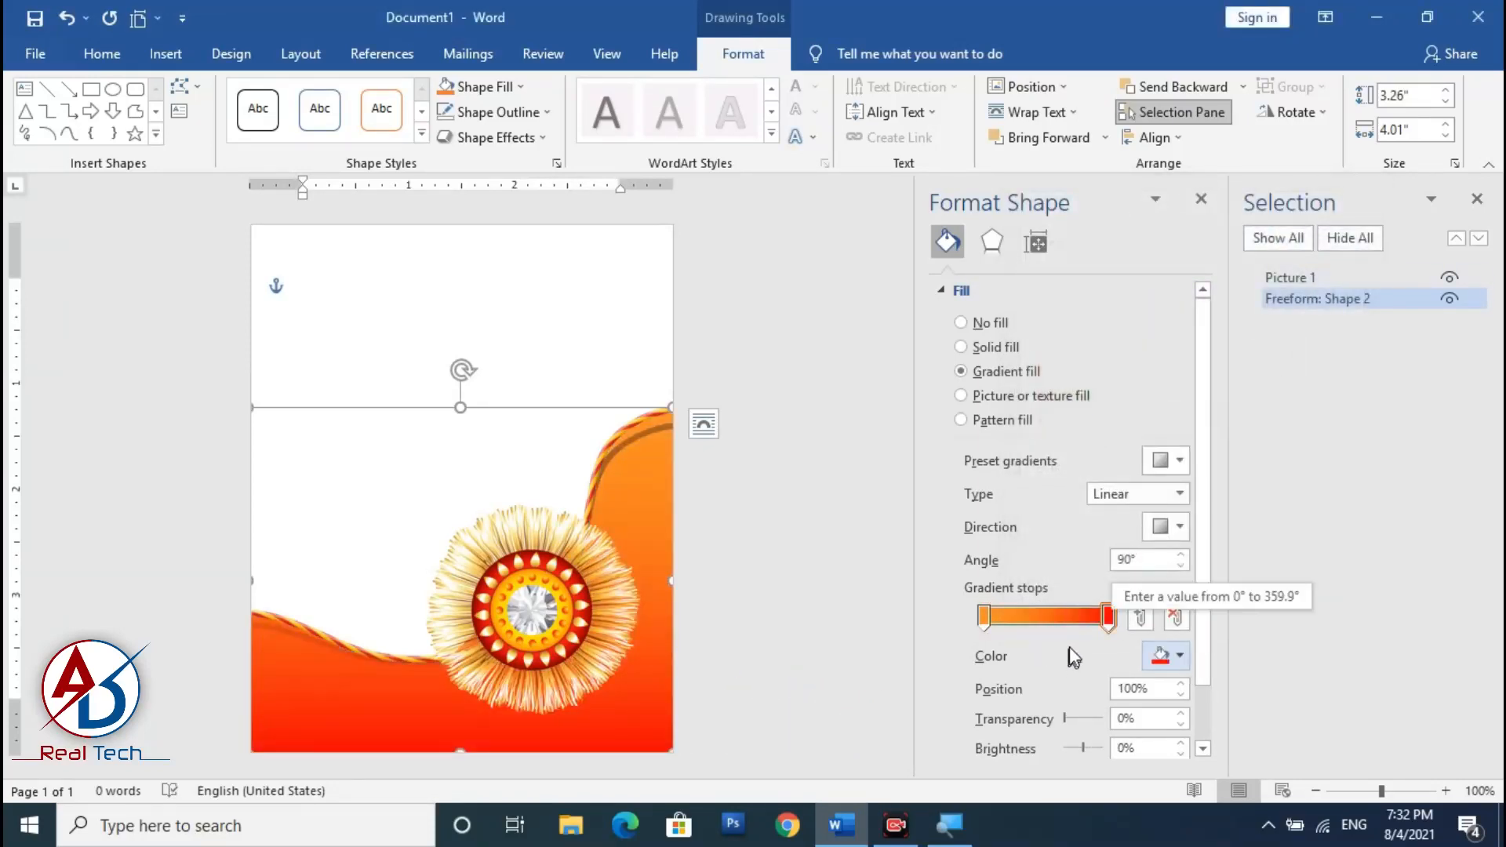
{"action": "left_click_drag", "start_coordinate": [1107, 622], "coordinate": [929, 623]}
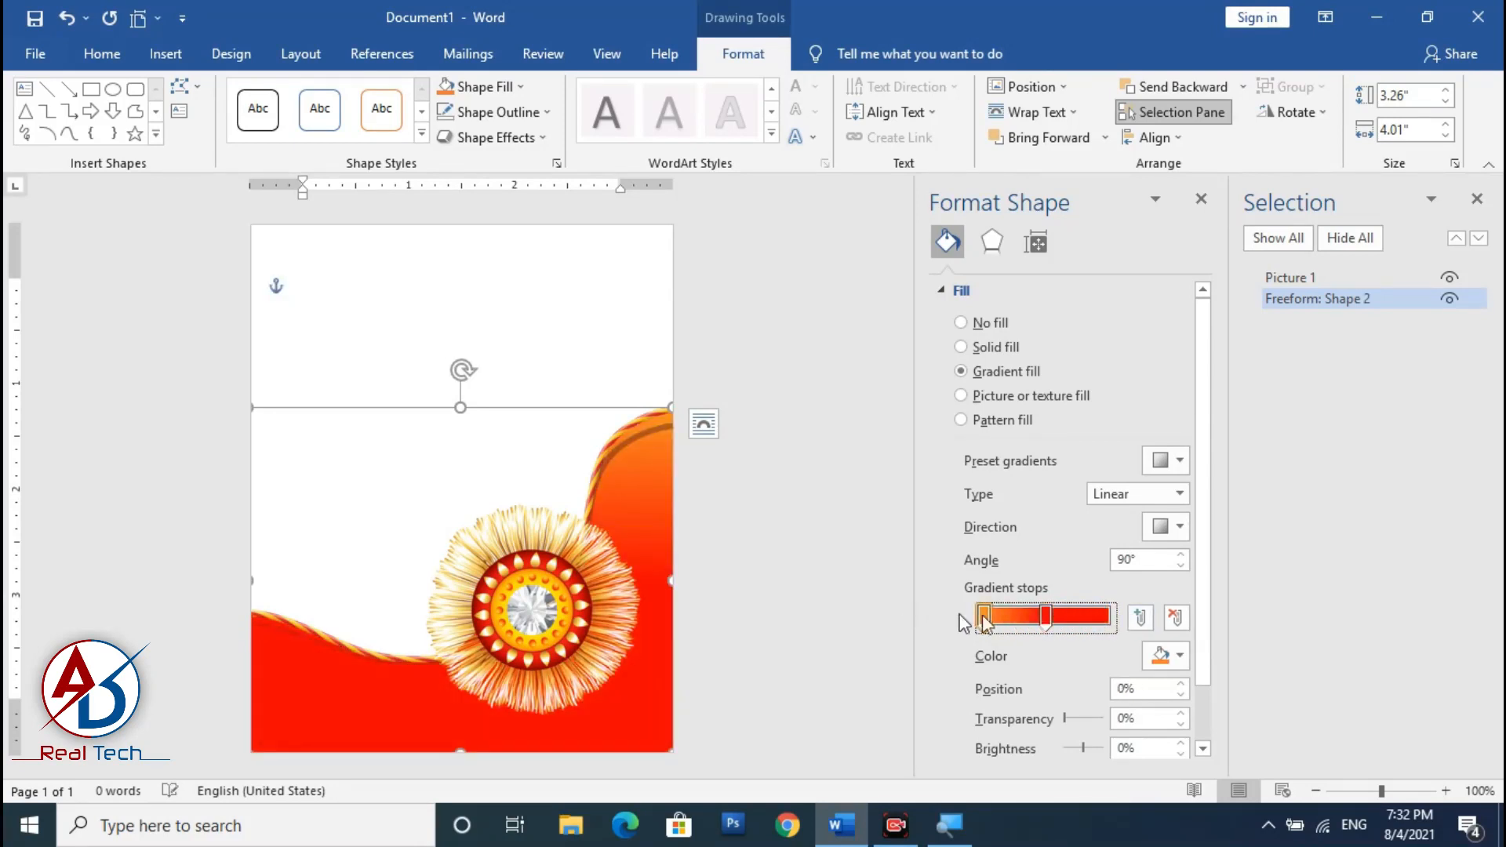
{"action": "left_click_drag", "start_coordinate": [1048, 623], "coordinate": [1109, 619]}
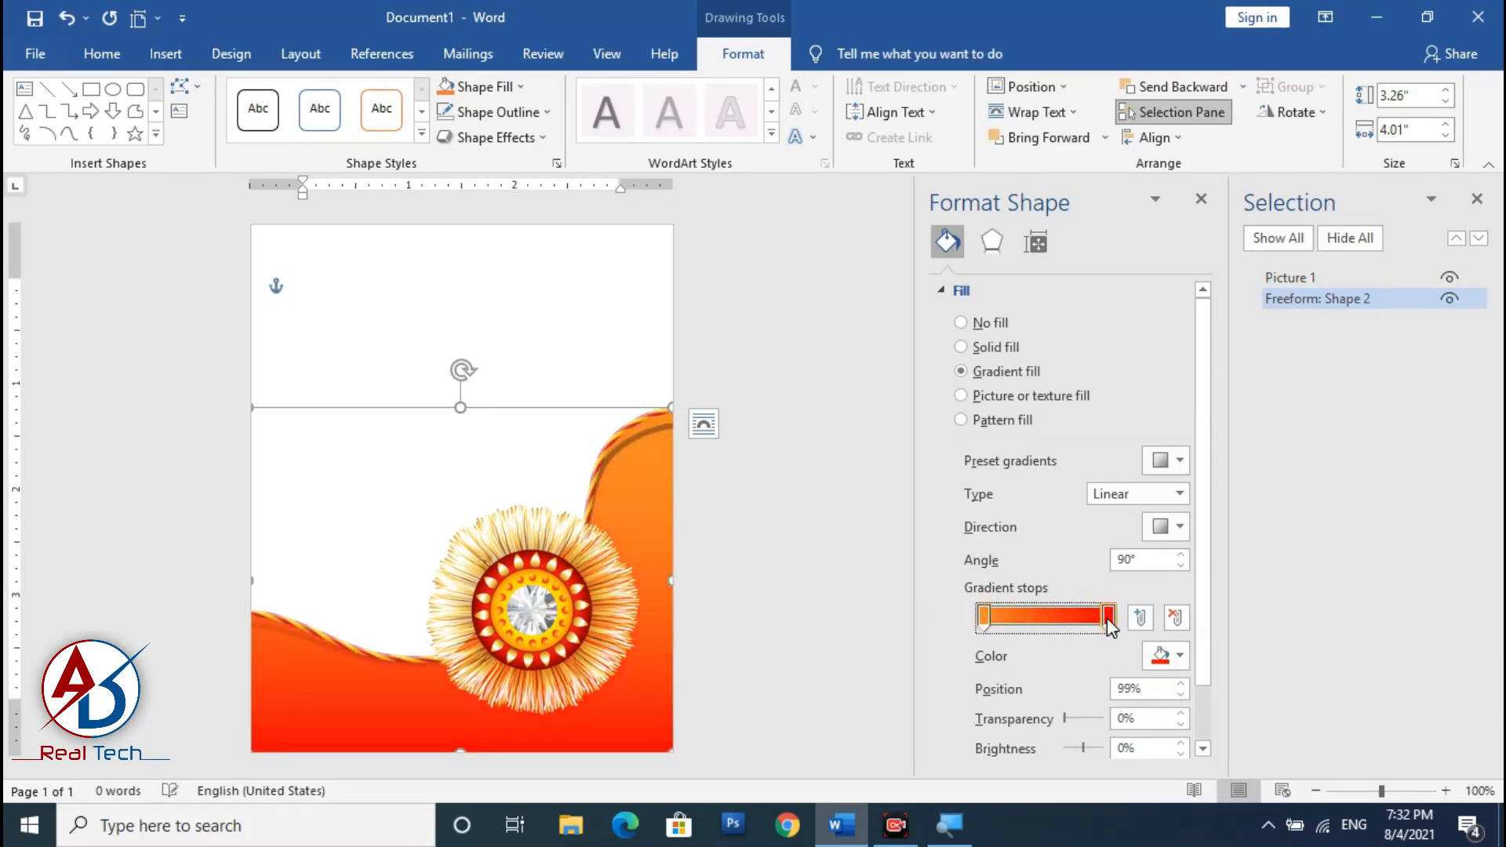
Try a dark red middle stop at several positions between the orange and red stops, and remove it
{"action": "left_click", "coordinate": [1048, 622]}
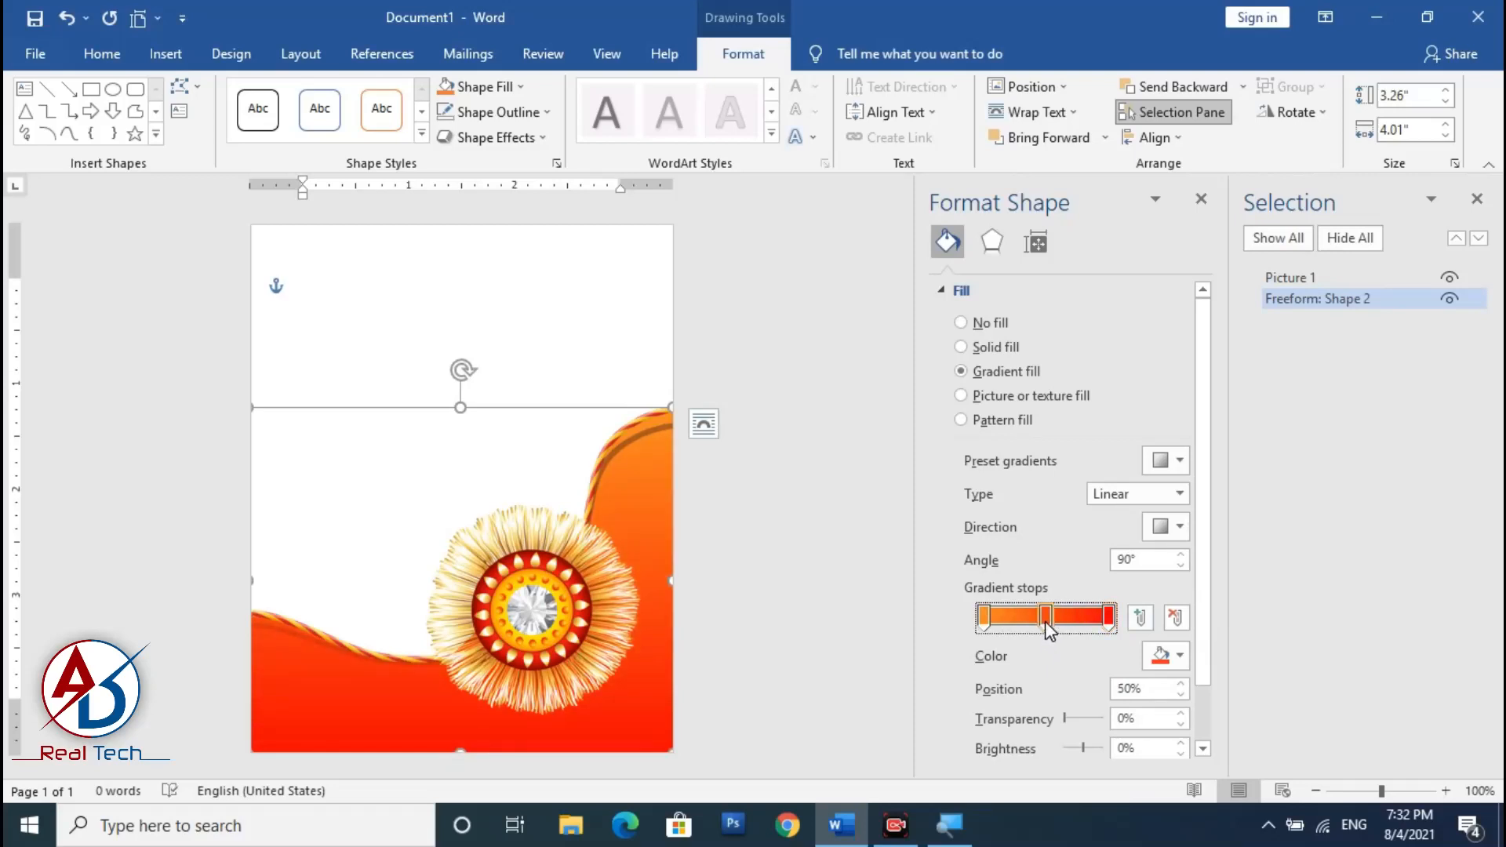
{"action": "mouse_move", "coordinate": [1045, 622]}
{"action": "left_mouse_down"}
{"action": "mouse_move", "coordinate": [1076, 622]}
{"action": "mouse_move", "coordinate": [1039, 623]}
{"action": "left_mouse_up"}
{"action": "left_click", "coordinate": [1182, 658]}
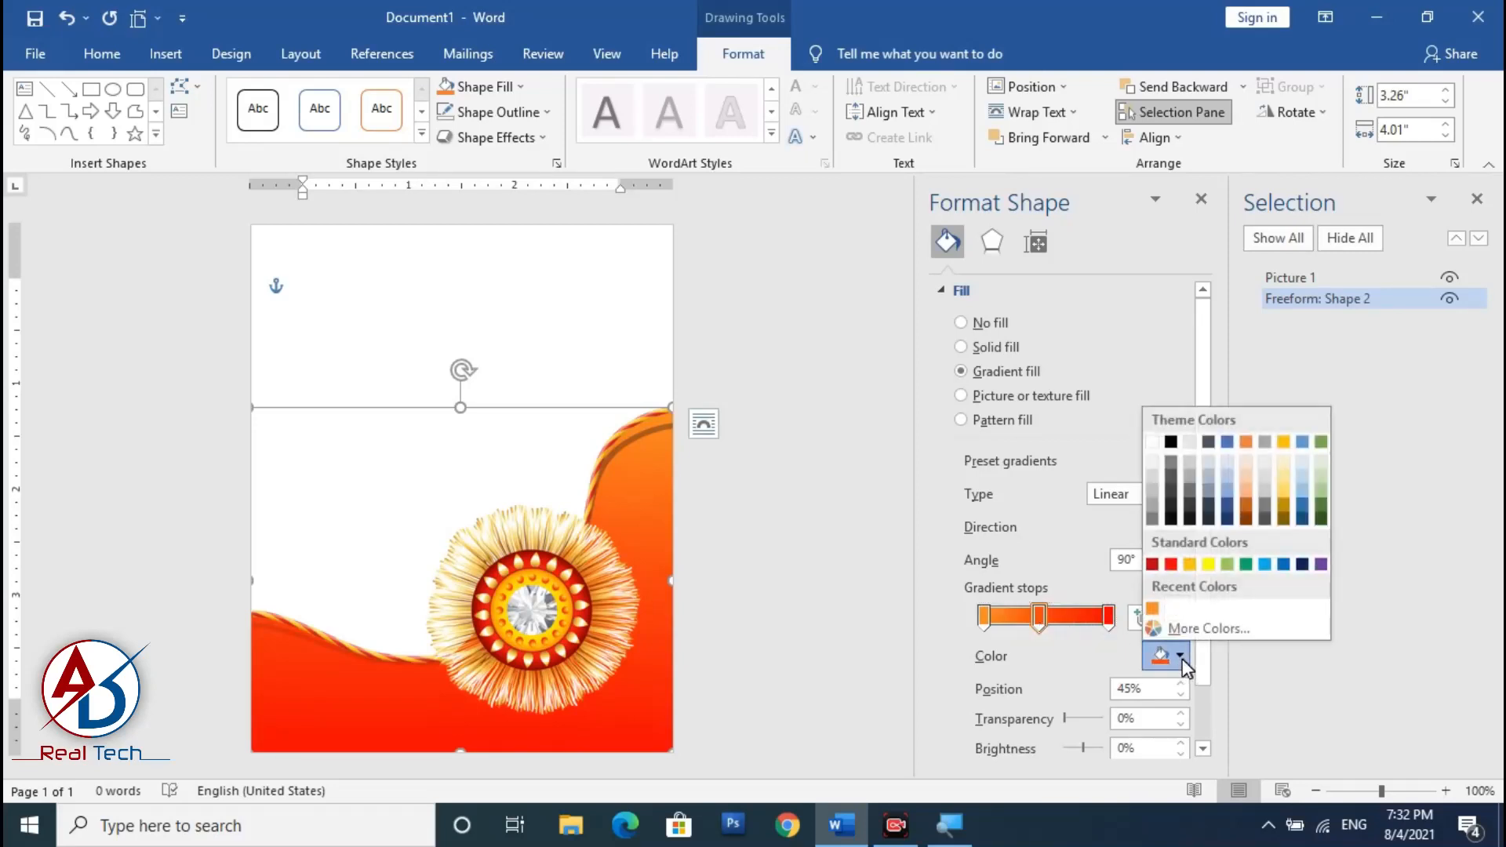
{"action": "left_click", "coordinate": [1151, 565]}
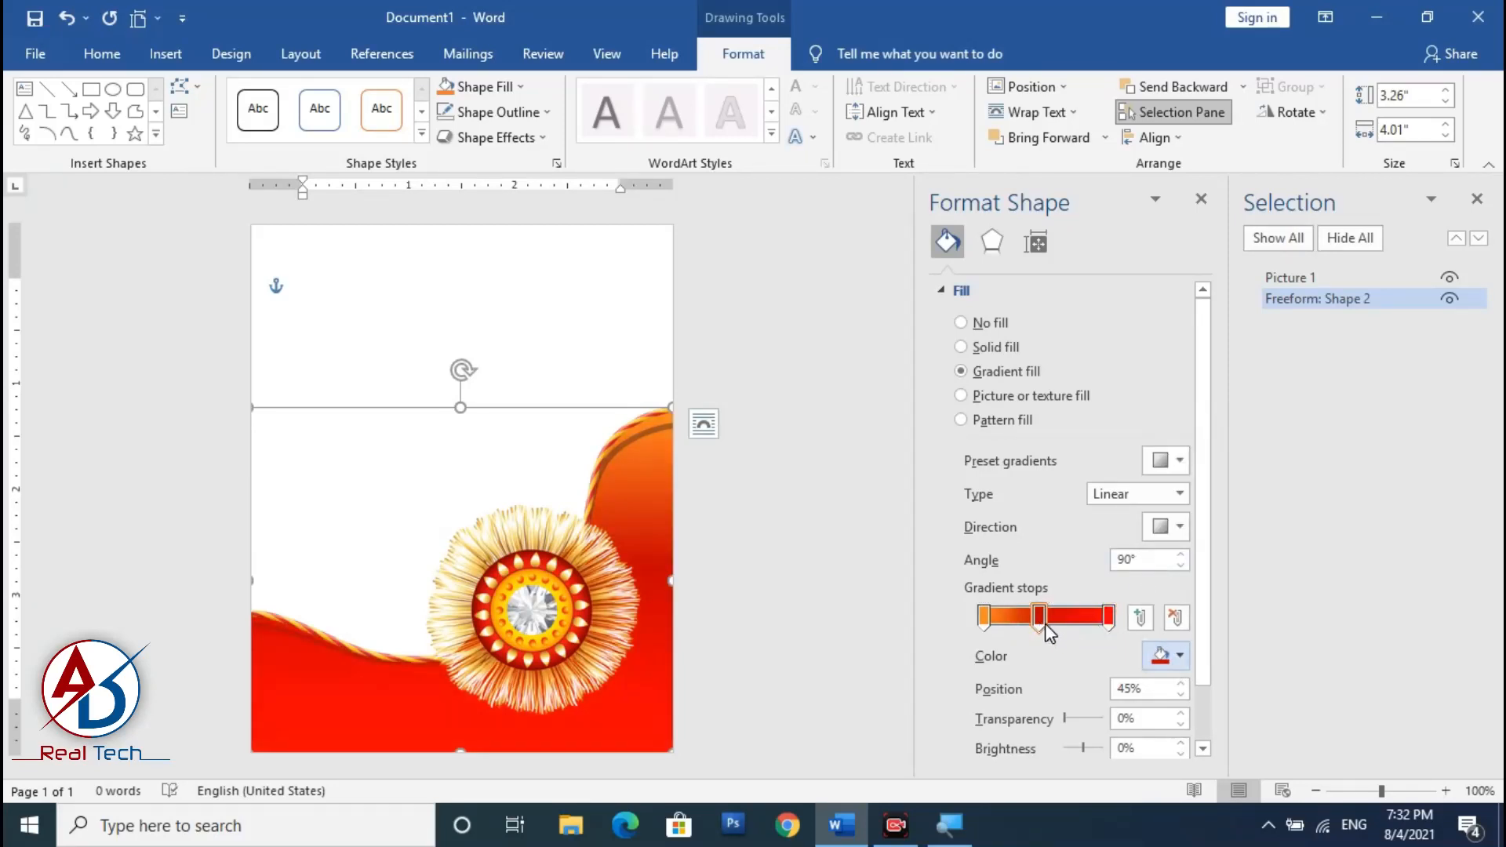
{"action": "mouse_move", "coordinate": [1046, 625]}
{"action": "left_mouse_down"}
{"action": "mouse_move", "coordinate": [1095, 623]}
{"action": "mouse_move", "coordinate": [1061, 623]}
{"action": "left_mouse_up"}
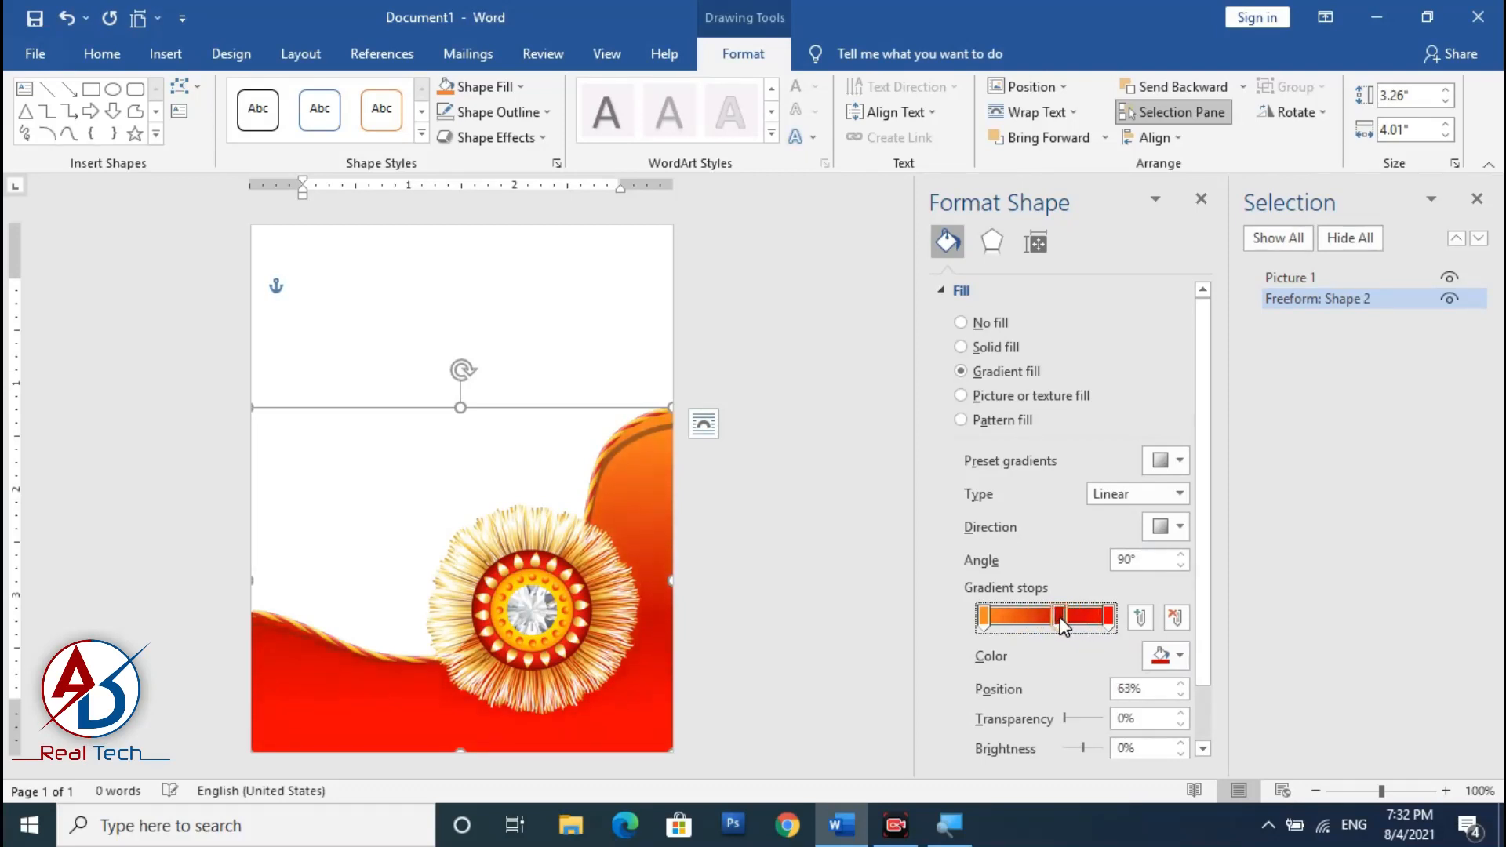
{"action": "left_click", "coordinate": [1107, 619]}
{"action": "left_click_drag", "start_coordinate": [1061, 621], "coordinate": [1023, 625]}
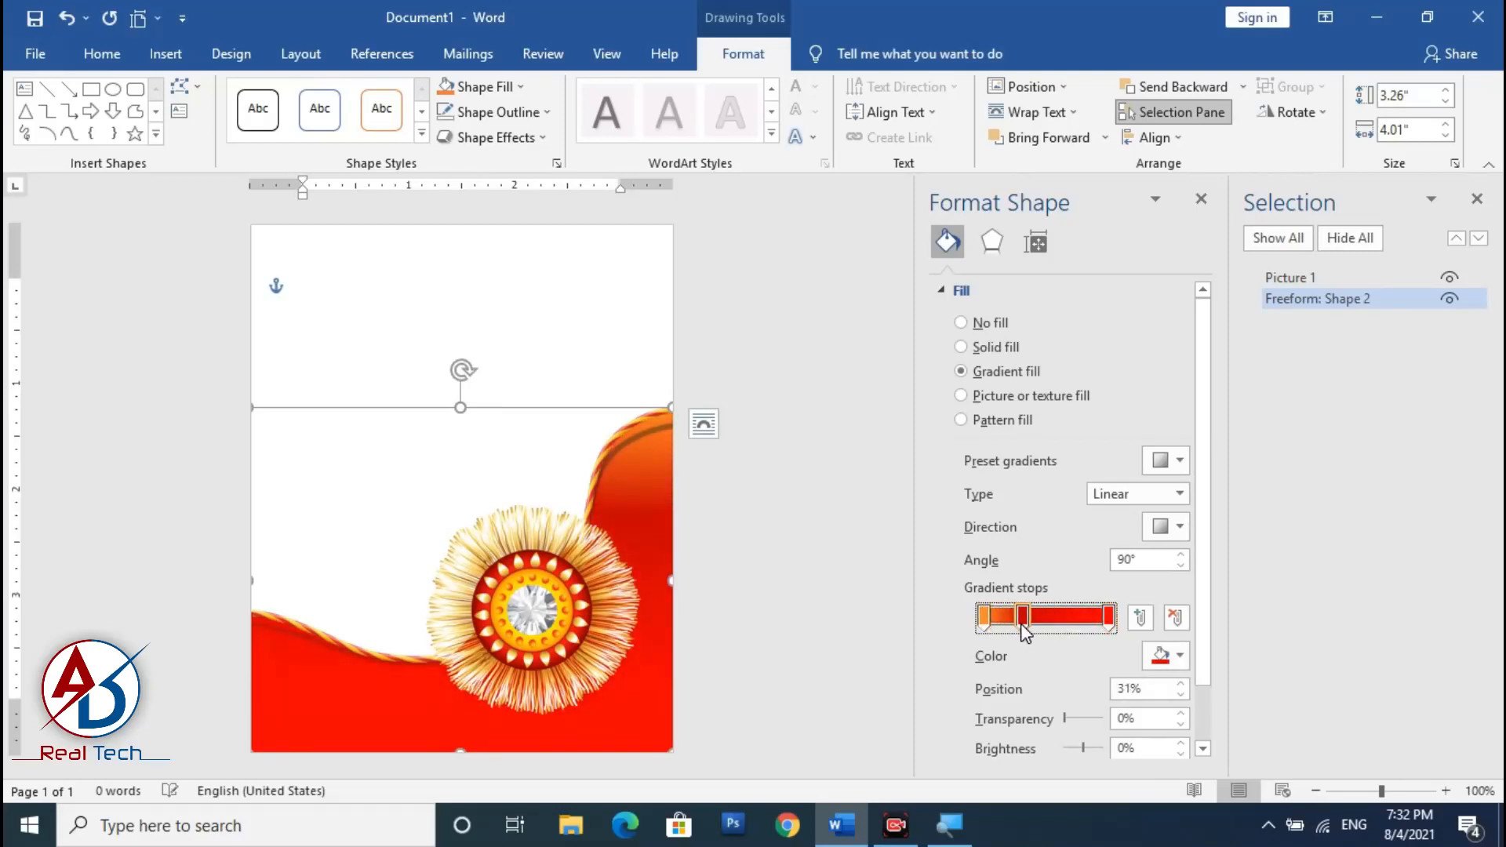
{"action": "left_click", "coordinate": [1177, 620]}
Set the freeform's last gradient stop to dark red at position 85% and close the shape formatting and object list
{"action": "left_click", "coordinate": [1109, 620]}
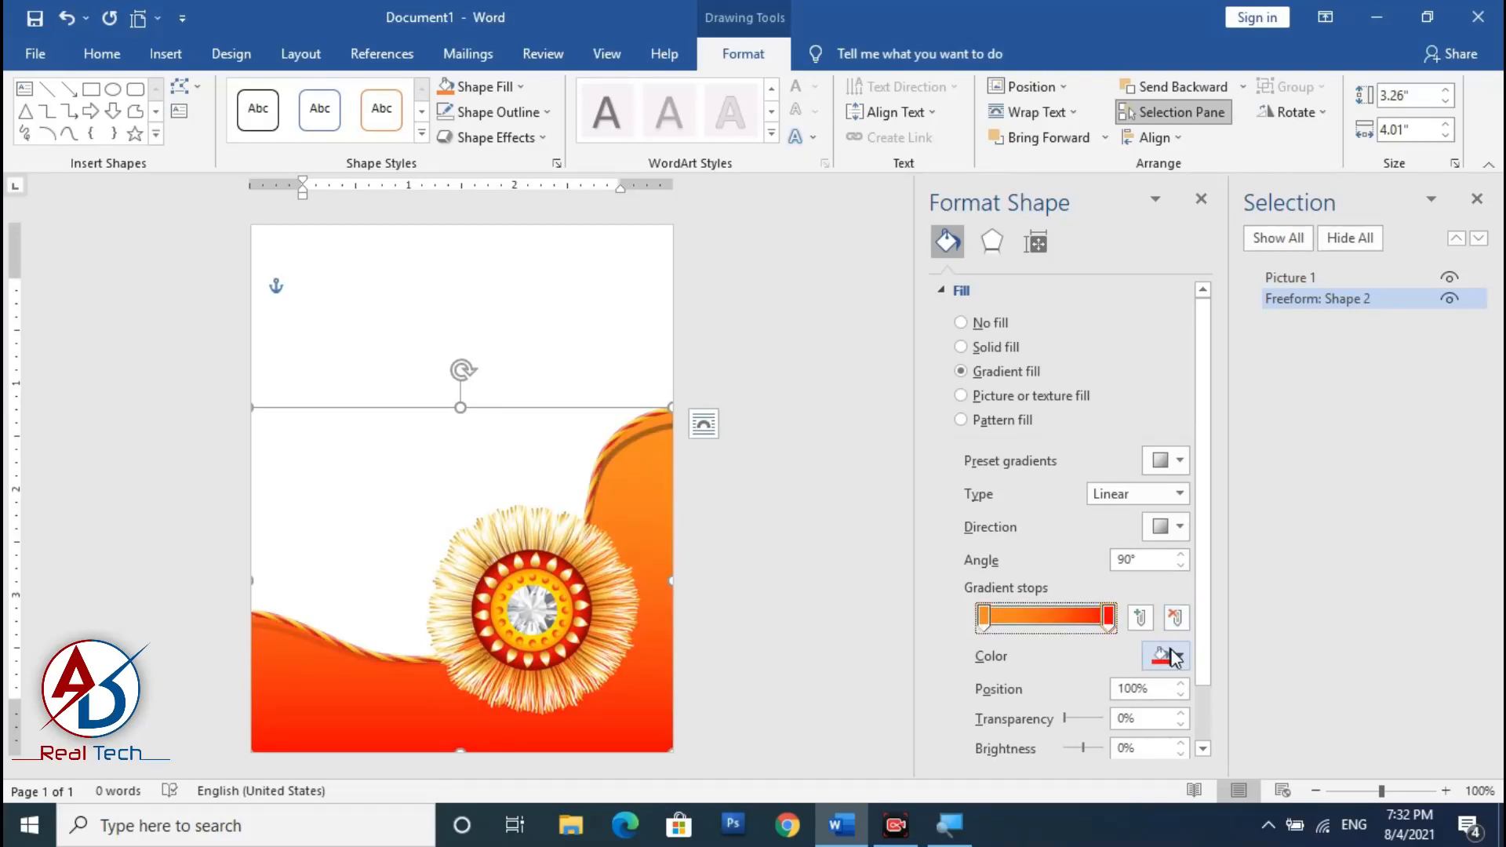
{"action": "left_click", "coordinate": [1179, 646]}
{"action": "left_click", "coordinate": [1157, 566]}
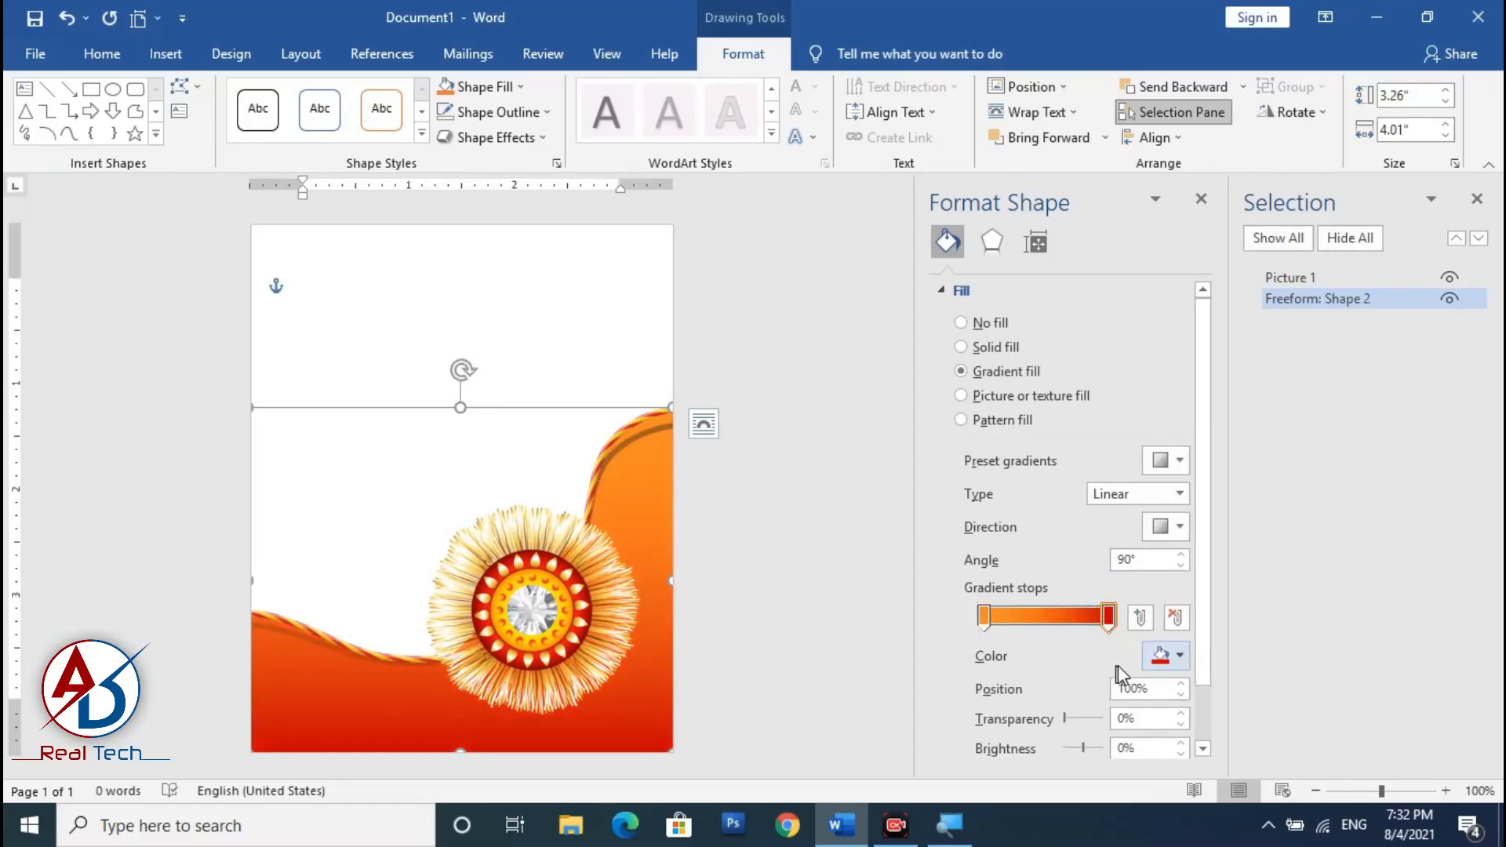
{"action": "left_click_drag", "start_coordinate": [1109, 623], "coordinate": [1093, 624]}
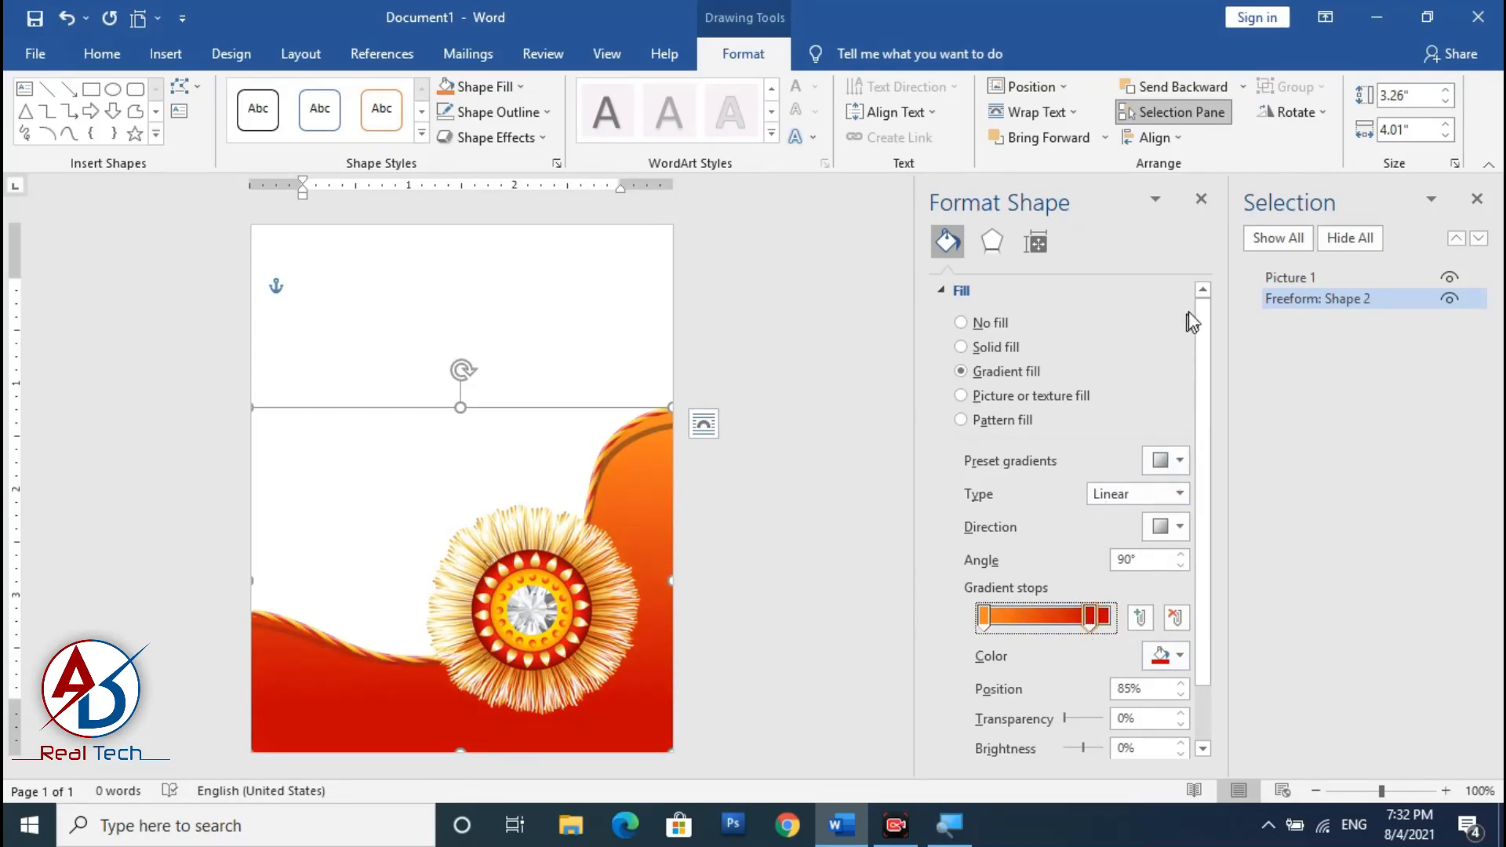
{"action": "left_click", "coordinate": [1201, 199]}
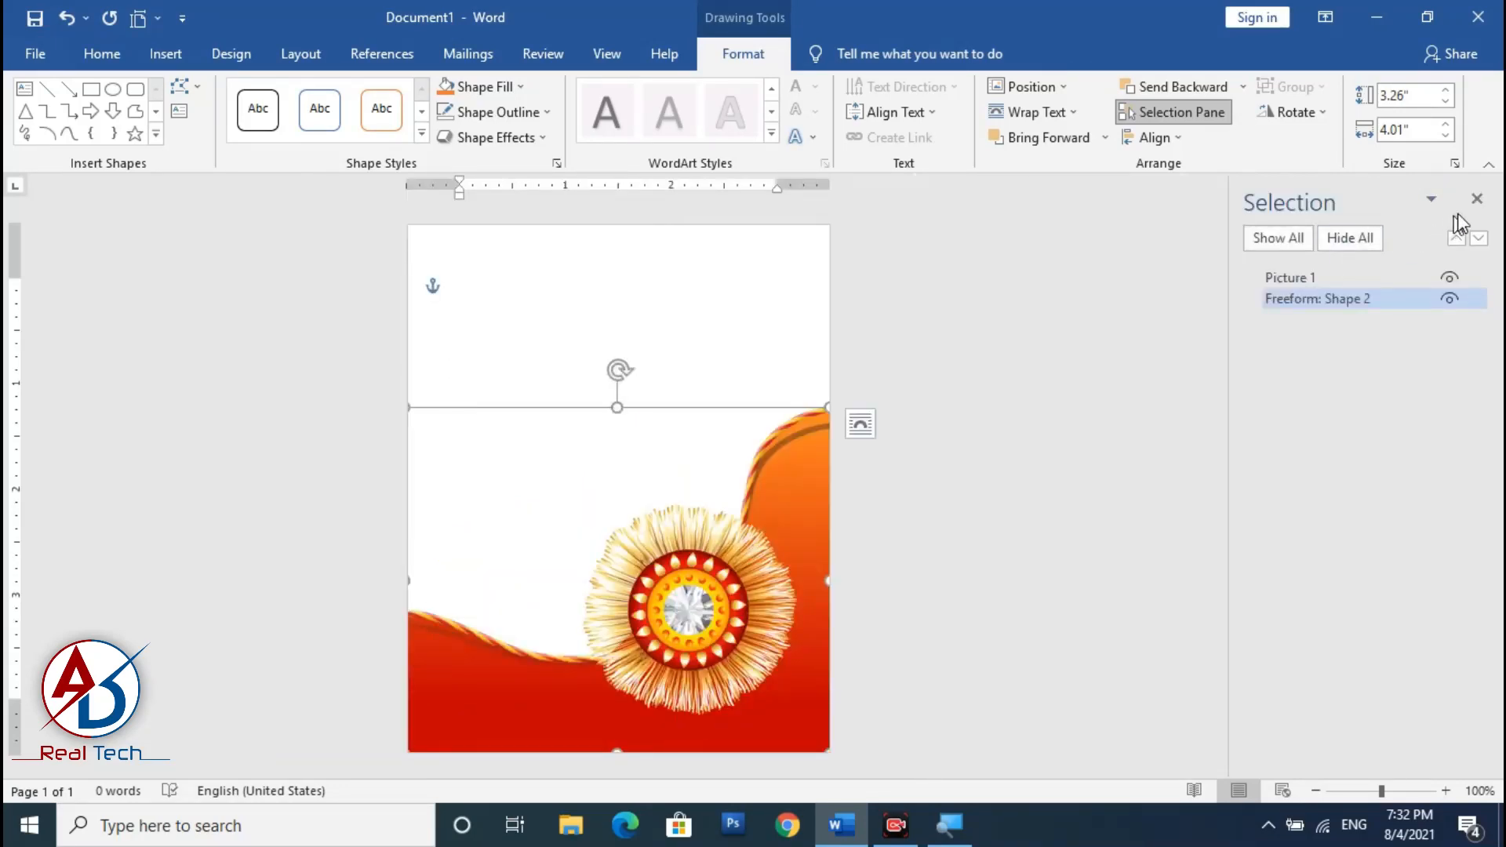
{"action": "left_click", "coordinate": [1478, 200]}
{"action": "left_click", "coordinate": [1176, 381]}
{"action": "scroll", "coordinate": [1001, 475], "scroll_direction": "down", "scroll_amount": 5}
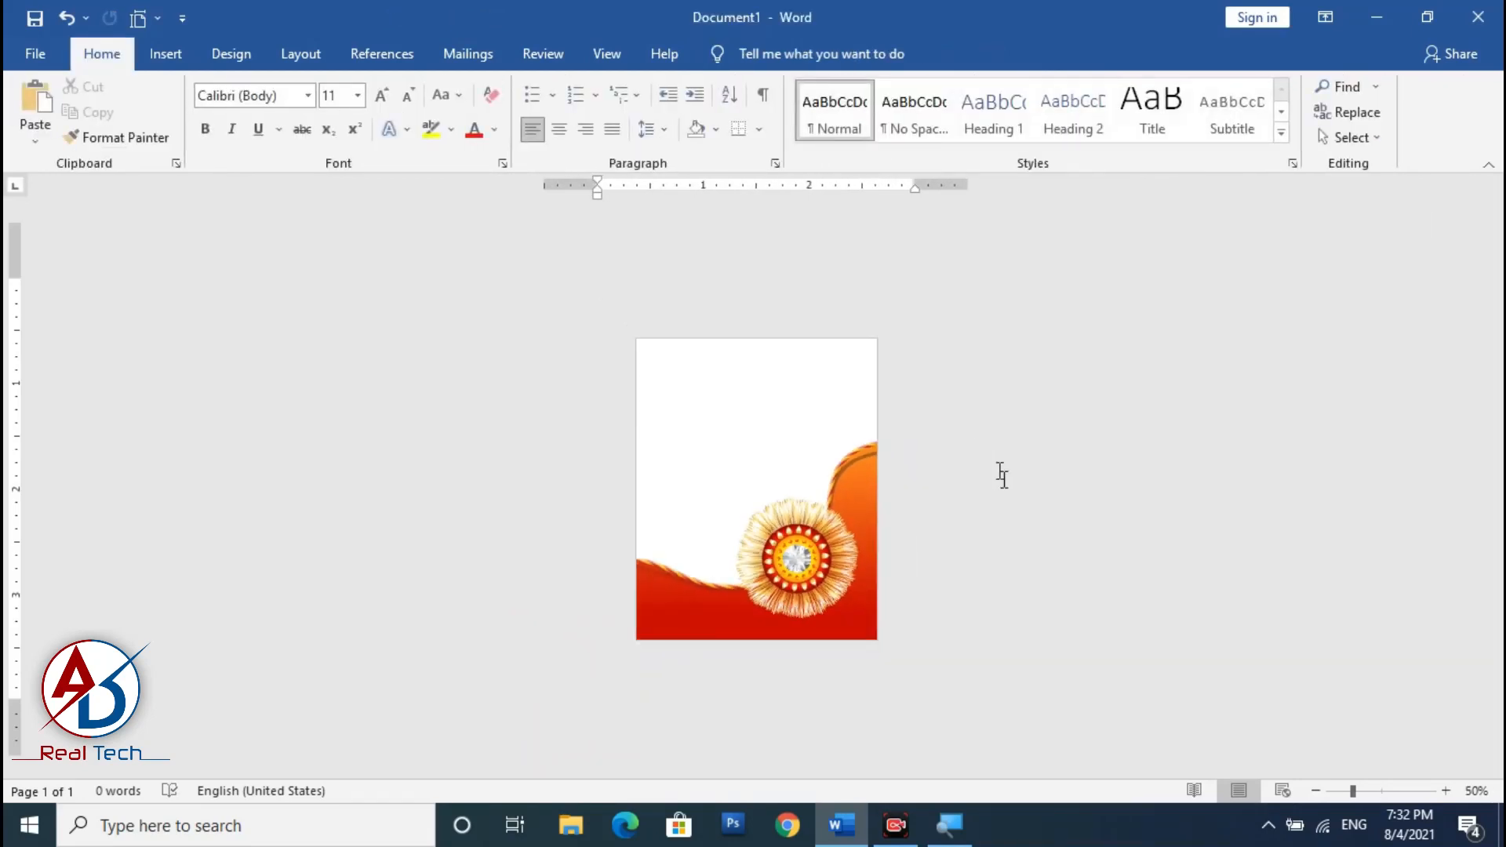
{"action": "scroll", "coordinate": [1001, 475], "scroll_direction": "up", "scroll_amount": 5}
{"action": "scroll", "coordinate": [867, 411], "scroll_direction": "up", "scroll_amount": 1}
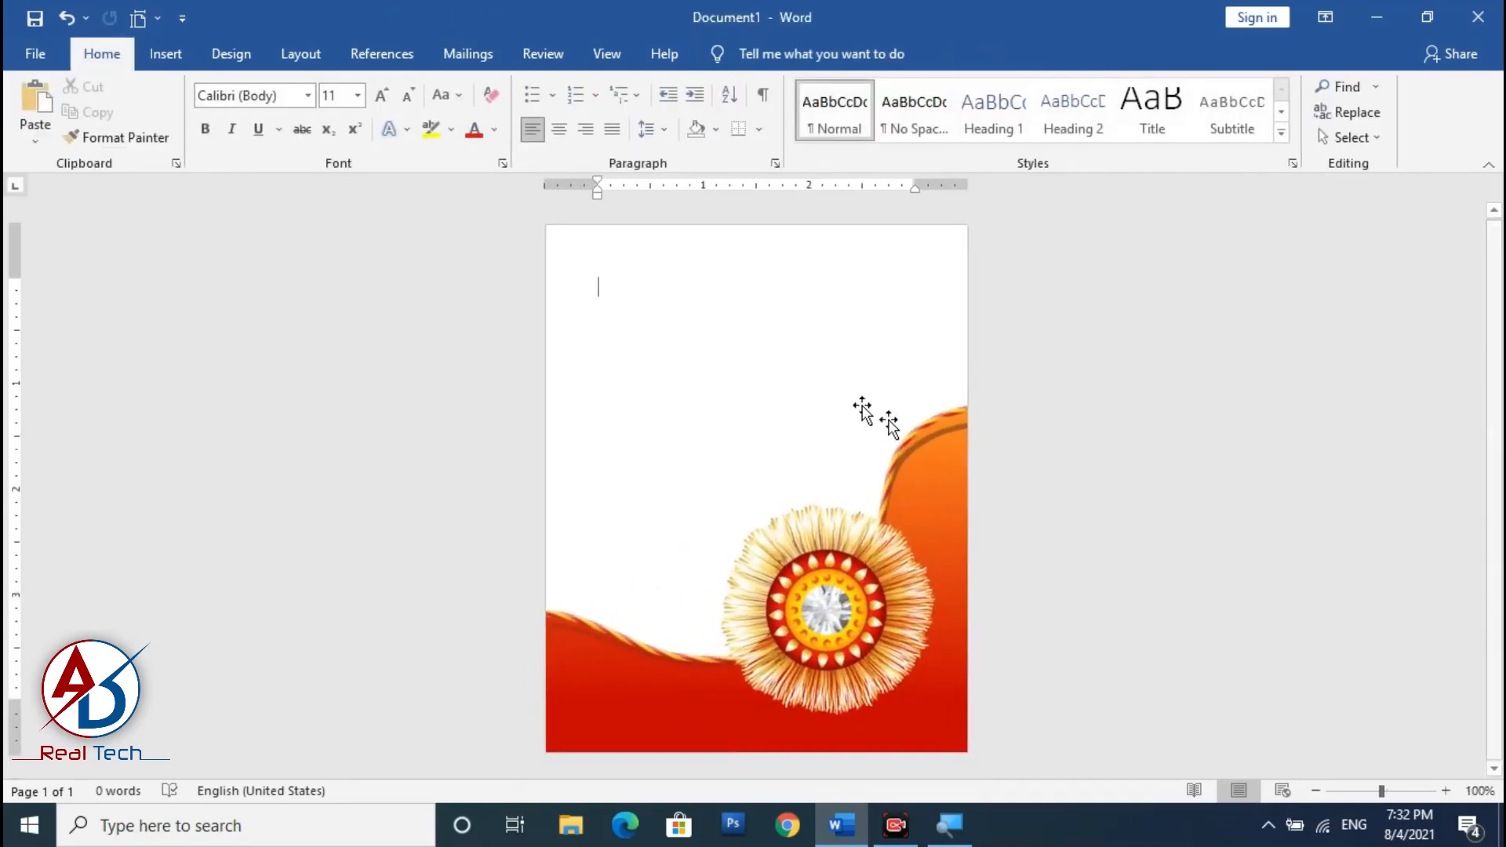
{"action": "scroll", "coordinate": [867, 410], "scroll_direction": "up", "scroll_amount": 1}
{"action": "scroll", "coordinate": [922, 495], "scroll_direction": "down", "scroll_amount": 1}
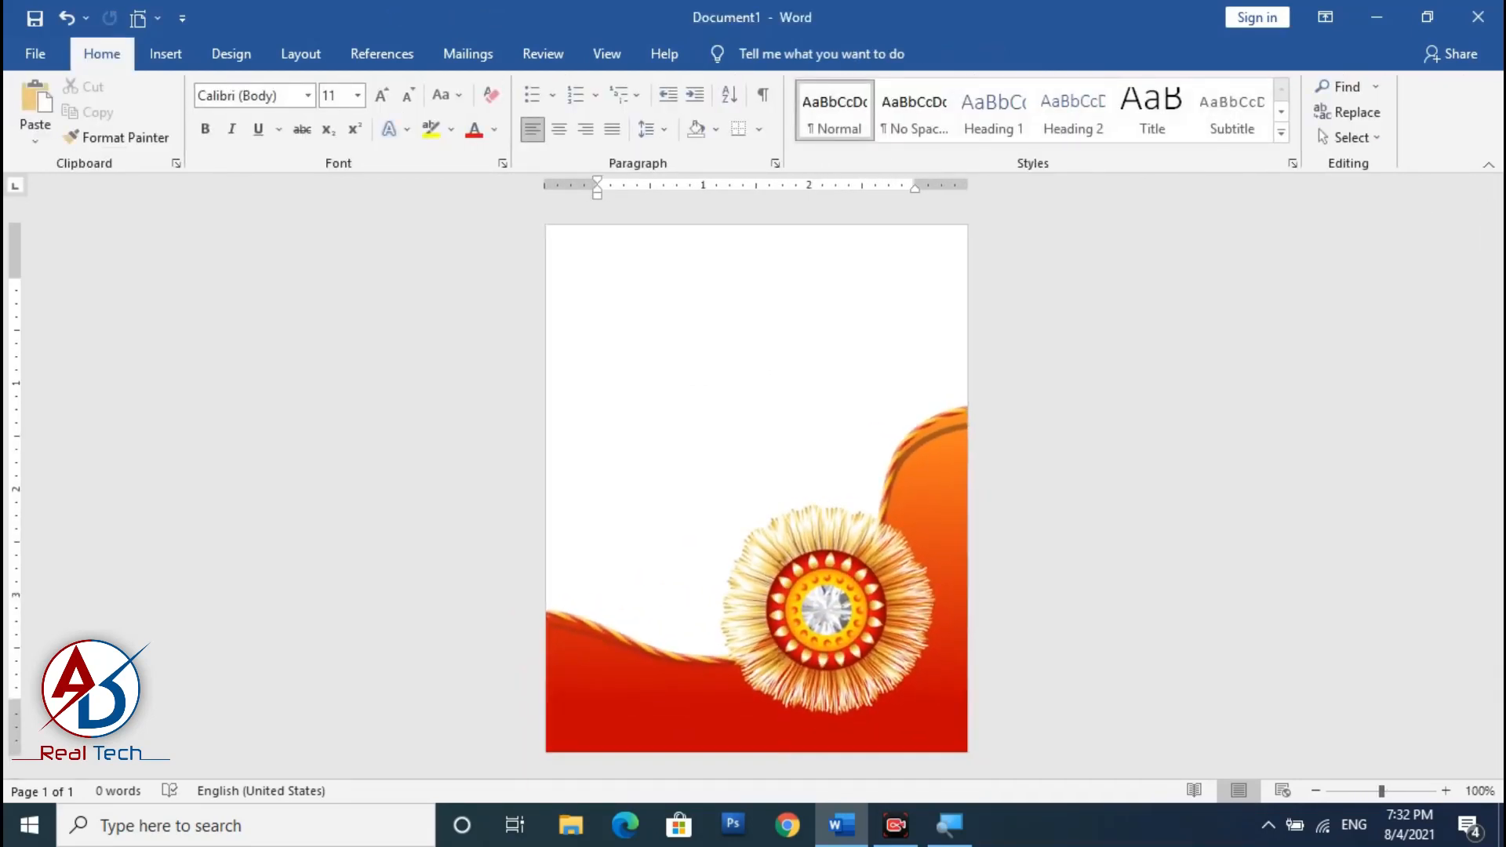
Draw a circle about 2.09" across and place it in the white area above and left of the rakhi flower
{"action": "left_click", "coordinate": [166, 54]}
{"action": "left_click", "coordinate": [309, 89]}
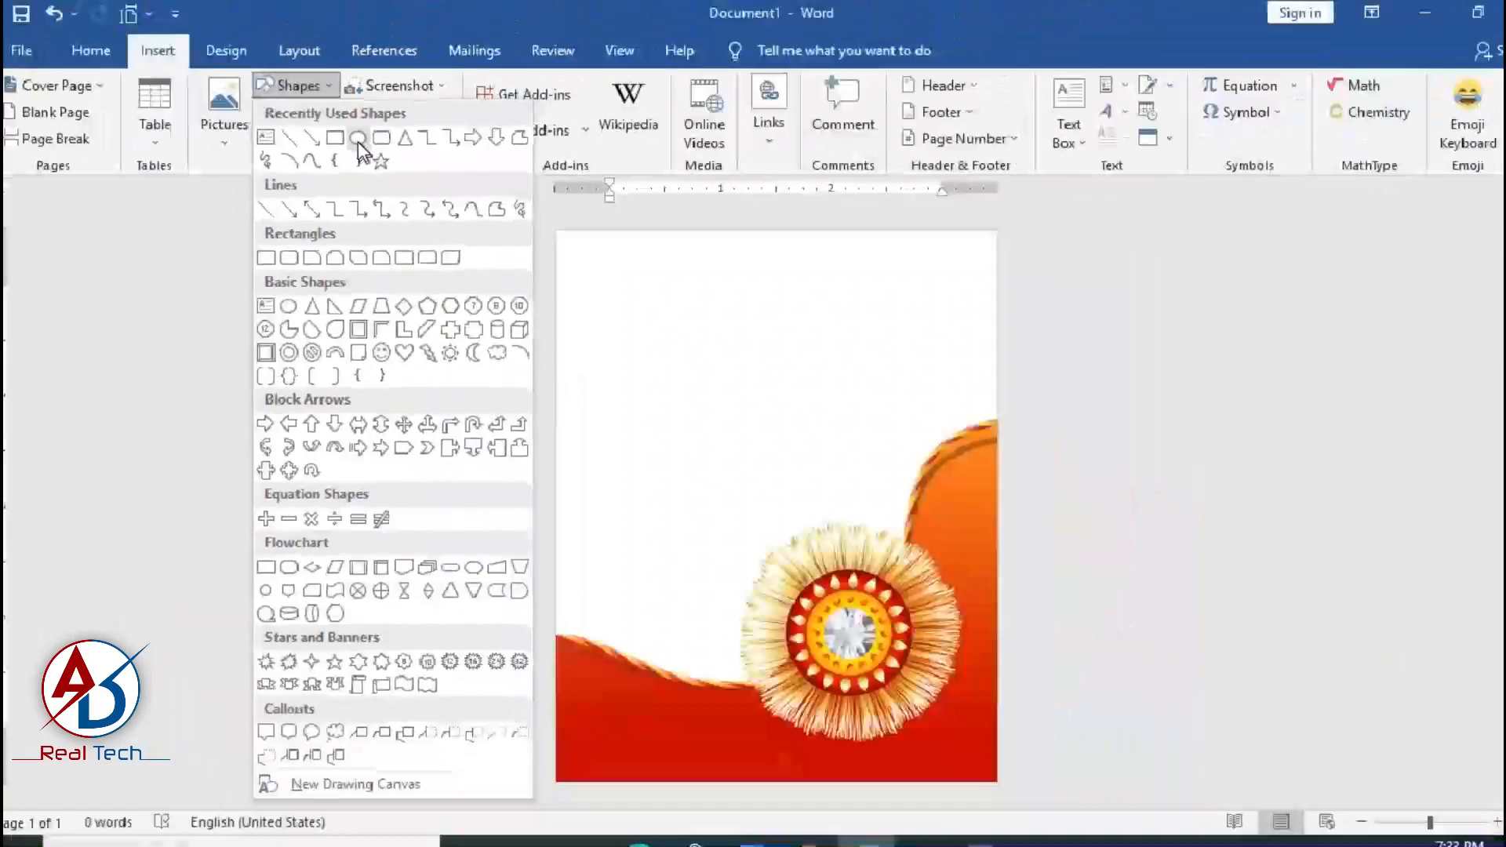
{"action": "left_click", "coordinate": [357, 139]}
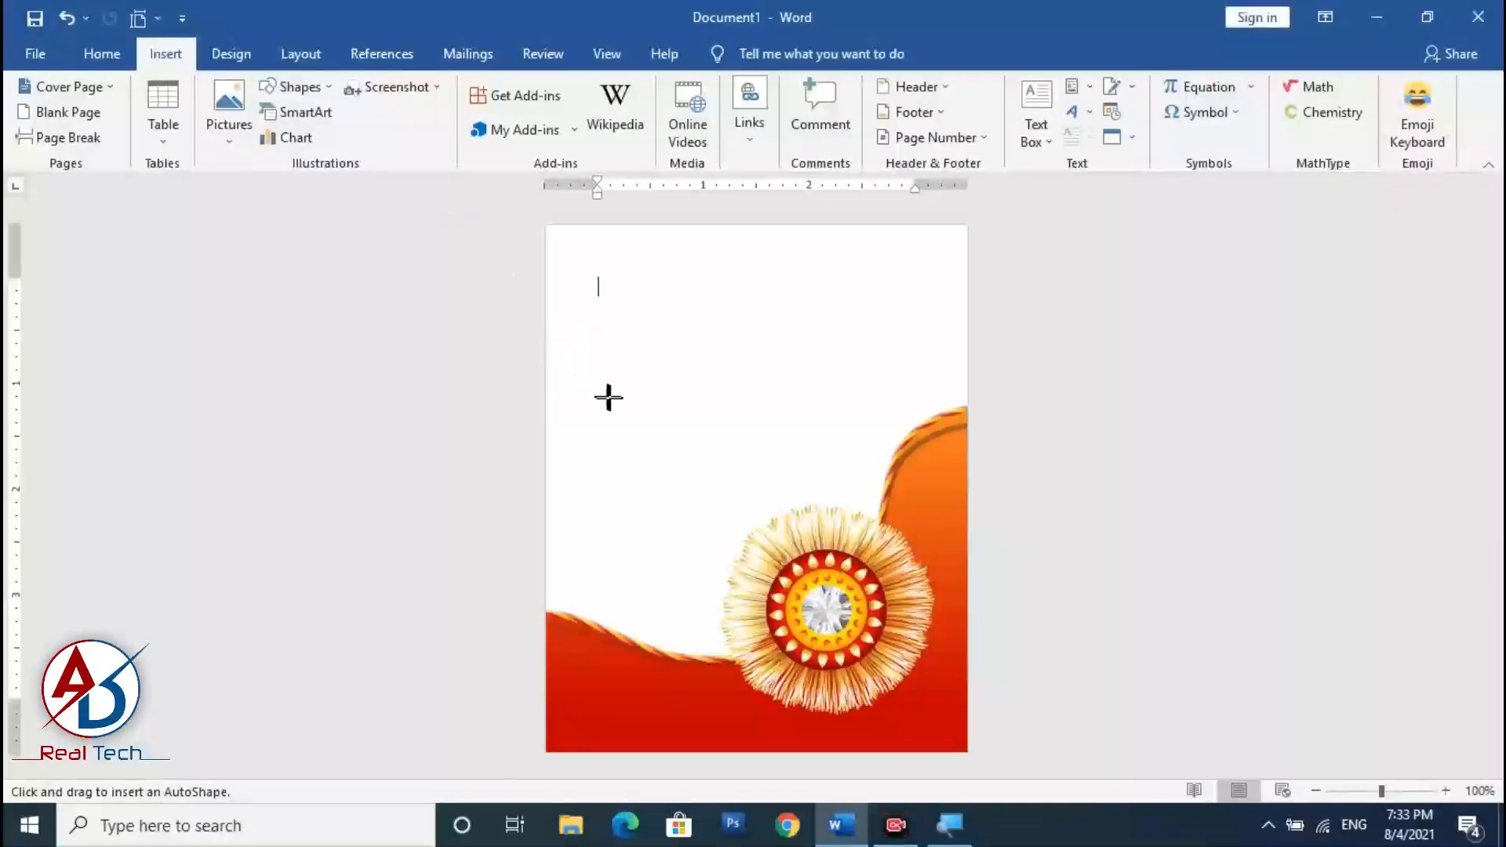
{"action": "left_click_drag", "start_coordinate": [575, 336], "coordinate": [809, 572]}
{"action": "left_click_drag", "start_coordinate": [700, 460], "coordinate": [681, 413]}
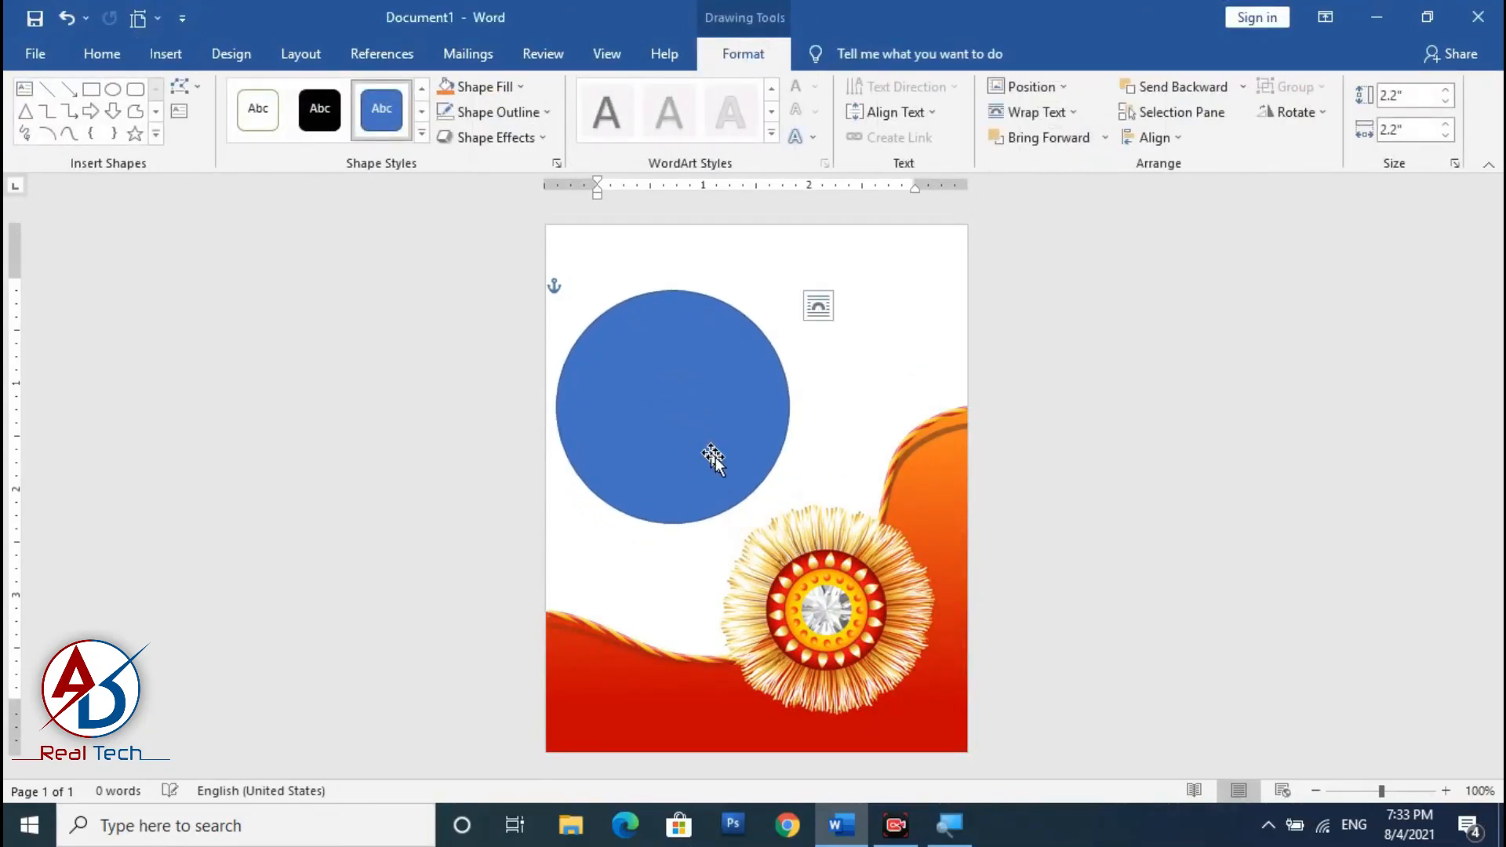
{"action": "left_click_drag", "start_coordinate": [759, 488], "coordinate": [773, 529]}
{"action": "scroll", "coordinate": [760, 488], "scroll_direction": "up", "scroll_amount": 1}
{"action": "mouse_move", "coordinate": [709, 461]}
{"action": "left_mouse_down"}
{"action": "mouse_move", "coordinate": [714, 488]}
{"action": "mouse_move", "coordinate": [713, 468]}
{"action": "left_mouse_up"}
Remove the circle's outline and fill it with the recently used orange after trying dark red
{"action": "left_click", "coordinate": [486, 86]}
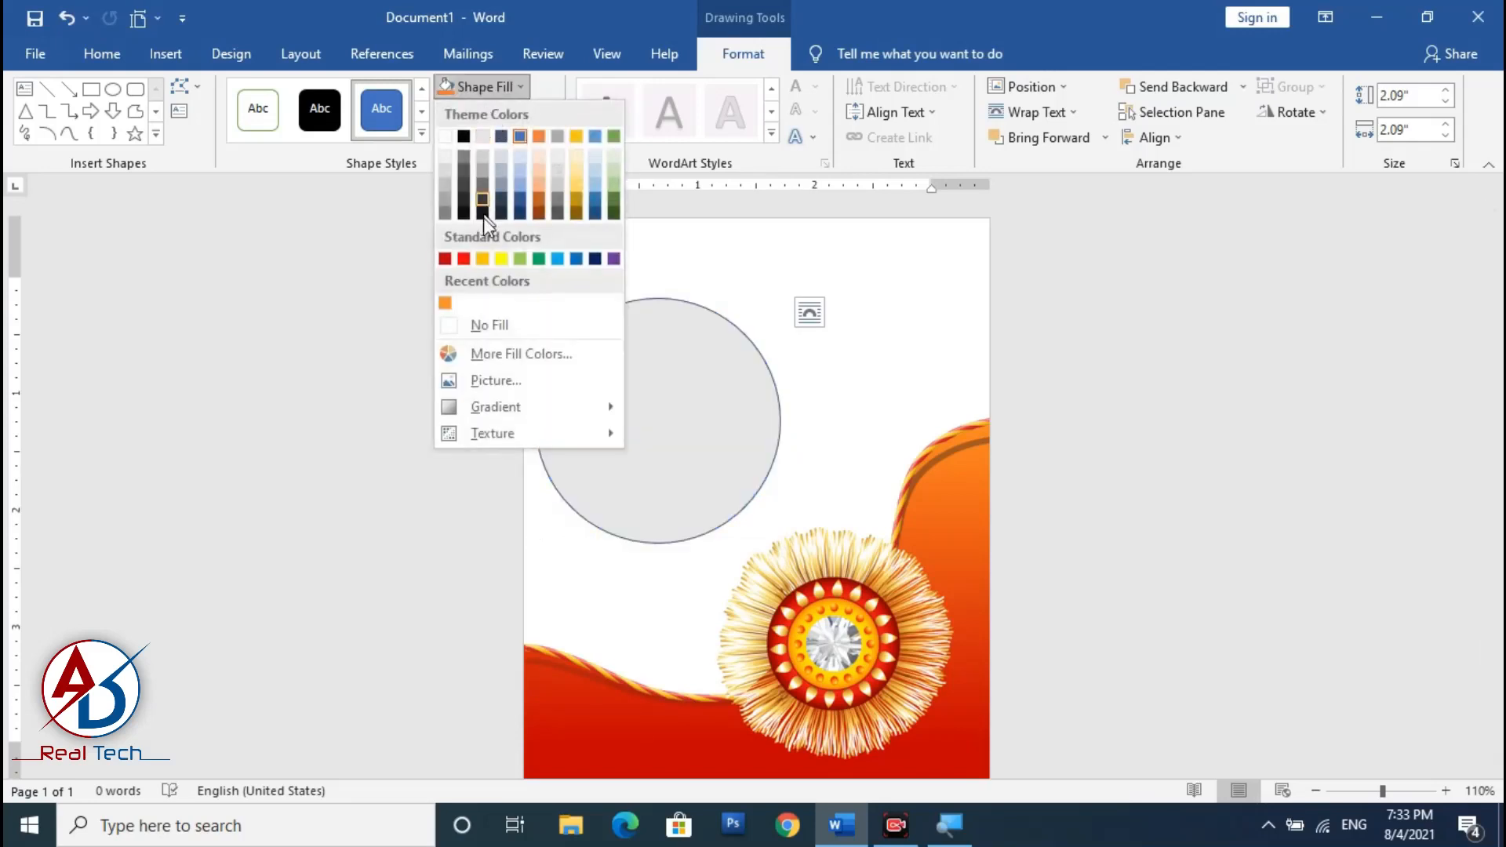
{"action": "left_click", "coordinate": [442, 266]}
{"action": "left_click", "coordinate": [494, 113]}
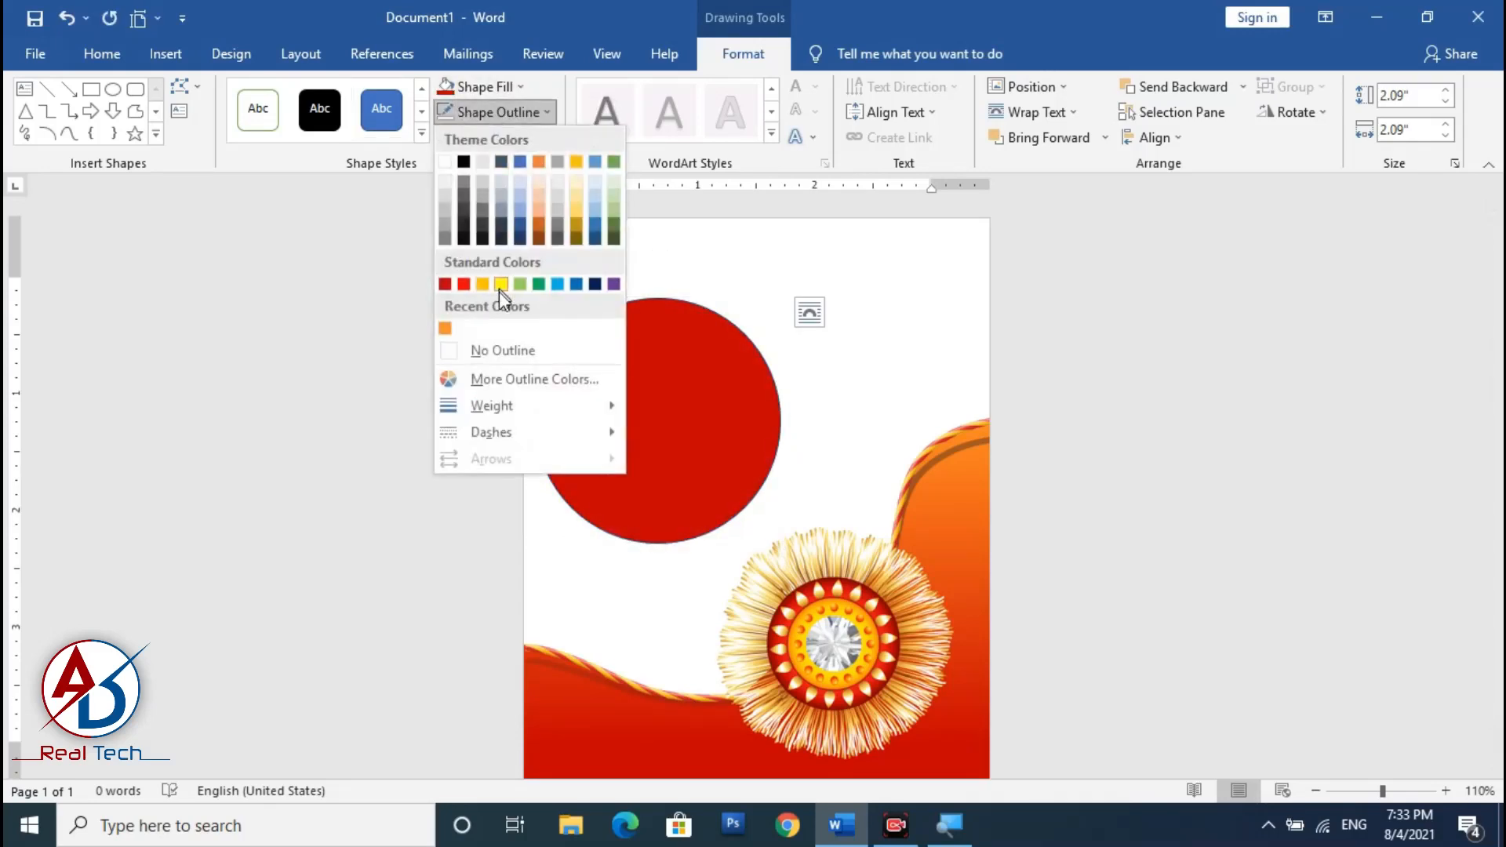
{"action": "left_click", "coordinate": [504, 350]}
{"action": "left_click", "coordinate": [505, 91]}
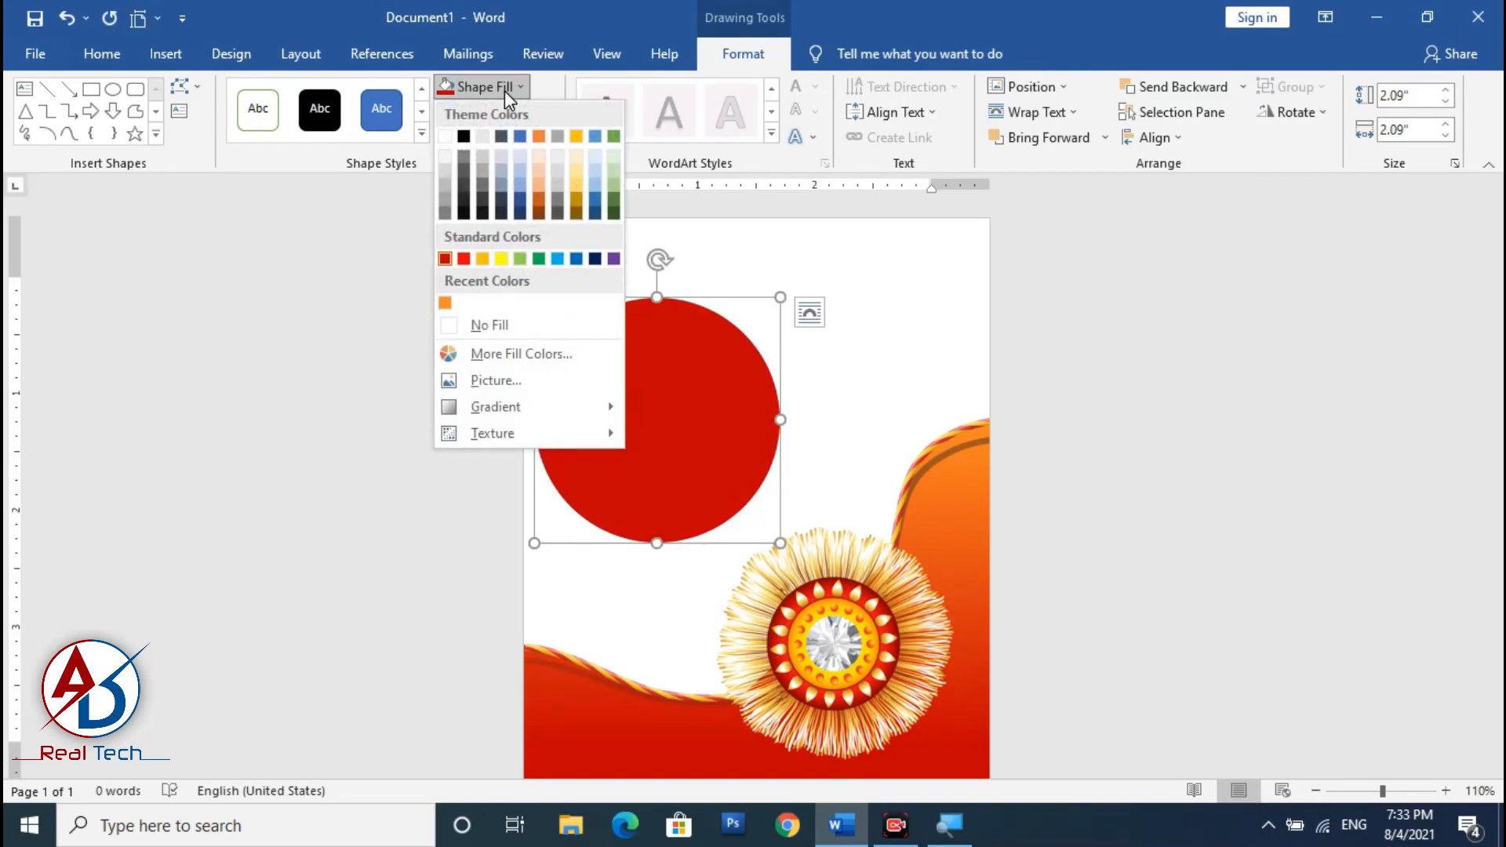
{"action": "left_click", "coordinate": [444, 303]}
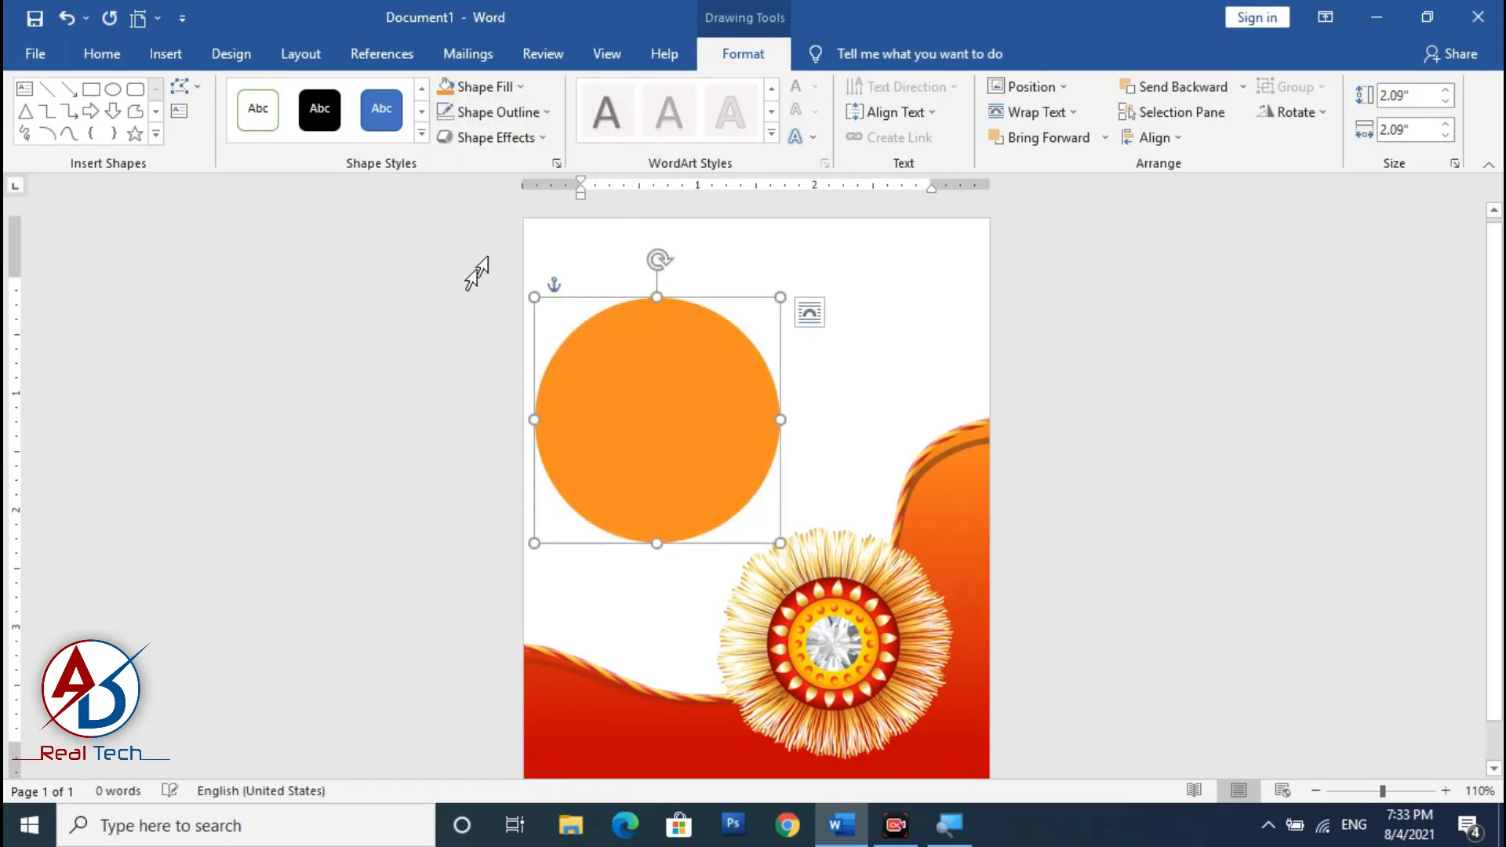
Apply the centred inner shadow to the orange circle and deselect it
{"action": "left_click", "coordinate": [493, 138]}
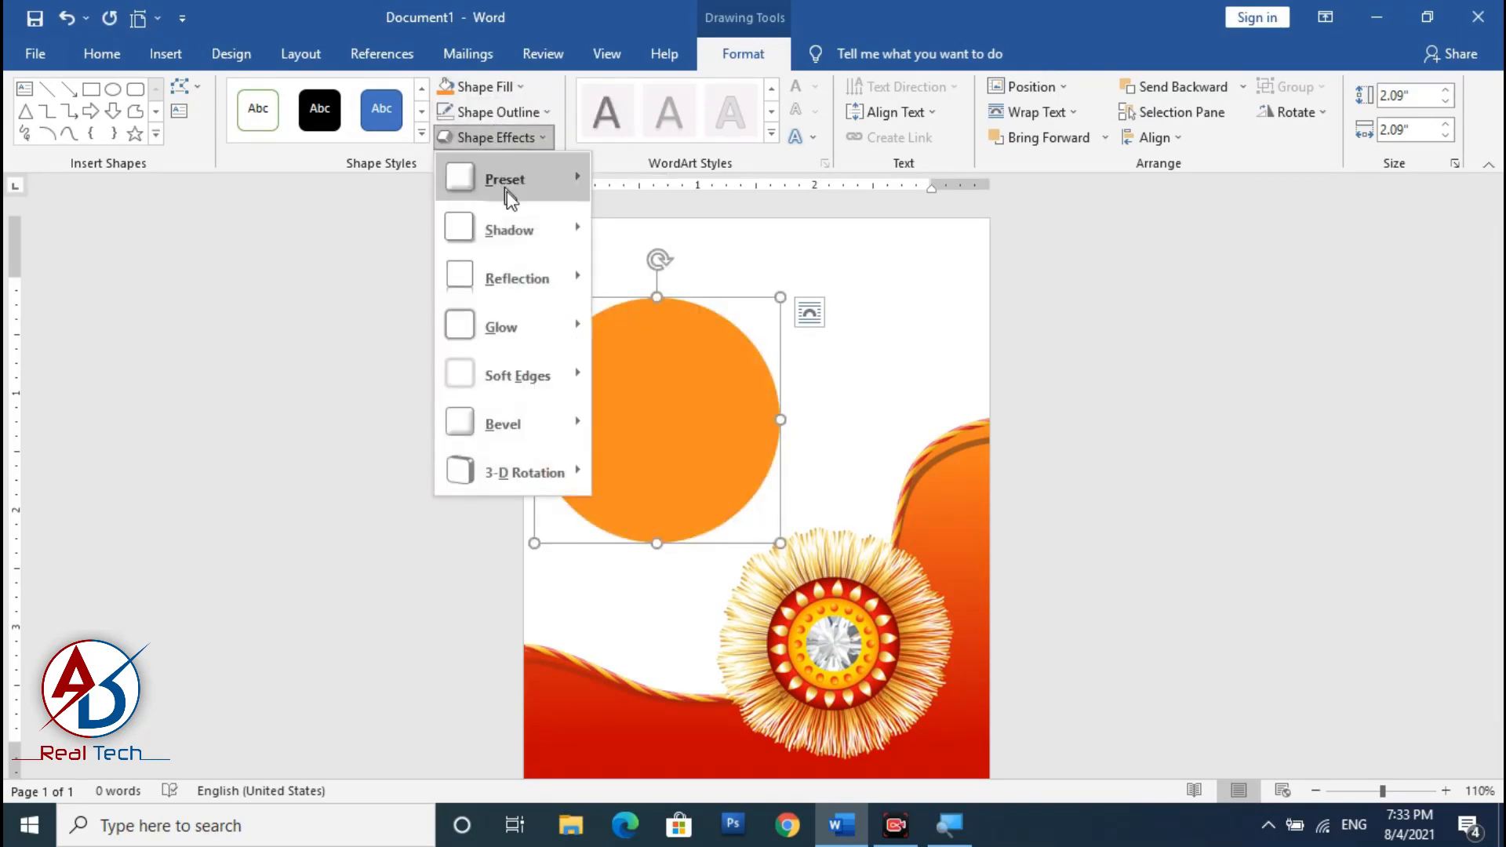
{"action": "mouse_move", "coordinate": [515, 235]}
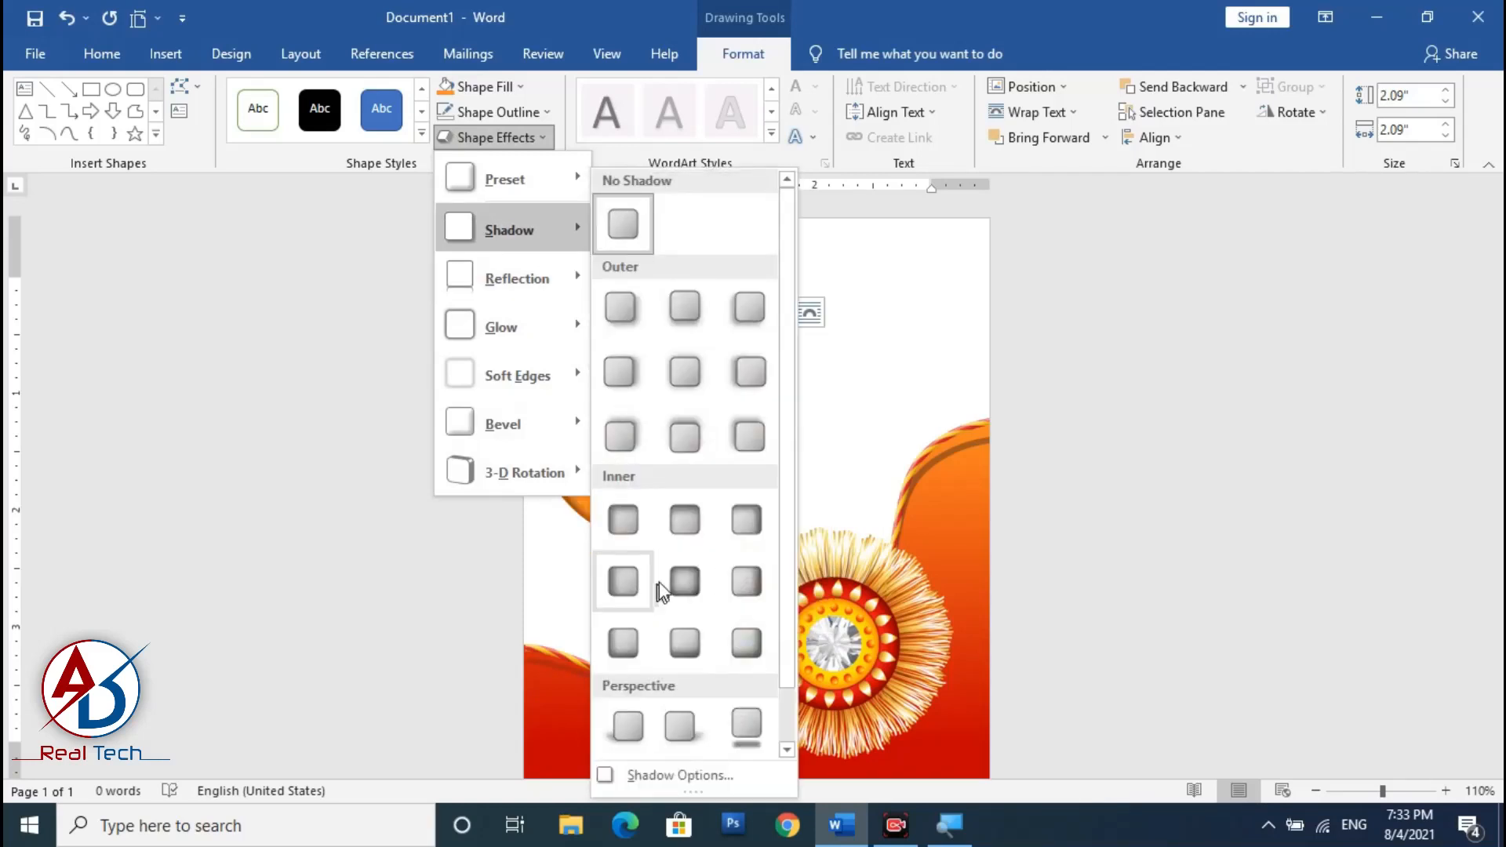
{"action": "left_click", "coordinate": [684, 585]}
{"action": "left_click", "coordinate": [1143, 417]}
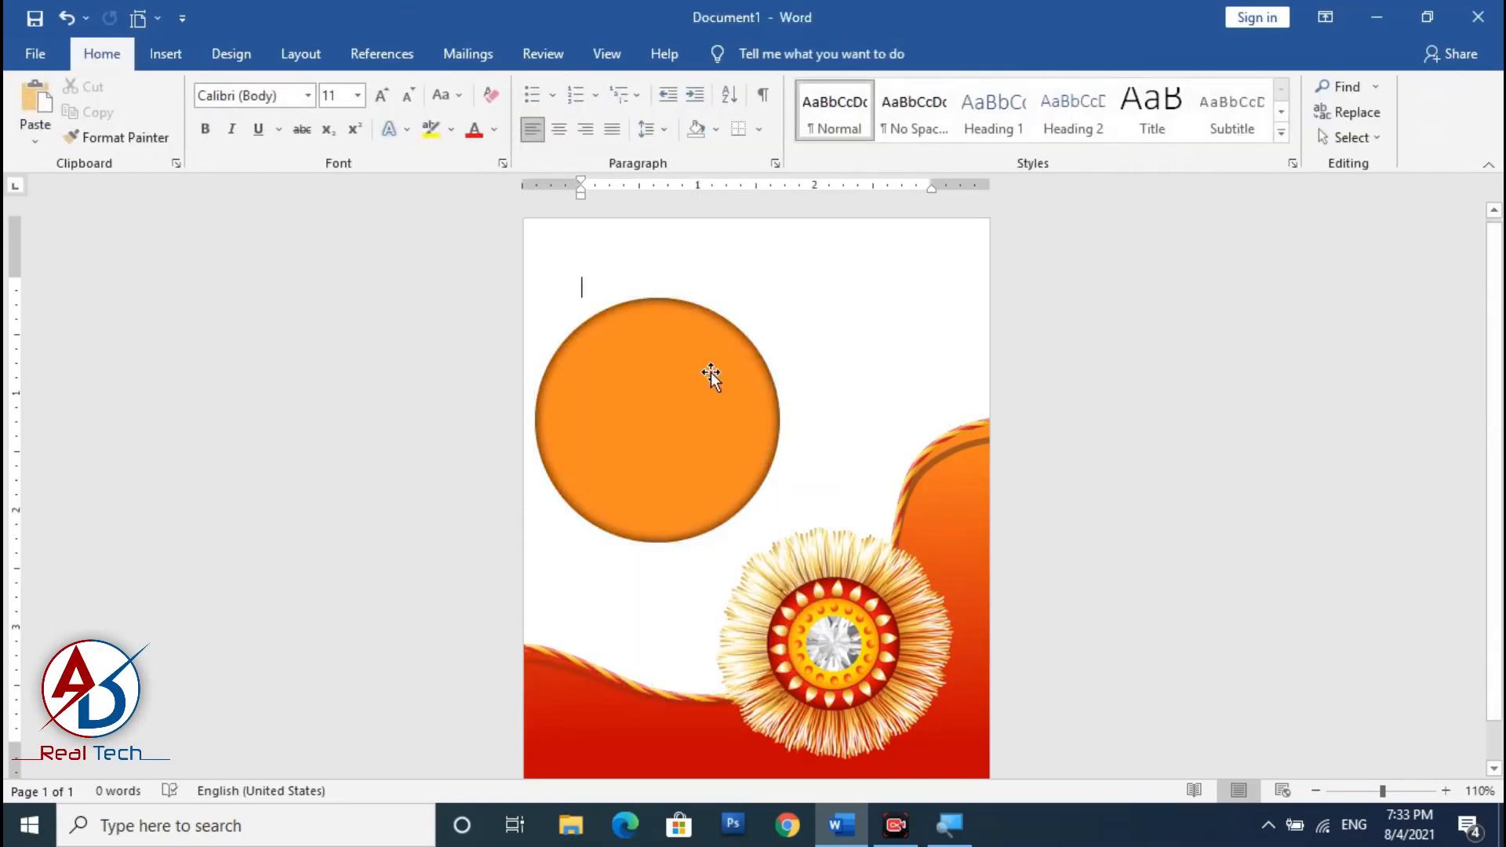
Duplicate the orange circle, align the copy over the original and shrink it concentrically to about 1.68"
{"action": "left_click", "coordinate": [694, 374]}
{"action": "left_click", "coordinate": [102, 54]}
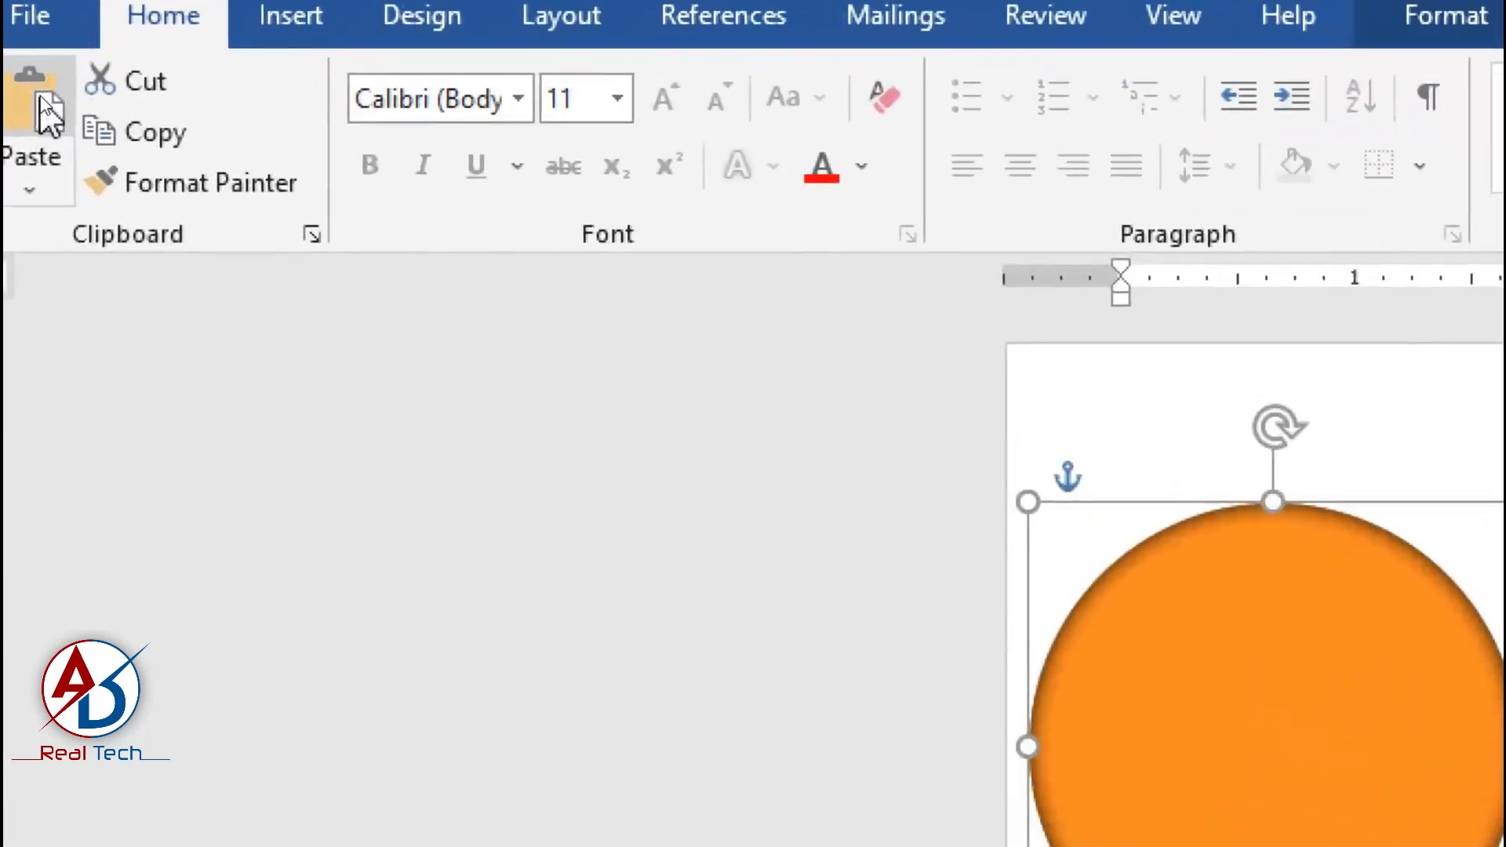
{"action": "left_click", "coordinate": [49, 114]}
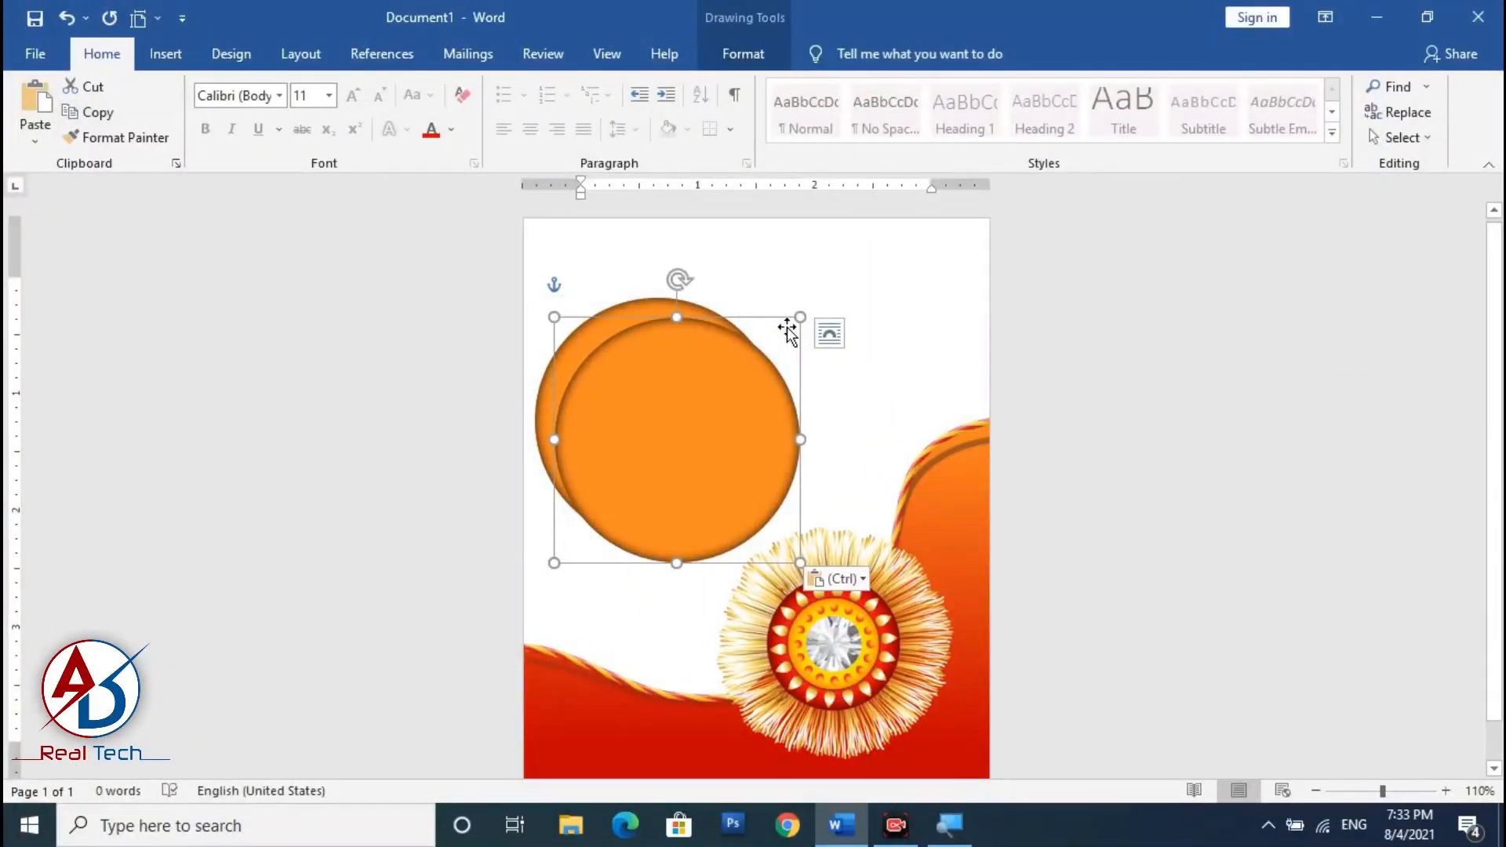
{"action": "left_click_drag", "start_coordinate": [710, 402], "coordinate": [697, 385]}
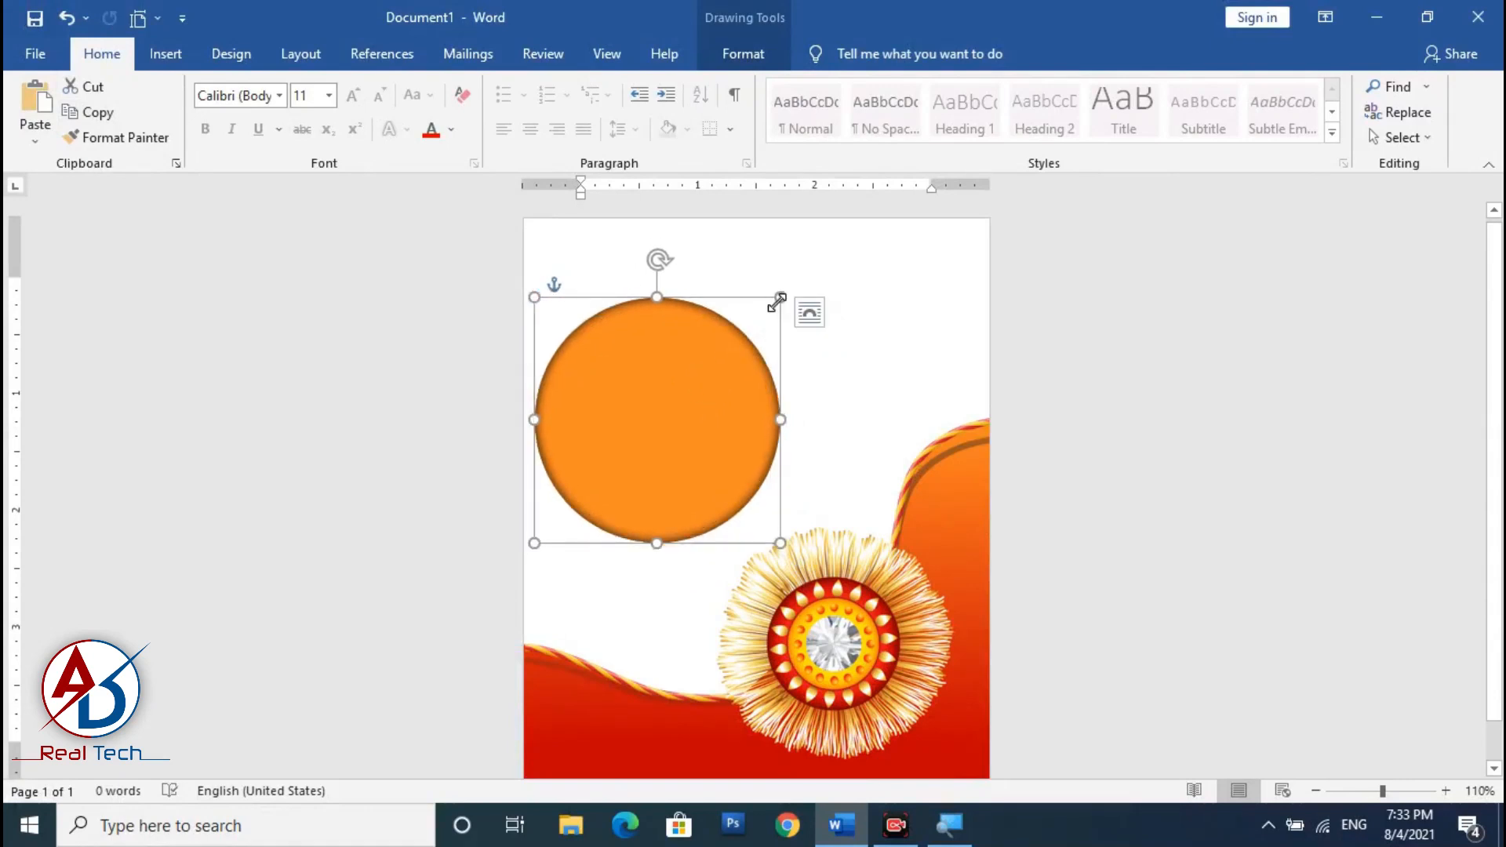
{"action": "mouse_move", "coordinate": [777, 302]}
{"action": "left_mouse_down"}
{"action": "mouse_move", "coordinate": [731, 328]}
{"action": "mouse_move", "coordinate": [754, 321]}
{"action": "left_mouse_up"}
Fill the smaller circle with standard dark red and enlarge it from its centre to about 1.79"
{"action": "left_click", "coordinate": [734, 53]}
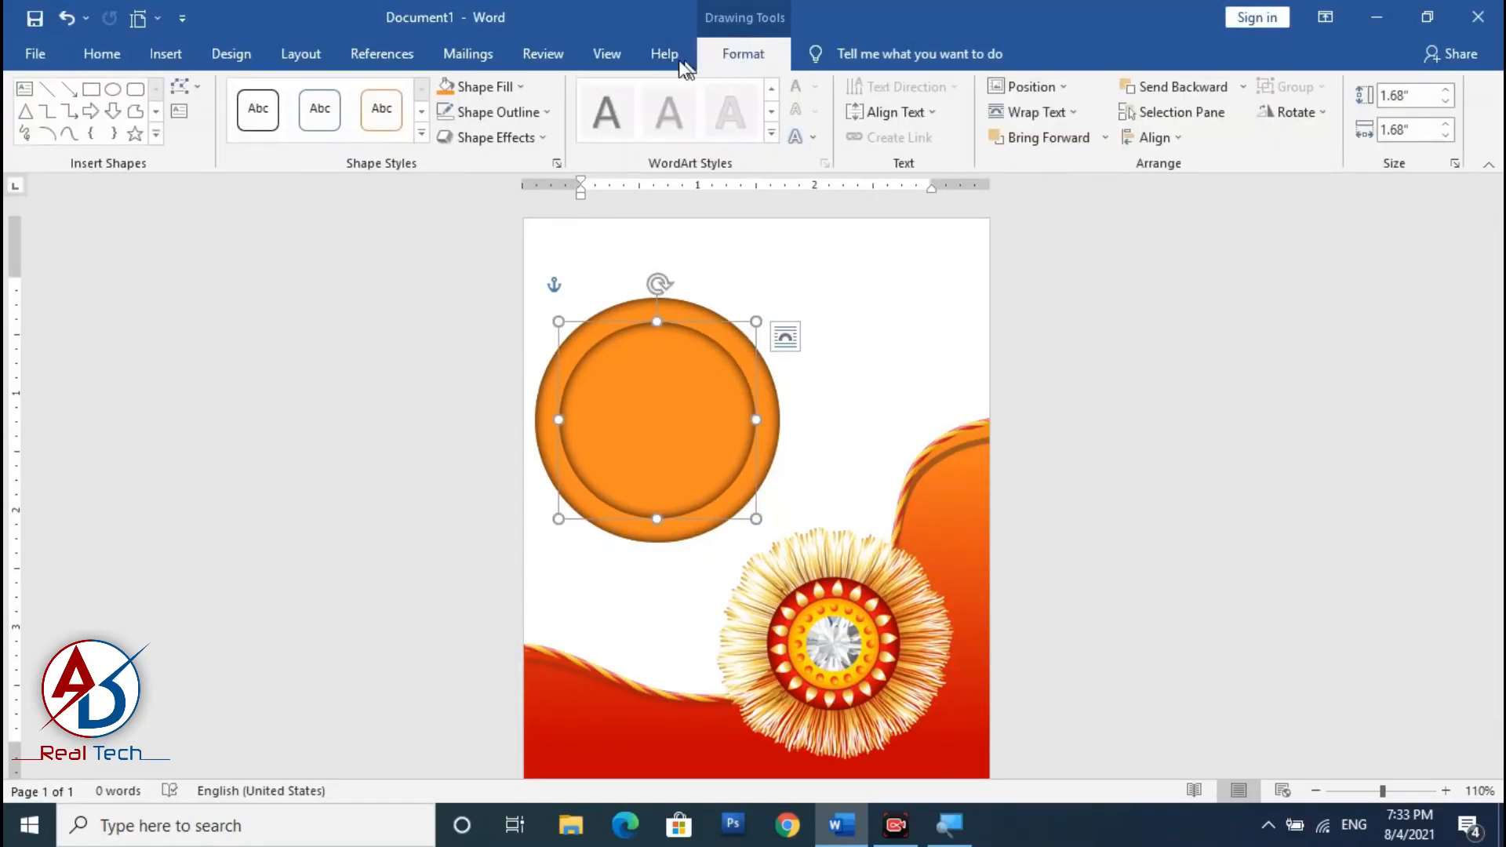
{"action": "left_click", "coordinate": [520, 88]}
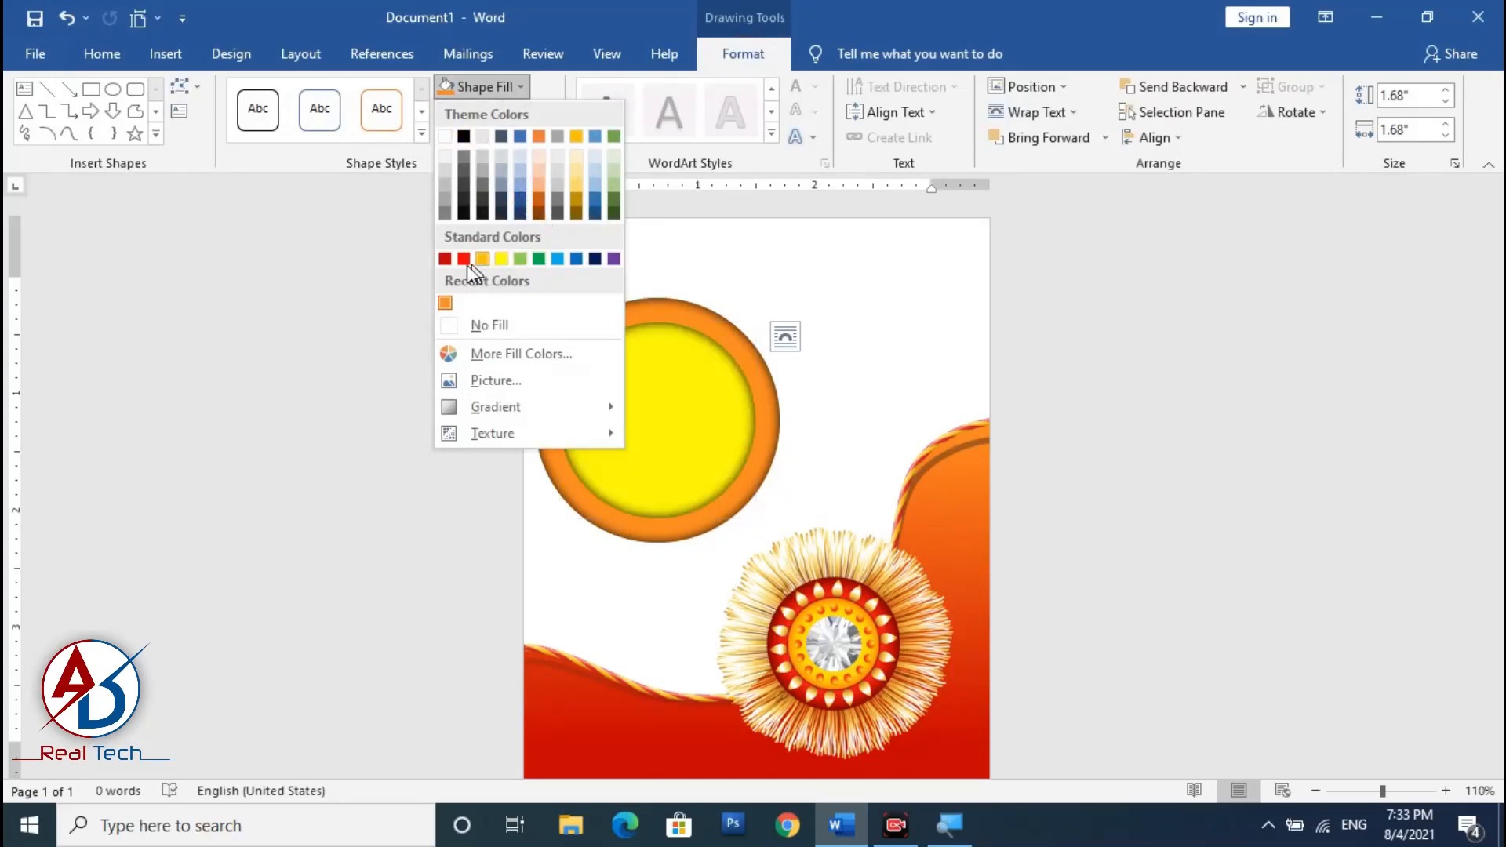
{"action": "left_click", "coordinate": [442, 261]}
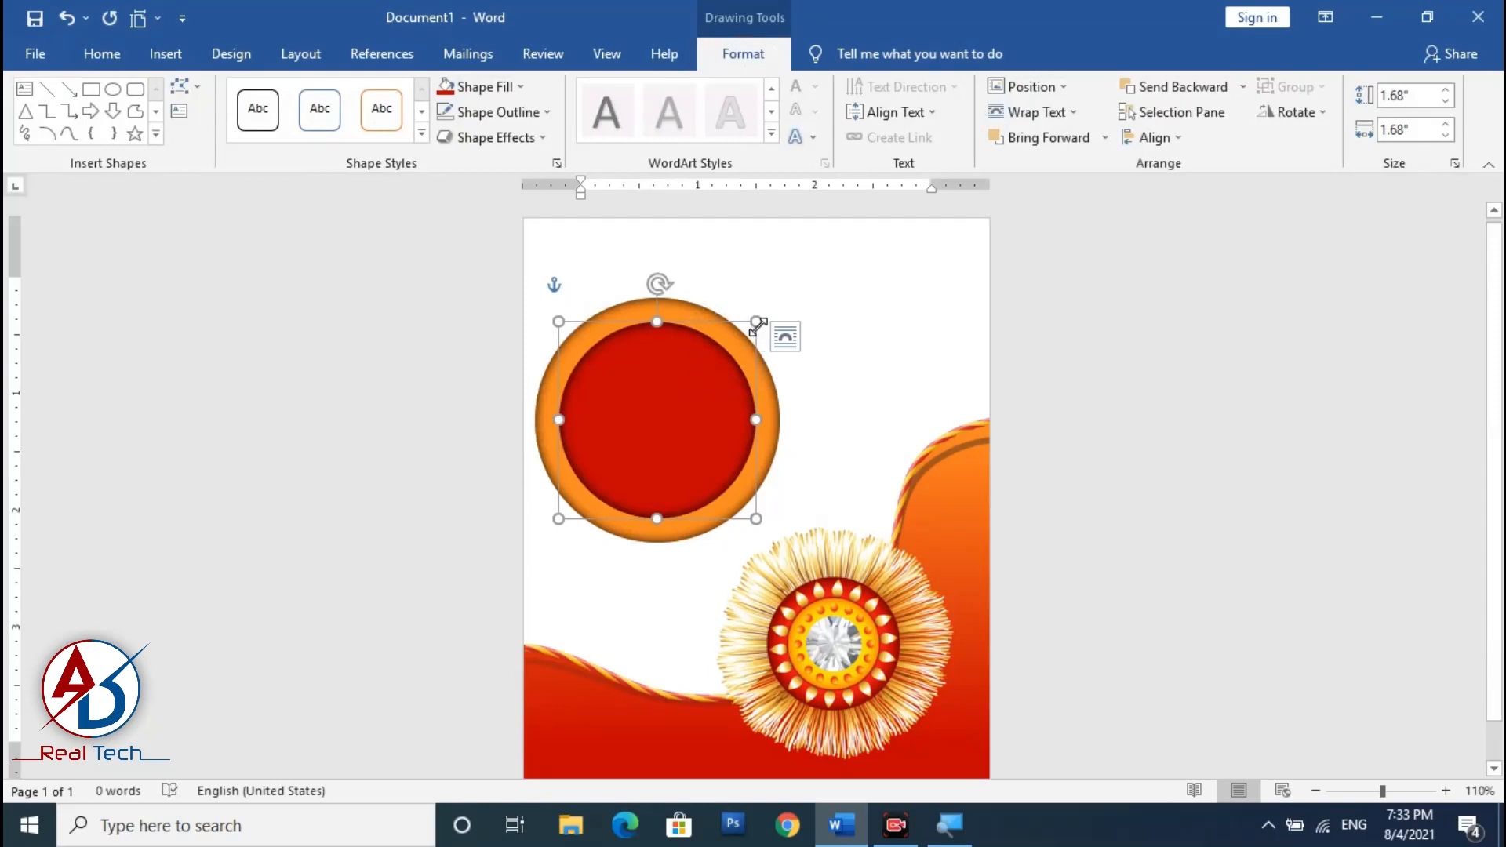
{"action": "left_click_drag", "start_coordinate": [757, 325], "coordinate": [763, 315]}
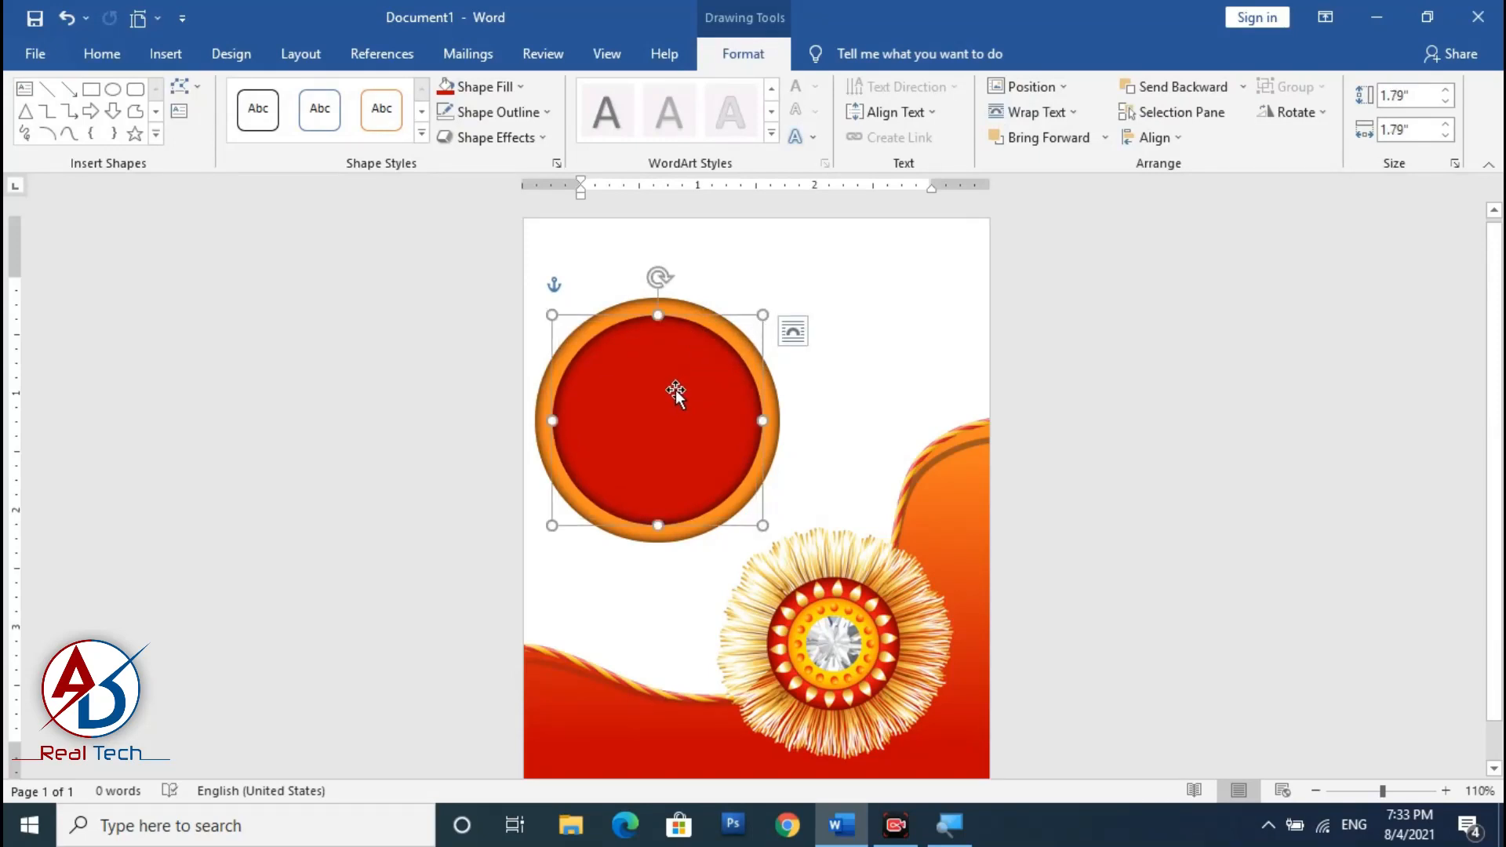
Duplicate the dark red circle beside the original and remove the shadow from the original inside the orange ring
{"action": "left_click_drag", "start_coordinate": [669, 393], "coordinate": [847, 361]}
{"action": "left_click", "coordinate": [663, 414]}
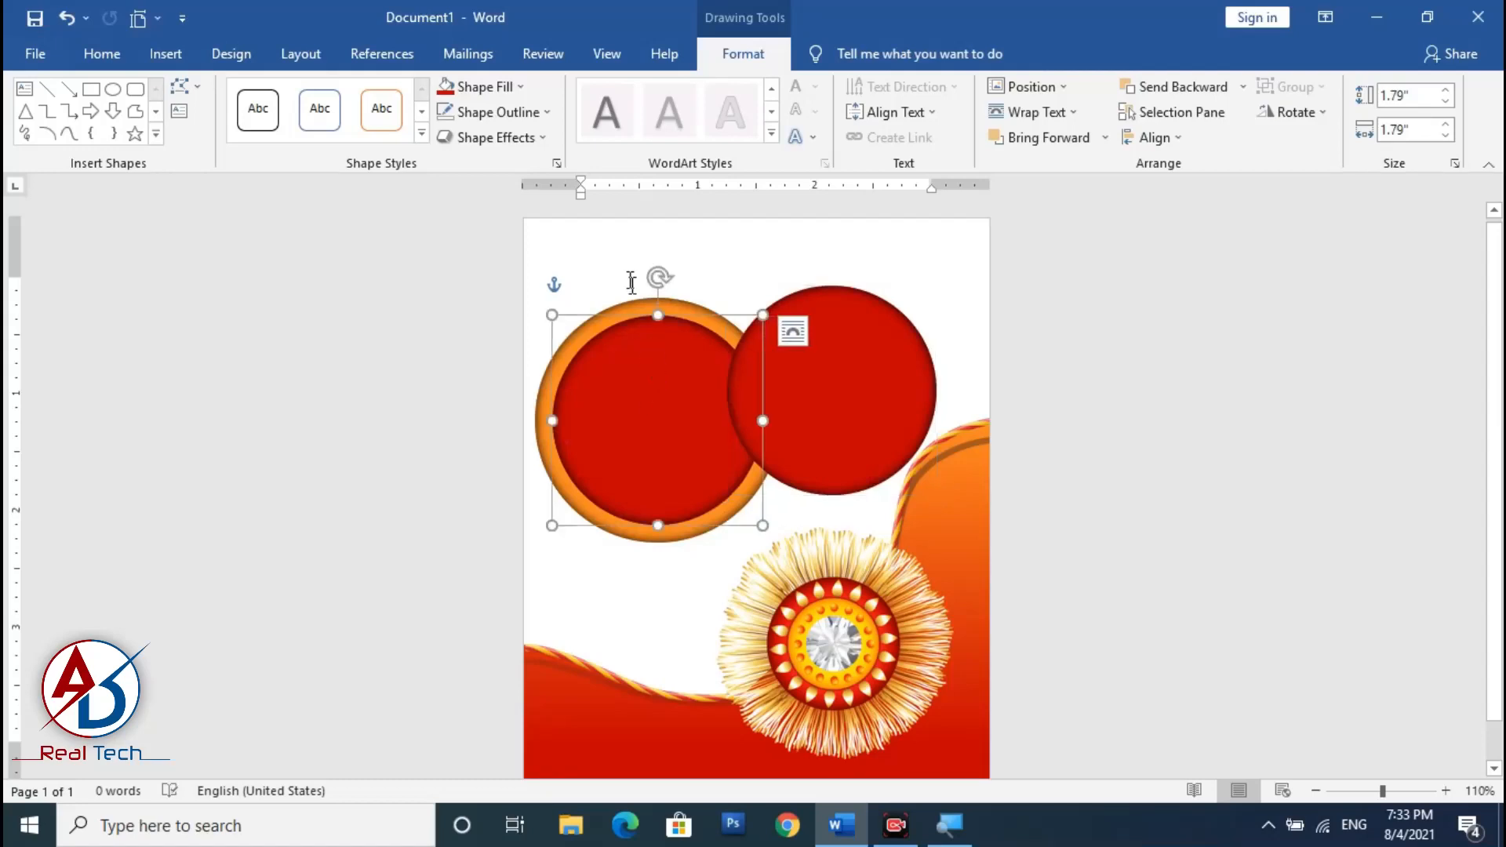
{"action": "left_click", "coordinate": [519, 135]}
{"action": "mouse_move", "coordinate": [540, 245]}
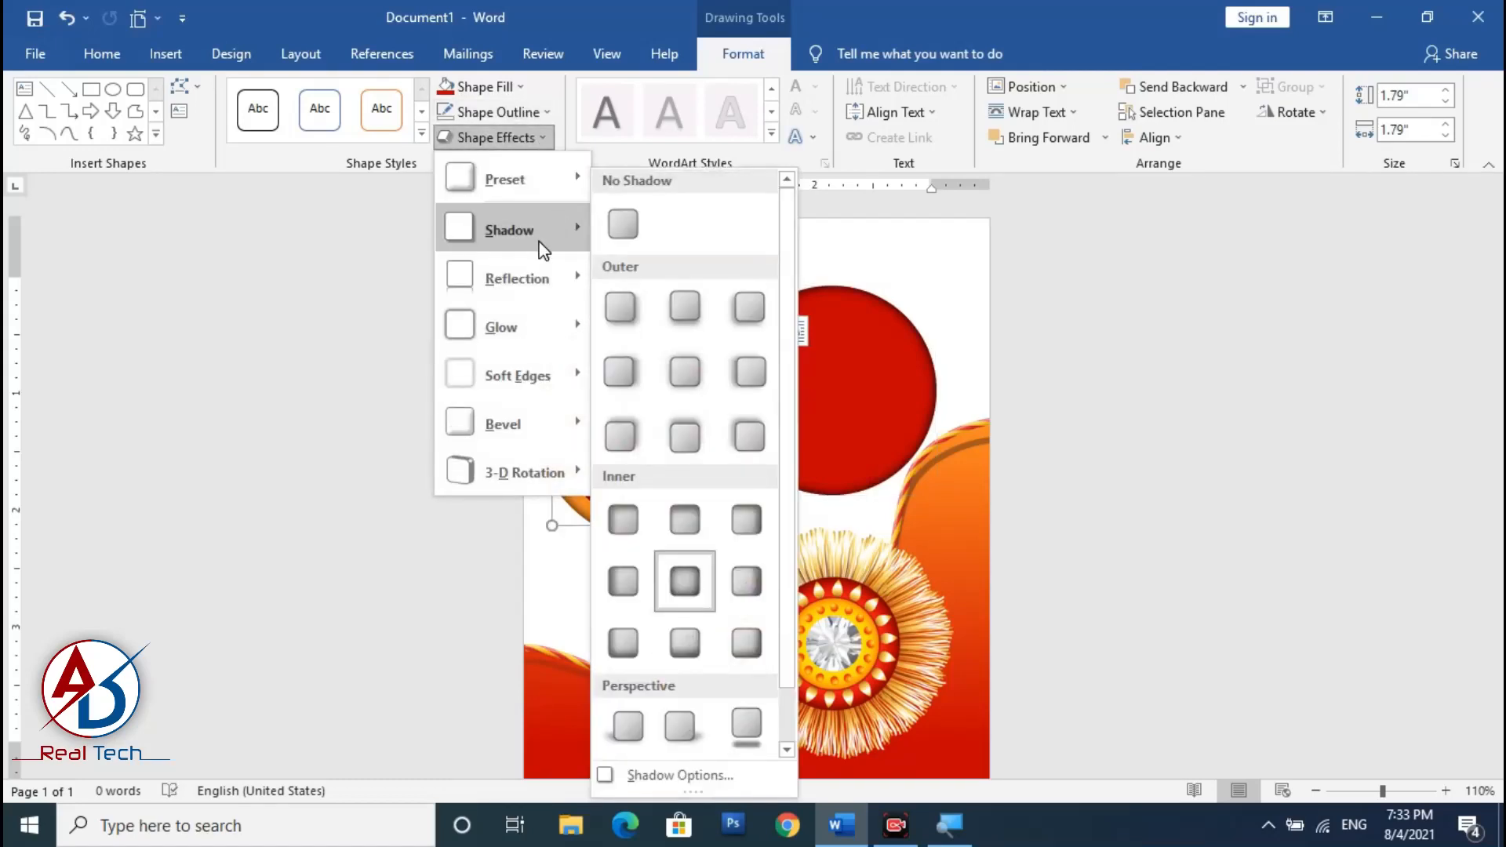
{"action": "left_click", "coordinate": [622, 226]}
Centre the copied dark red circle over the original and shrink it concentrically to about 1.47"
{"action": "left_click_drag", "start_coordinate": [833, 388], "coordinate": [661, 422]}
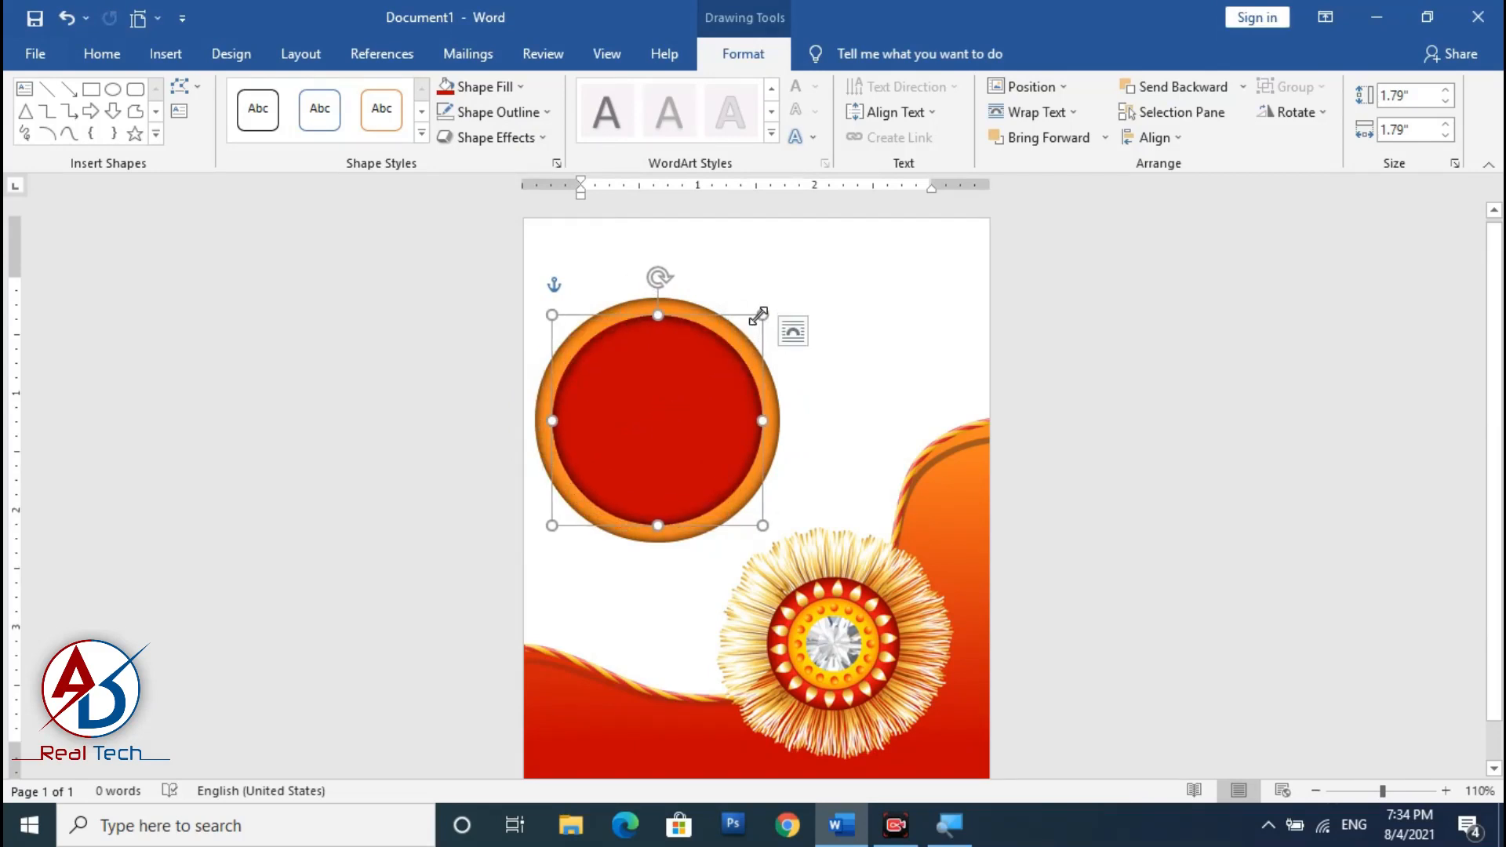
{"action": "mouse_move", "coordinate": [758, 316]}
{"action": "left_mouse_down"}
{"action": "mouse_move", "coordinate": [736, 343]}
{"action": "mouse_move", "coordinate": [779, 298]}
{"action": "left_mouse_up"}
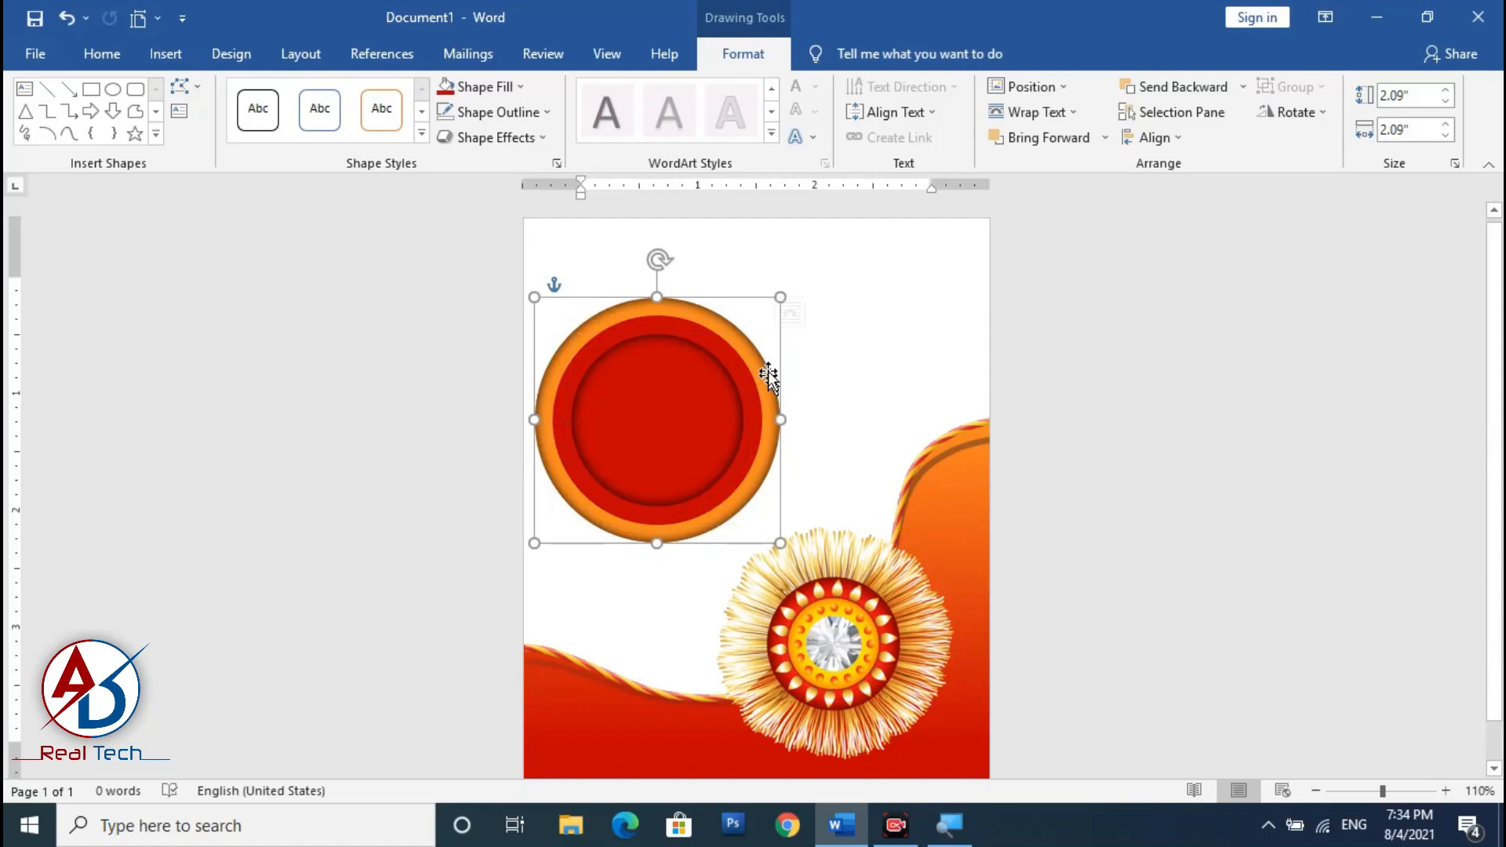
Remove the inner shadow from the outer orange circle and deselect it
{"action": "left_click", "coordinate": [494, 137]}
{"action": "mouse_move", "coordinate": [521, 237]}
{"action": "left_click", "coordinate": [619, 223]}
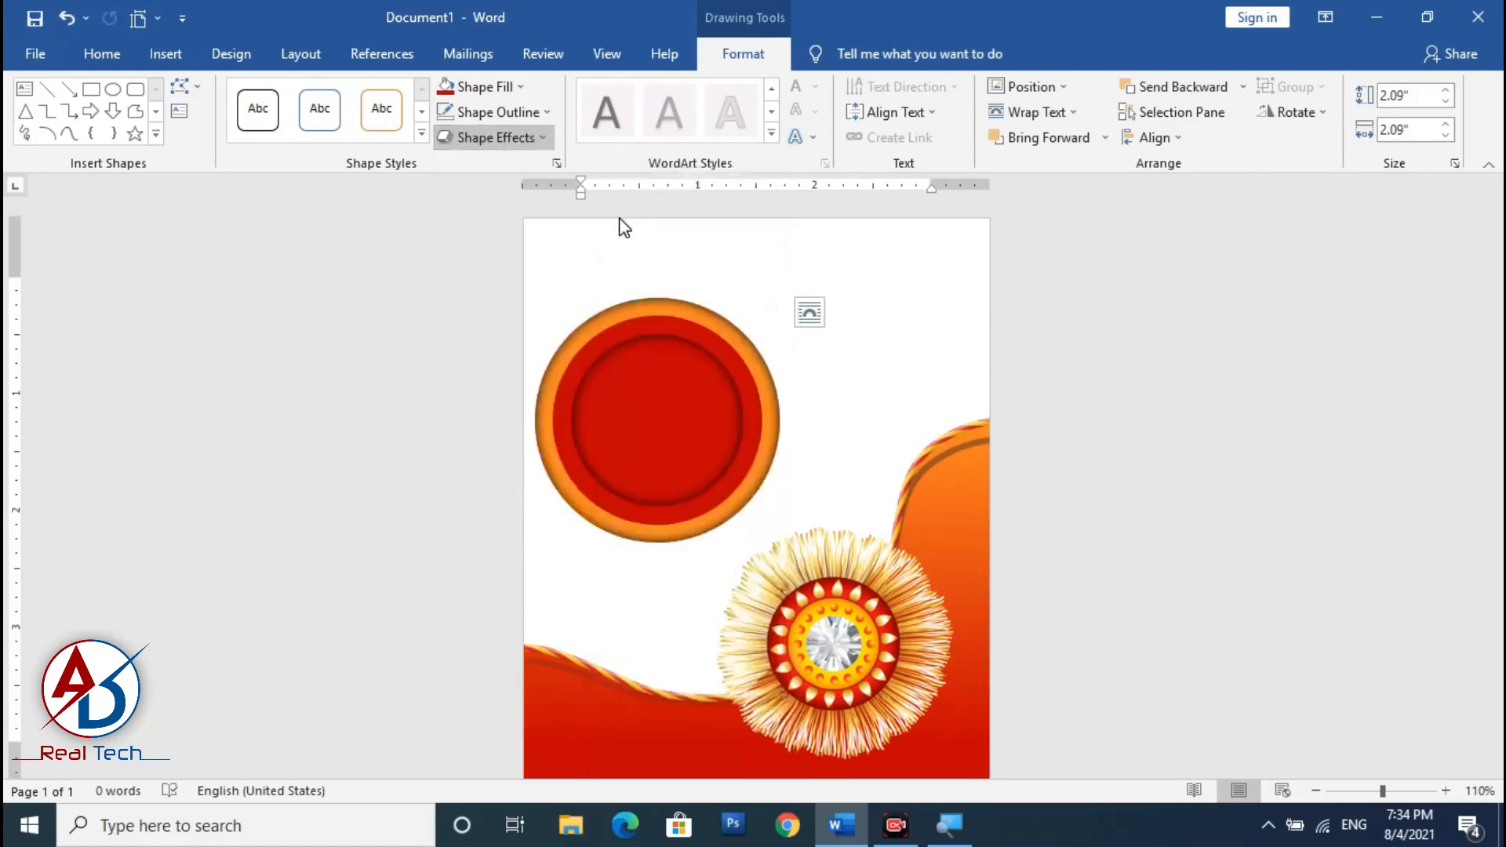
{"action": "left_click", "coordinate": [1110, 432]}
{"action": "scroll", "coordinate": [826, 461], "scroll_direction": "down", "scroll_amount": 1}
{"action": "scroll", "coordinate": [826, 464], "scroll_direction": "up", "scroll_amount": 1}
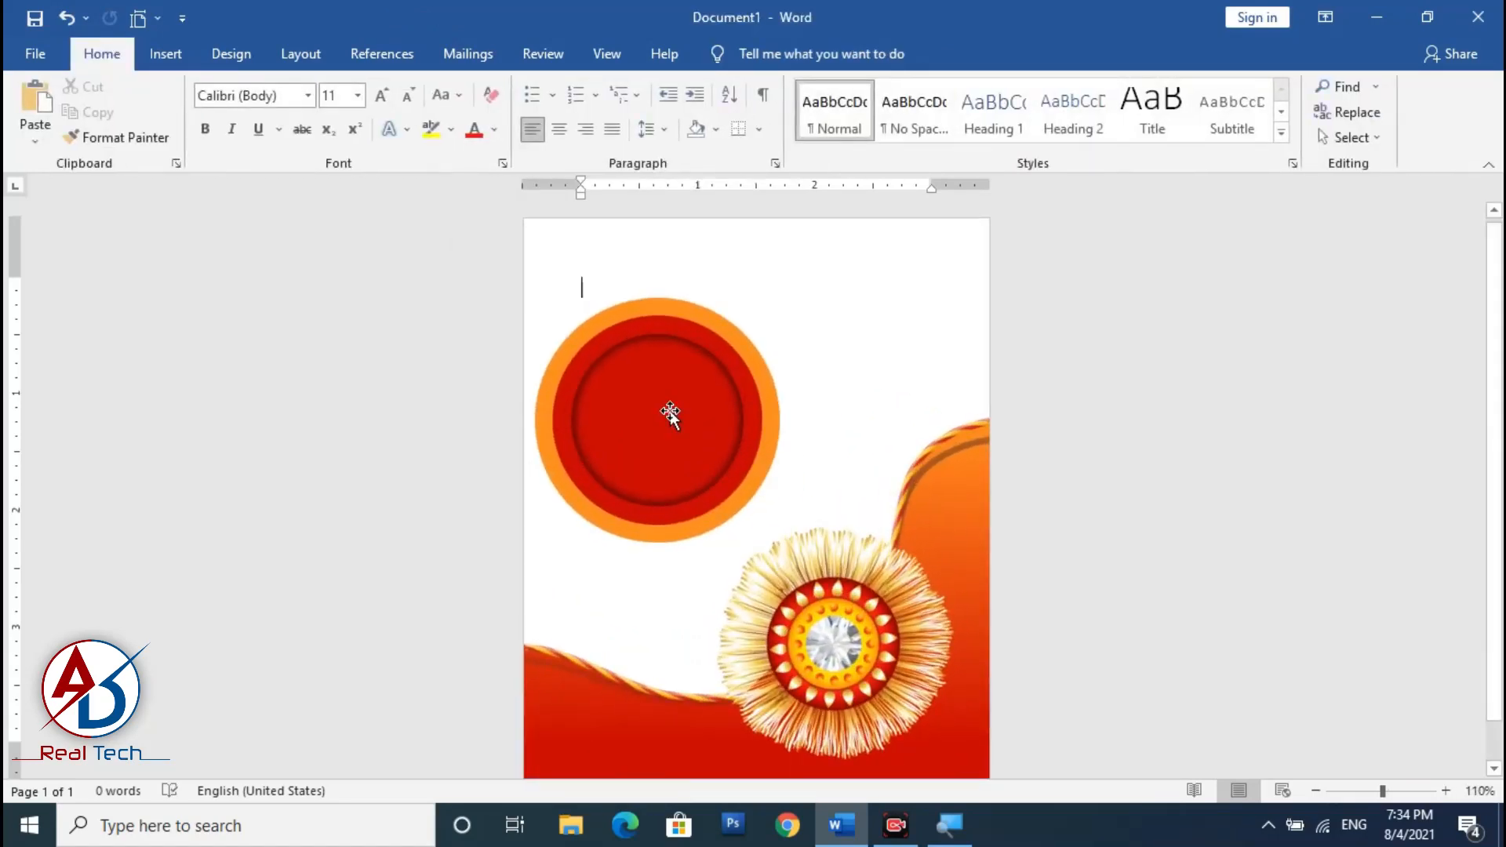
Fill the innermost circle with the picture Raksha_898 from the Raksha Bandan tools folder
{"action": "left_click", "coordinate": [669, 417]}
{"action": "scroll", "coordinate": [742, 437], "scroll_direction": "up", "scroll_amount": 1}
{"action": "left_click", "coordinate": [667, 441]}
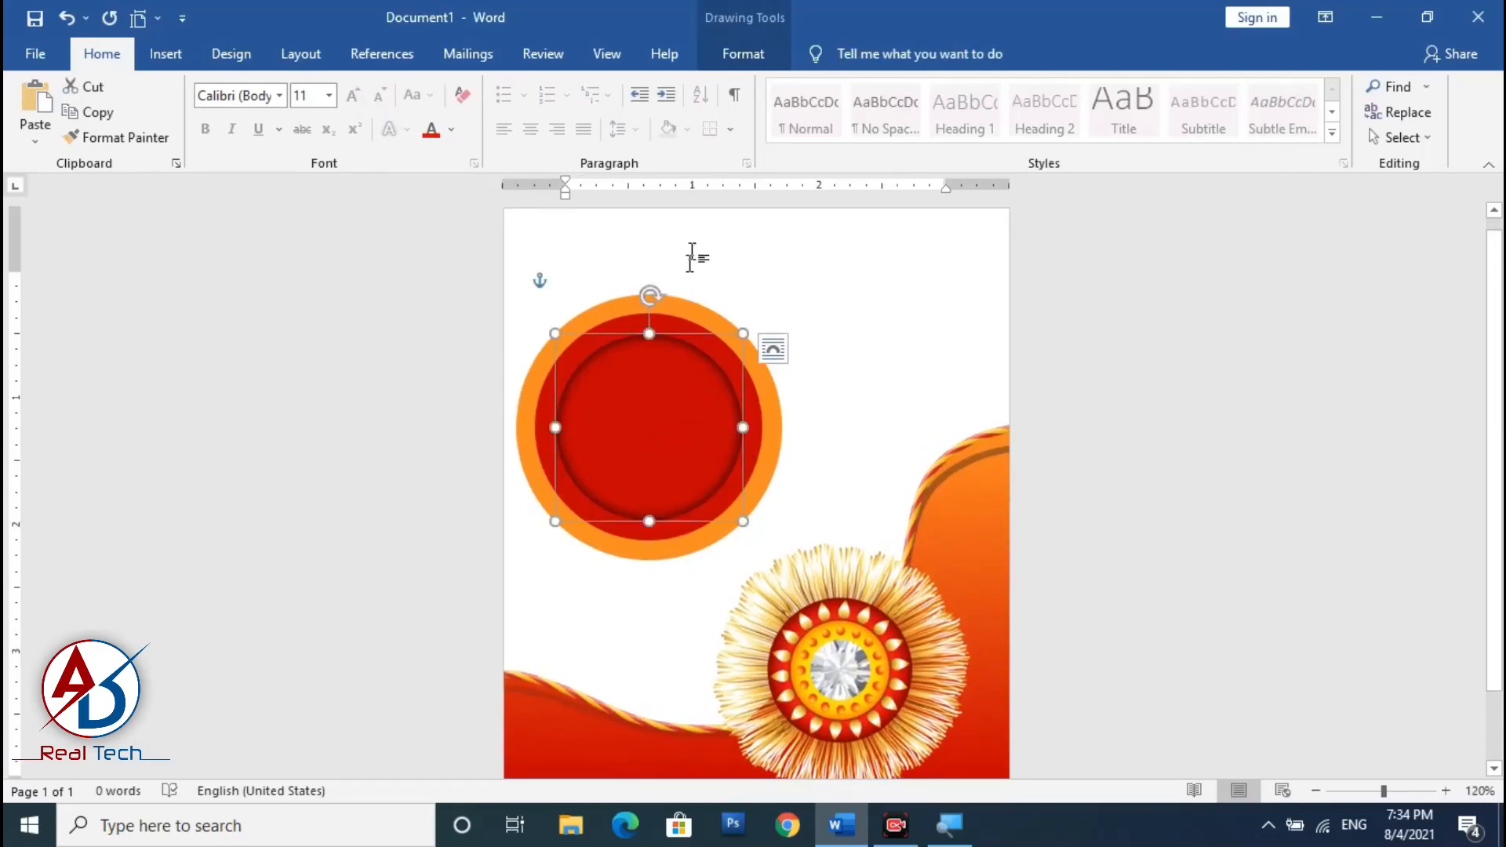
{"action": "left_click", "coordinate": [743, 54]}
{"action": "left_click", "coordinate": [518, 86]}
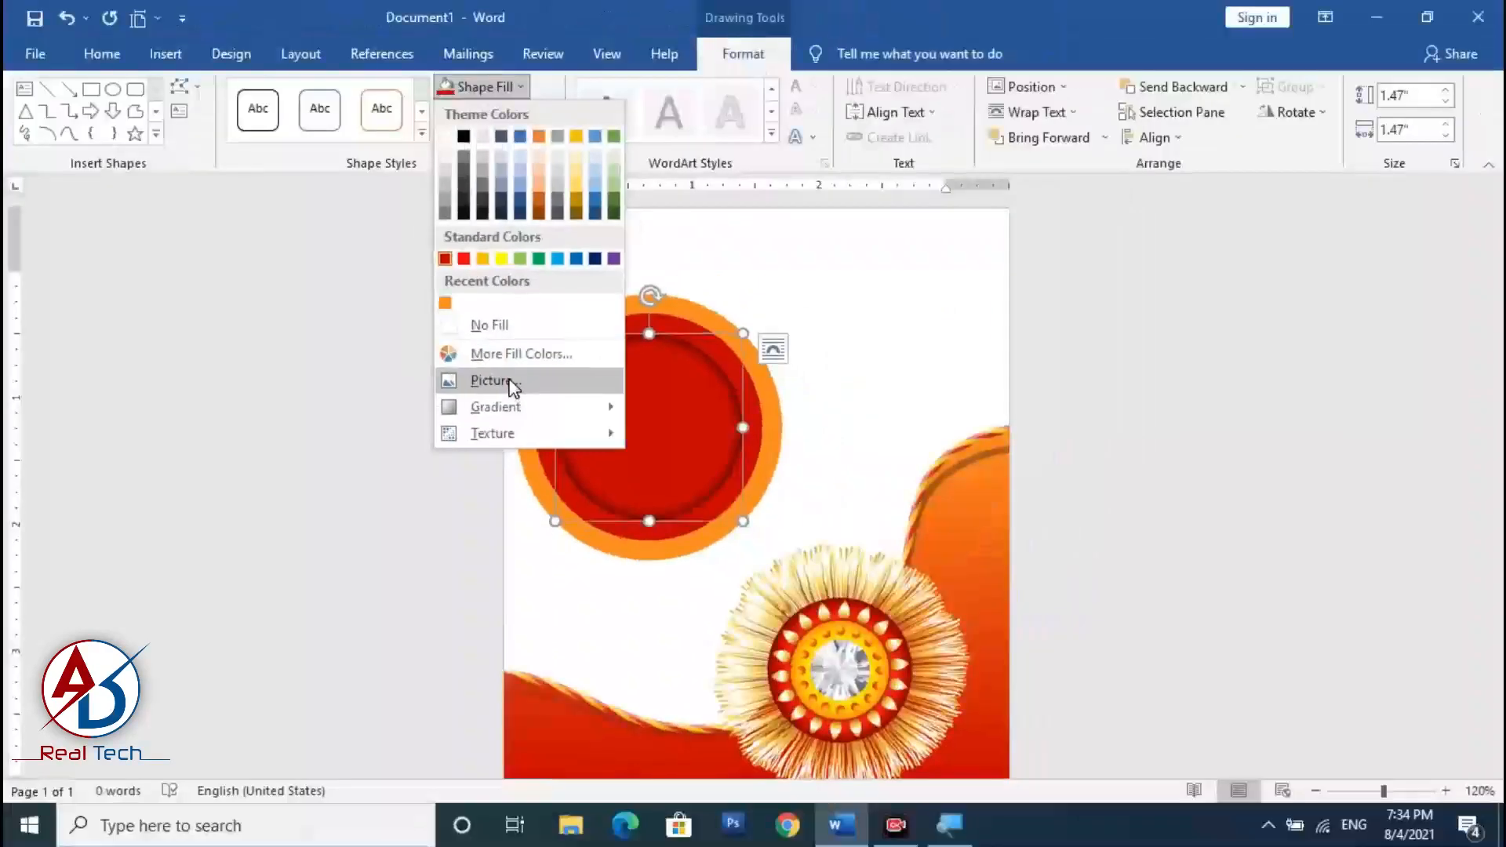
{"action": "left_click", "coordinate": [511, 382]}
{"action": "left_click", "coordinate": [588, 302]}
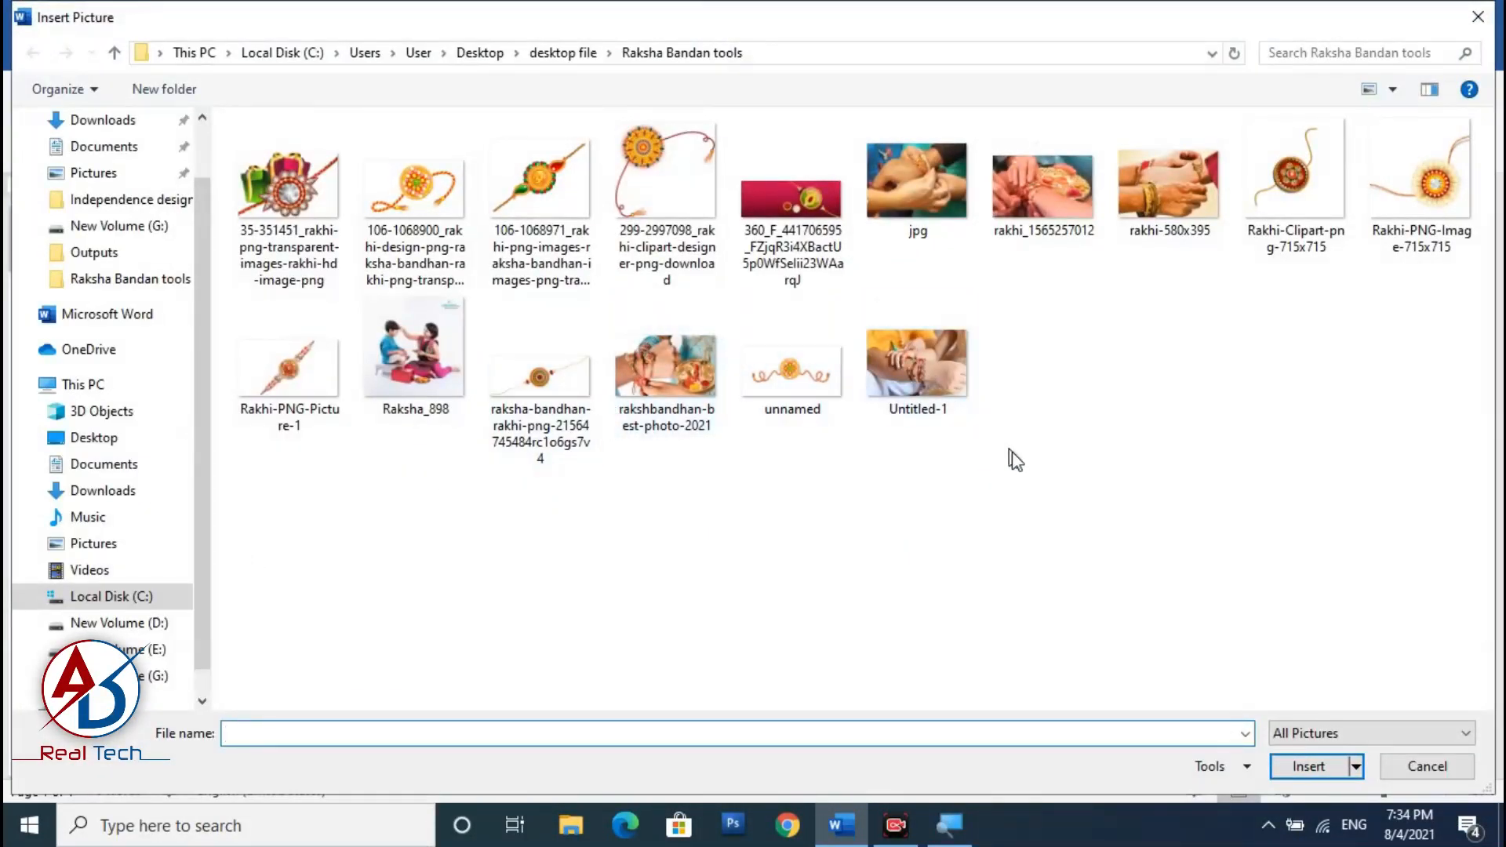
{"action": "left_click", "coordinate": [427, 353]}
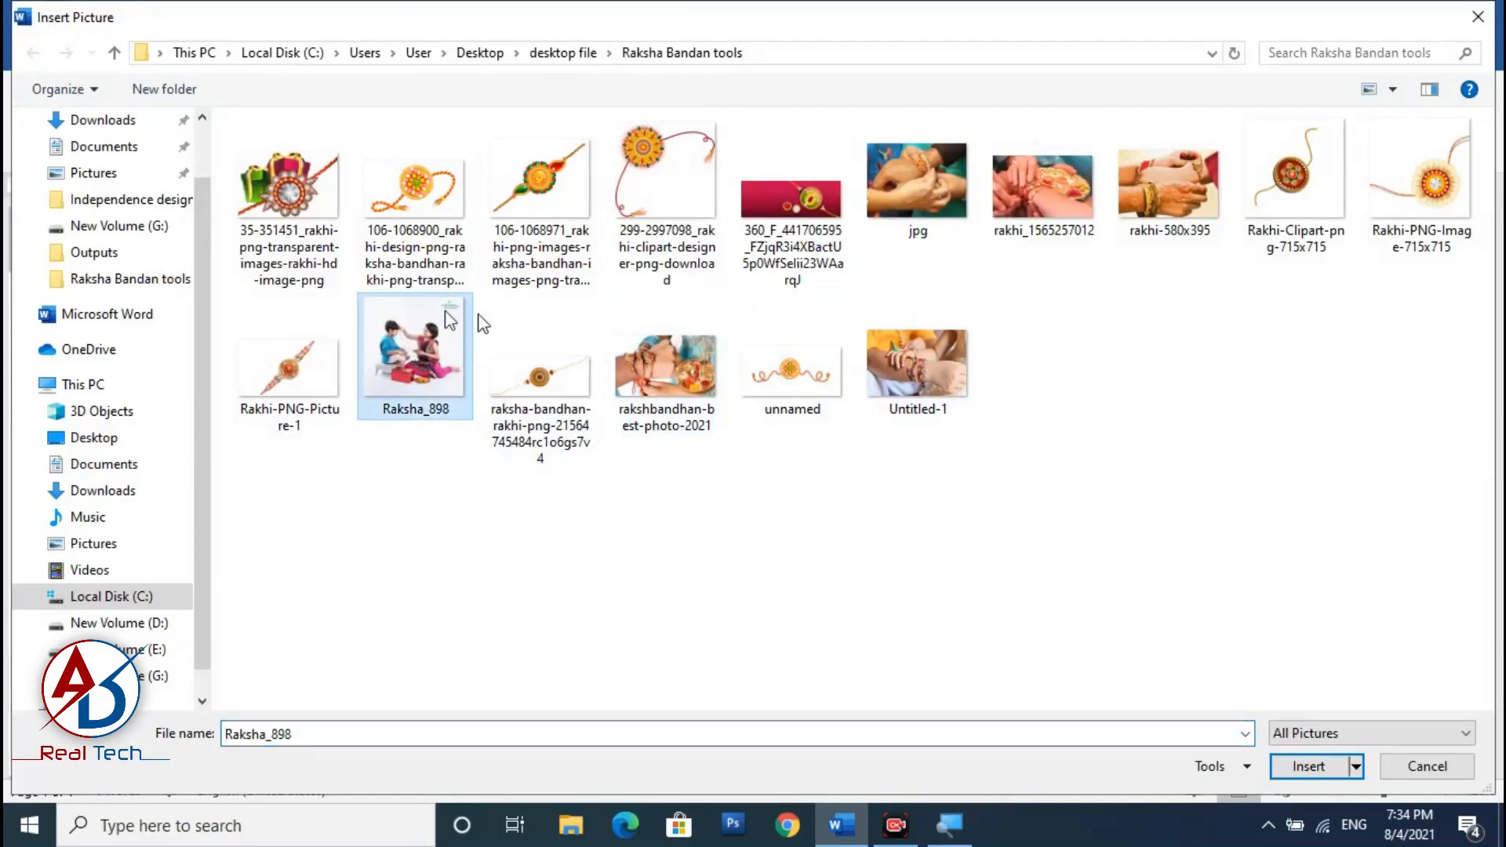
{"action": "left_click", "coordinate": [1299, 767]}
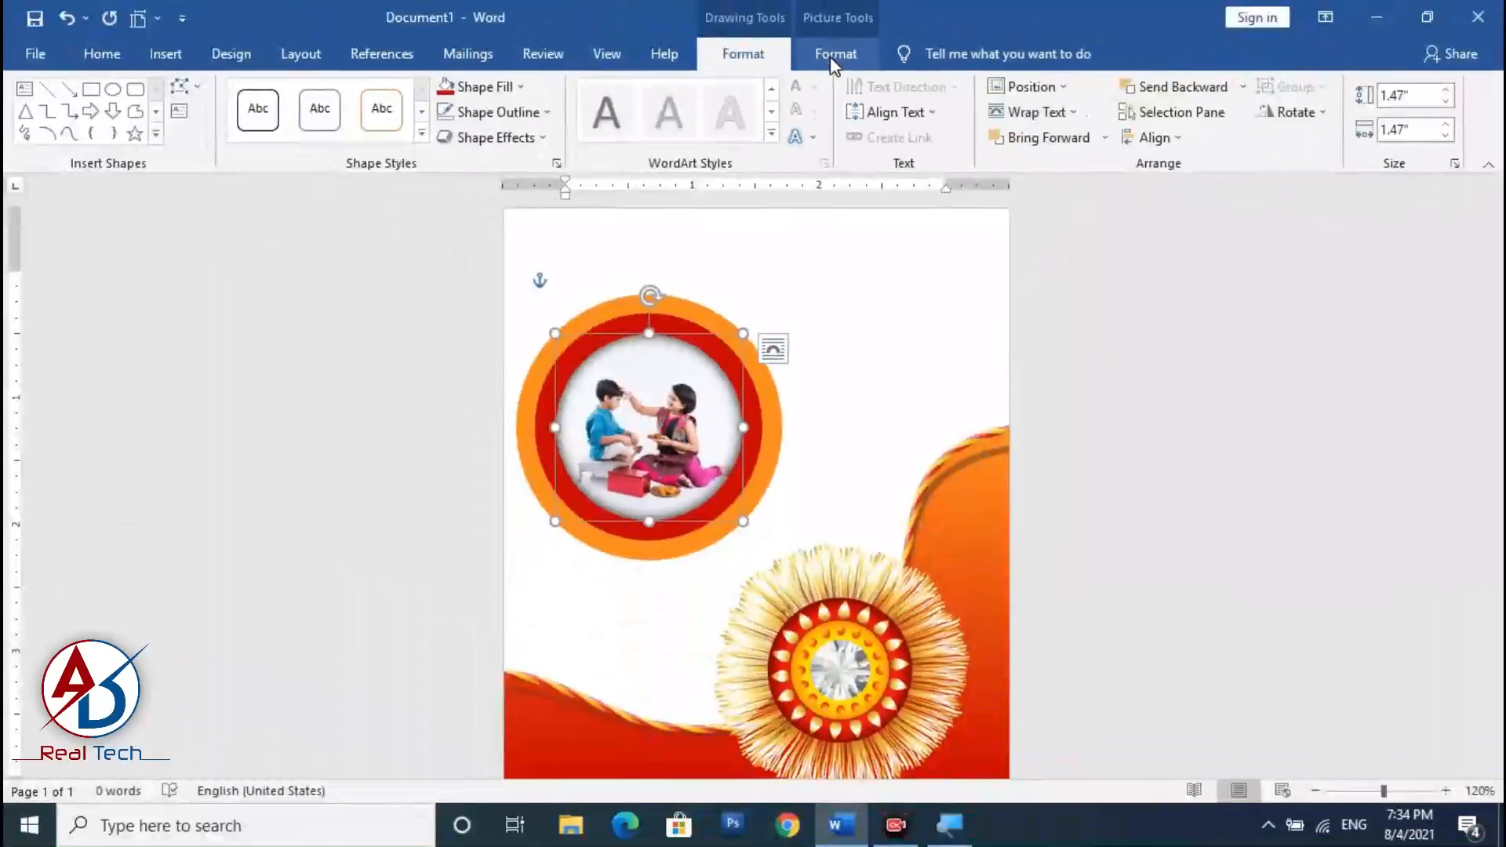
Crop the circle's picture by enlarging and shifting it so the two children fill the round frame
{"action": "left_click", "coordinate": [833, 58]}
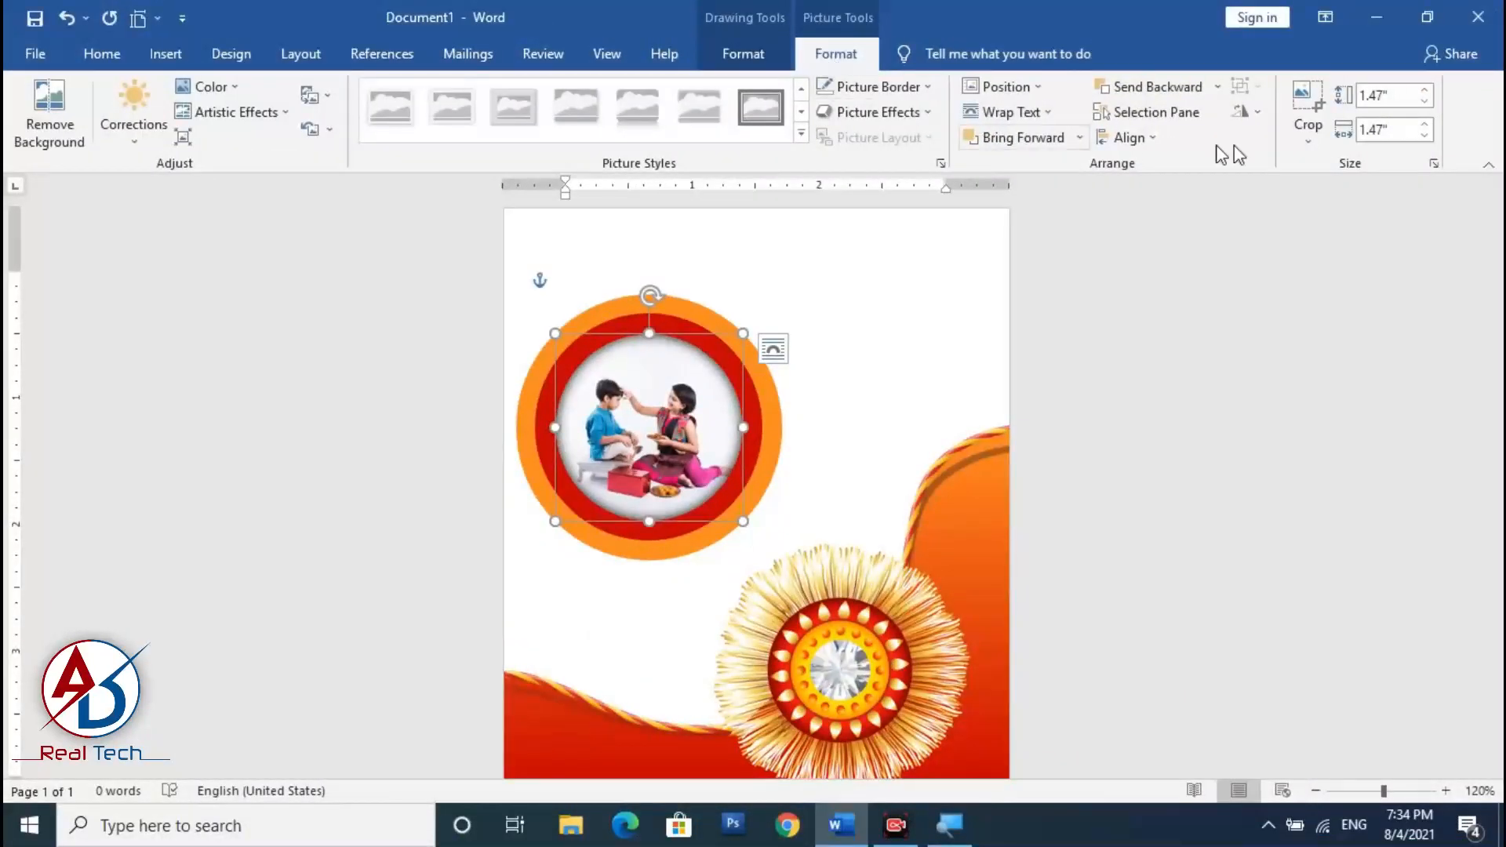
{"action": "left_click", "coordinate": [1308, 106]}
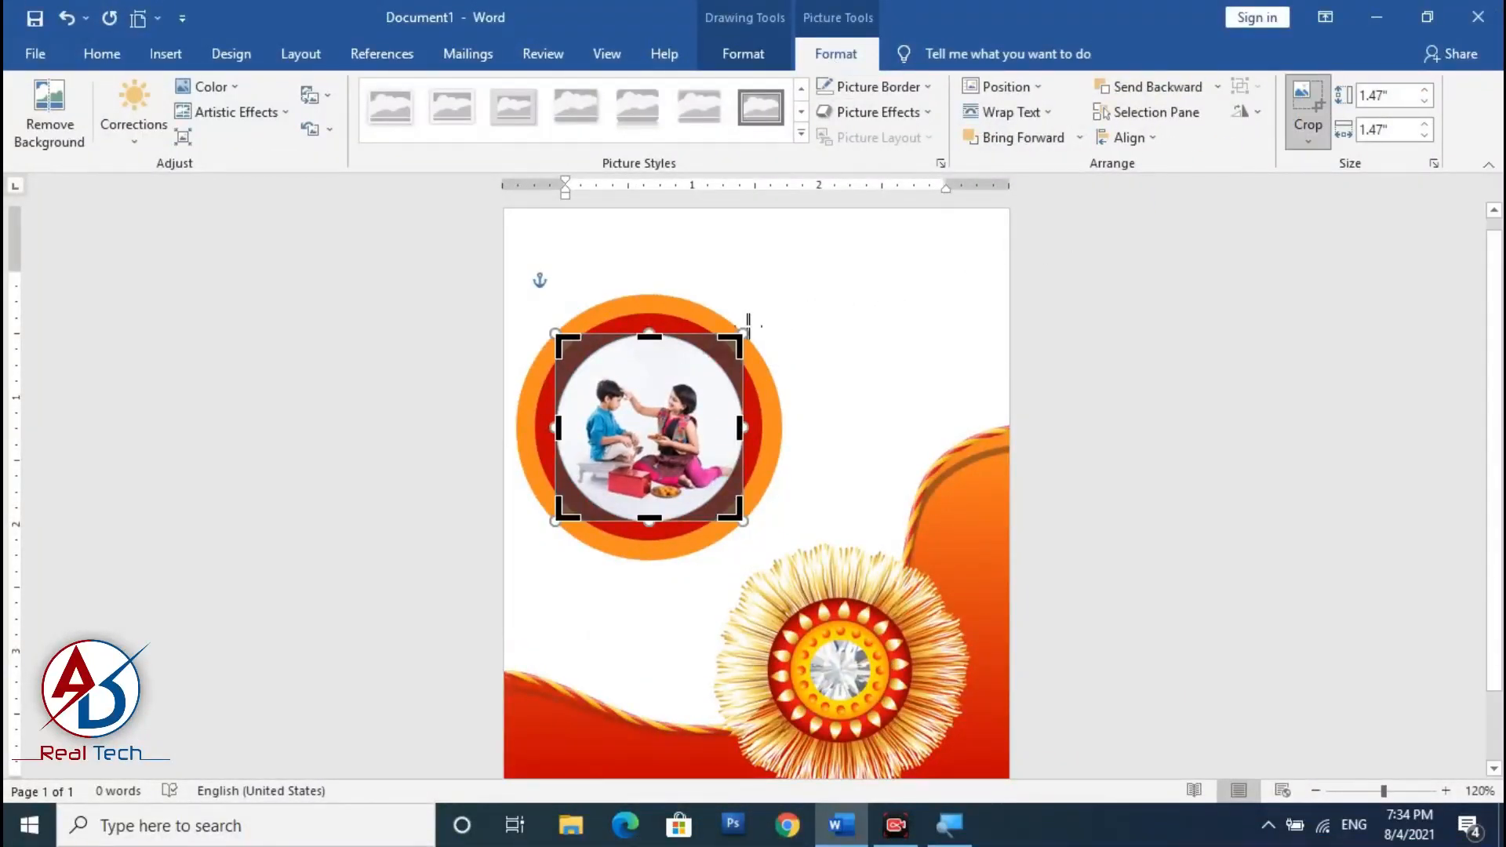
{"action": "left_click_drag", "start_coordinate": [744, 332], "coordinate": [771, 306]}
{"action": "left_click_drag", "start_coordinate": [698, 409], "coordinate": [706, 410]}
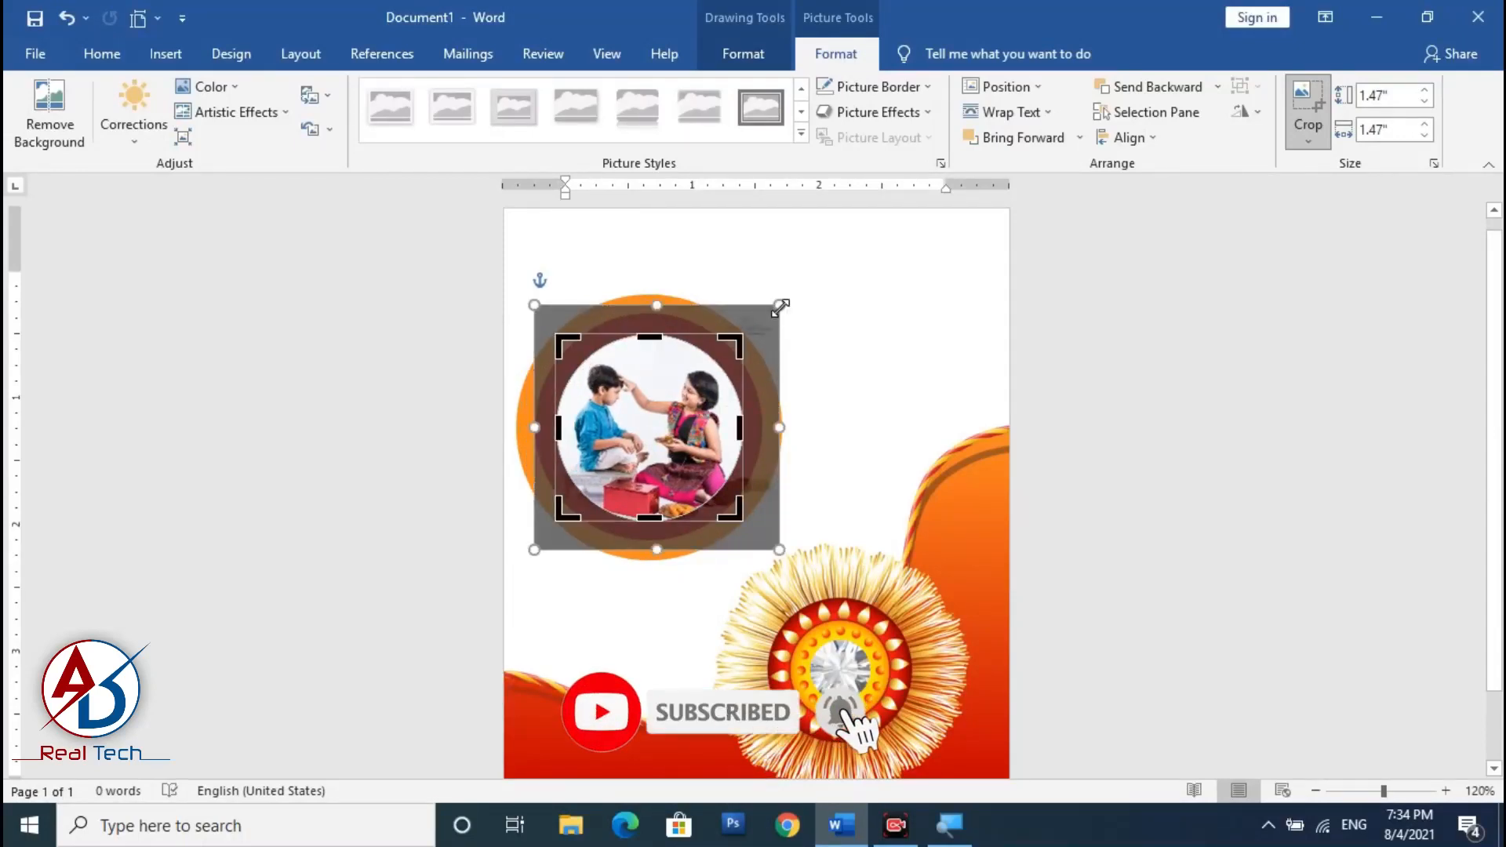
{"action": "left_click_drag", "start_coordinate": [779, 305], "coordinate": [790, 294]}
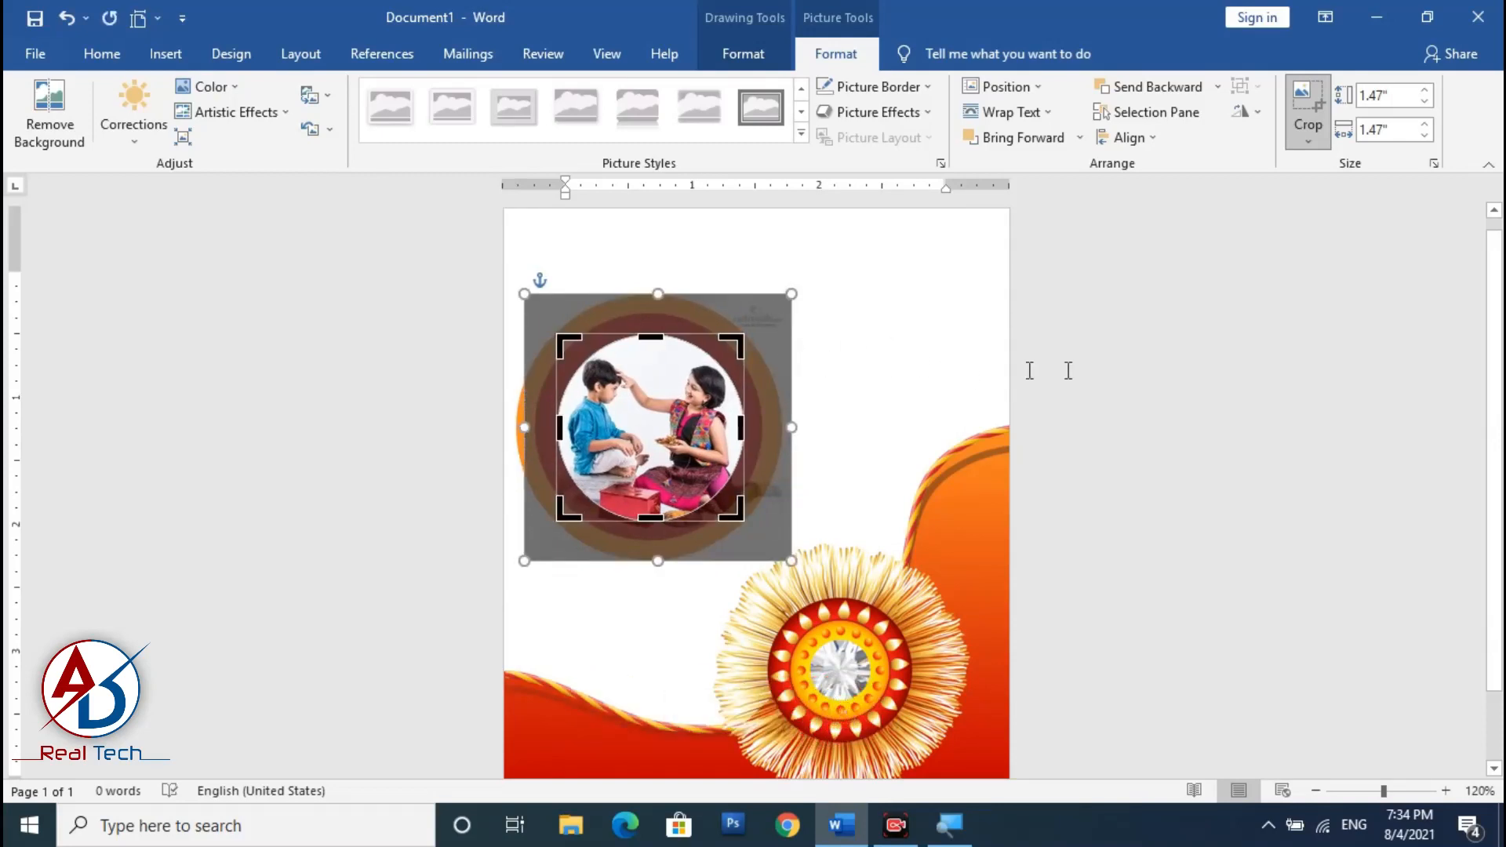
{"action": "left_click", "coordinate": [855, 459]}
{"action": "scroll", "coordinate": [856, 459], "scroll_direction": "down", "scroll_amount": 7}
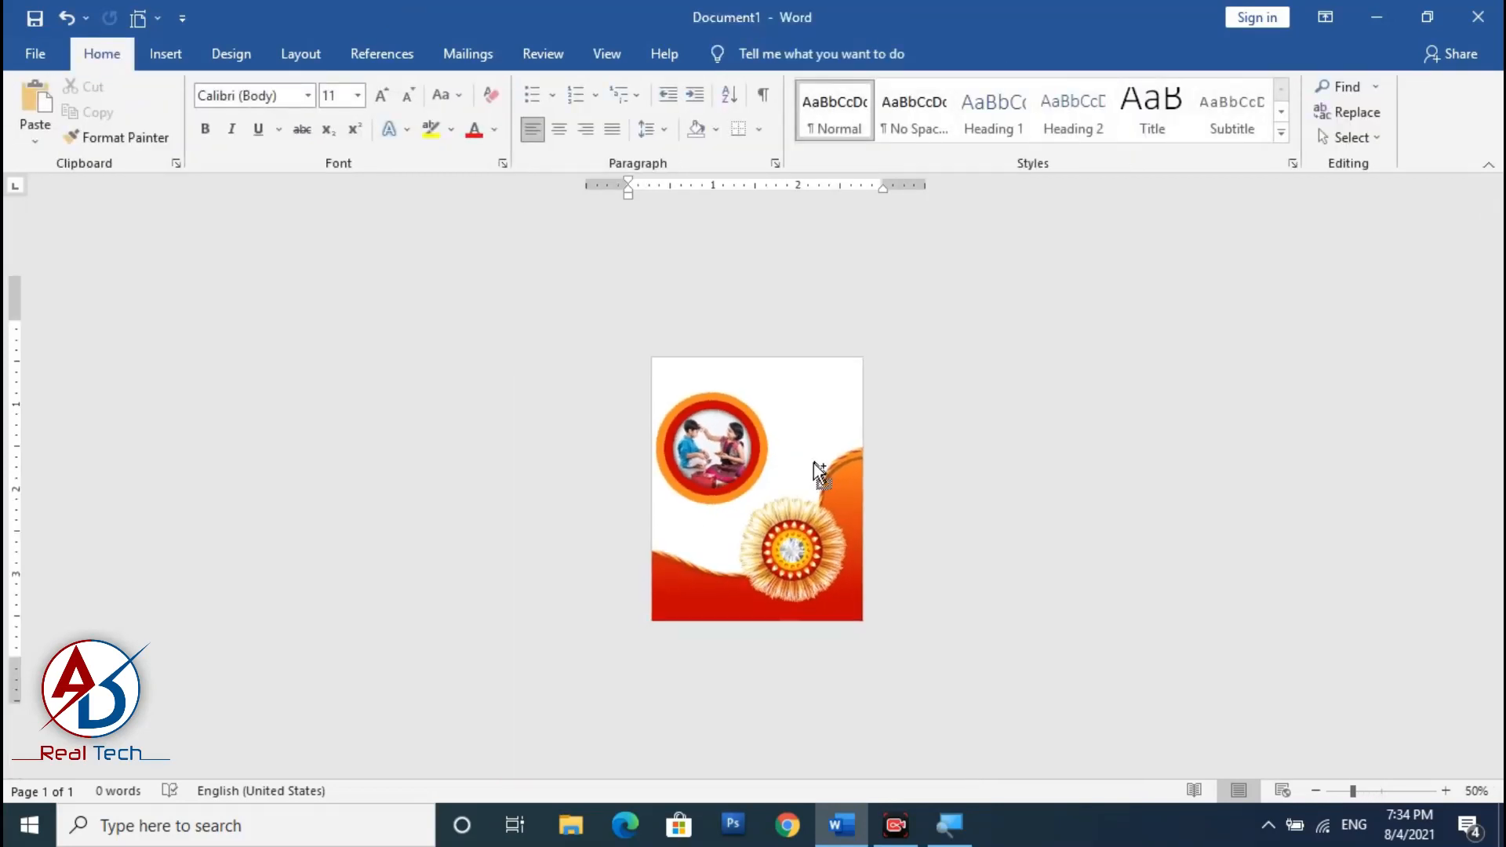
{"action": "scroll", "coordinate": [808, 471], "scroll_direction": "up", "scroll_amount": 4}
{"action": "scroll", "coordinate": [797, 475], "scroll_direction": "up", "scroll_amount": 2}
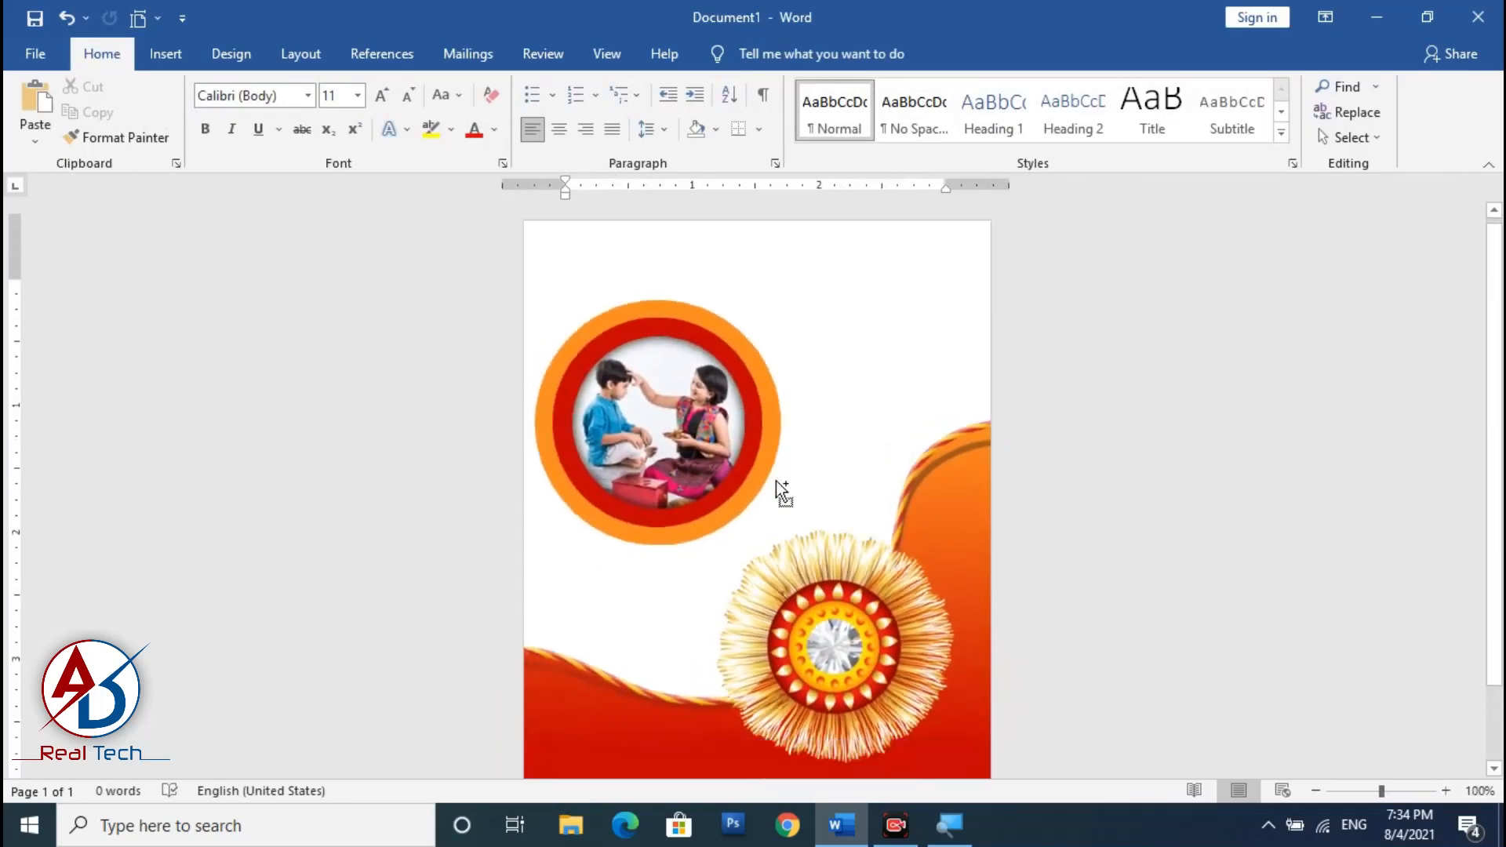
{"action": "scroll", "coordinate": [779, 492], "scroll_direction": "down", "scroll_amount": 3}
{"action": "scroll", "coordinate": [779, 491], "scroll_direction": "down", "scroll_amount": 1}
{"action": "scroll", "coordinate": [766, 494], "scroll_direction": "up", "scroll_amount": 2}
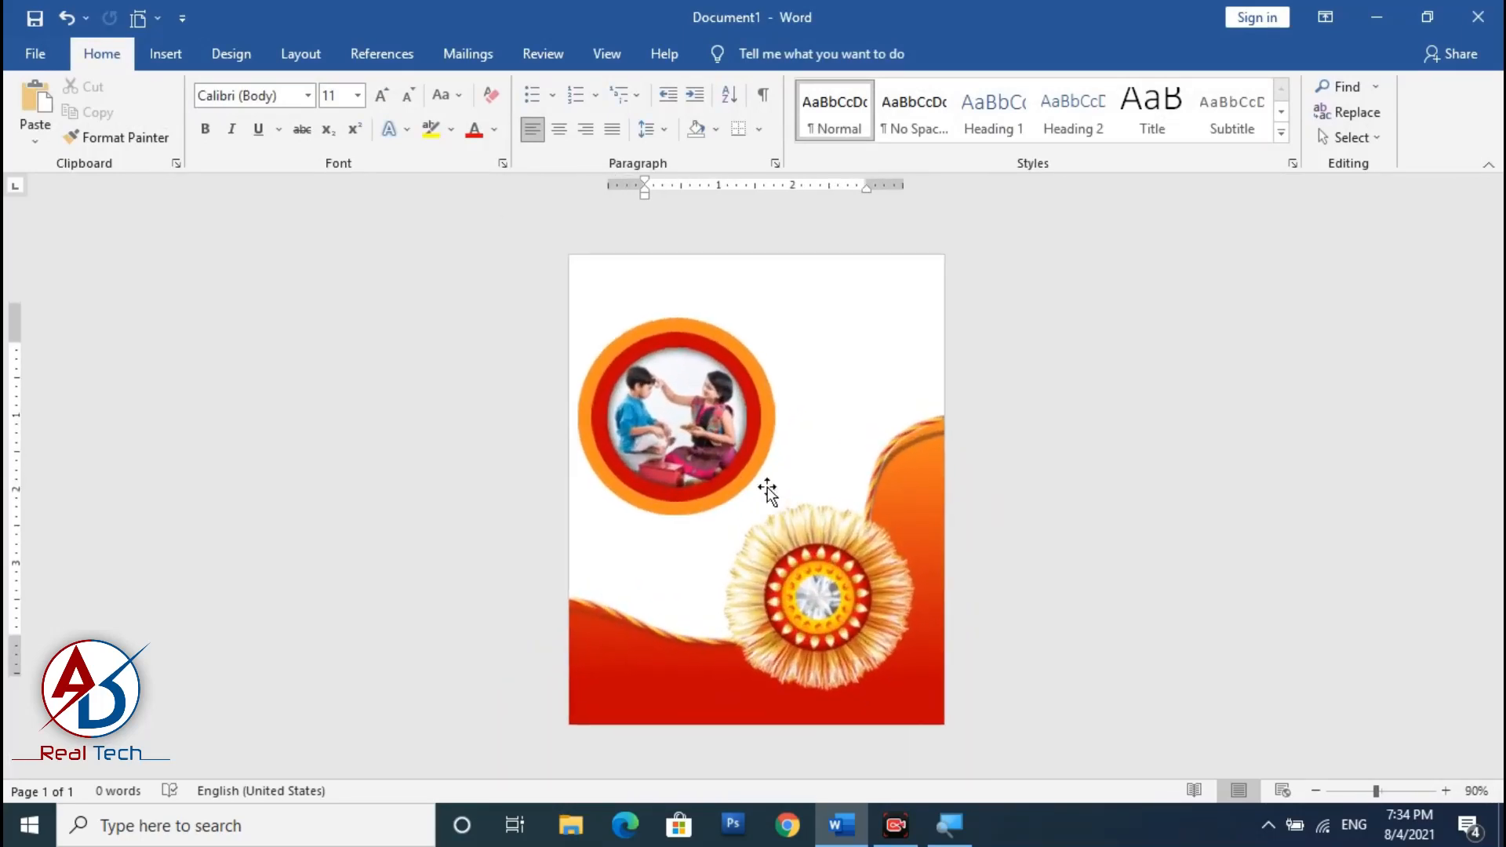
Apply the centred outer shadow to the outer orange circle
{"action": "left_click", "coordinate": [755, 481]}
{"action": "left_click", "coordinate": [737, 54]}
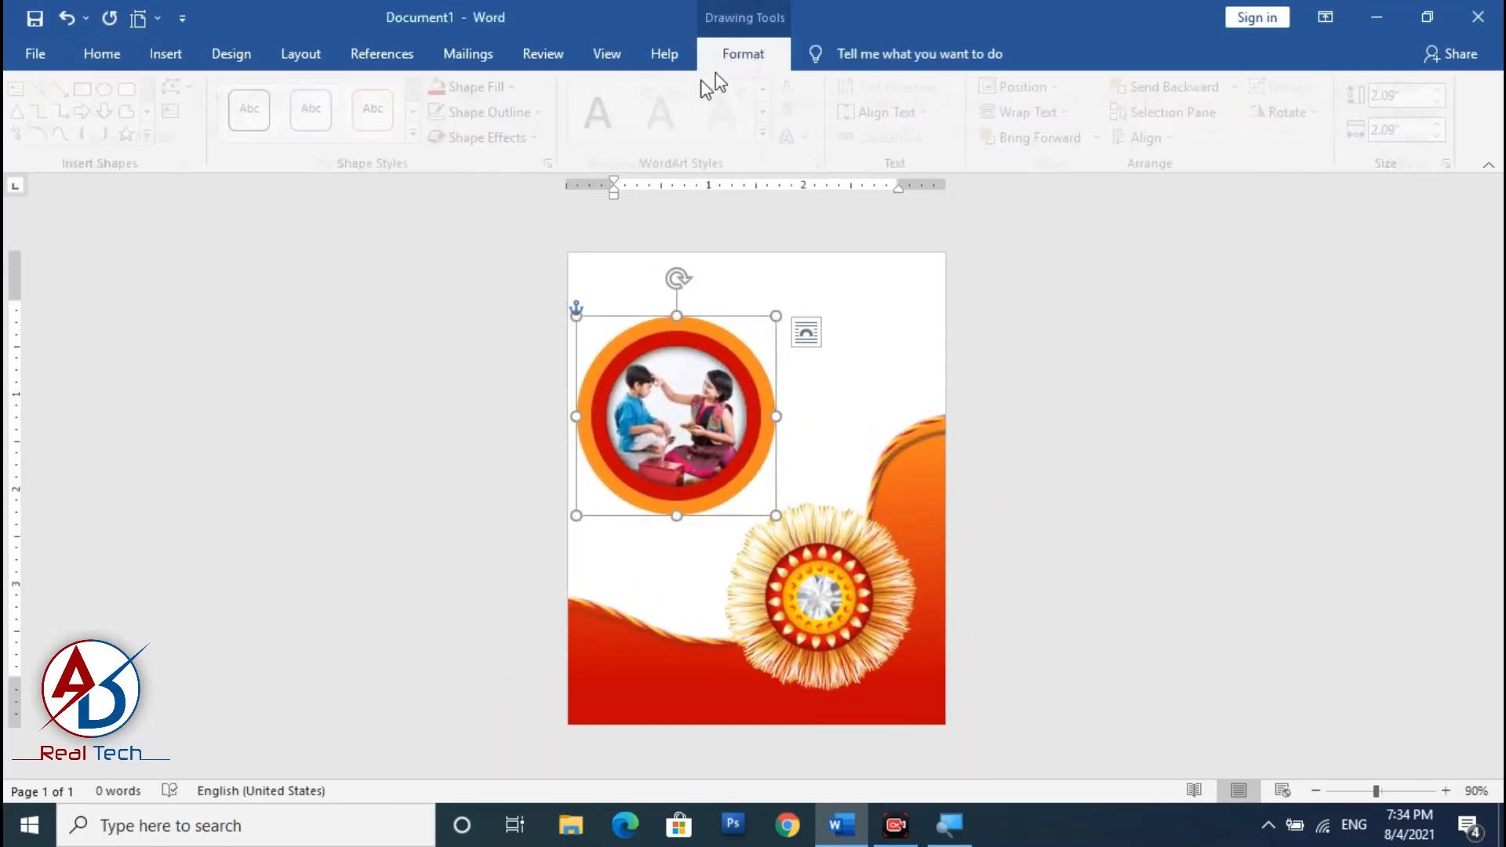
{"action": "left_click", "coordinate": [479, 130]}
{"action": "mouse_move", "coordinate": [506, 237]}
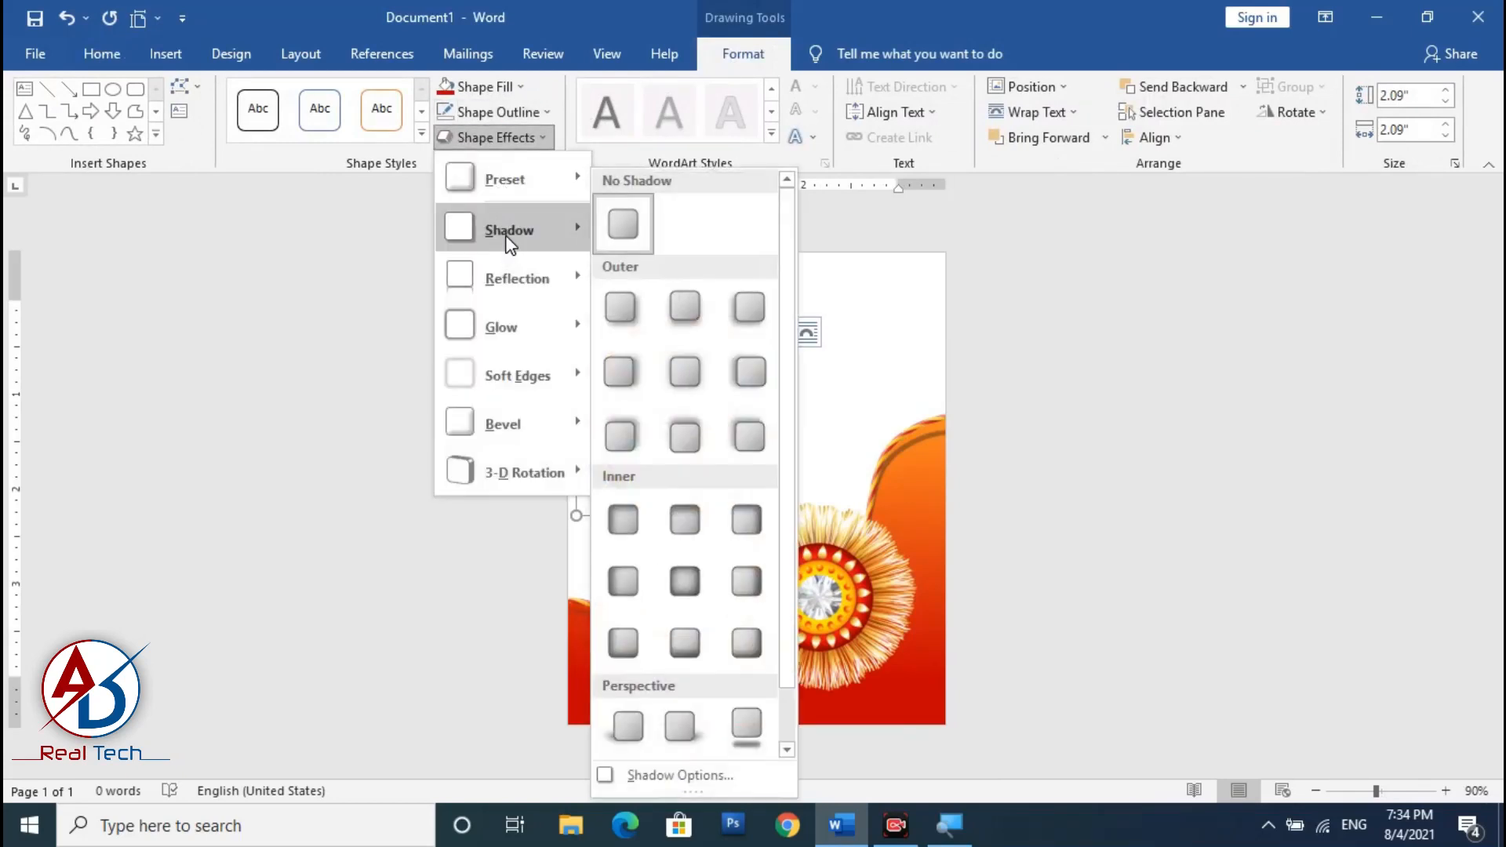
{"action": "left_click", "coordinate": [685, 373]}
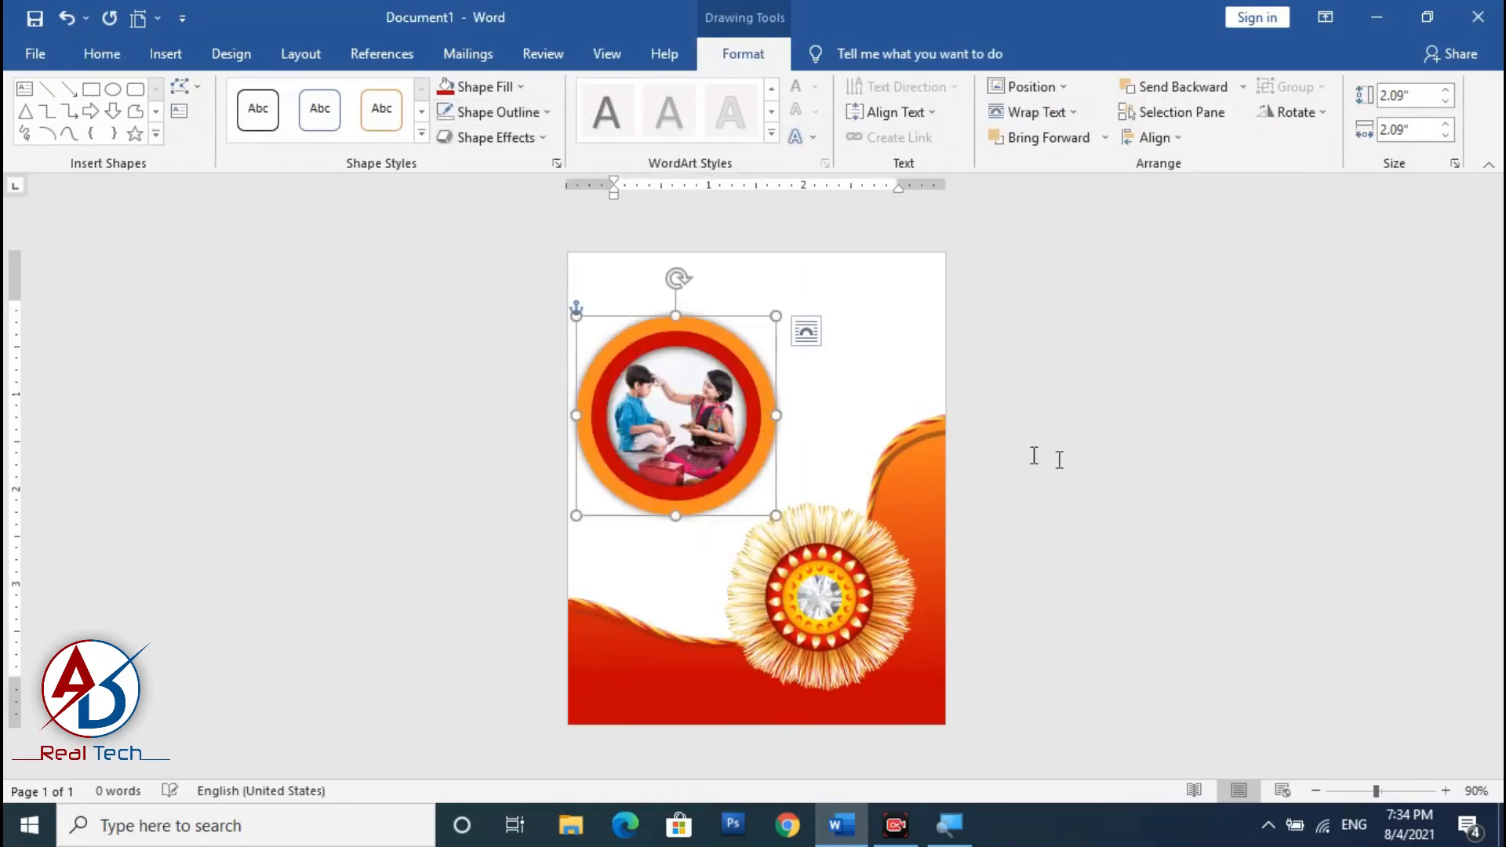
Select the outer orange circle, the red ring and the photo circle together and group them
{"action": "left_click", "coordinate": [1037, 455]}
{"action": "scroll", "coordinate": [855, 498], "scroll_direction": "down", "scroll_amount": 3}
{"action": "scroll", "coordinate": [784, 482], "scroll_direction": "up", "scroll_amount": 4}
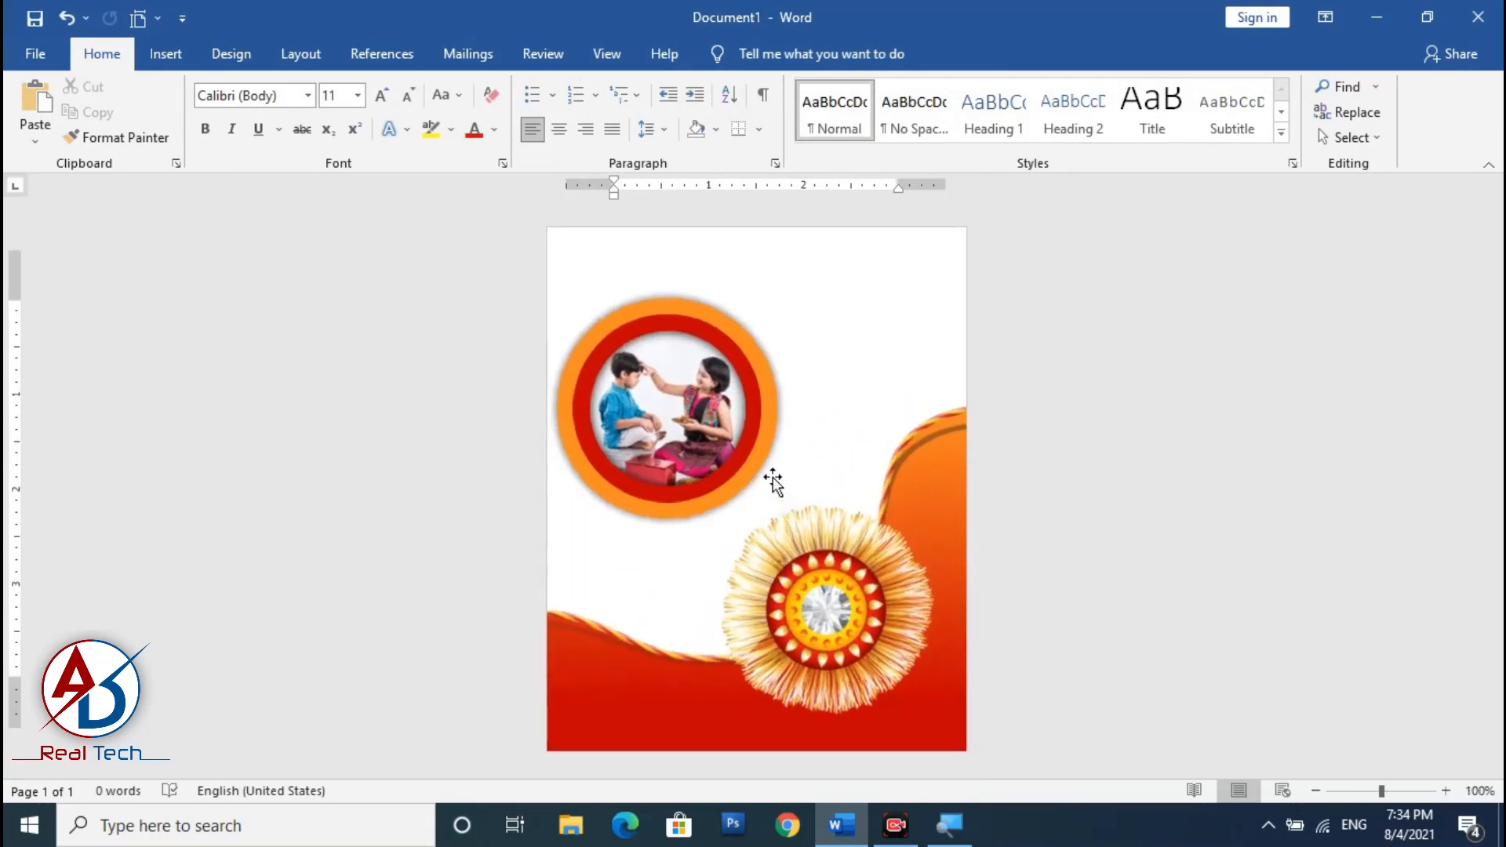
{"action": "left_click", "coordinate": [1367, 138]}
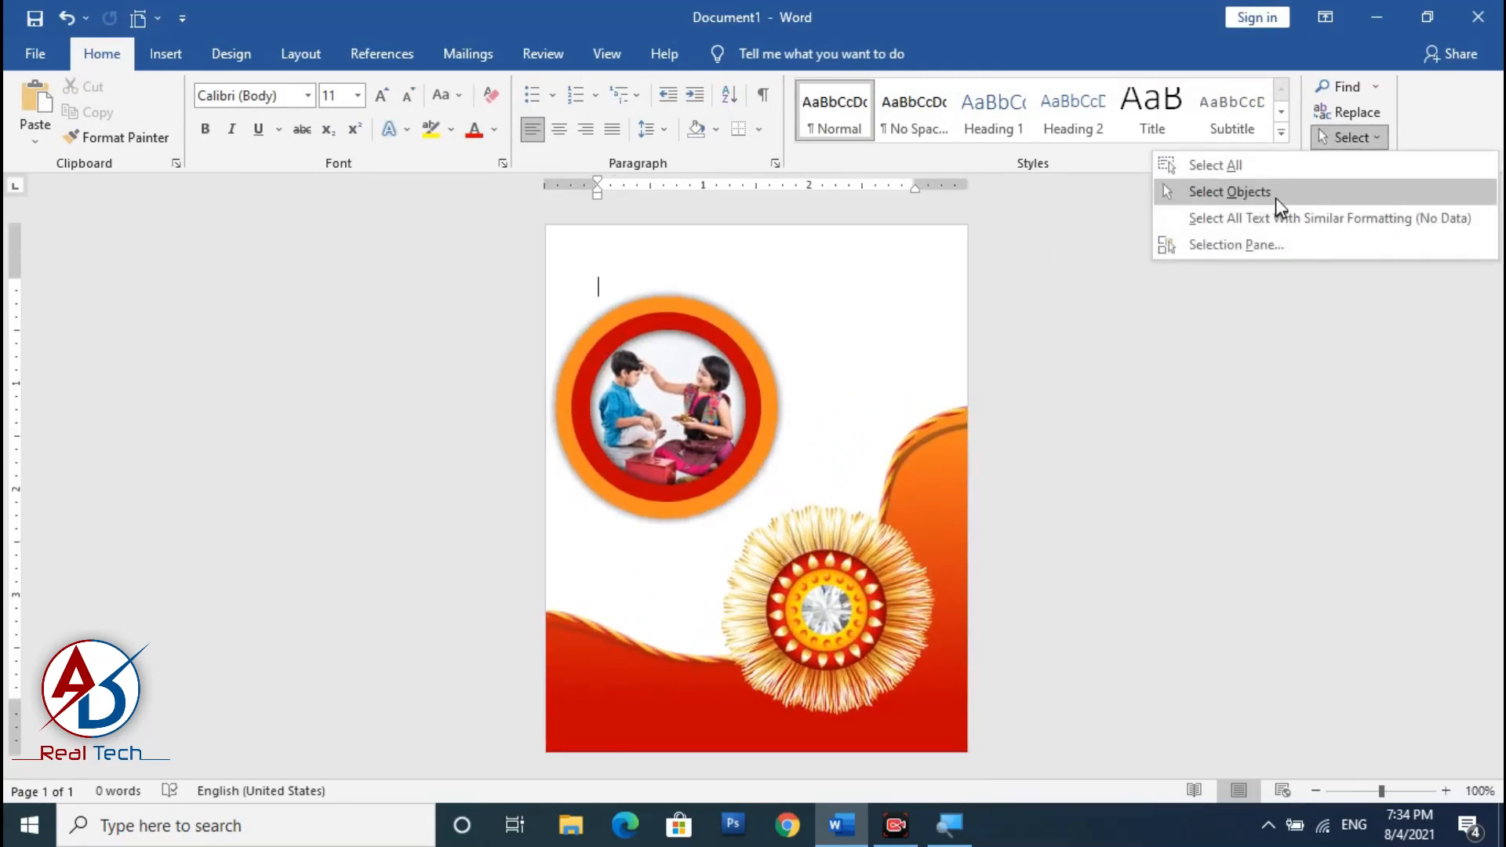
{"action": "left_click", "coordinate": [1184, 193]}
{"action": "mouse_move", "coordinate": [801, 259]}
{"action": "left_mouse_down"}
{"action": "mouse_move", "coordinate": [810, 477]}
{"action": "mouse_move", "coordinate": [463, 620]}
{"action": "left_mouse_up"}
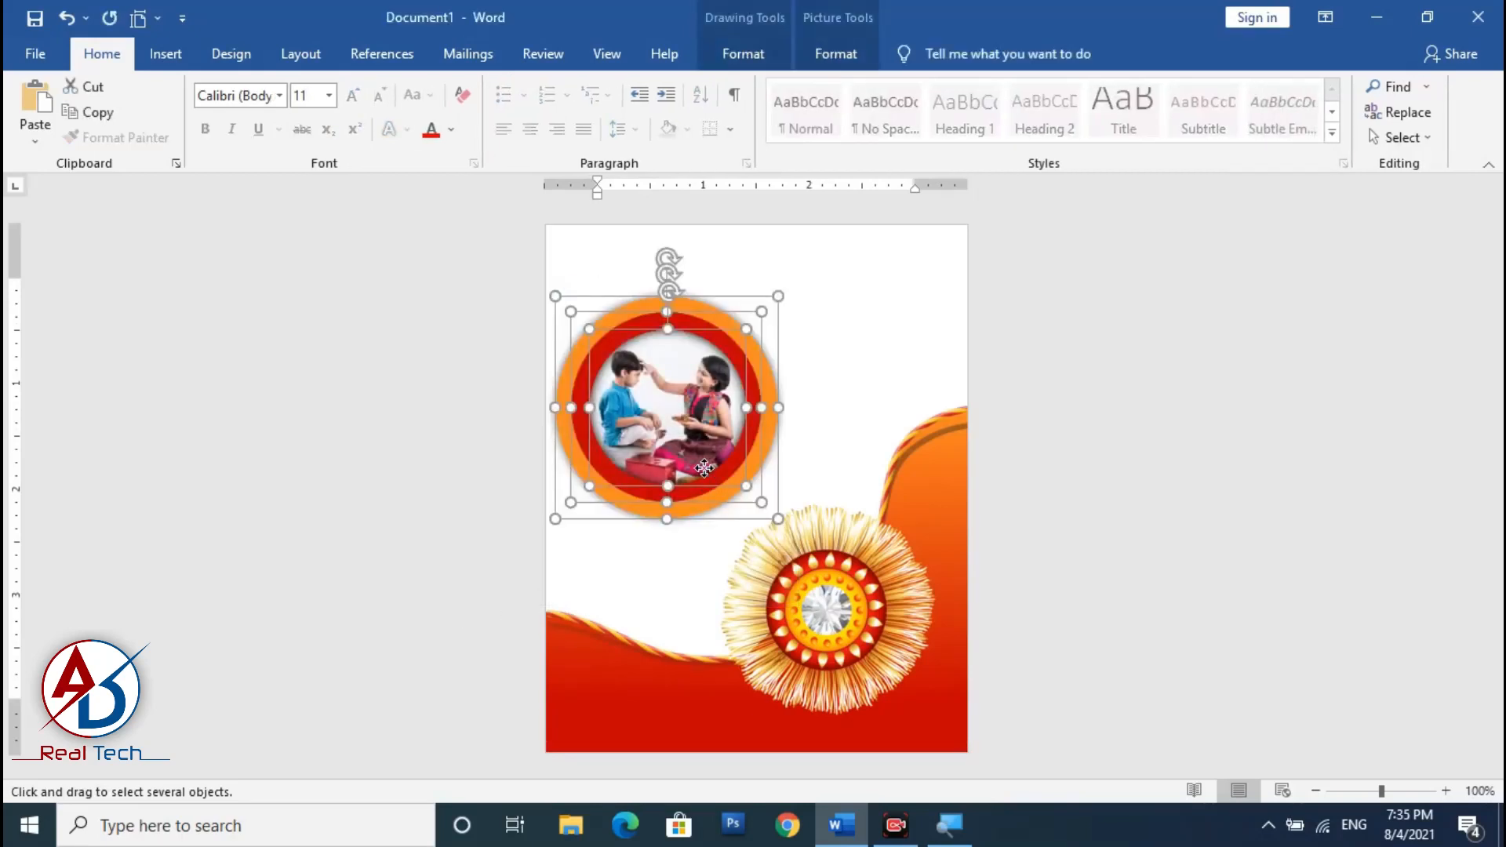
{"action": "right_click", "coordinate": [703, 468]}
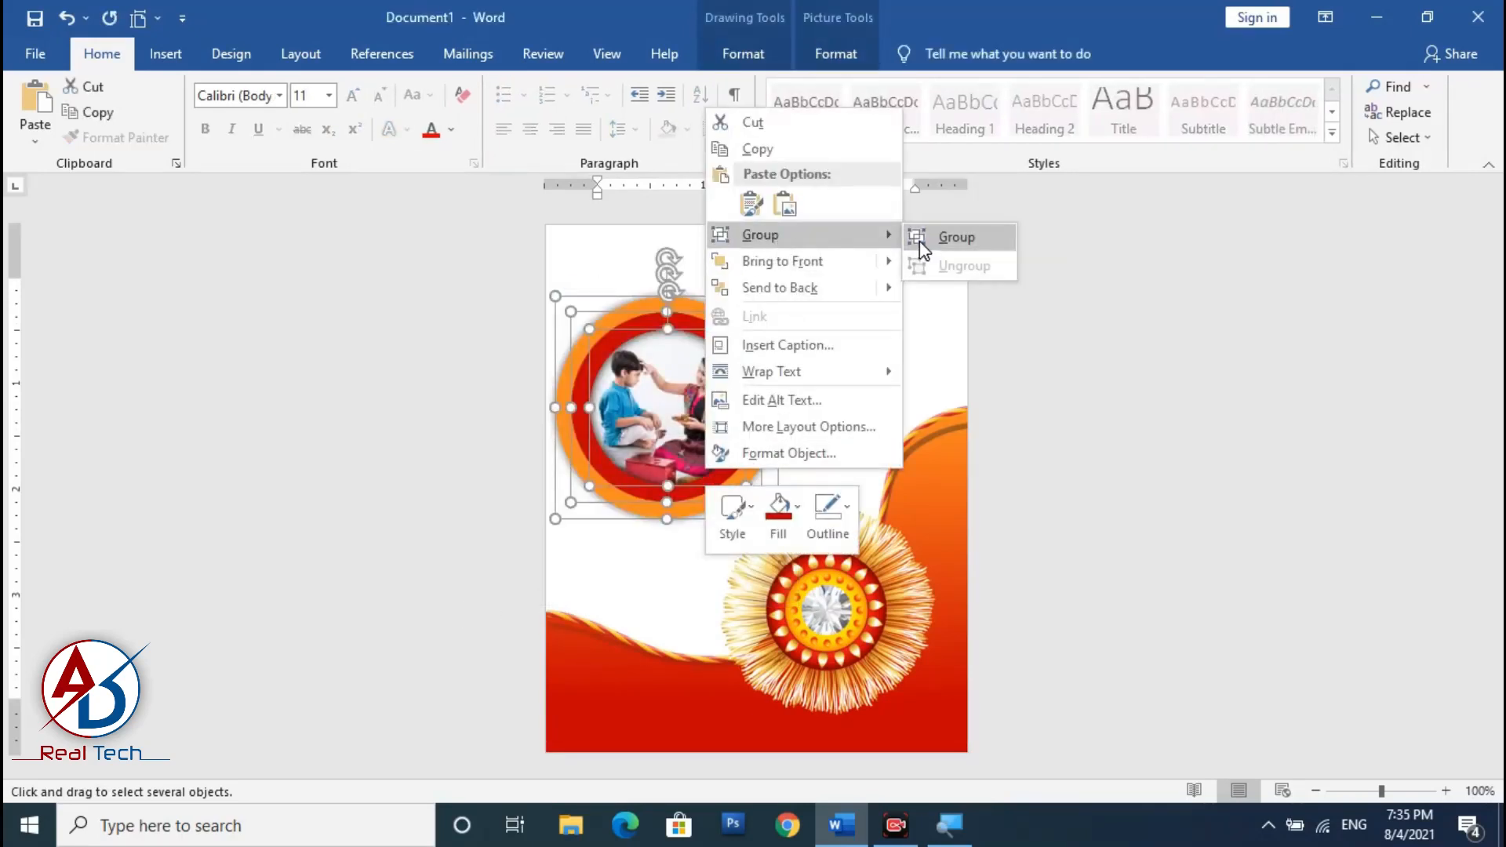
{"action": "left_click", "coordinate": [919, 237]}
Reposition the grouped photo circles slightly inward from the card's left edge and deselect them
{"action": "left_click_drag", "start_coordinate": [709, 437], "coordinate": [706, 453]}
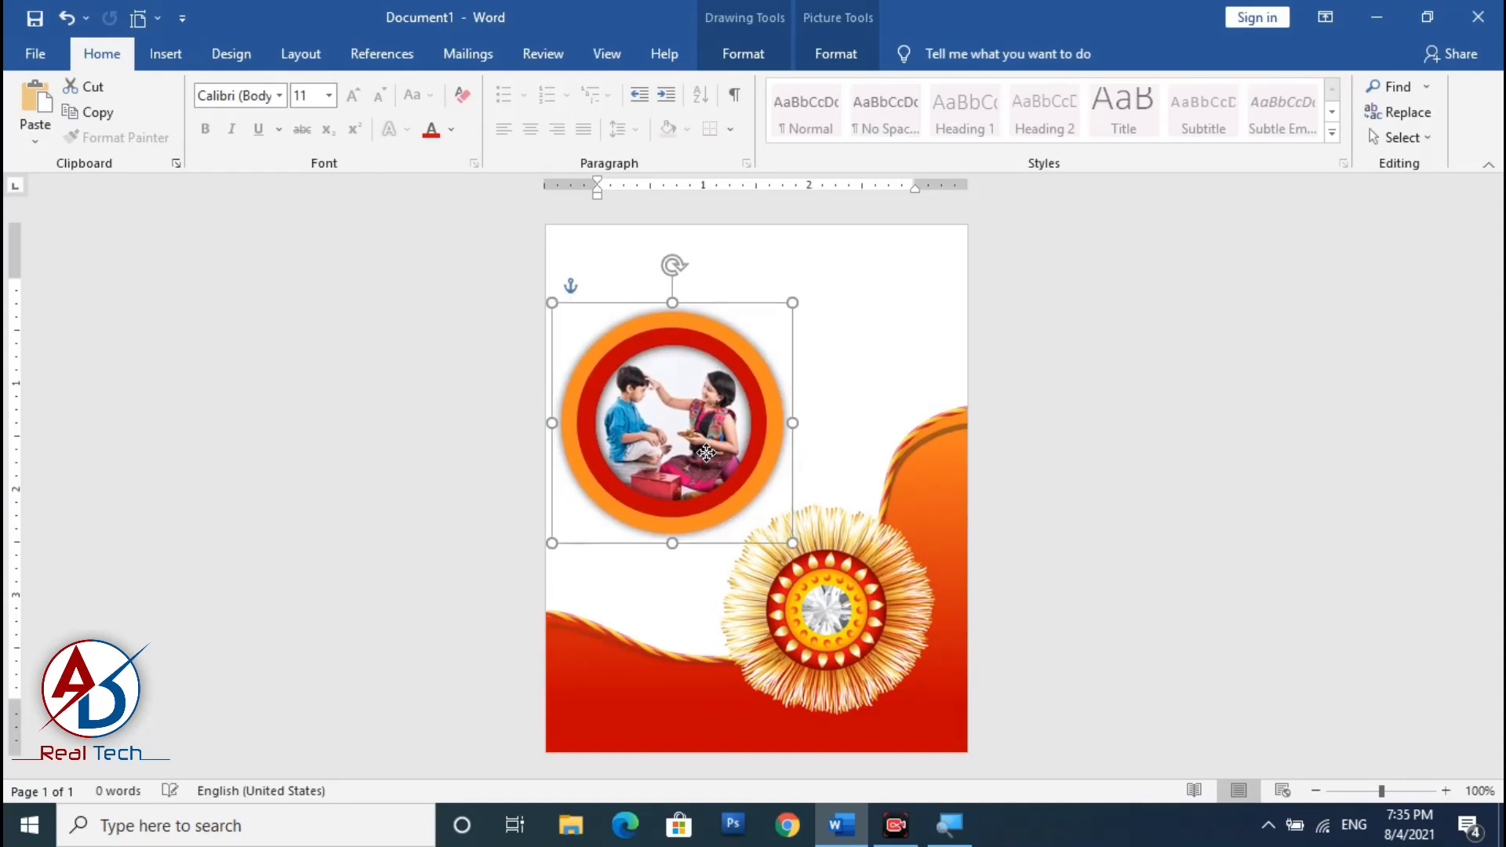
{"action": "left_click", "coordinate": [827, 473]}
{"action": "scroll", "coordinate": [827, 475], "scroll_direction": "down", "scroll_amount": 2}
{"action": "scroll", "coordinate": [825, 486], "scroll_direction": "up", "scroll_amount": 1}
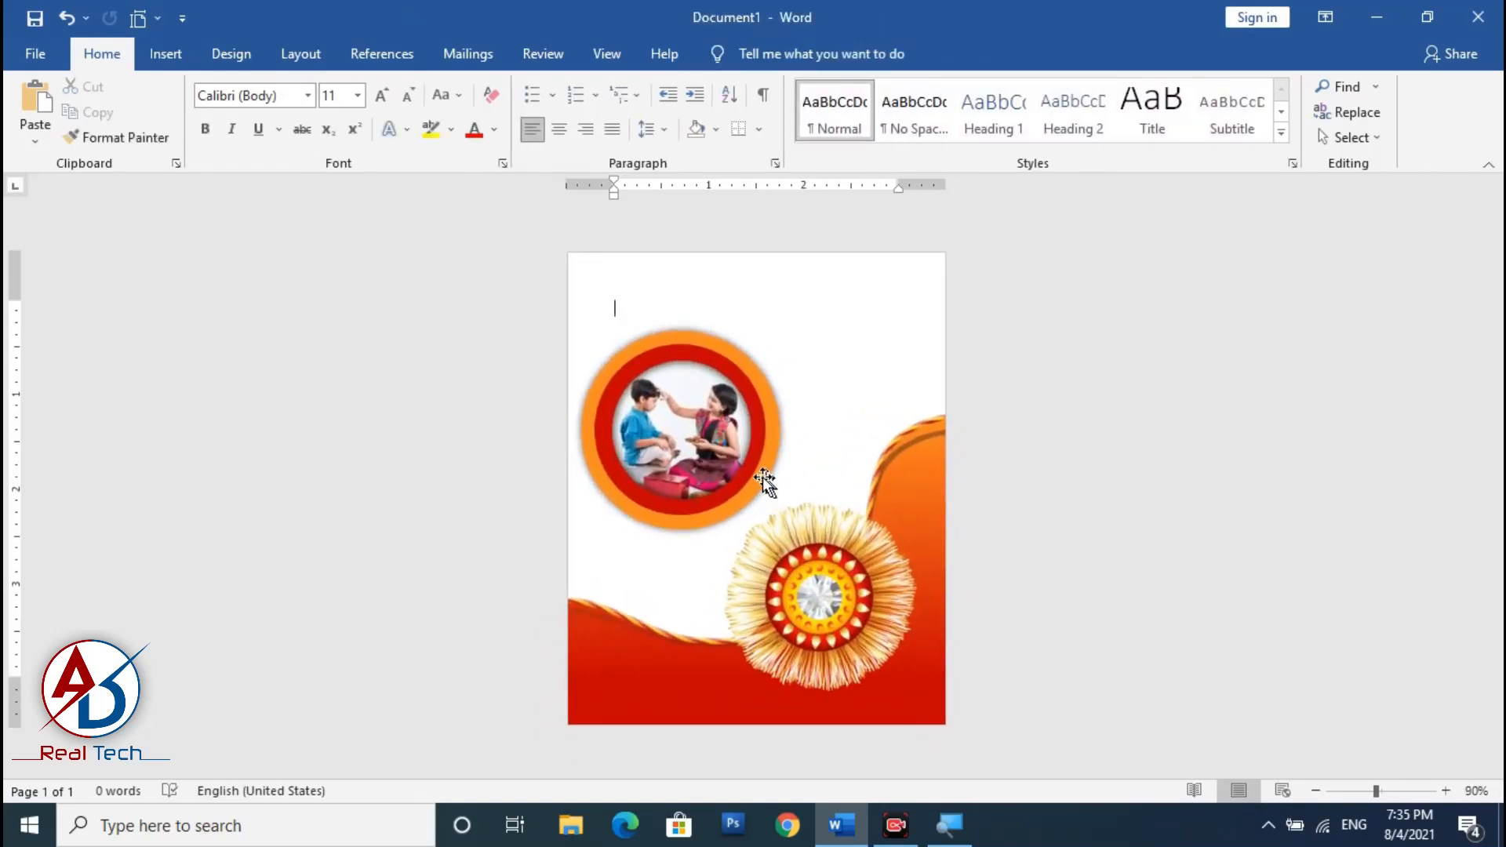
{"action": "left_click_drag", "start_coordinate": [733, 453], "coordinate": [733, 443]}
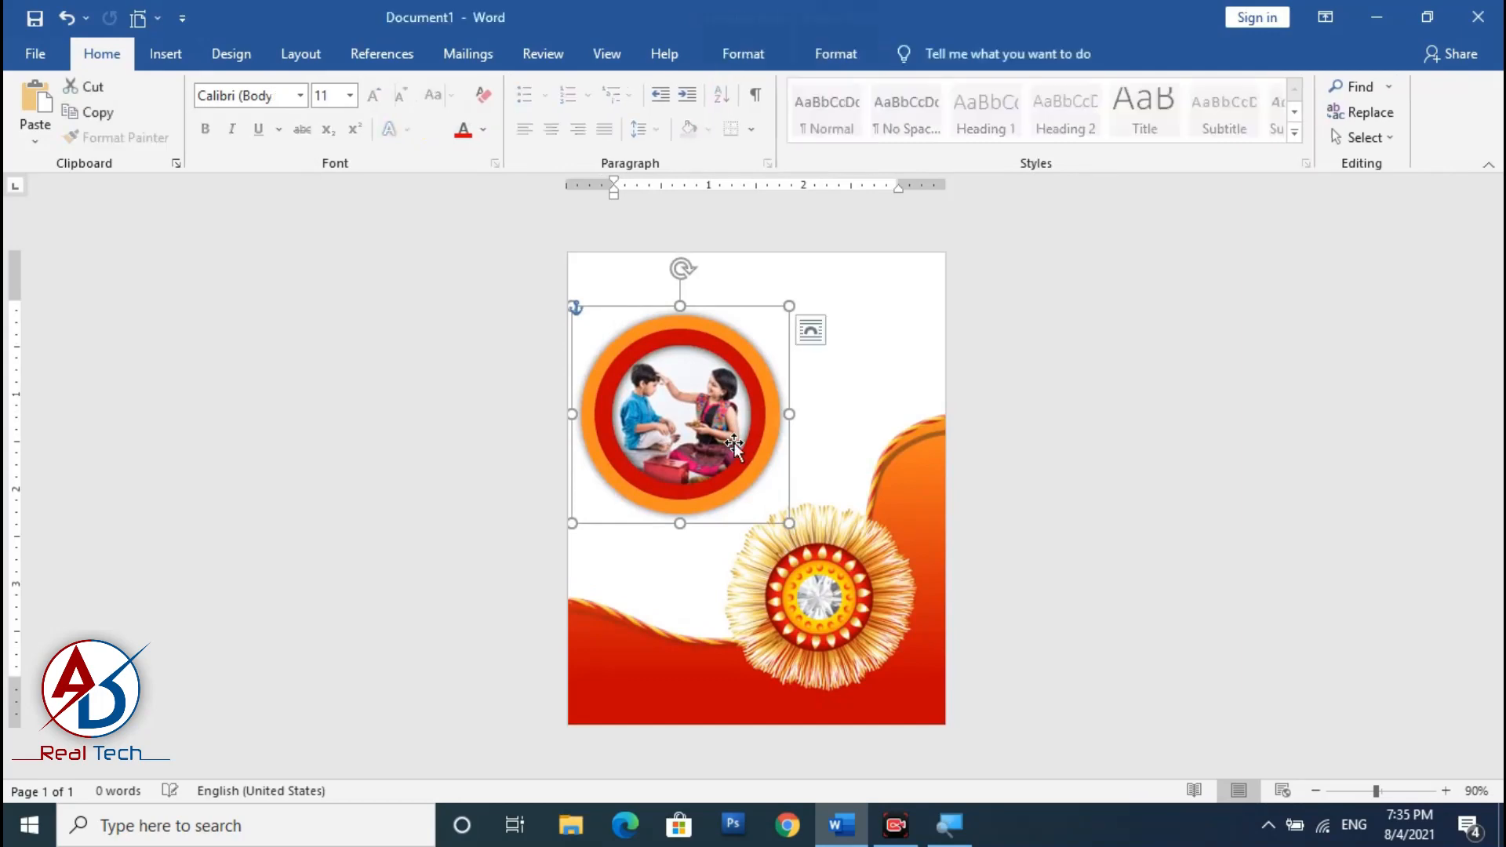
{"action": "left_click", "coordinate": [698, 278]}
{"action": "left_click", "coordinate": [161, 55]}
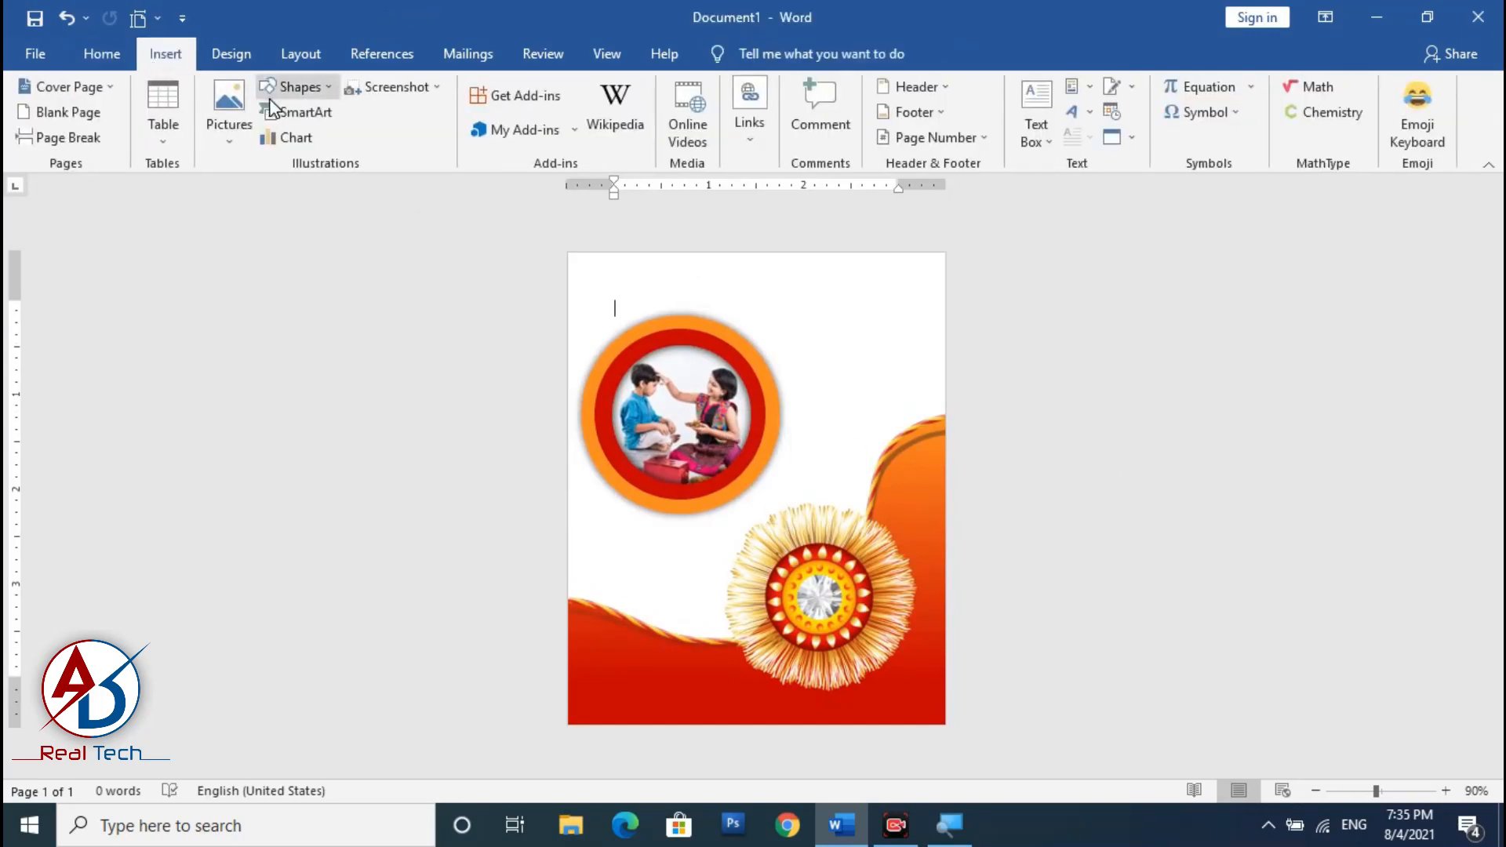
{"action": "left_click", "coordinate": [239, 115]}
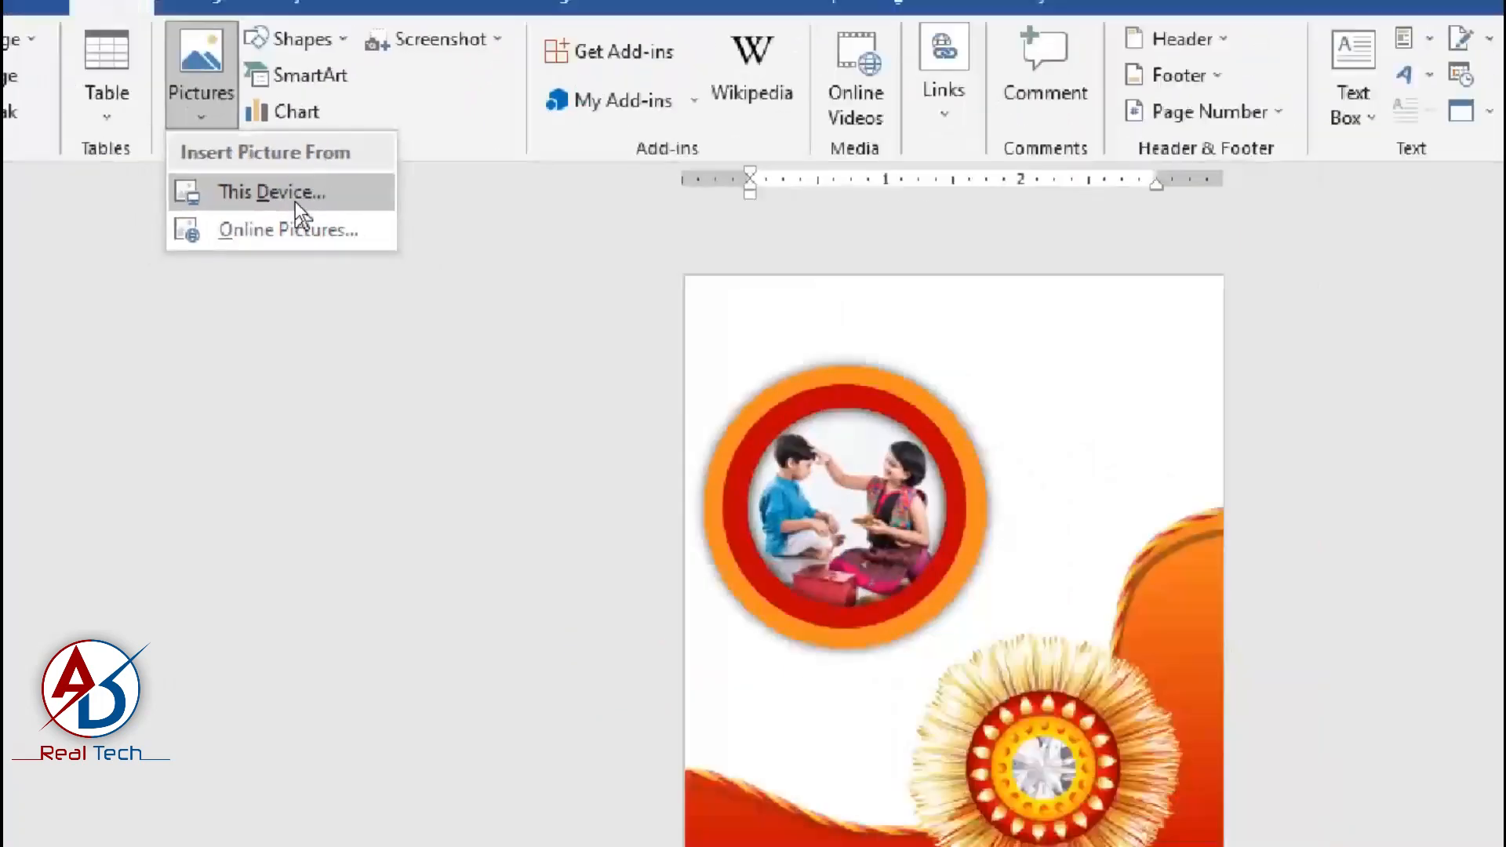
{"action": "left_click", "coordinate": [295, 200]}
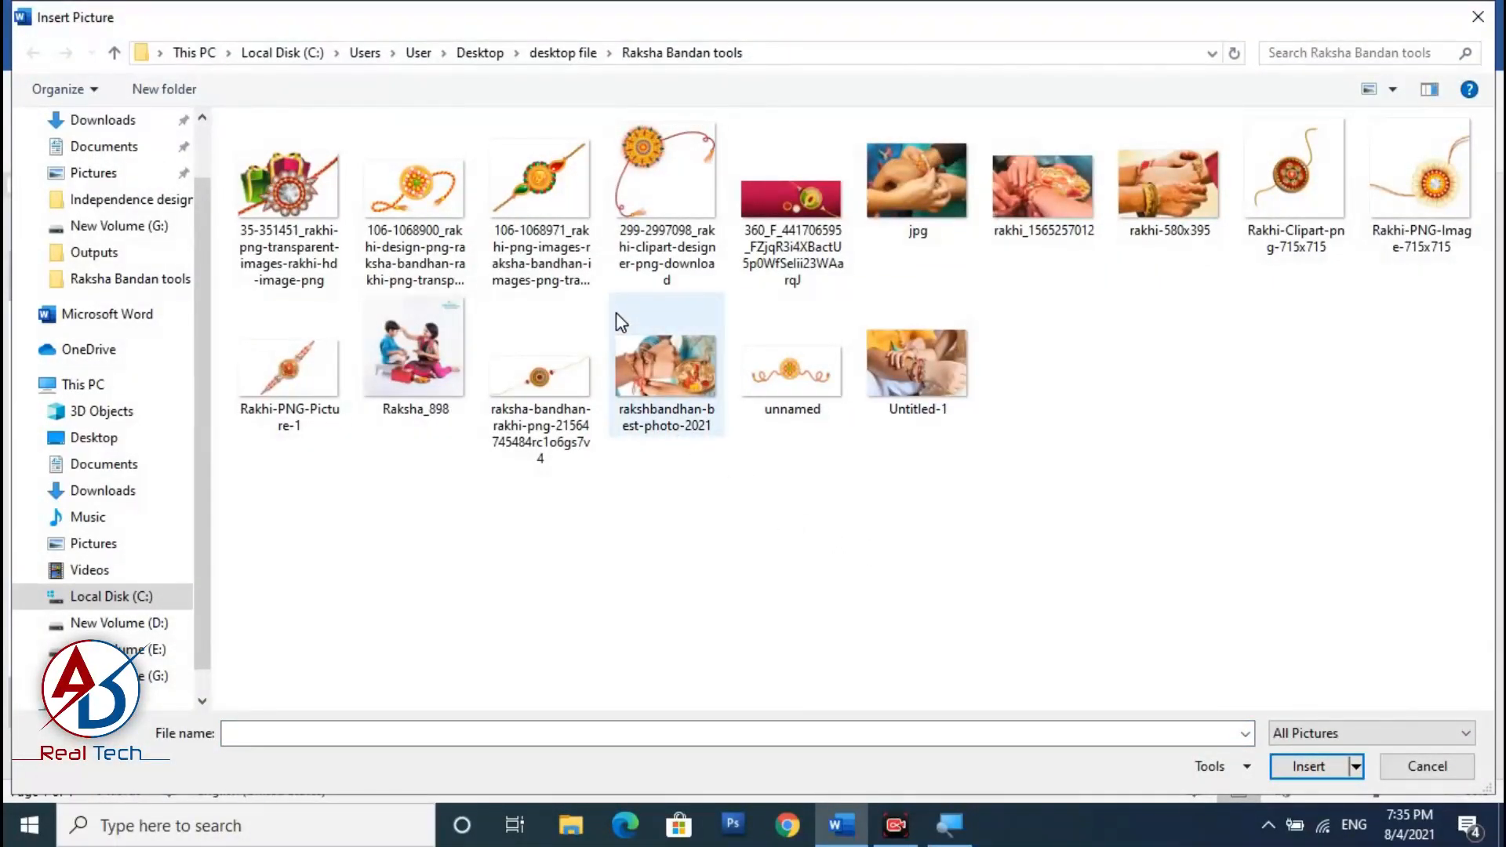
{"action": "left_click", "coordinate": [563, 218]}
{"action": "left_click", "coordinate": [1309, 766]}
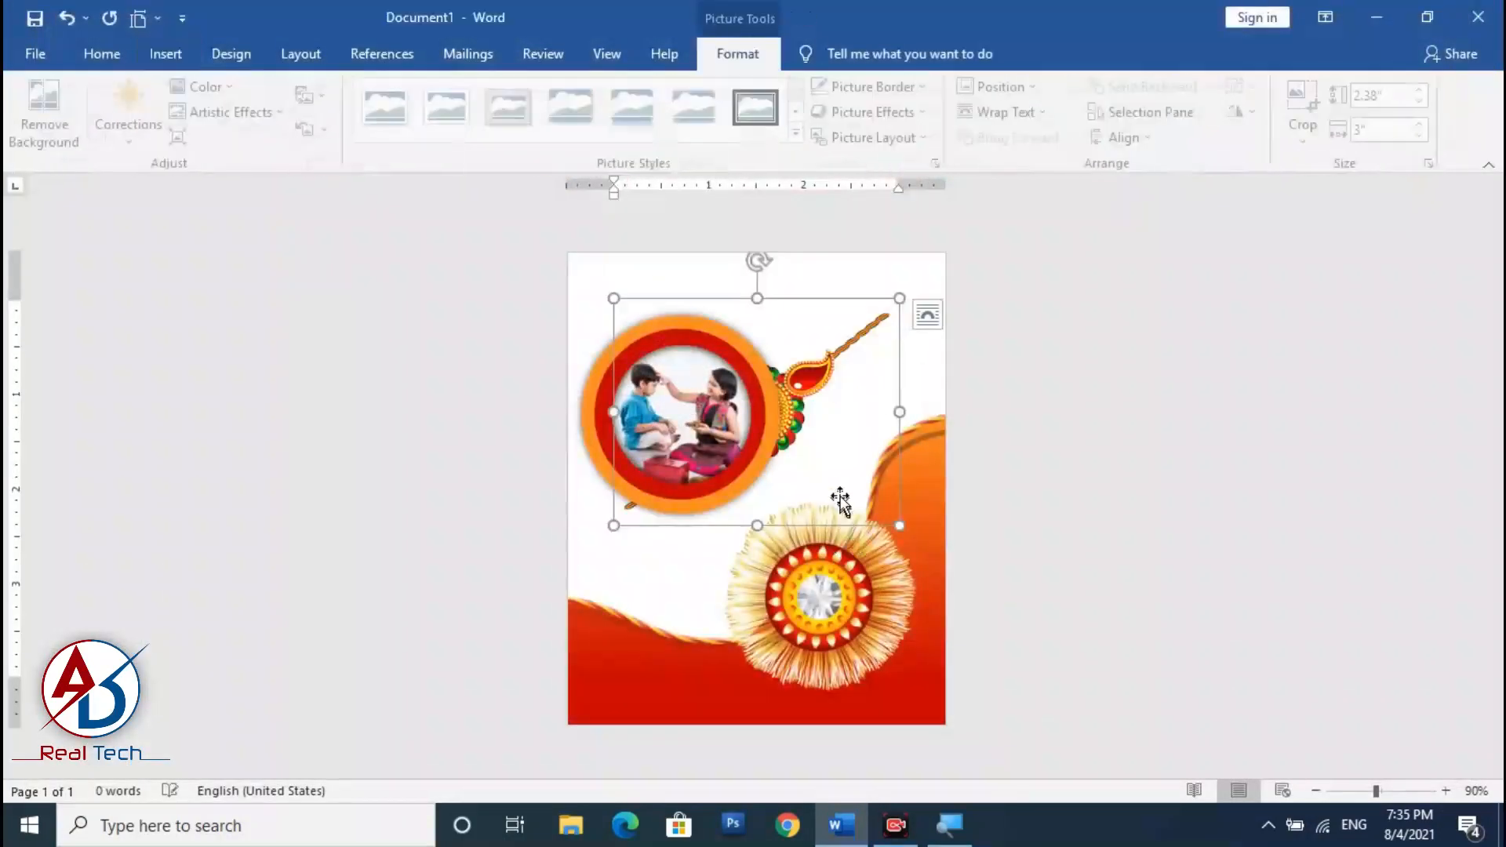
{"action": "left_click", "coordinate": [1020, 116]}
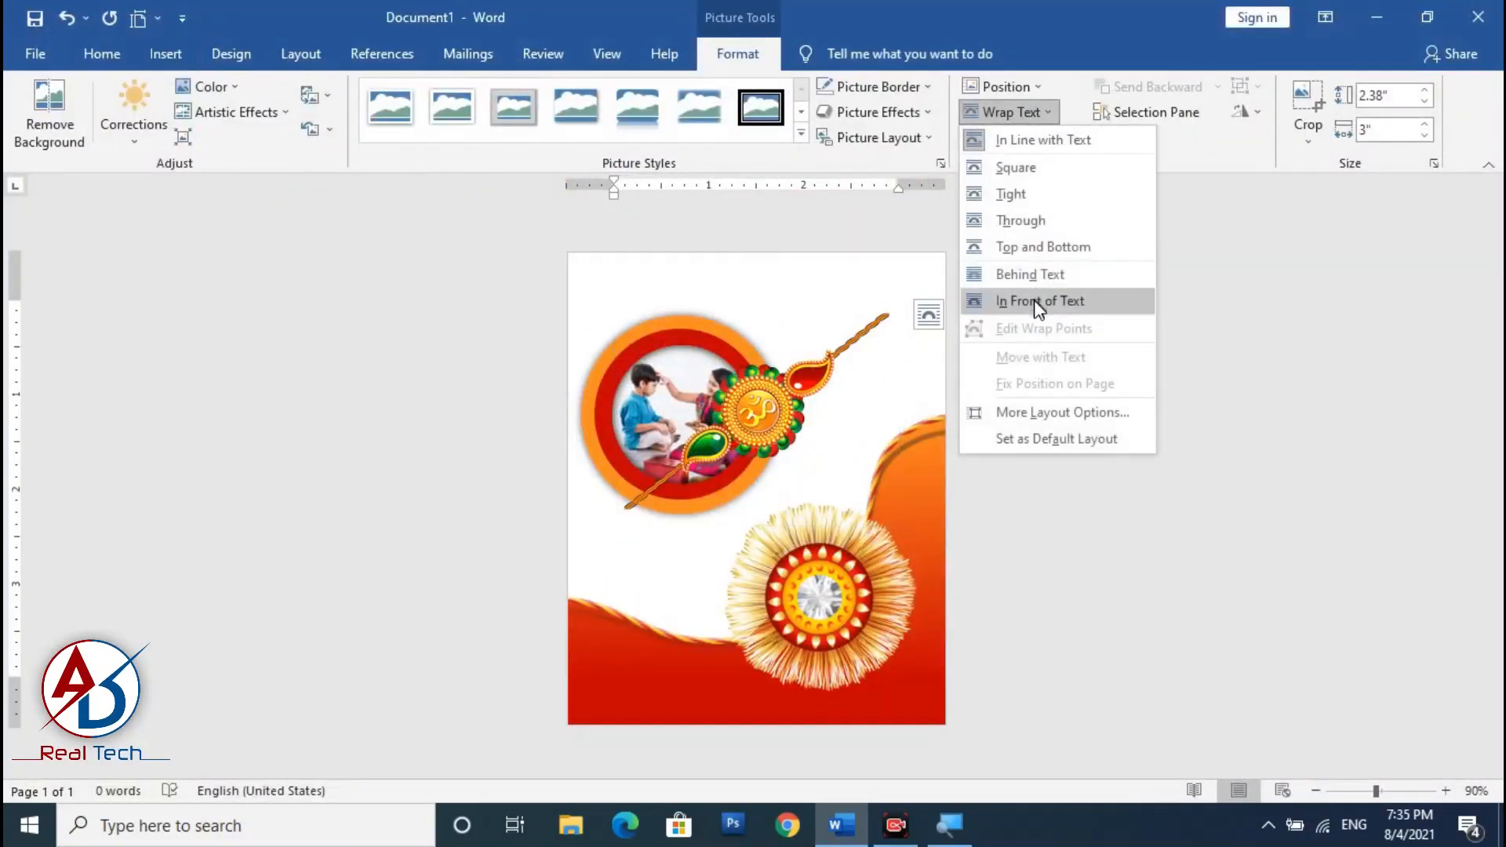
{"action": "left_click", "coordinate": [1032, 299]}
Rotate the new rakhi until its string hangs vertically, place it over the photo circle's left edge and shrink it to about 1.66 x 2.09 inches
{"action": "left_click_drag", "start_coordinate": [756, 271], "coordinate": [604, 298]}
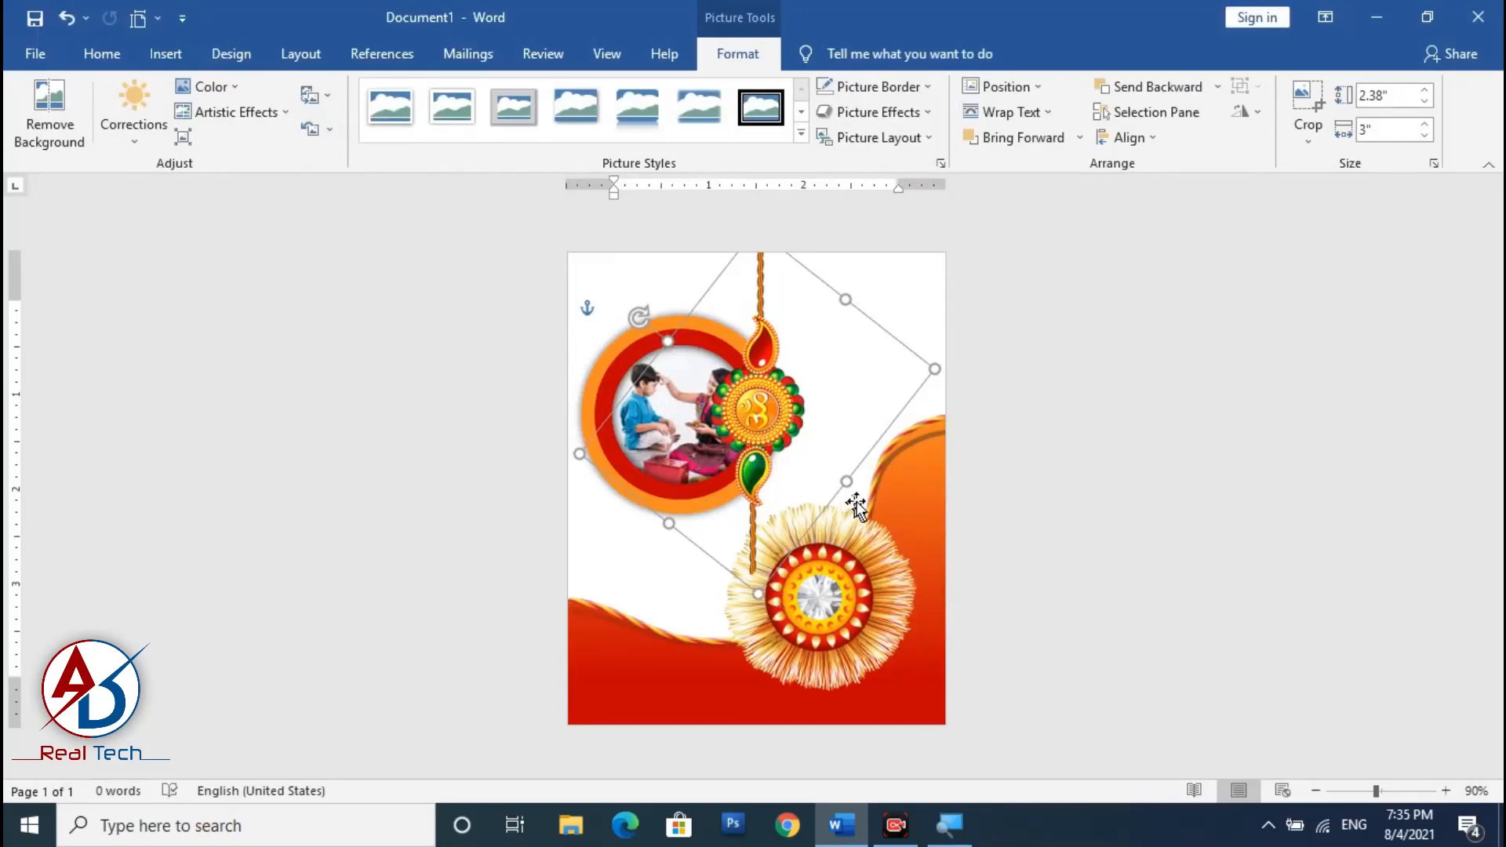
{"action": "left_click_drag", "start_coordinate": [773, 416], "coordinate": [643, 382]}
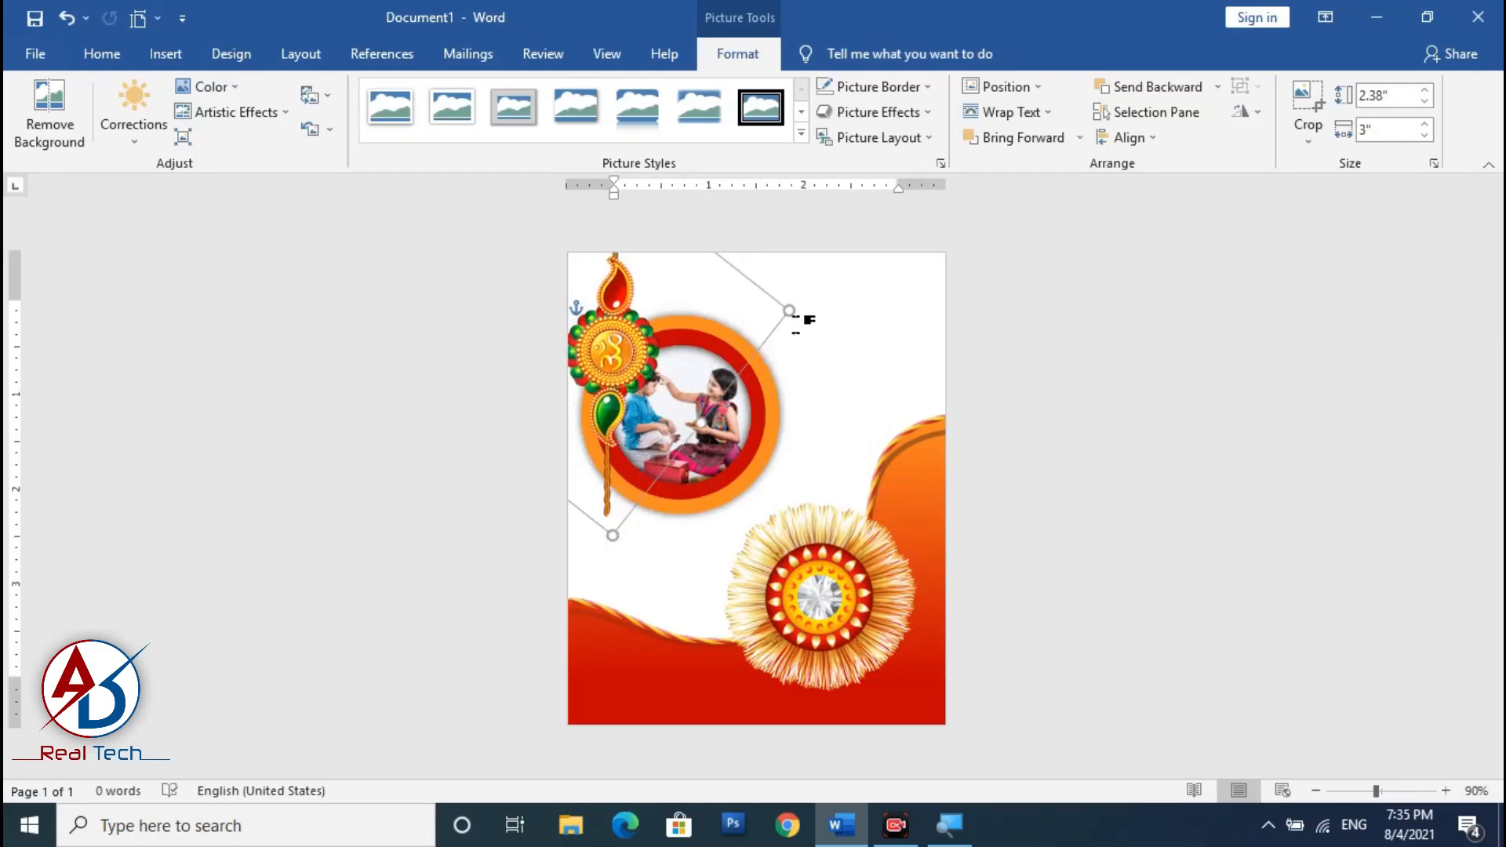
{"action": "left_click_drag", "start_coordinate": [786, 311], "coordinate": [678, 345]}
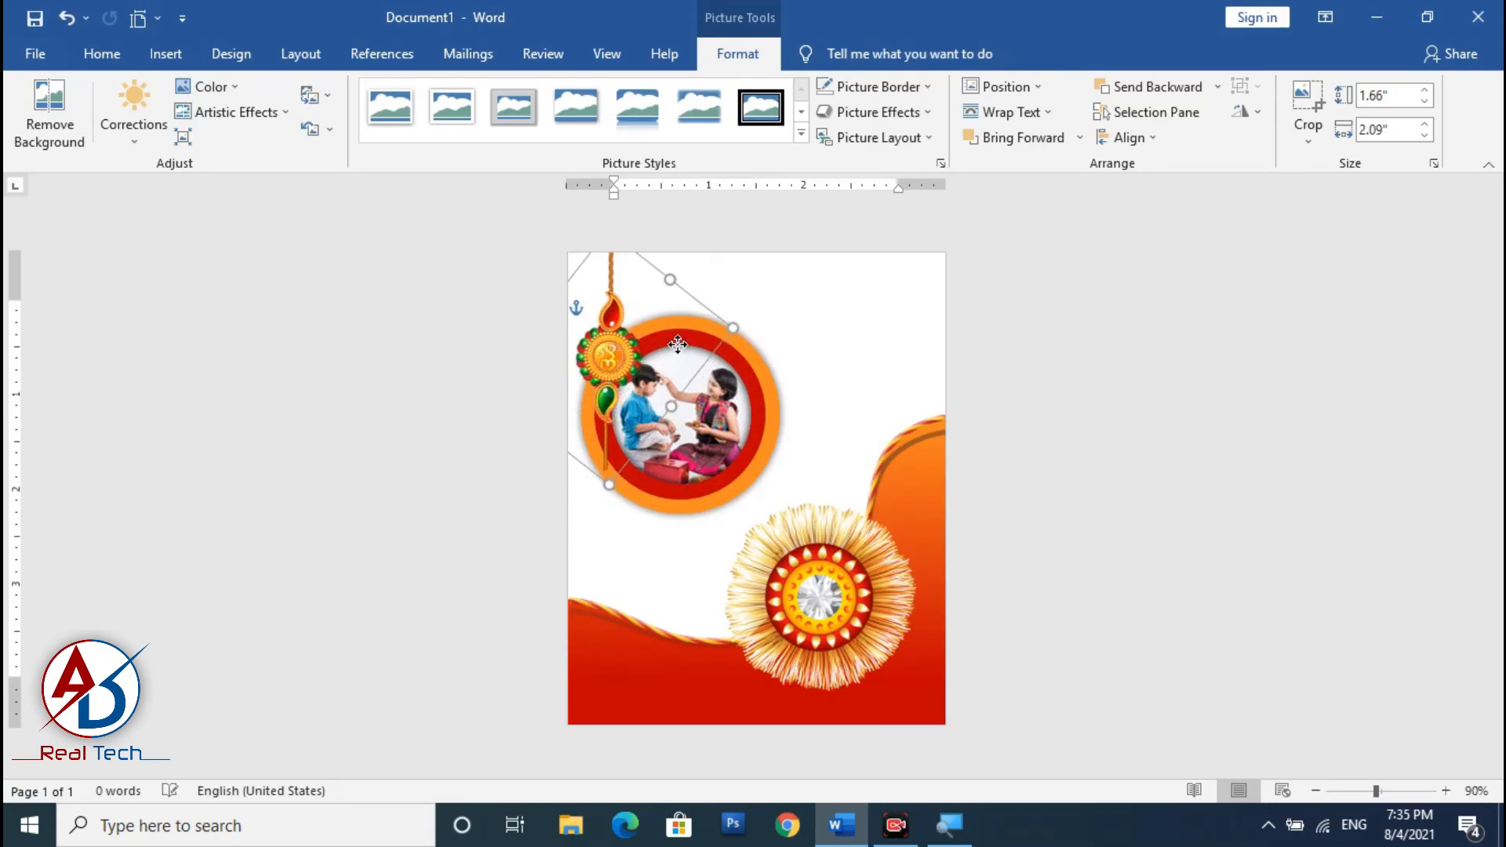
{"action": "left_click", "coordinate": [1047, 428]}
{"action": "scroll", "coordinate": [788, 557], "scroll_direction": "down", "scroll_amount": 3}
{"action": "scroll", "coordinate": [788, 557], "scroll_direction": "up", "scroll_amount": 4}
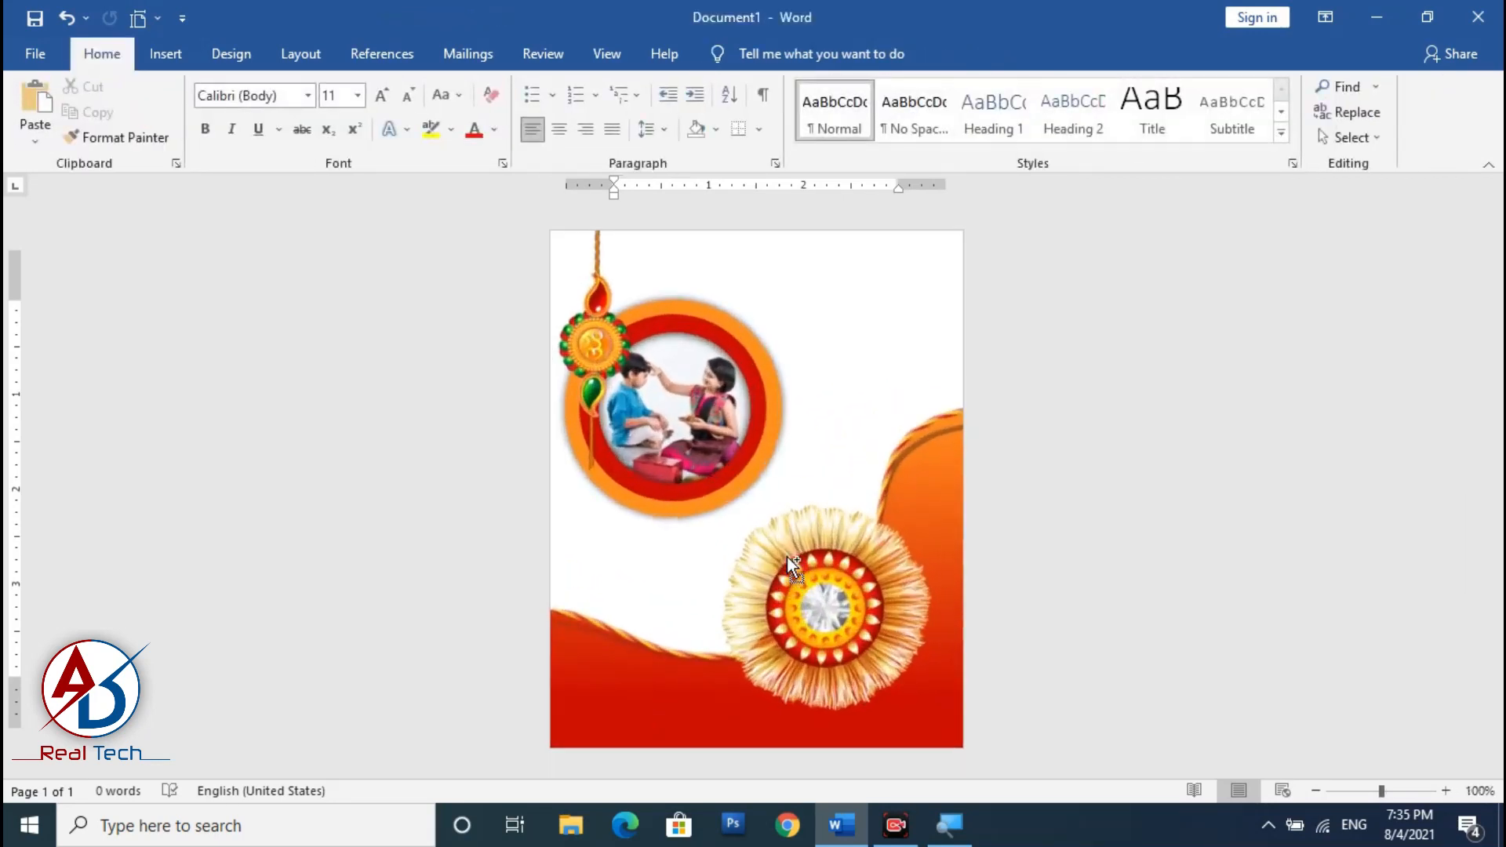
Fine-tune the hanging rakhi and the photo circle group so the rakhi overlaps the orange ring's left edge, then deselect
{"action": "left_click", "coordinate": [624, 428]}
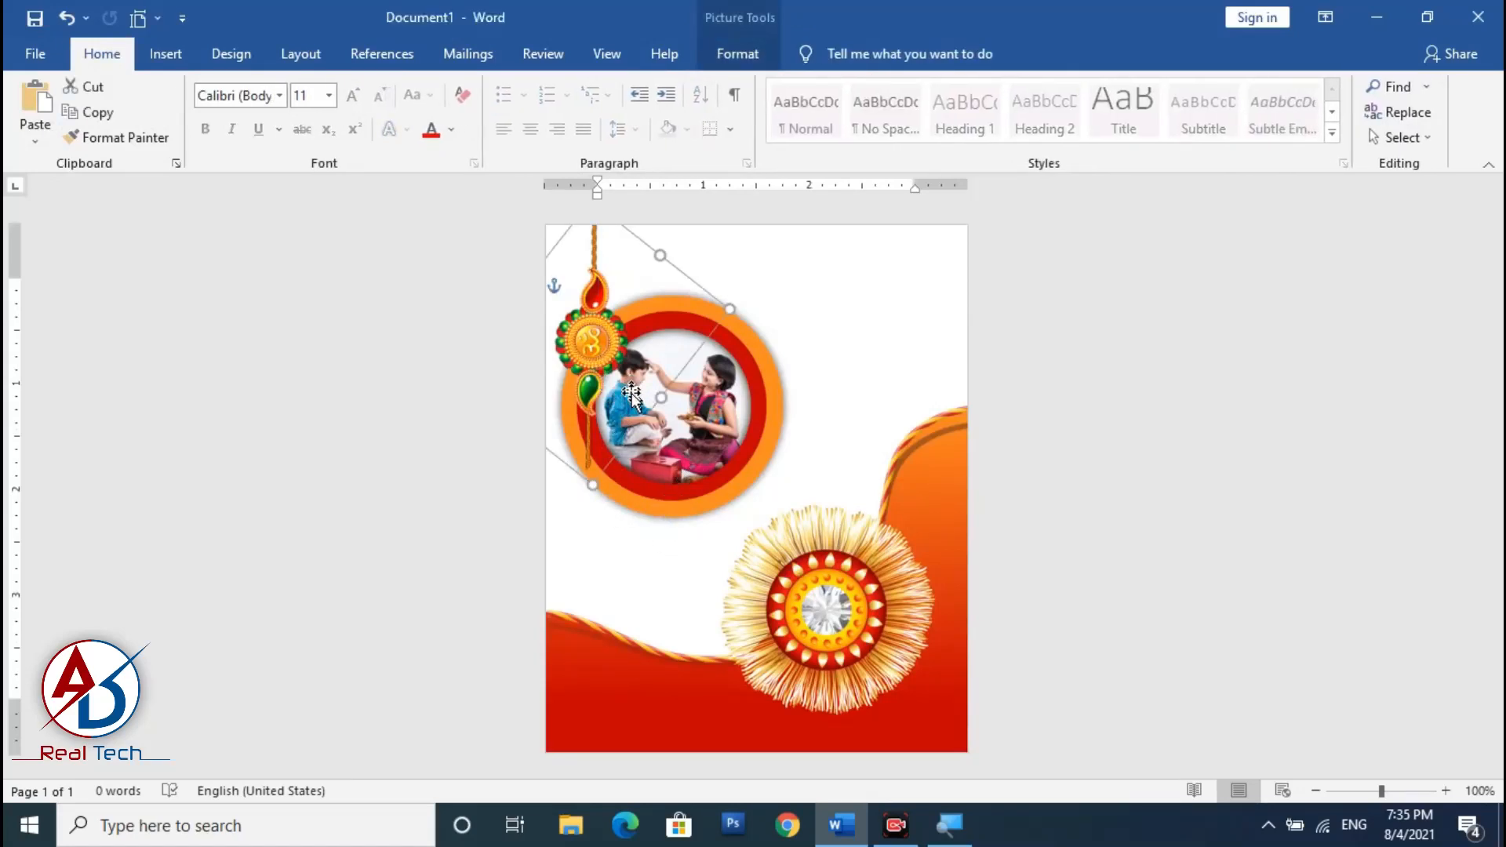
{"action": "left_click_drag", "start_coordinate": [631, 391], "coordinate": [591, 365]}
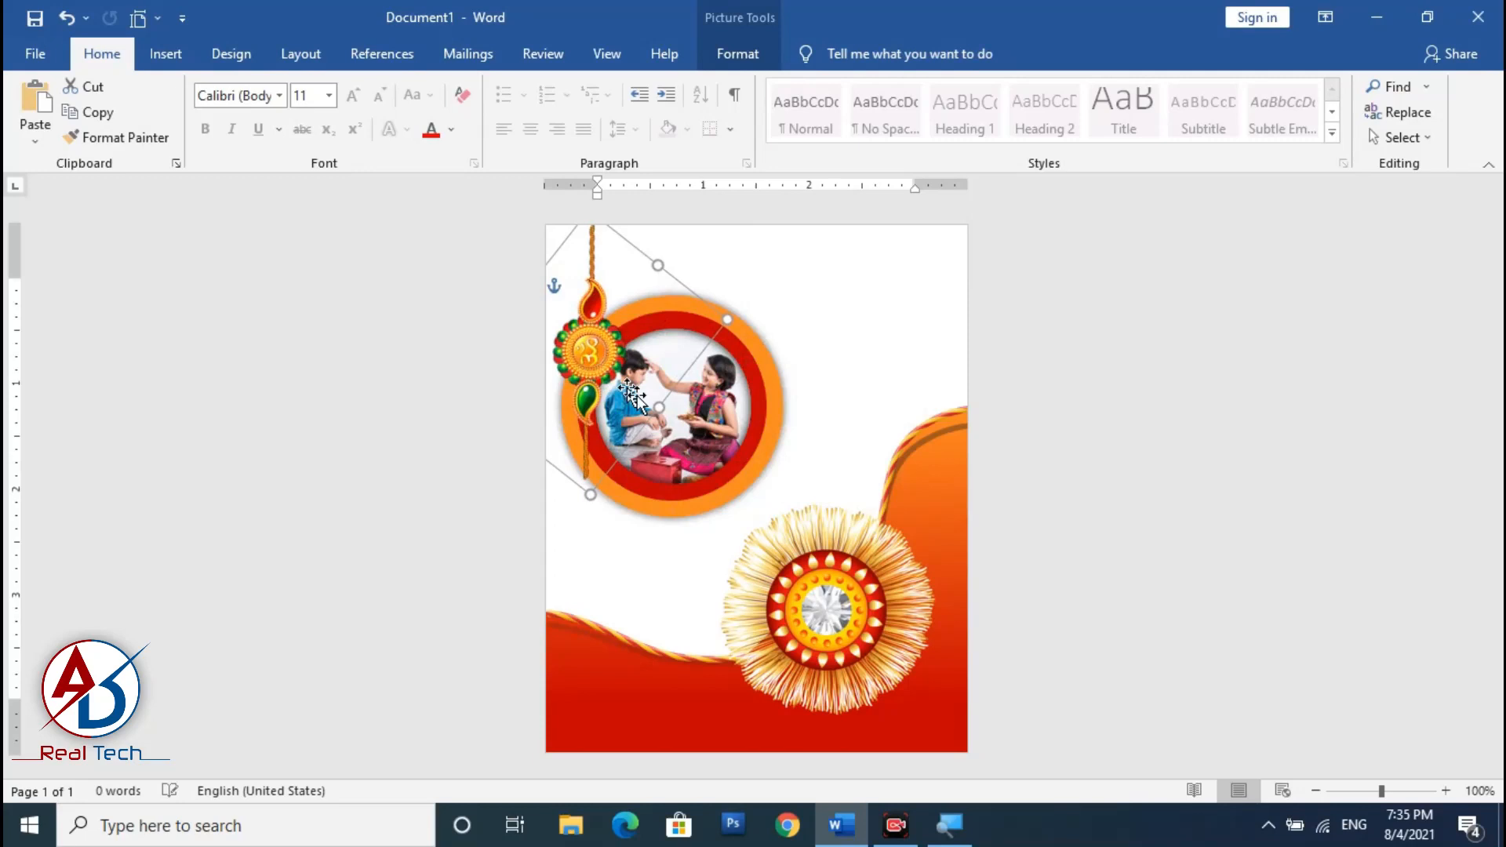
{"action": "left_click", "coordinate": [730, 482]}
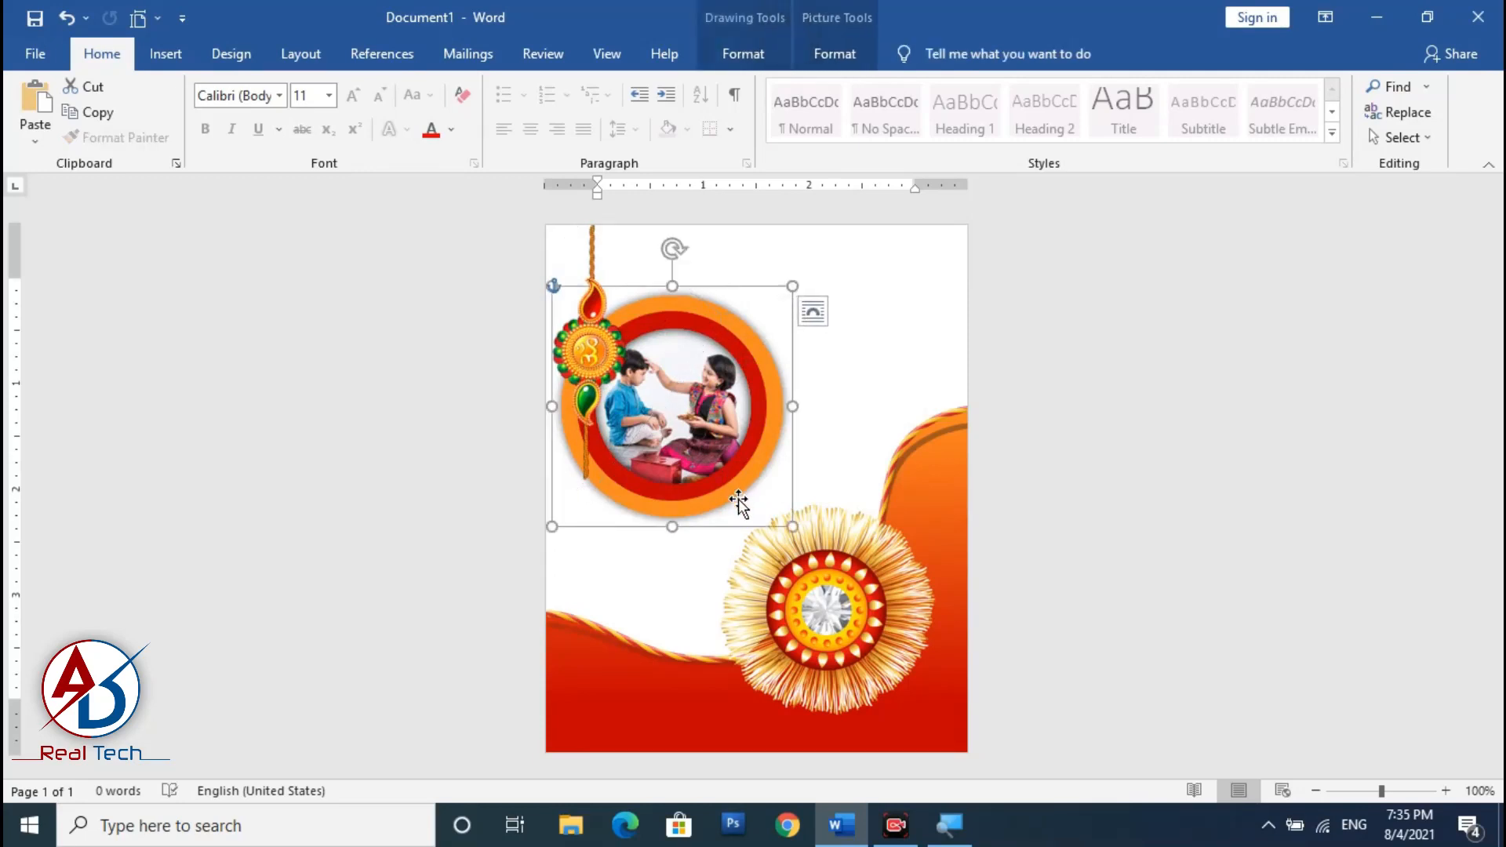
{"action": "left_click", "coordinate": [590, 369]}
{"action": "key", "text": "Left"}
{"action": "key", "text": "Left"}
{"action": "key", "text": "Left"}
{"action": "key", "text": "Left"}
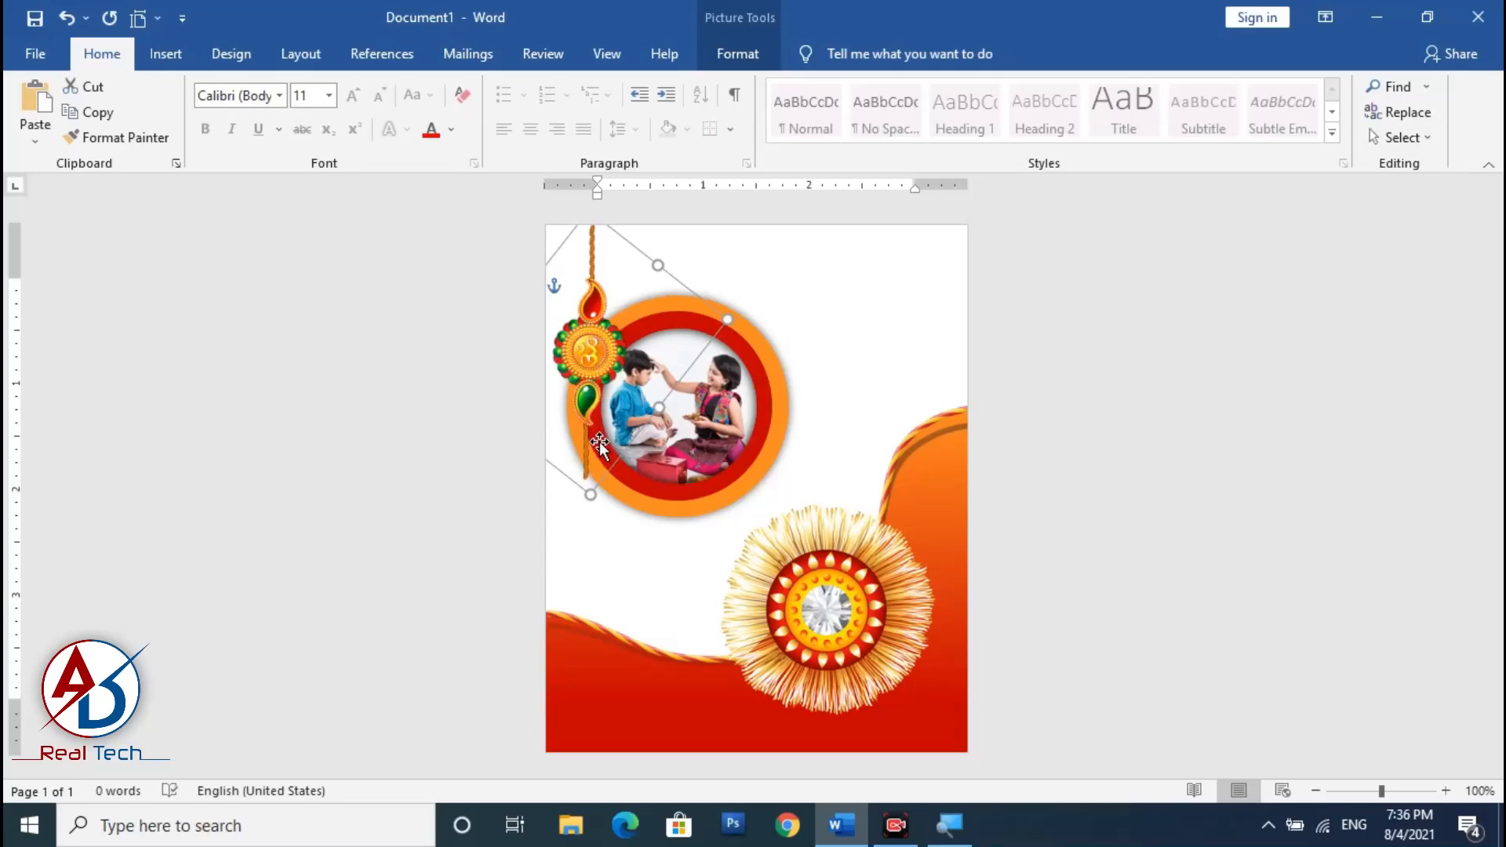
{"action": "key", "text": "Right"}
{"action": "key", "text": "Right"}
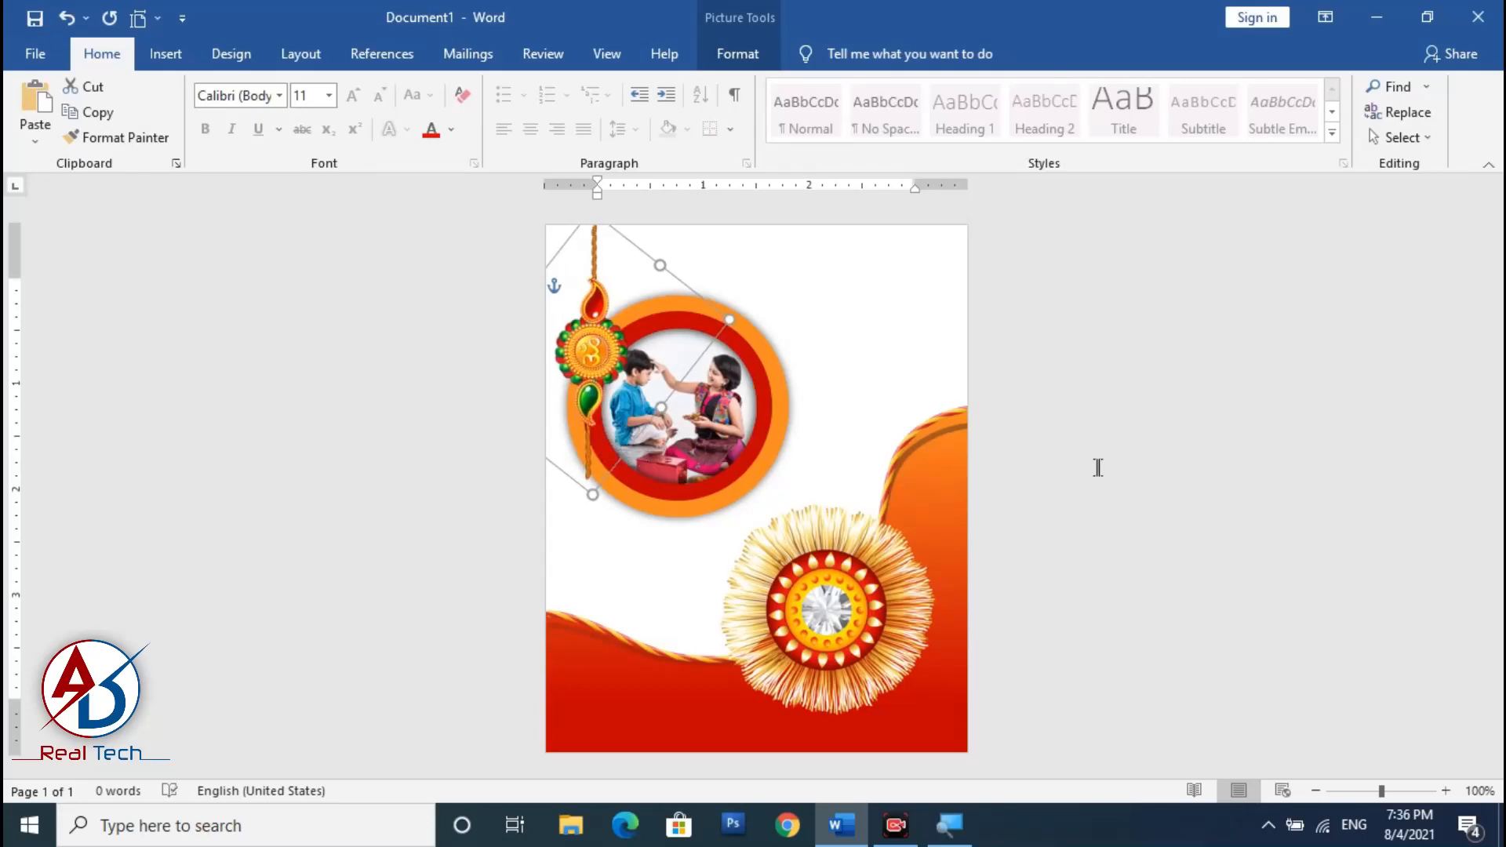
{"action": "left_click", "coordinate": [1143, 459]}
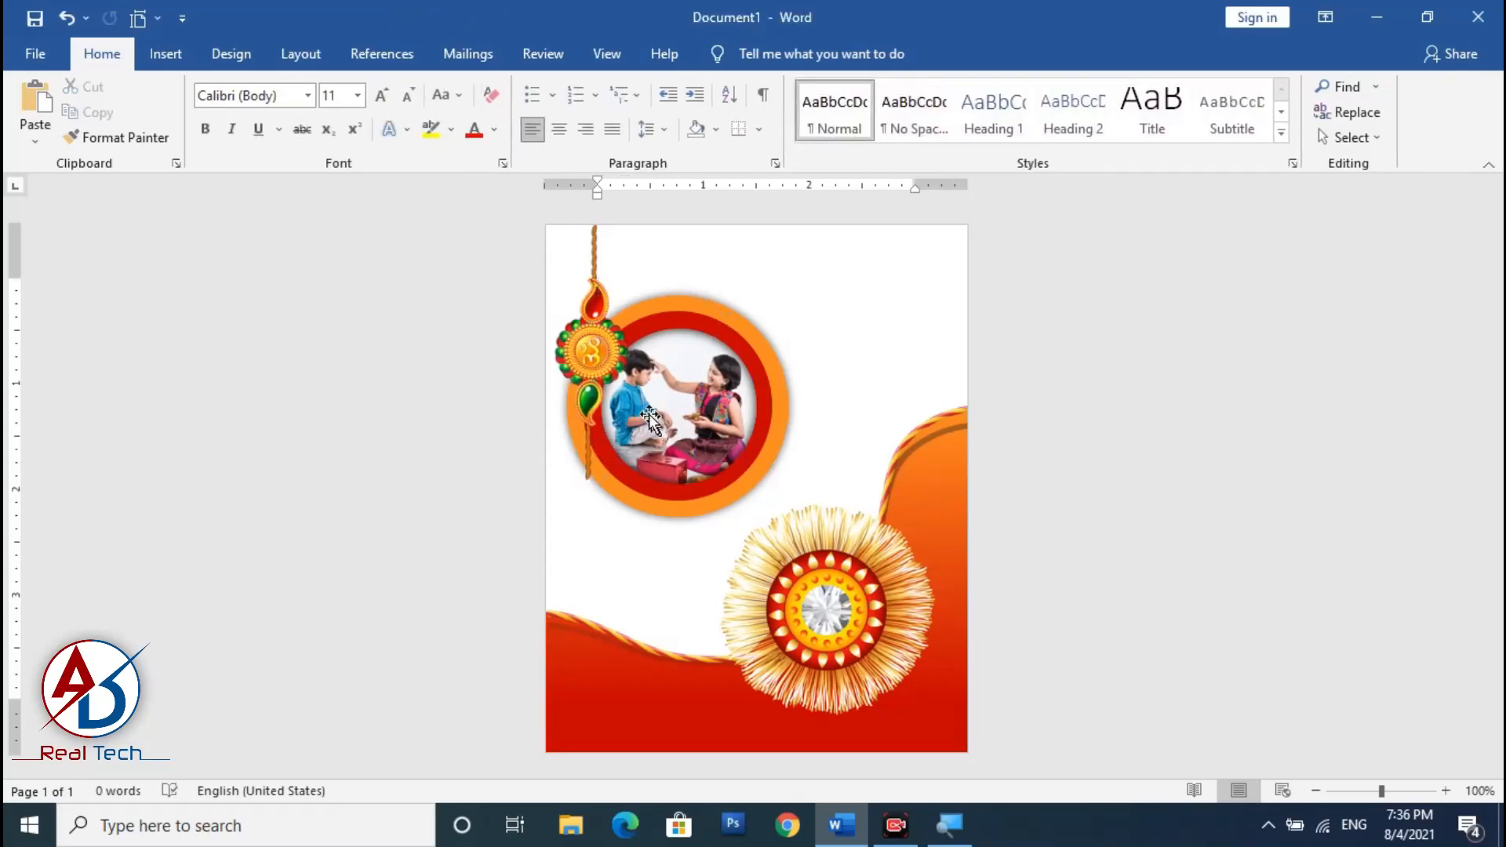
{"action": "left_click", "coordinate": [165, 53]}
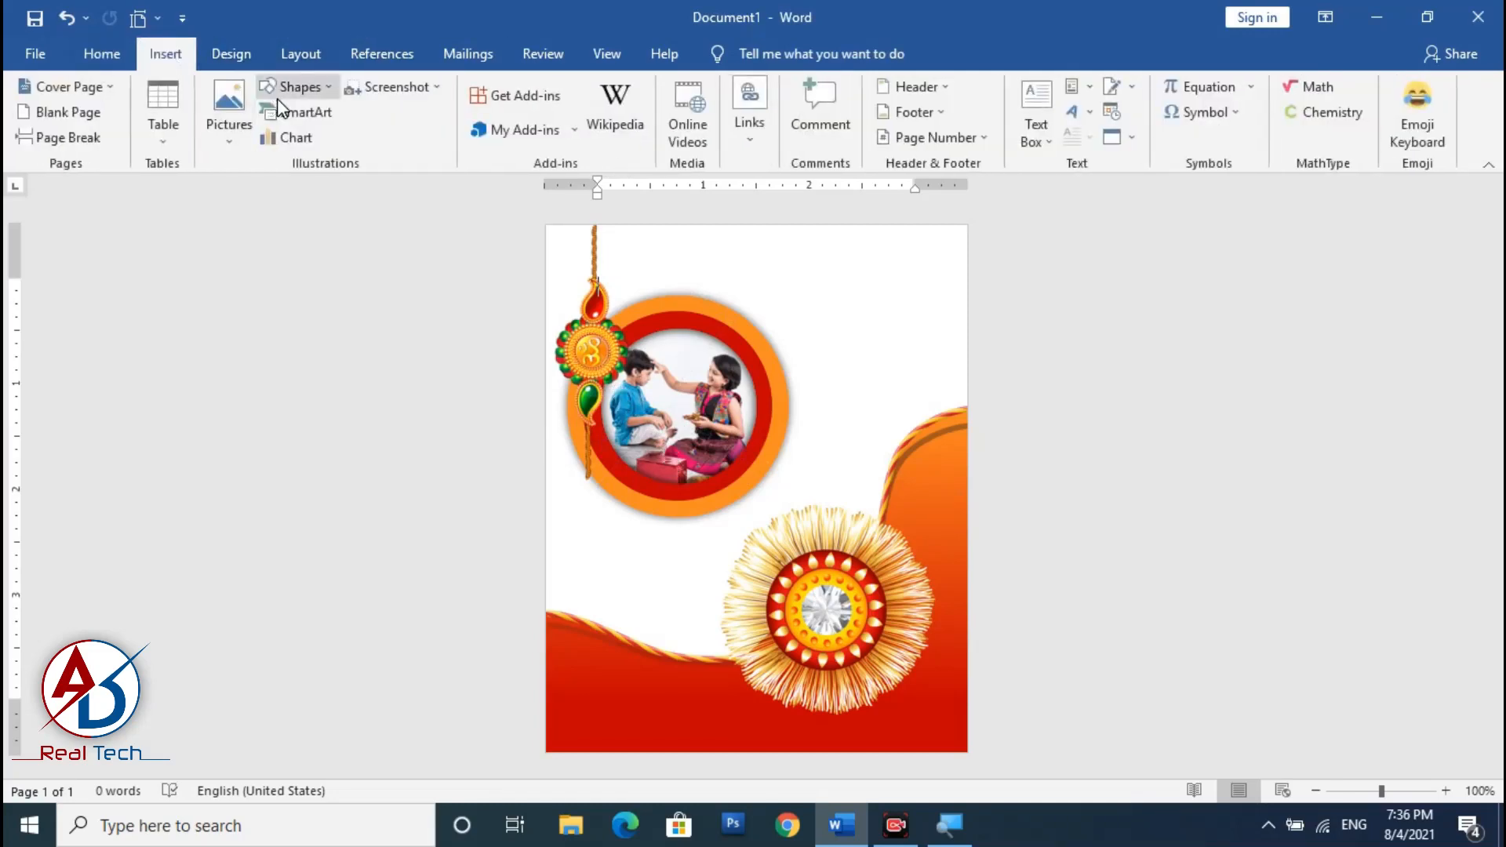
{"action": "left_click", "coordinate": [229, 114]}
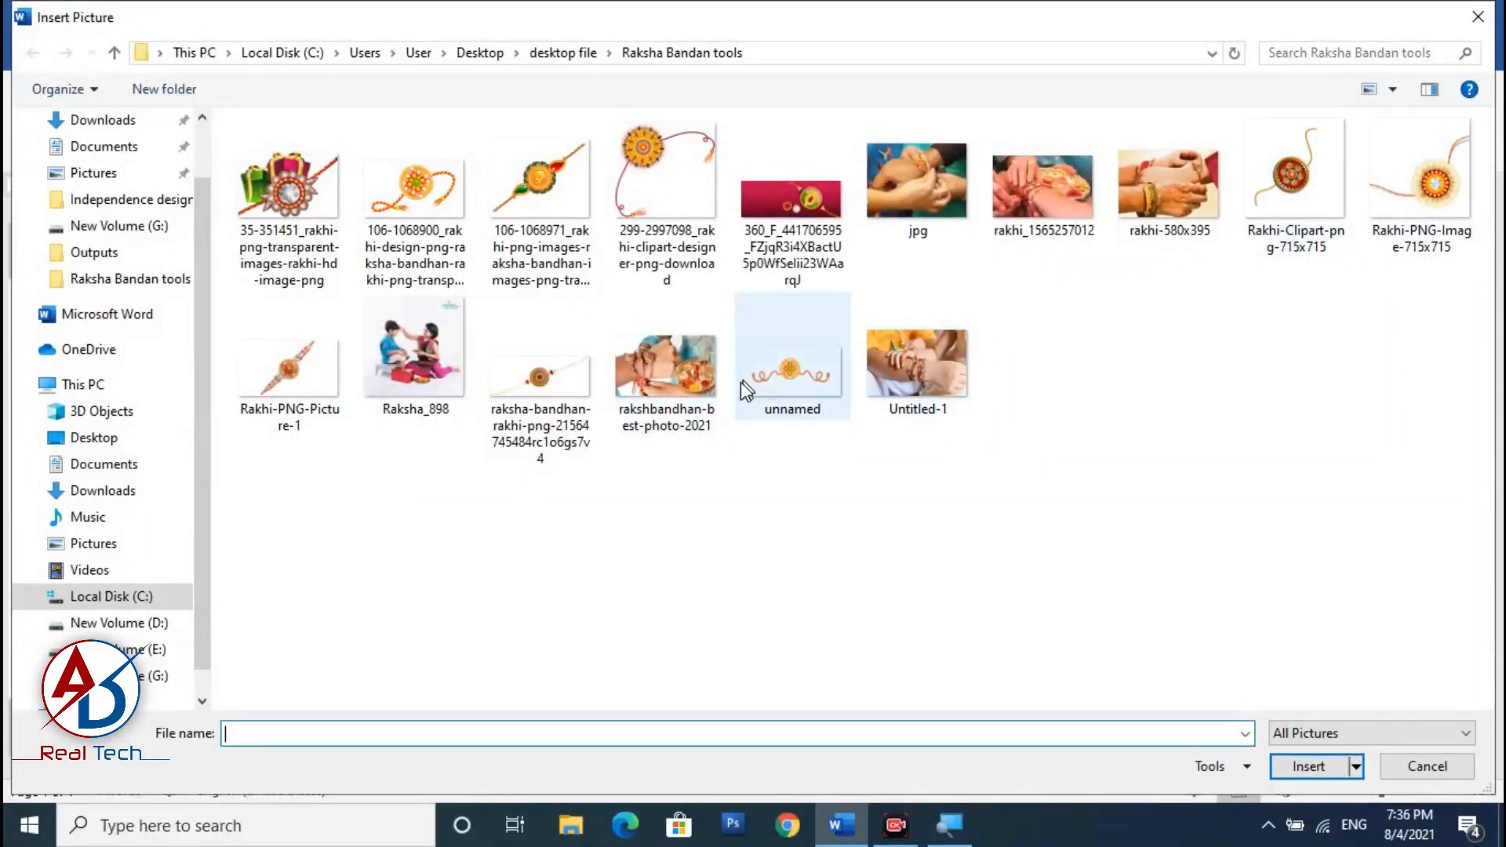
{"action": "left_click", "coordinate": [451, 215]}
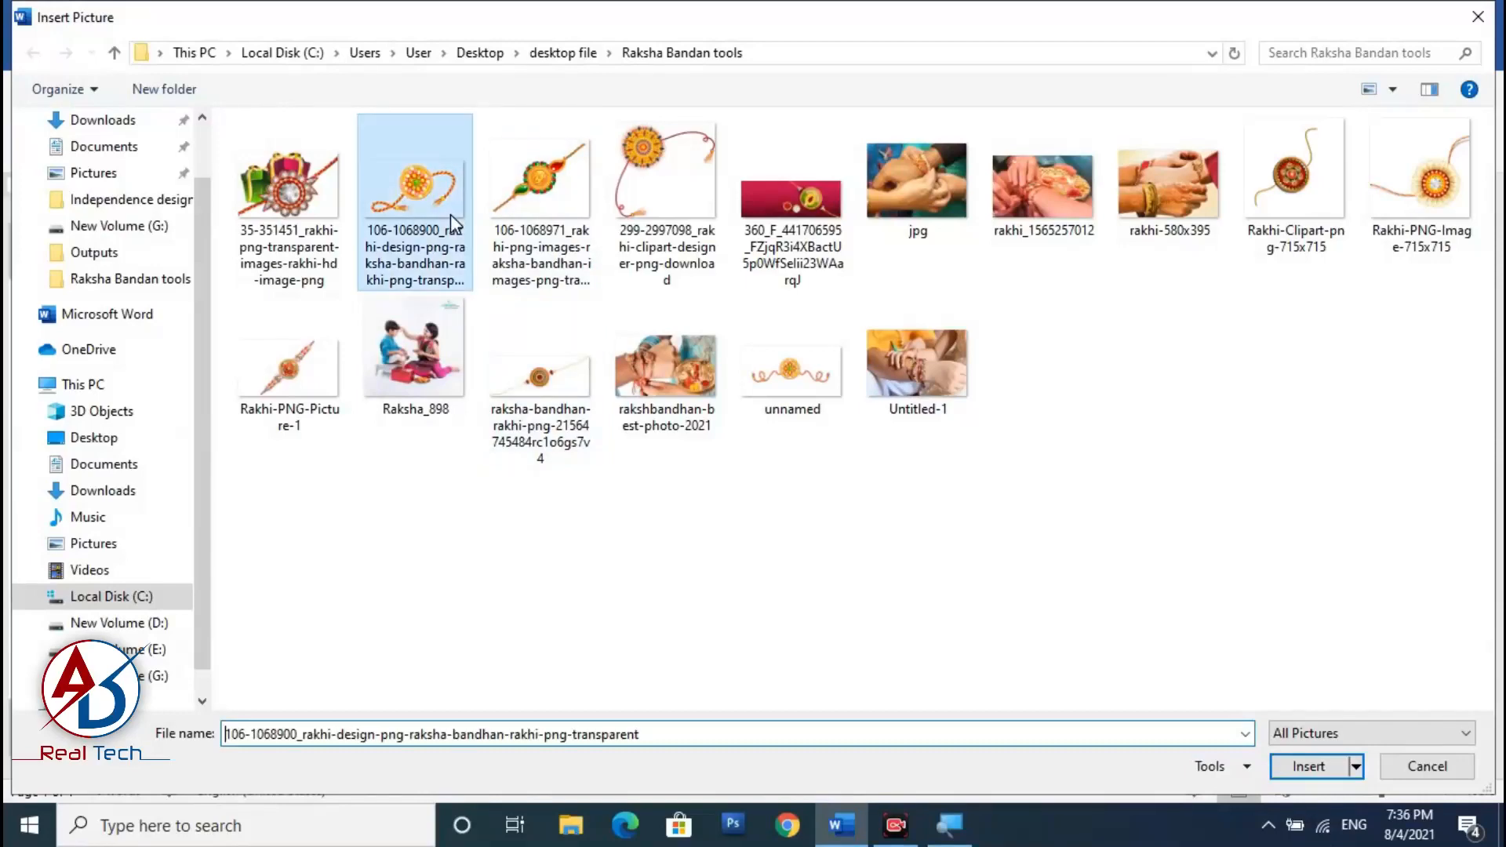
{"action": "left_click", "coordinate": [1329, 772]}
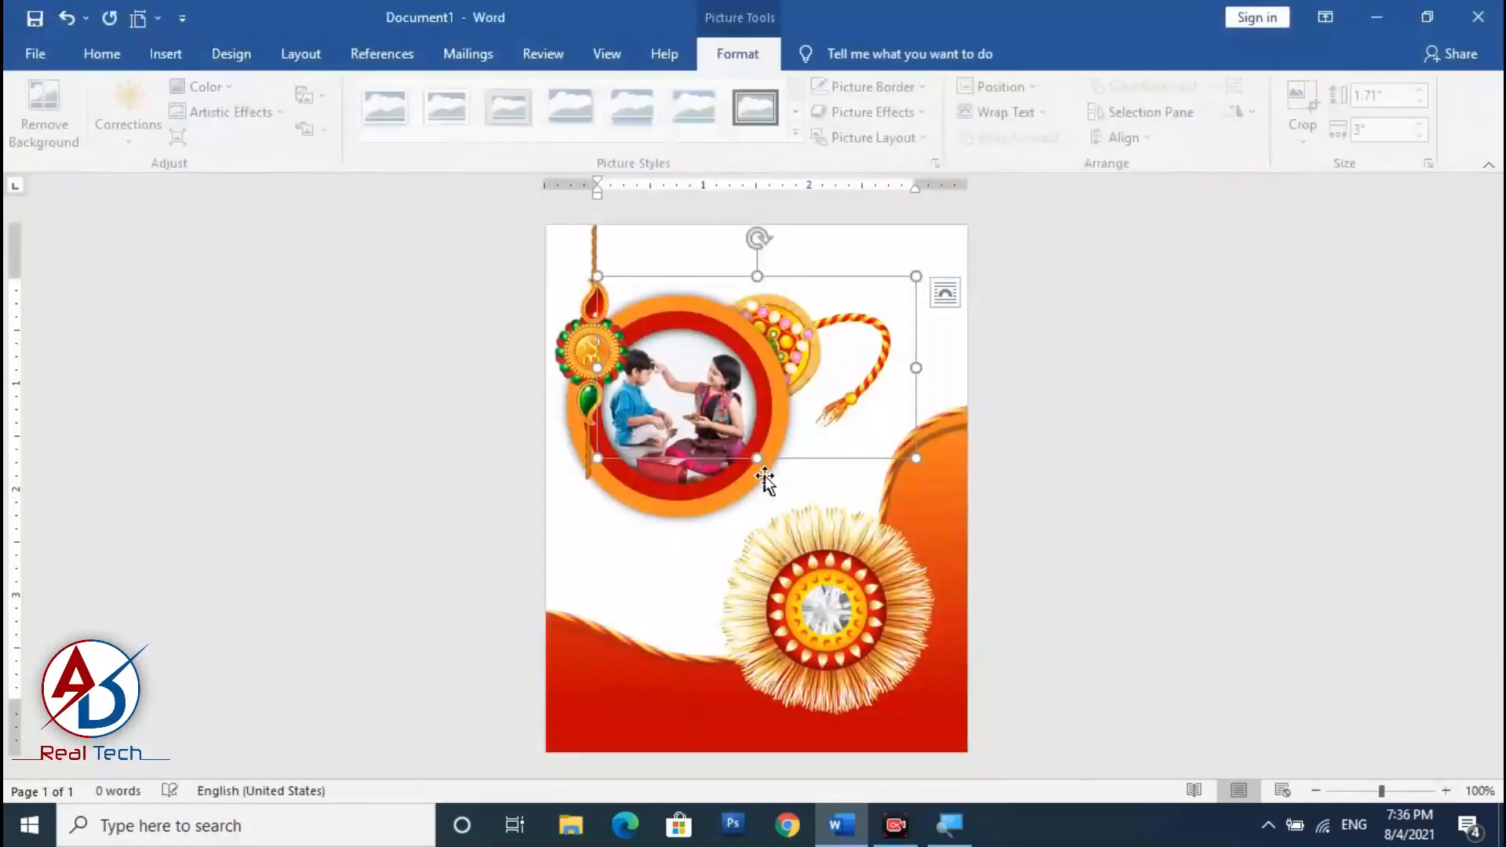
{"action": "left_click", "coordinate": [1007, 116]}
{"action": "left_click", "coordinate": [1039, 256]}
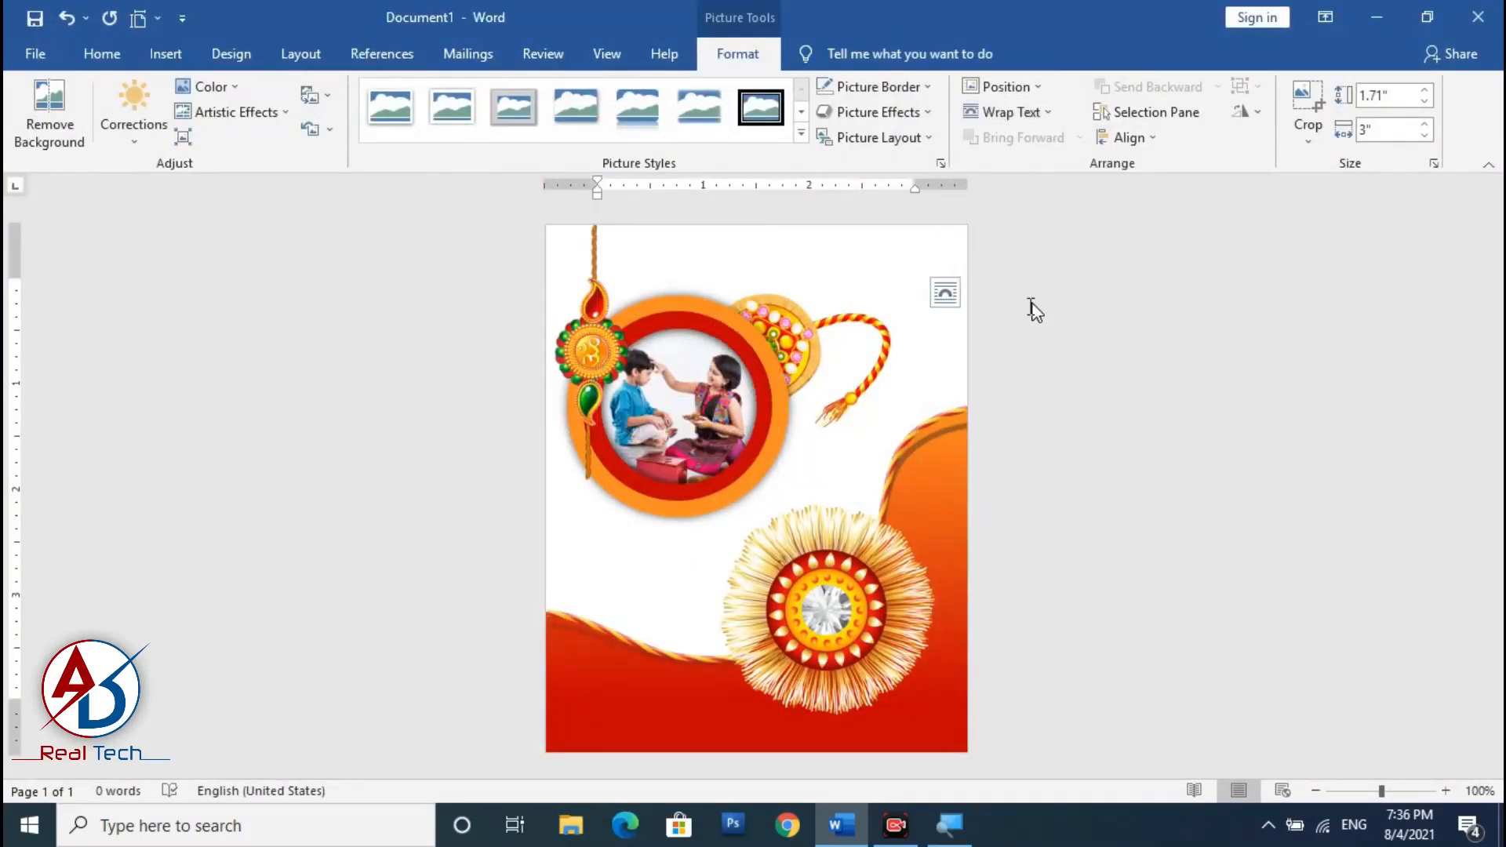
Resize the round rakhi picture to about 1.39 x 2.44 inches and try it over the photo circle's lower right edge
{"action": "left_click_drag", "start_coordinate": [765, 316], "coordinate": [710, 448]}
{"action": "left_click_drag", "start_coordinate": [855, 368], "coordinate": [712, 458]}
{"action": "left_click_drag", "start_coordinate": [644, 500], "coordinate": [710, 458]}
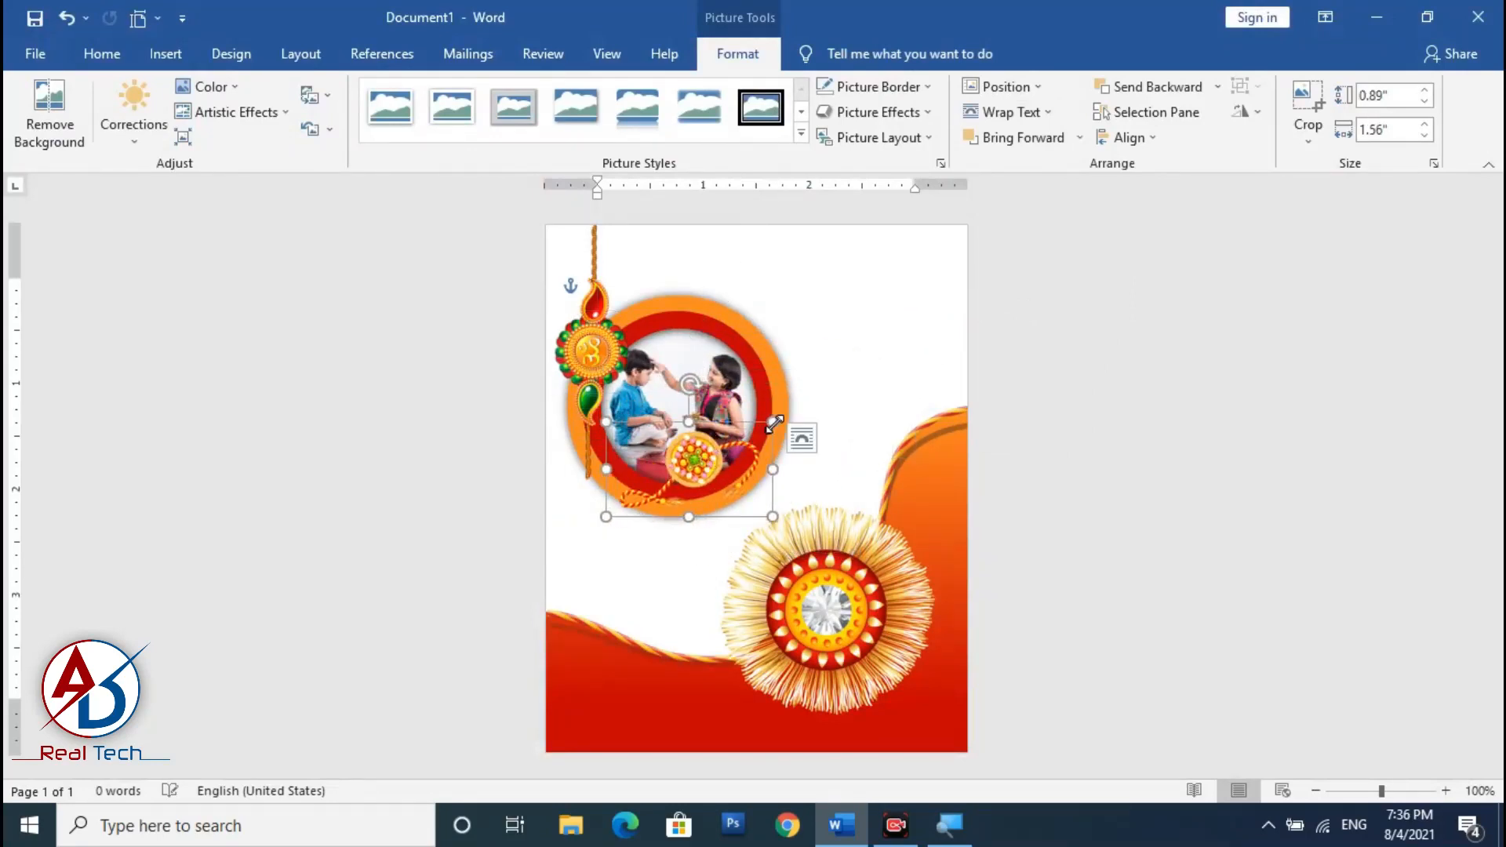
{"action": "left_click_drag", "start_coordinate": [777, 423], "coordinate": [822, 395]}
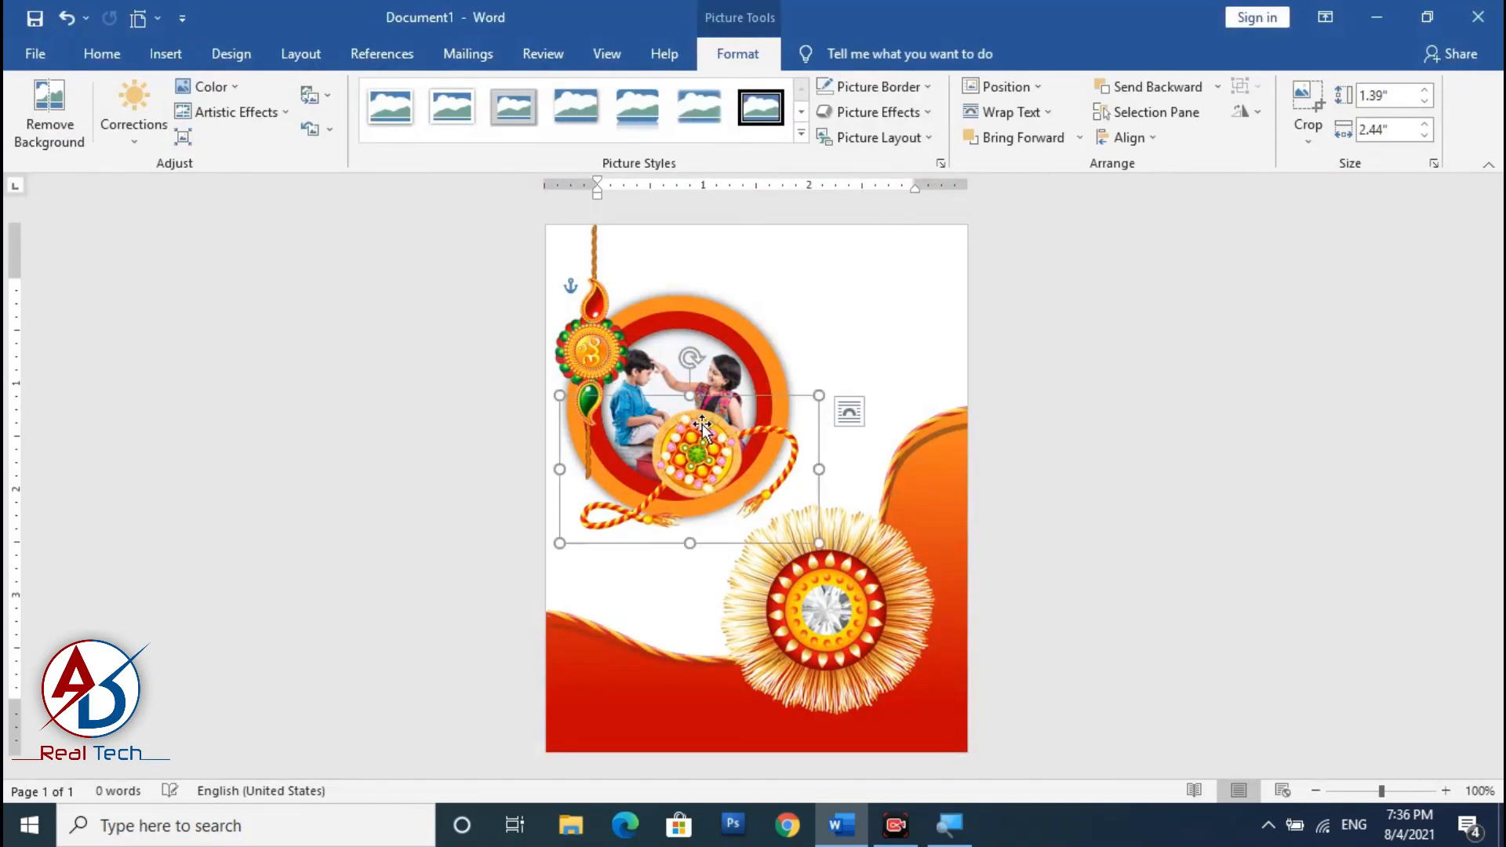
{"action": "left_click_drag", "start_coordinate": [702, 424], "coordinate": [697, 452]}
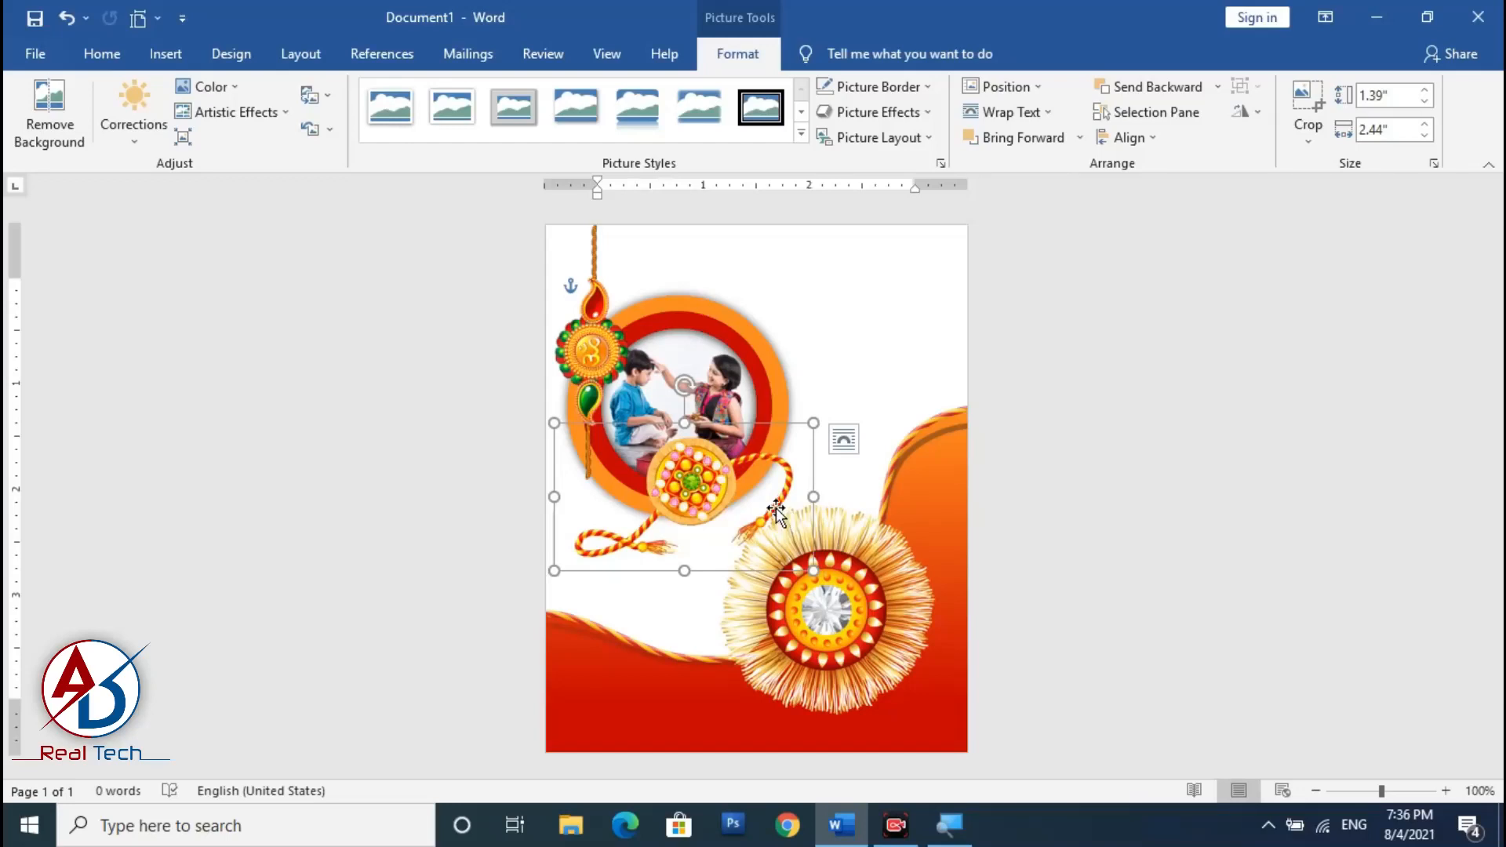
{"action": "left_click_drag", "start_coordinate": [728, 485], "coordinate": [758, 479]}
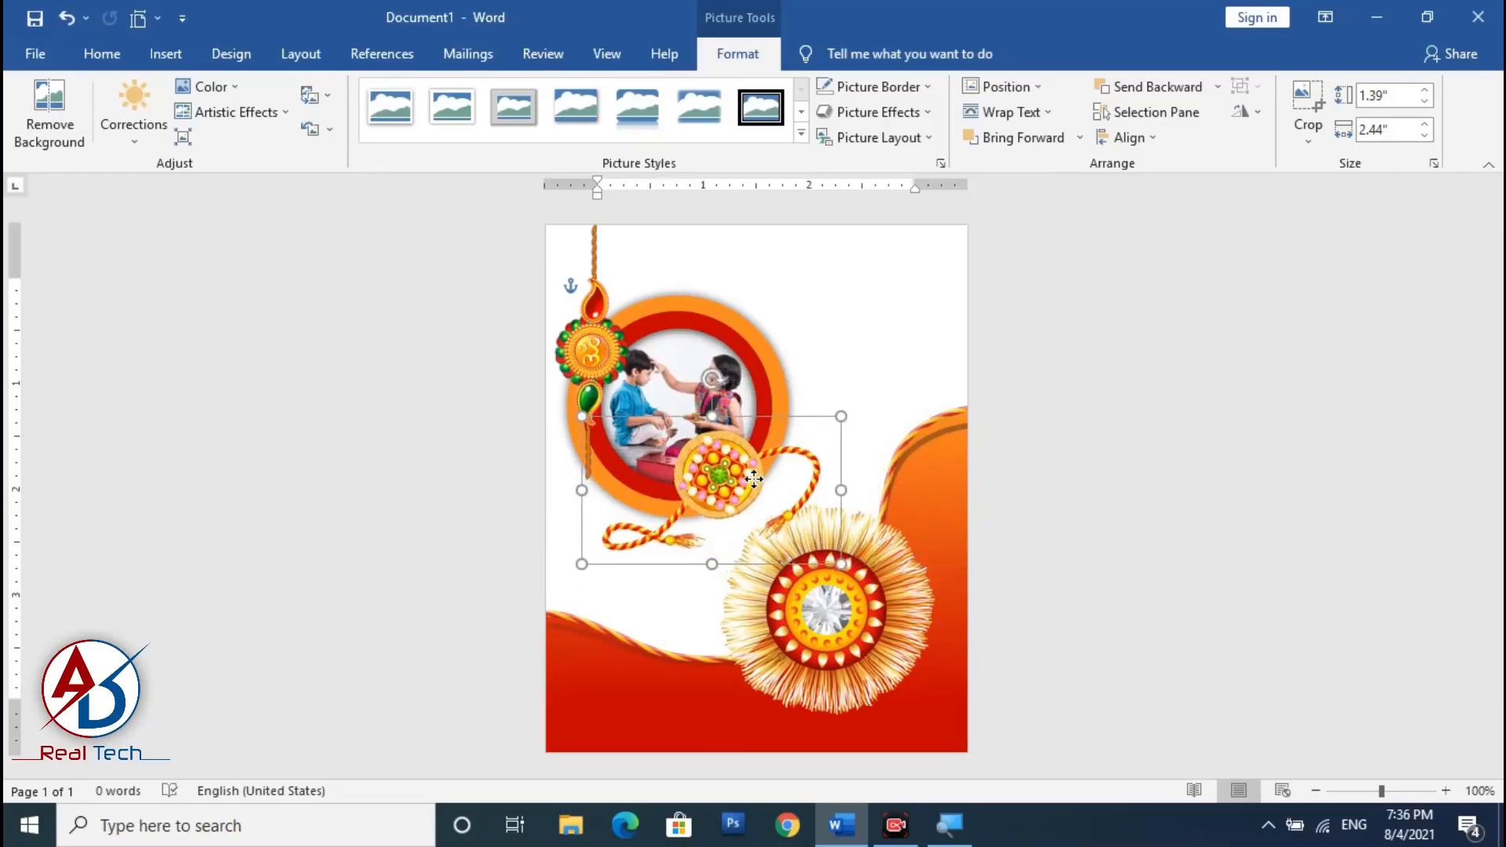
{"action": "left_click_drag", "start_coordinate": [753, 479], "coordinate": [751, 478]}
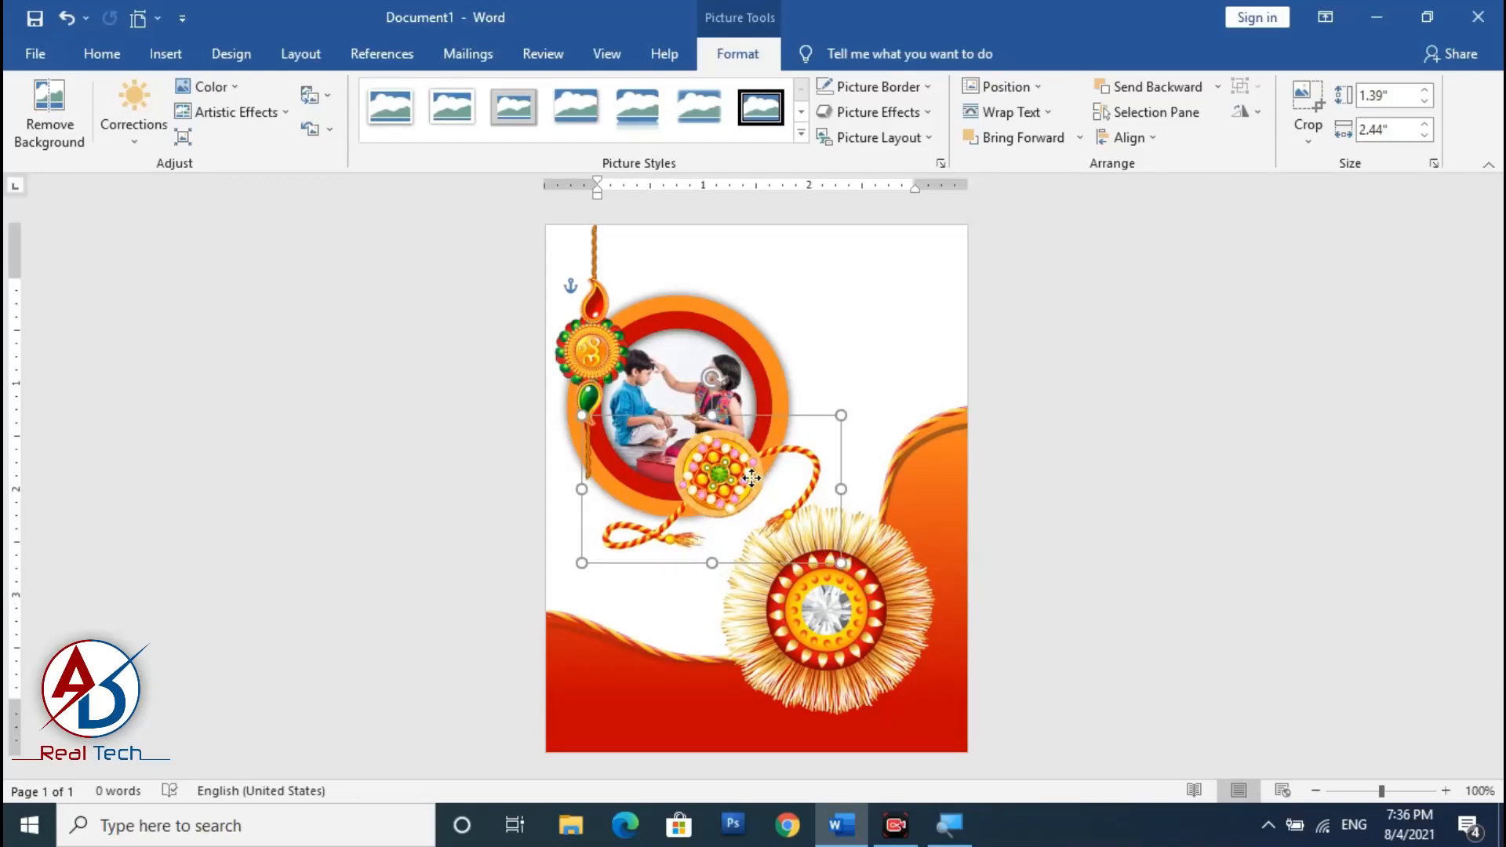
Undo the placement, resizing and insertion of the round rakhi picture
{"action": "key", "text": "ctrl+z"}
{"action": "key", "text": "ctrl+z"}
{"action": "key", "text": "ctrl+z"}
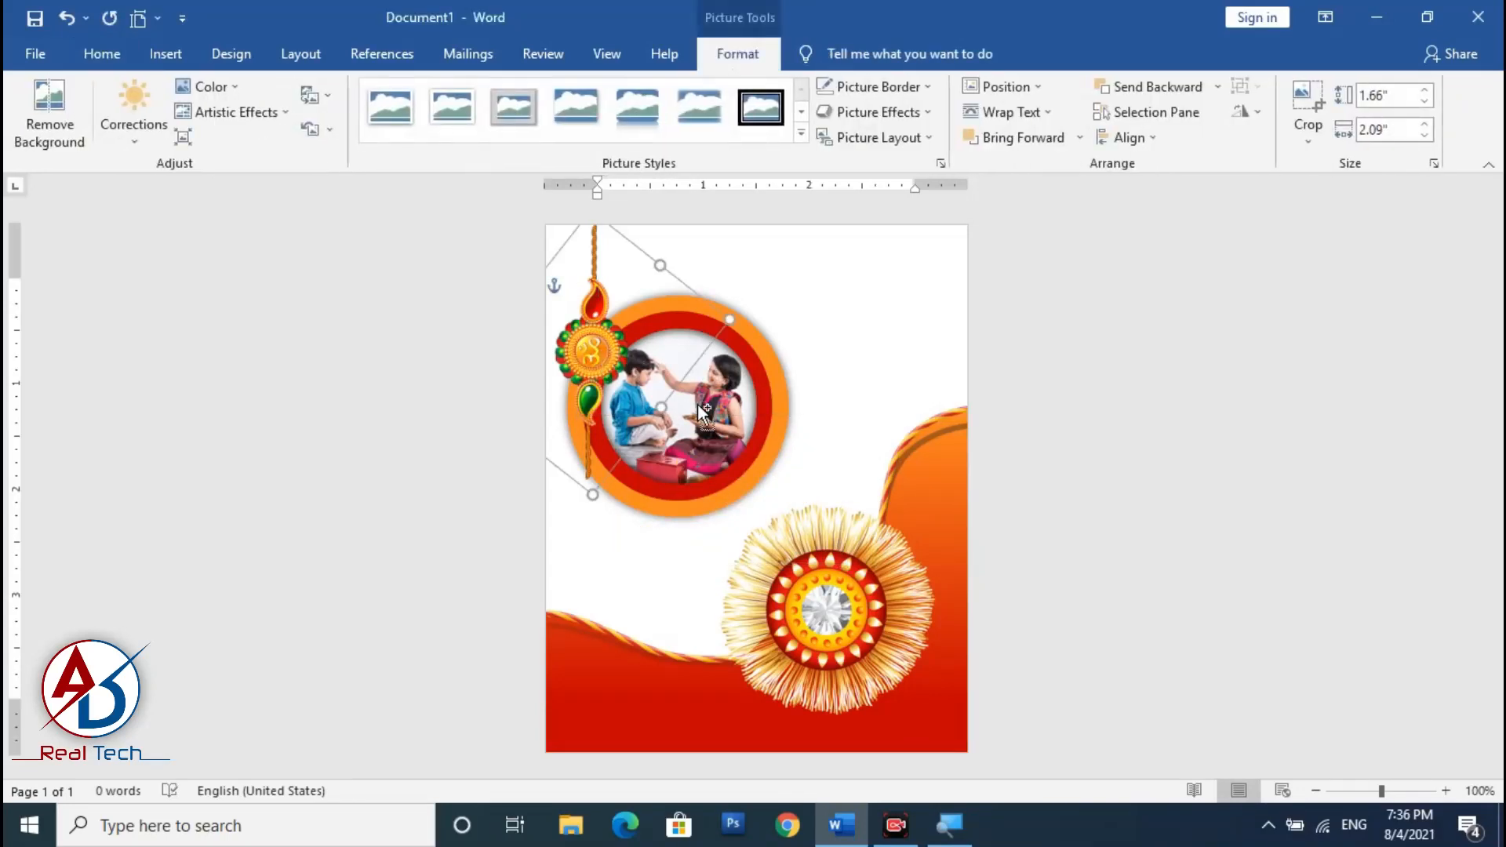
Duplicate the hanging rakhi, place the copy higher and to the right of the original, and shrink it to about 1.28 x 1.61 inches
{"action": "key", "text": "ctrl+d"}
{"action": "left_click_drag", "start_coordinate": [621, 378], "coordinate": [642, 287]}
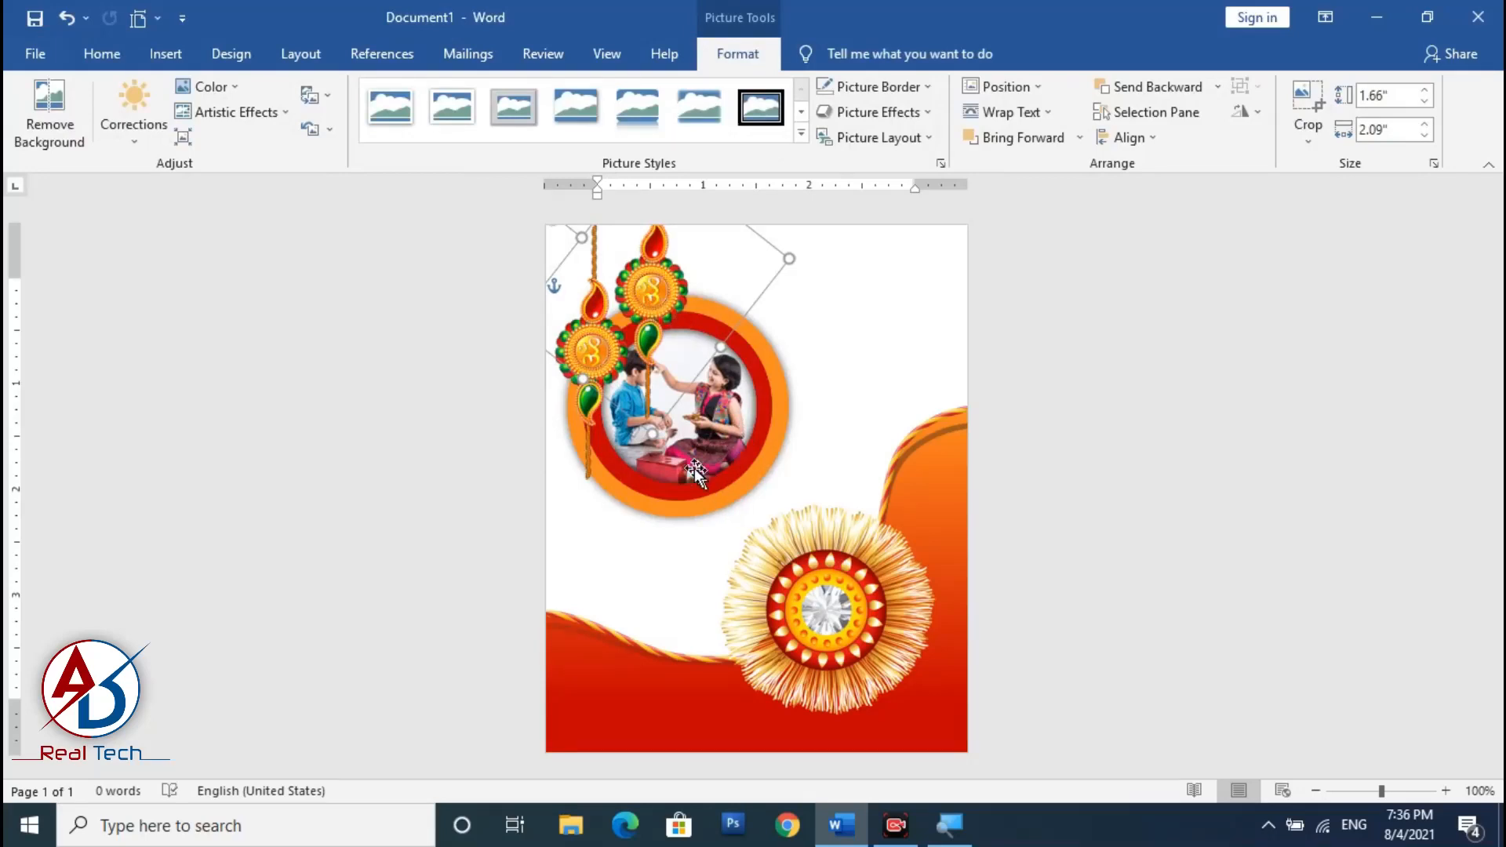
{"action": "left_click_drag", "start_coordinate": [654, 435], "coordinate": [663, 321]}
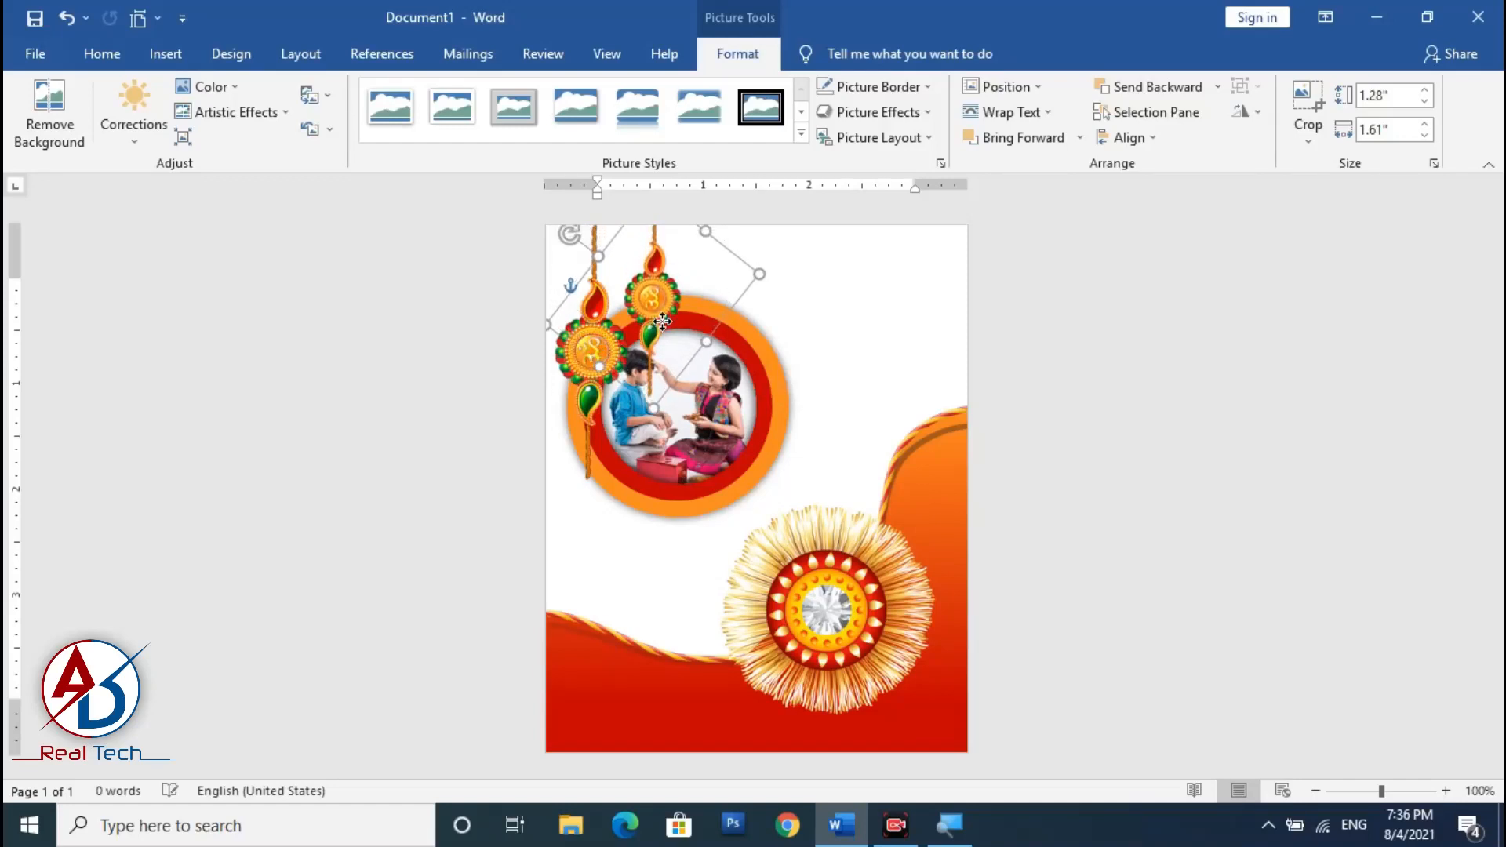
Shrink the copied hanging rakhi to about 1.15 x 1.46 inches, shift it slightly left, and crop its lower end
{"action": "left_click_drag", "start_coordinate": [651, 409], "coordinate": [652, 388]}
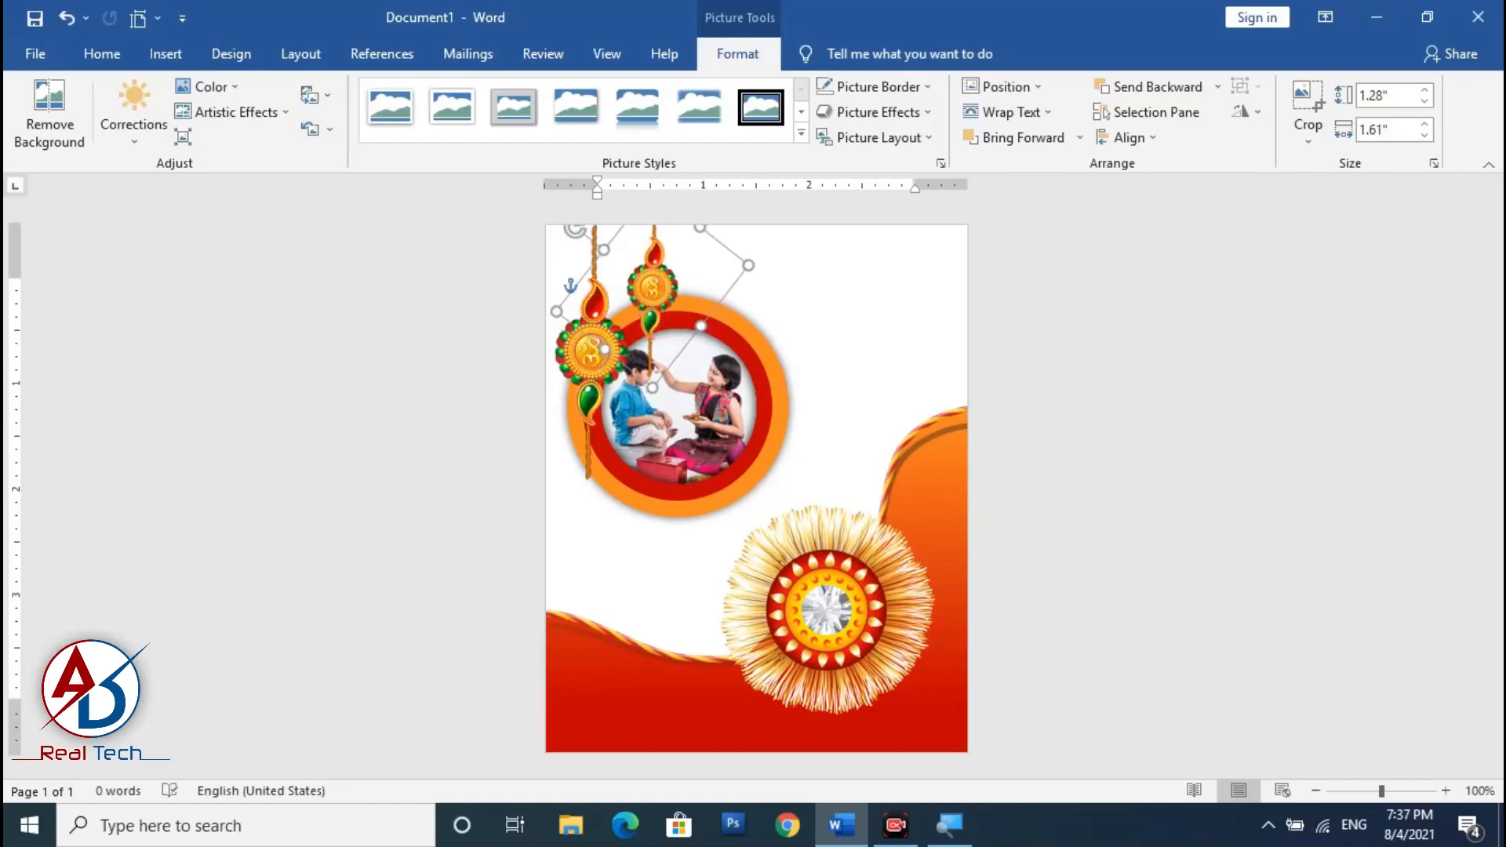
{"action": "left_click_drag", "start_coordinate": [657, 306], "coordinate": [652, 293]}
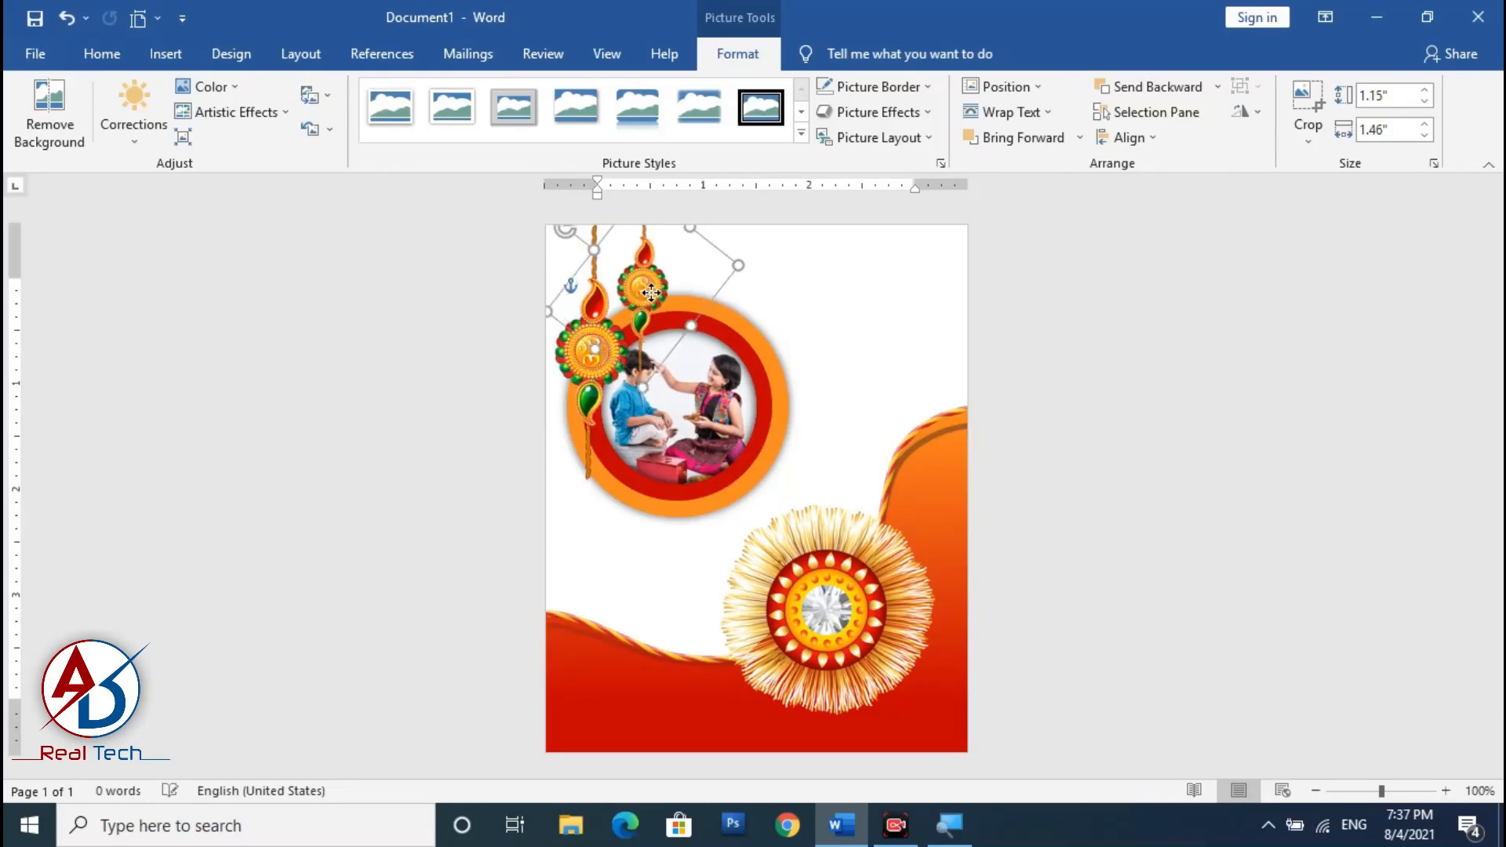
{"action": "left_click", "coordinate": [1308, 92]}
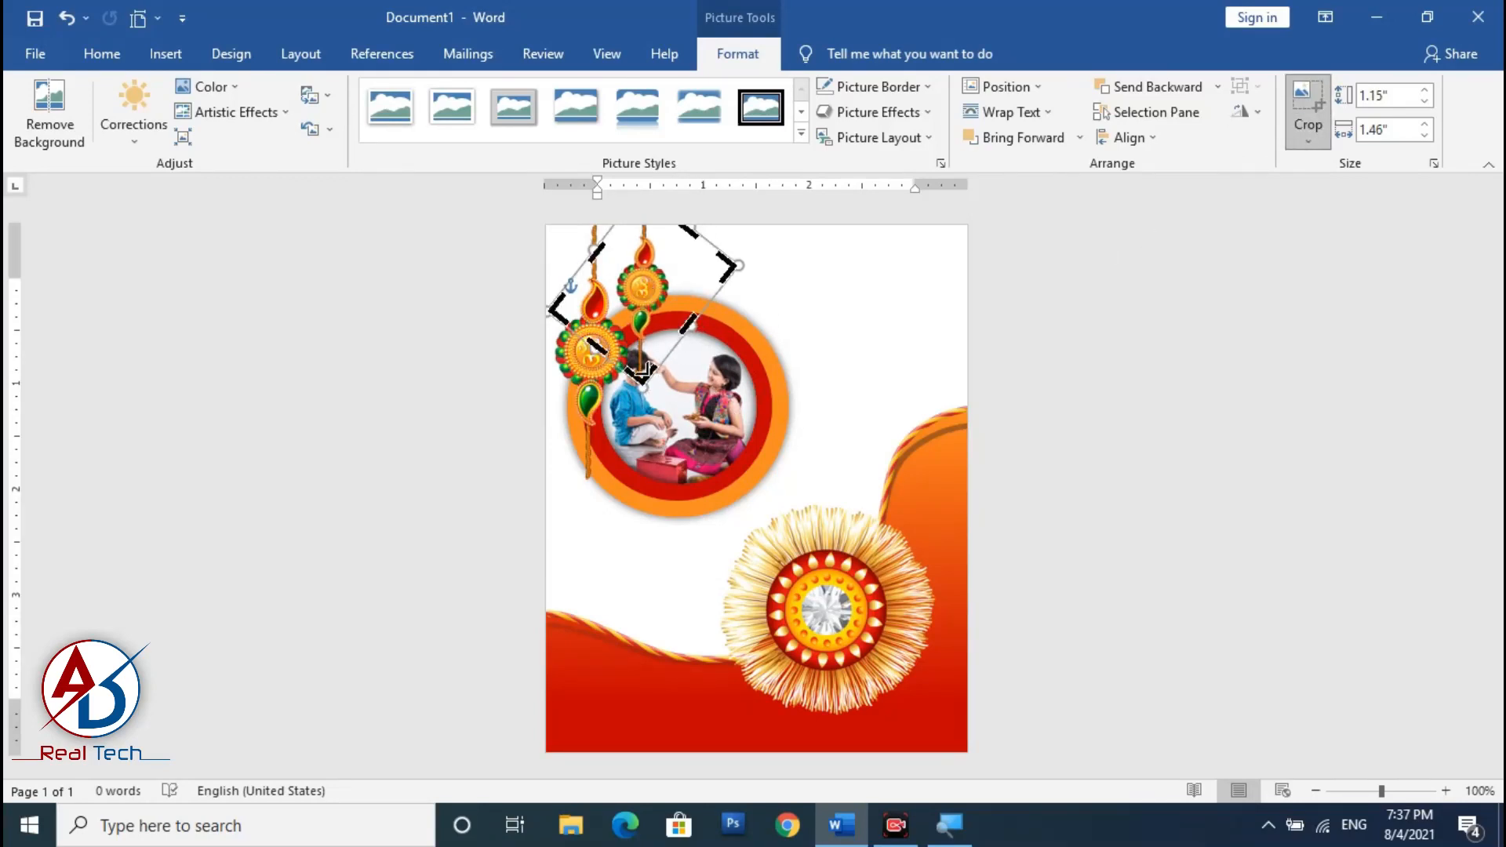
{"action": "left_click_drag", "start_coordinate": [641, 377], "coordinate": [641, 354]}
{"action": "left_click", "coordinate": [918, 350]}
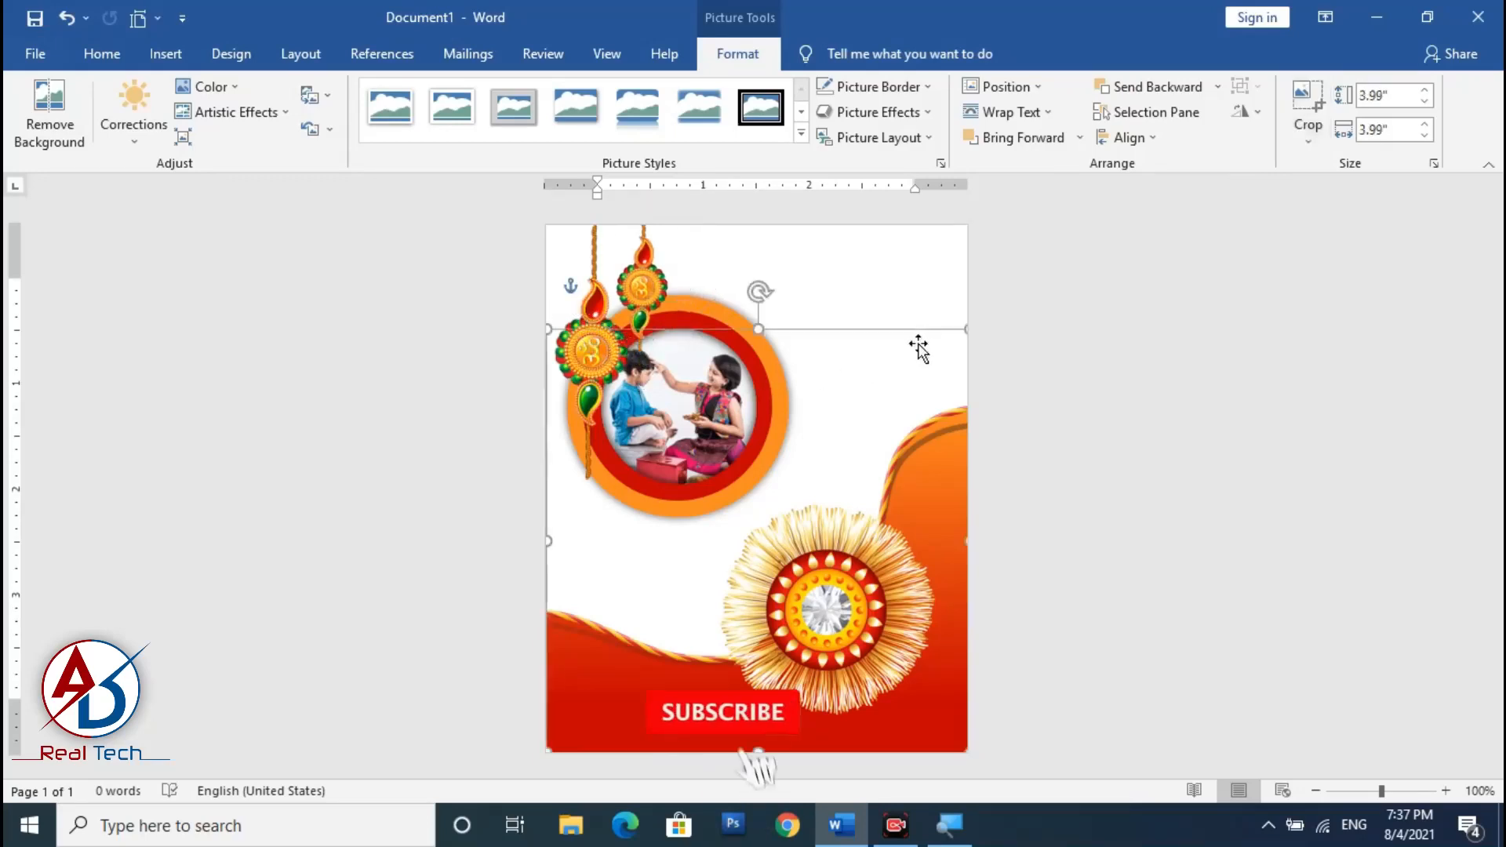
{"action": "left_click", "coordinate": [1020, 384]}
Move the ringed sibling photo slightly down on the card
{"action": "scroll", "coordinate": [908, 449], "scroll_direction": "down", "scroll_amount": 2}
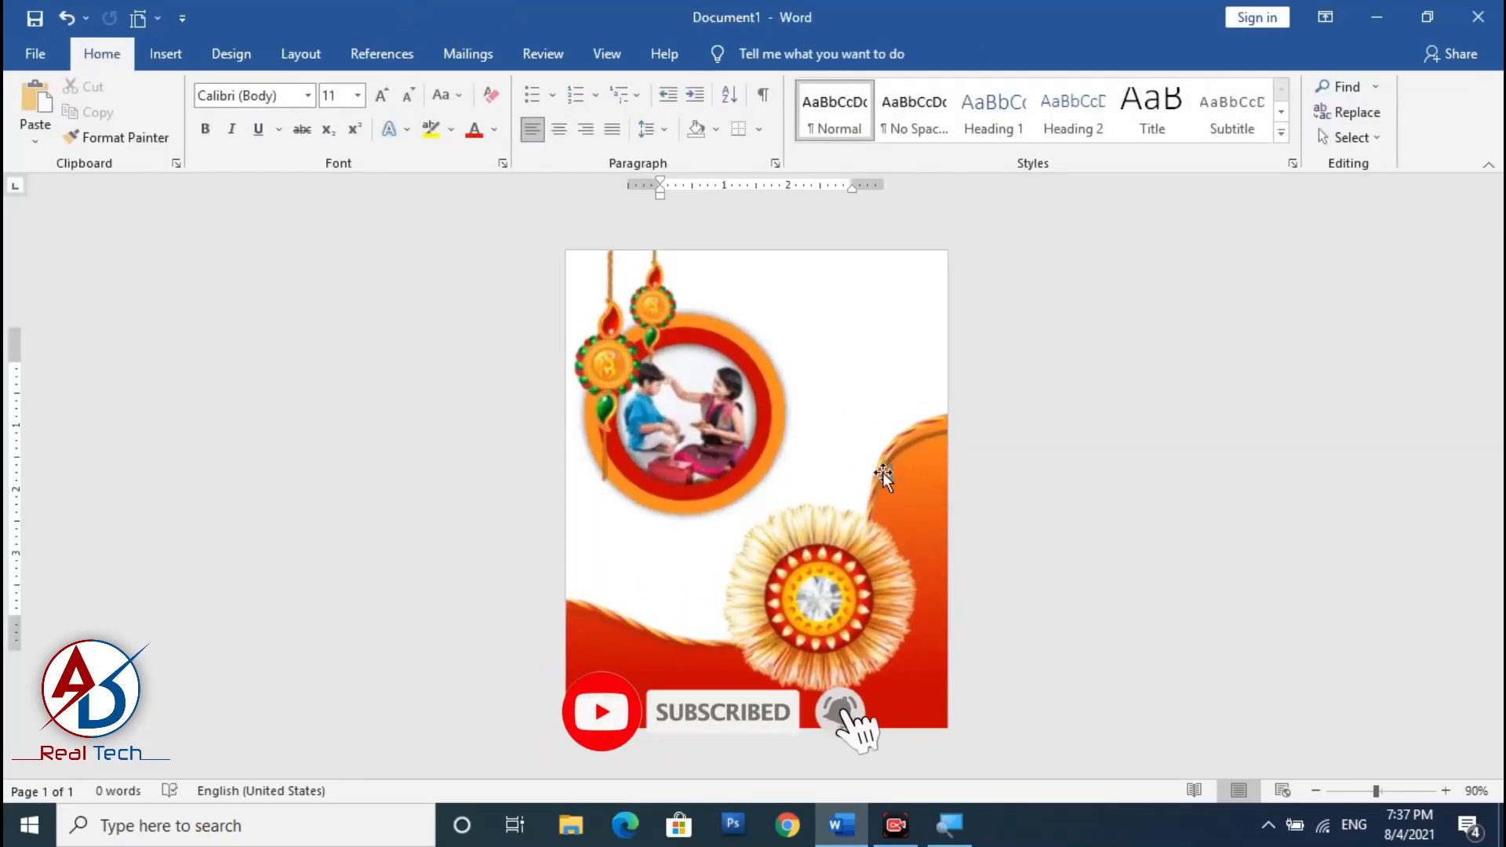
{"action": "scroll", "coordinate": [869, 474], "scroll_direction": "up", "scroll_amount": 1}
{"action": "scroll", "coordinate": [847, 495], "scroll_direction": "up", "scroll_amount": 1}
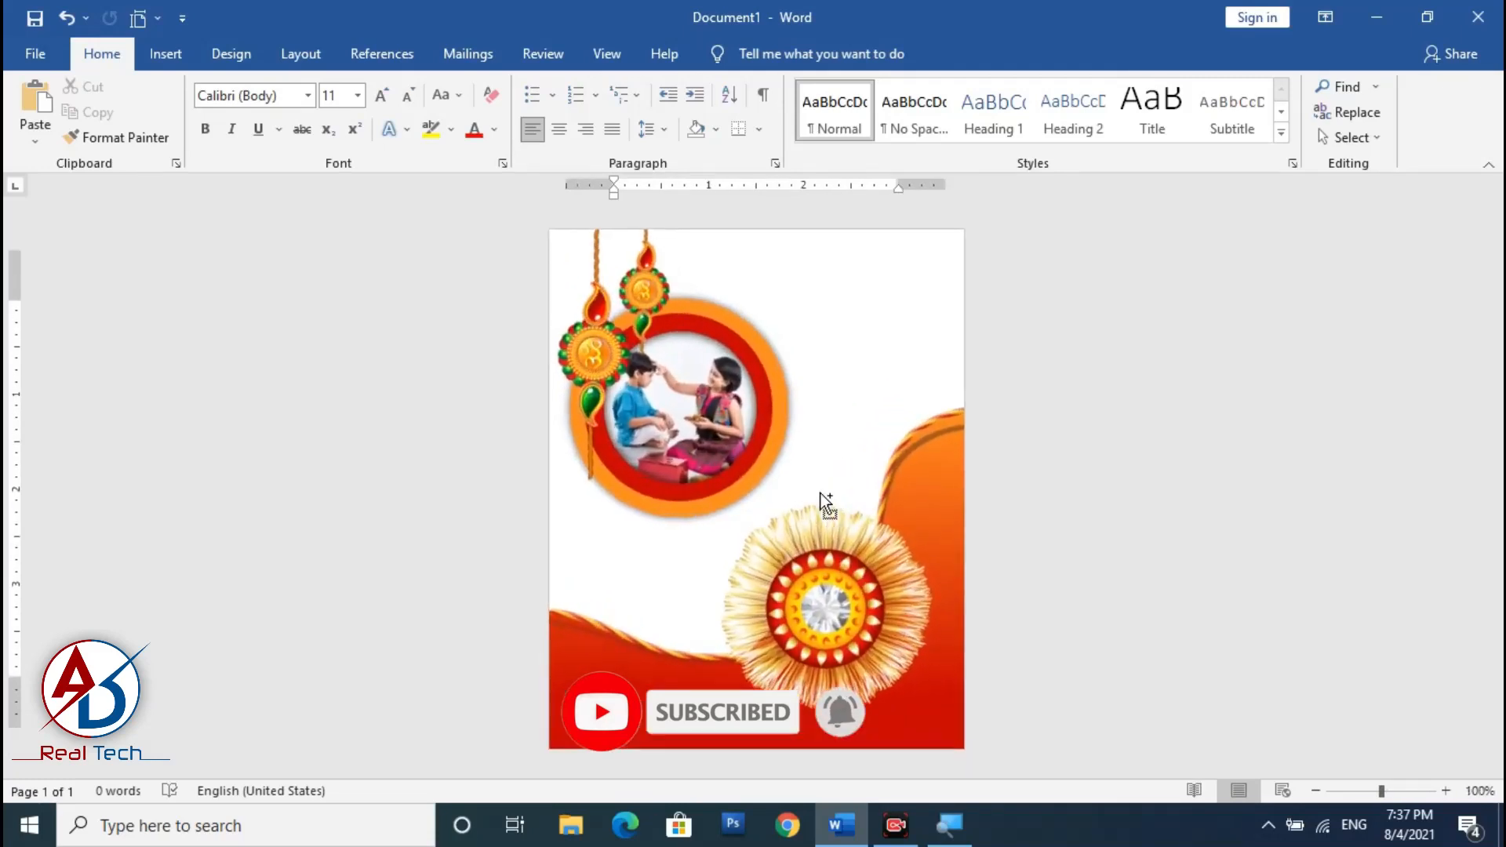
{"action": "scroll", "coordinate": [821, 505], "scroll_direction": "down", "scroll_amount": 2}
{"action": "scroll", "coordinate": [817, 494], "scroll_direction": "up", "scroll_amount": 1}
{"action": "left_click", "coordinate": [709, 446]}
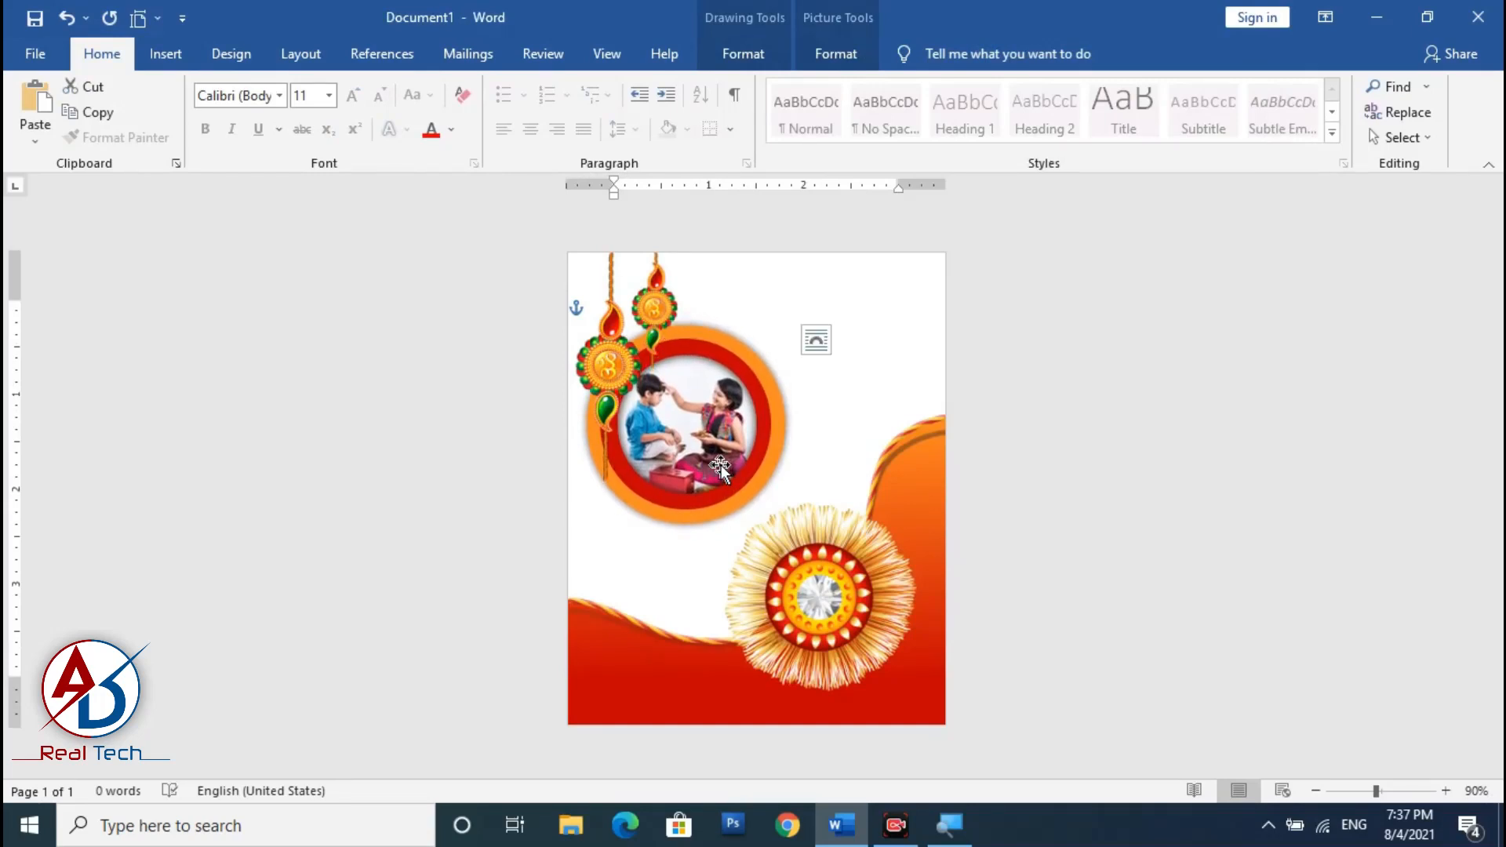
{"action": "left_click", "coordinate": [1192, 506]}
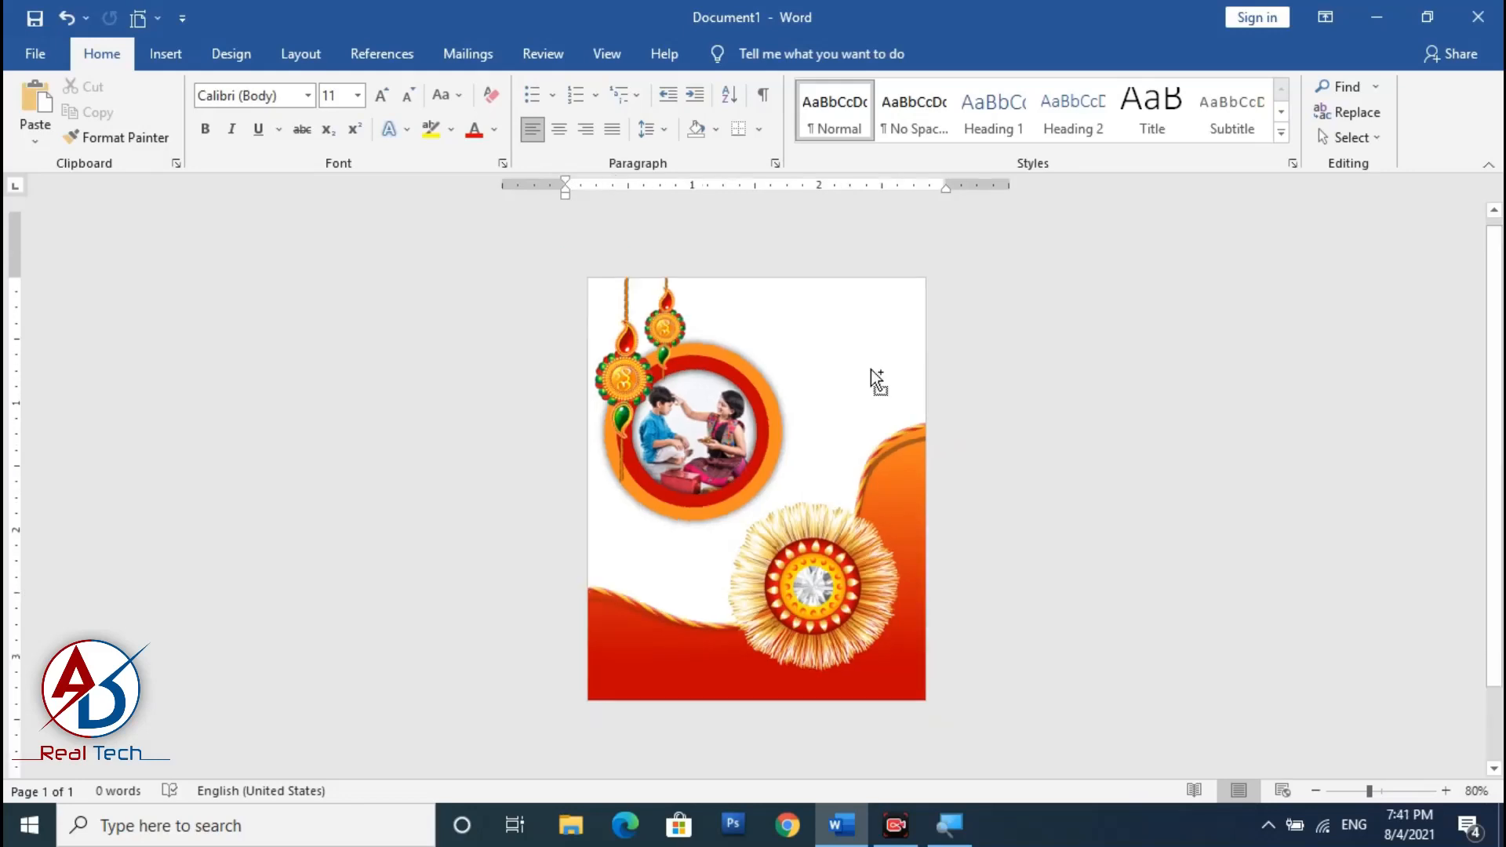
Insert a WordArt text box in the first style of the gallery
{"action": "scroll", "coordinate": [874, 379], "scroll_direction": "up", "scroll_amount": 2}
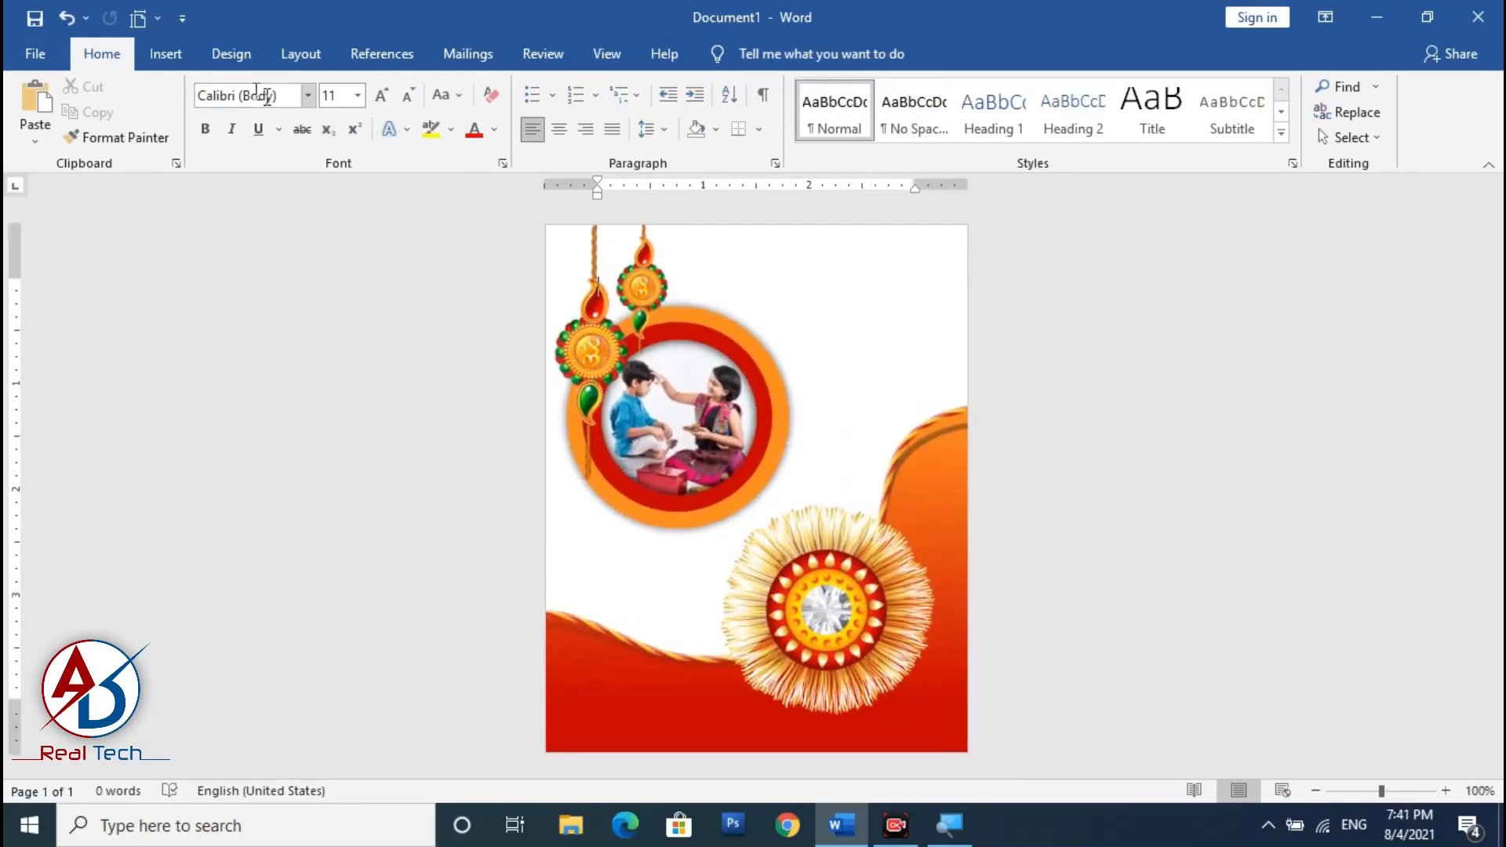
{"action": "left_click", "coordinate": [166, 56]}
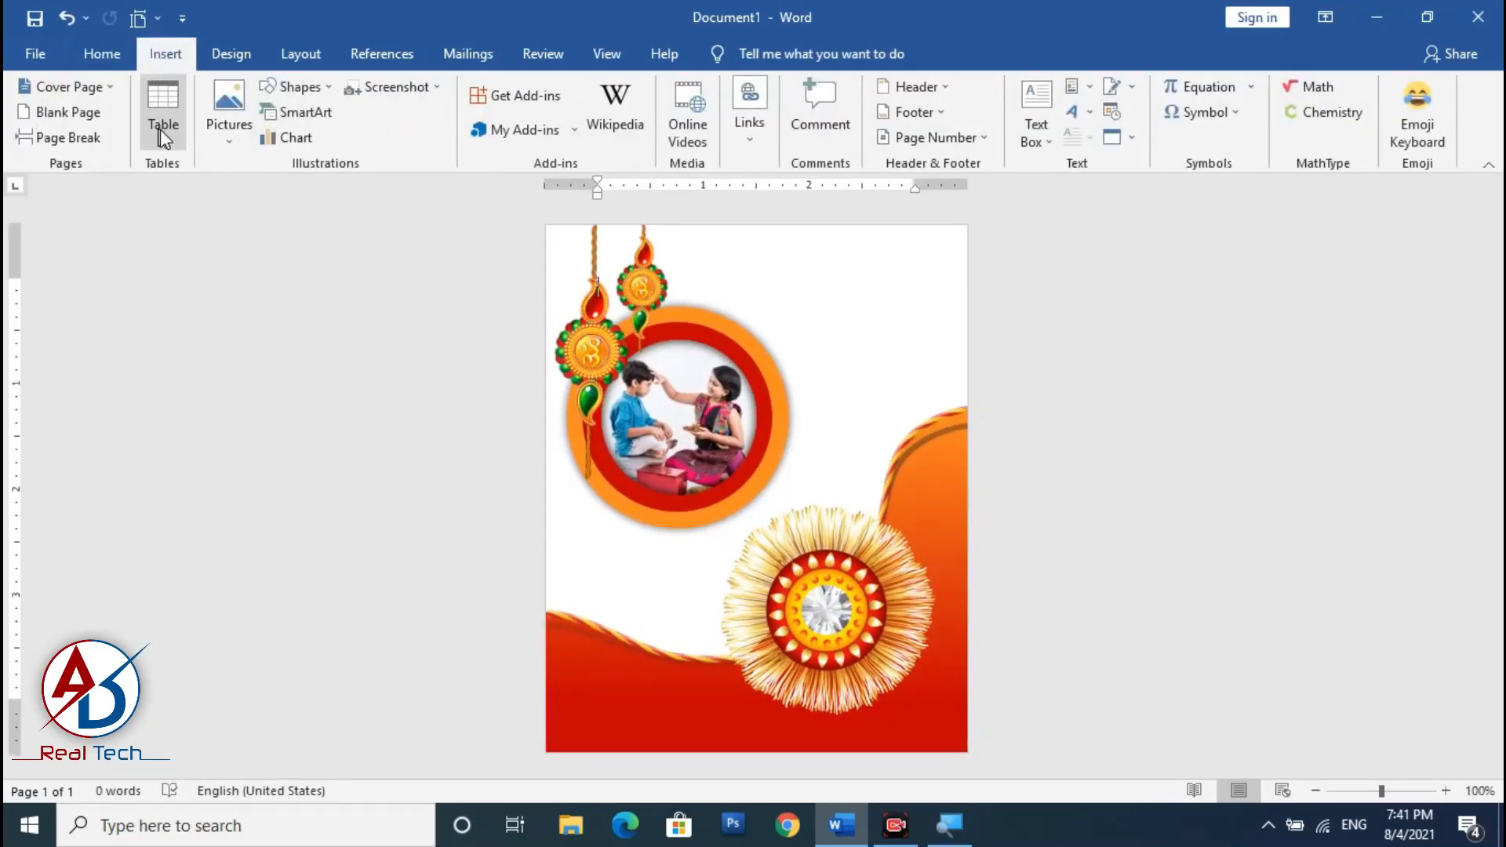
{"action": "left_click", "coordinate": [1079, 112]}
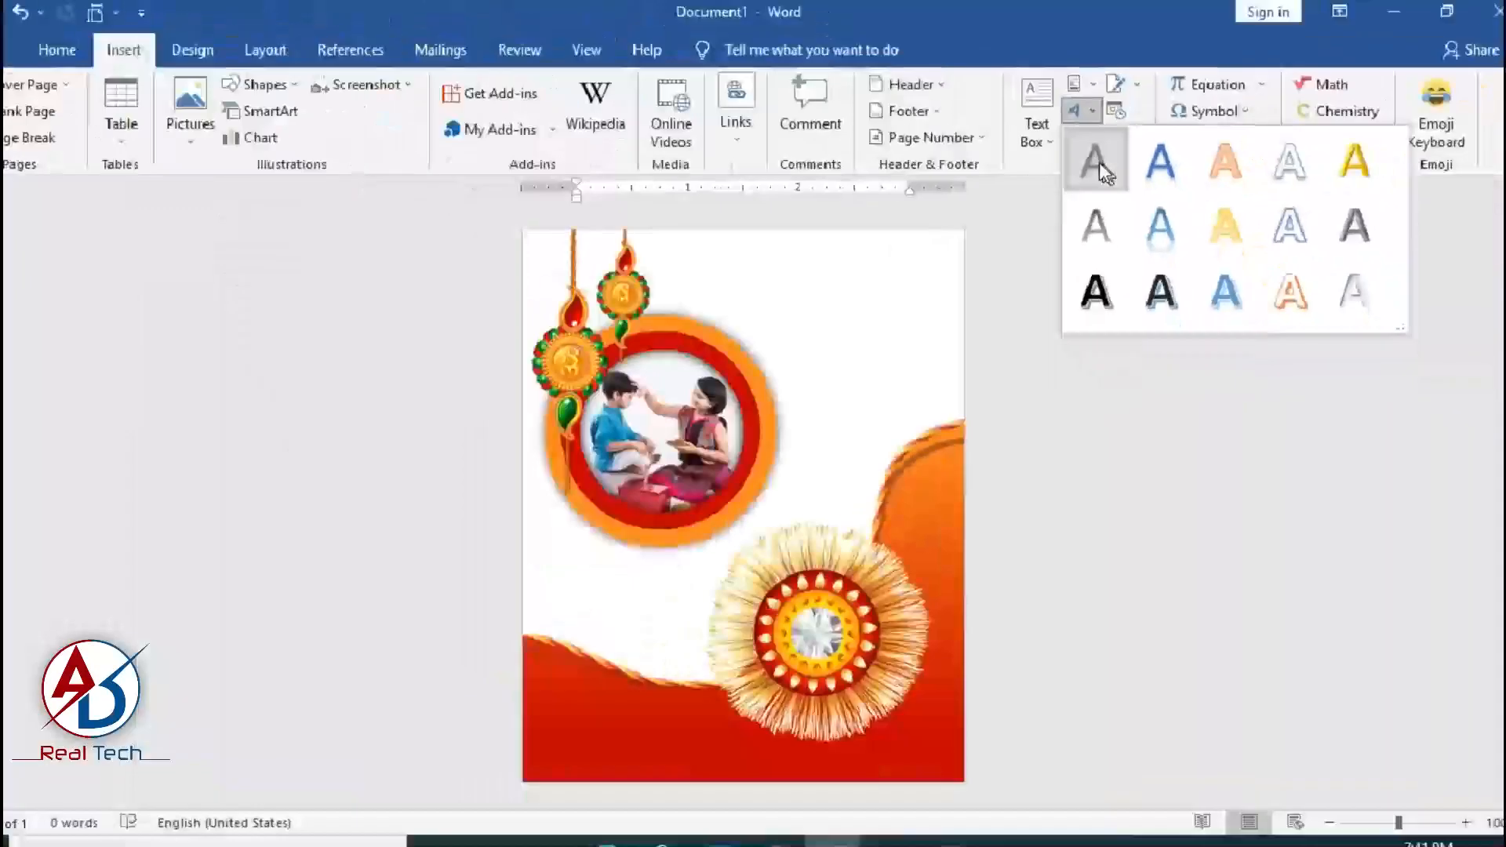
{"action": "left_click", "coordinate": [1099, 163]}
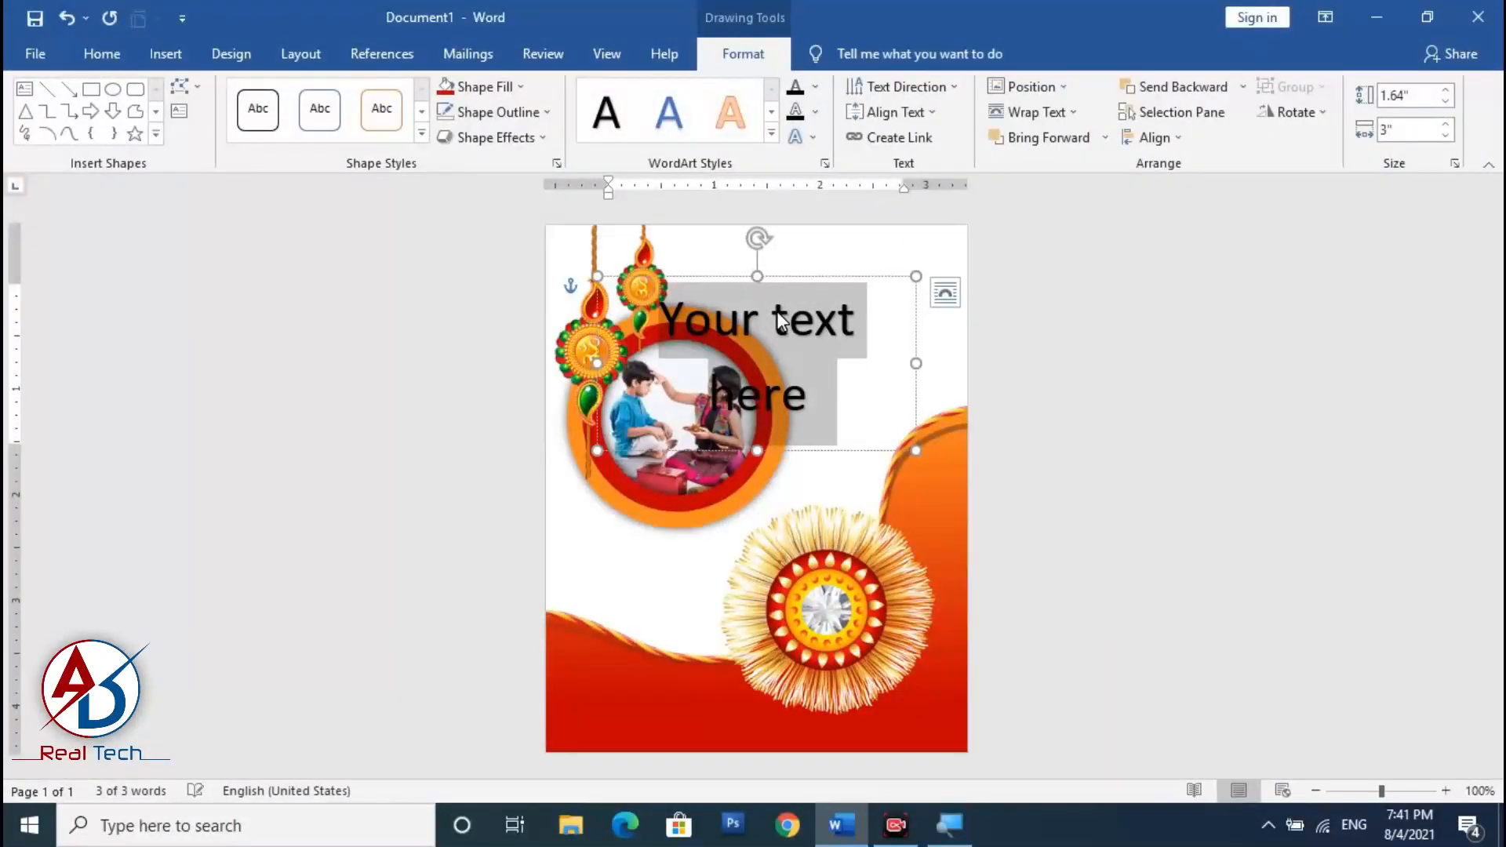
{"action": "type", "text": "r"}
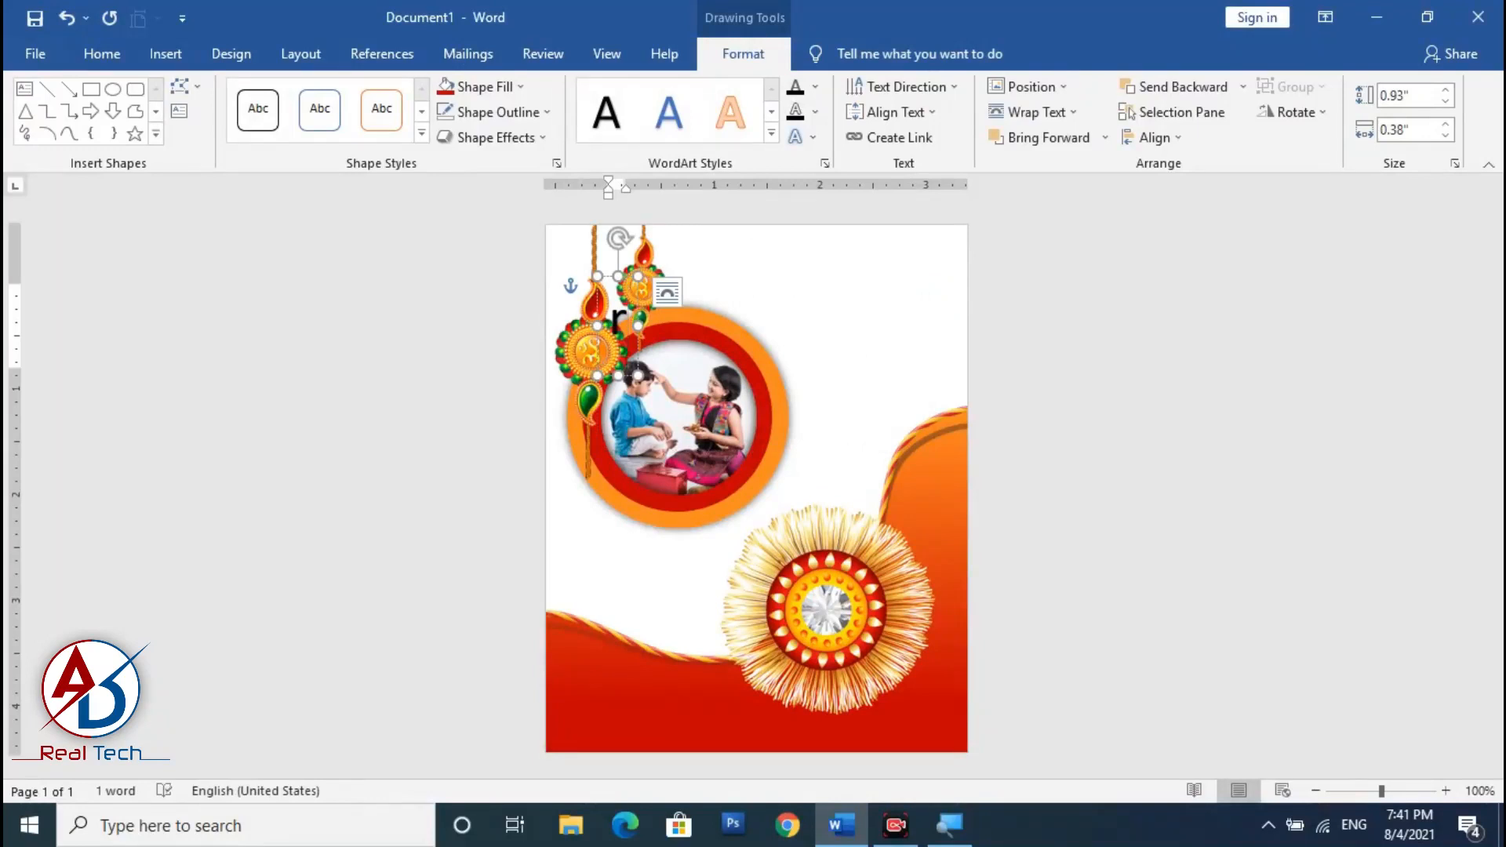
{"action": "type", "text": "aksha"}
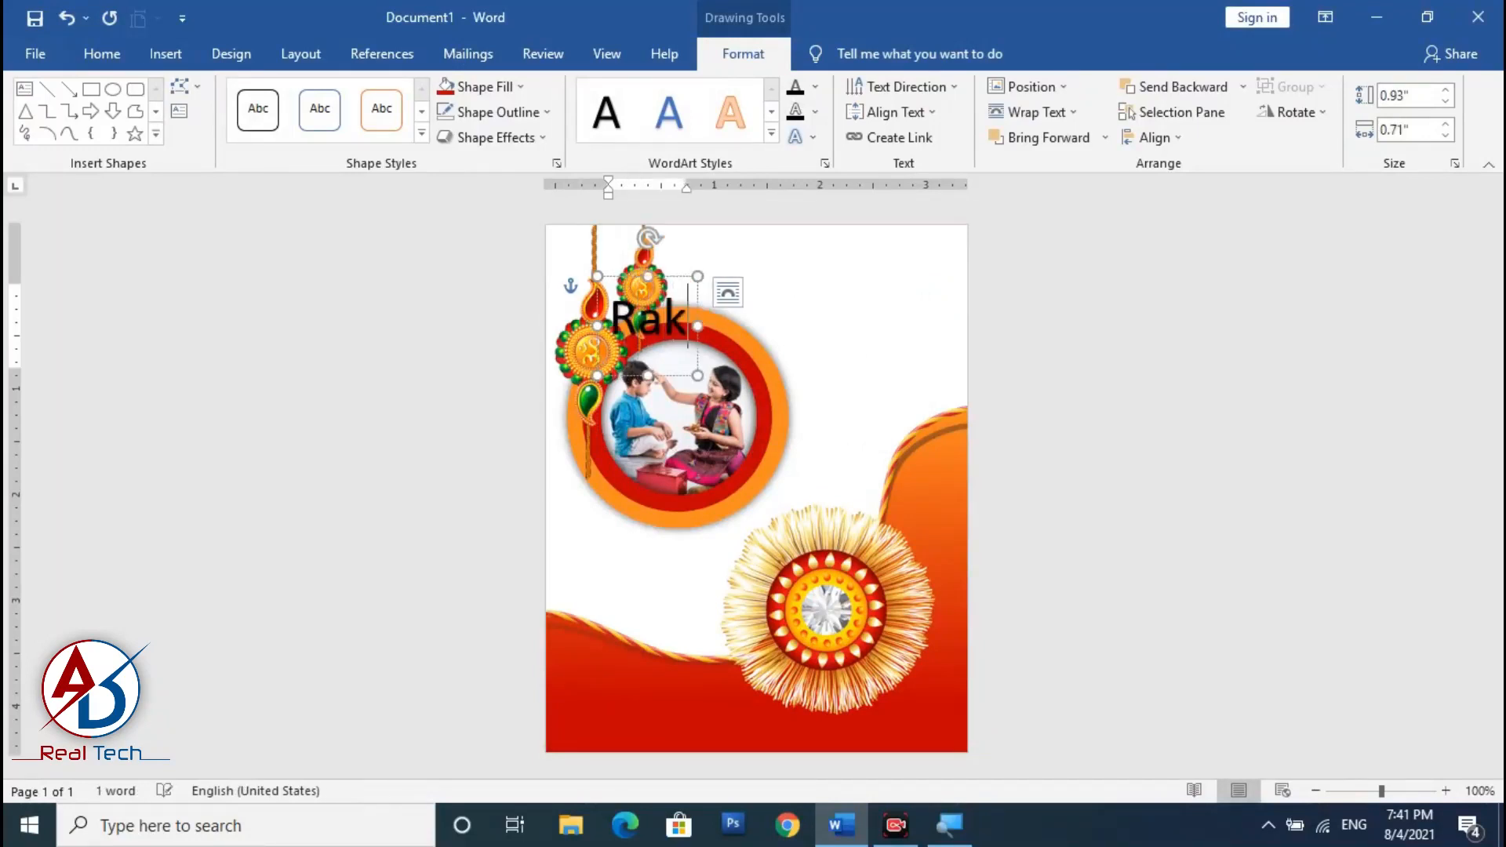
{"action": "key", "text": "BackSpace"}
{"action": "key", "text": "BackSpace"}
{"action": "key", "text": "BackSpace"}
{"action": "key", "text": "BackSpace"}
{"action": "key", "text": "BackSpace"}
{"action": "key", "text": "BackSpace"}
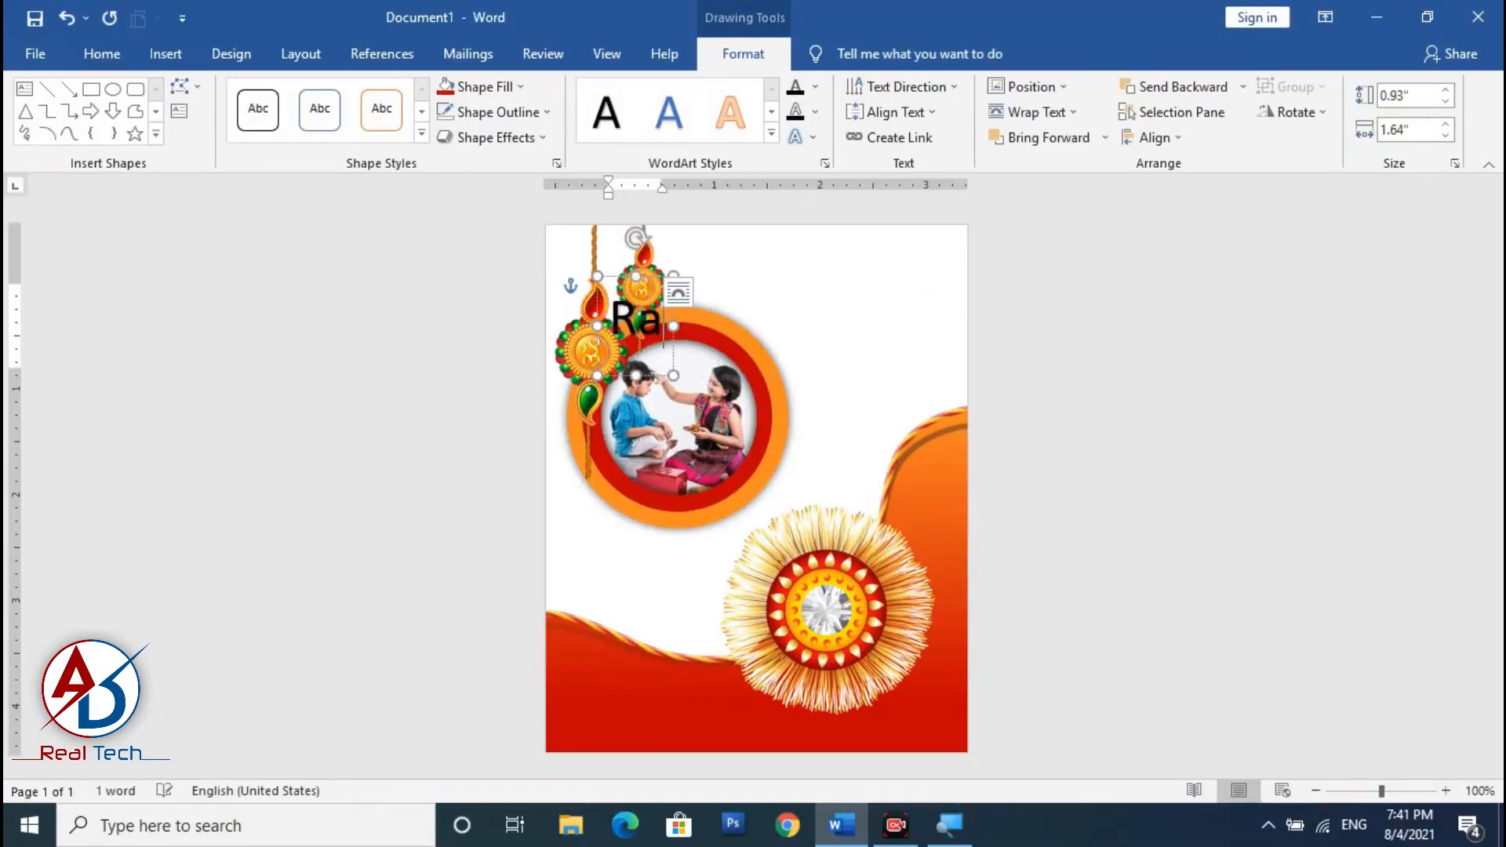
Enter Happy as the WordArt text and clear all of its formatting
{"action": "type", "text": "Happy"}
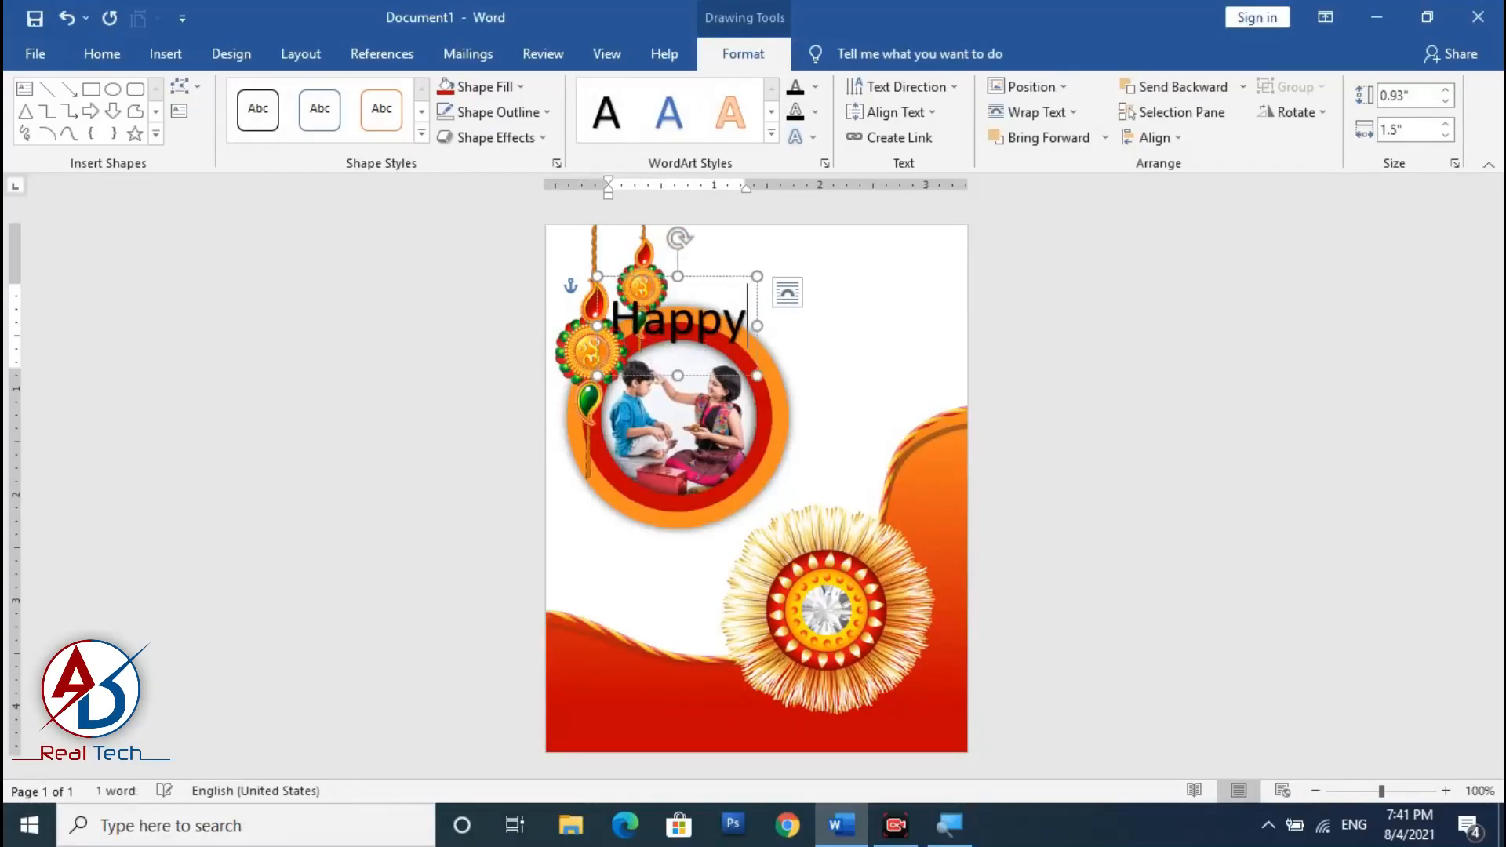
{"action": "key", "text": "ctrl+a"}
{"action": "left_click", "coordinate": [105, 54]}
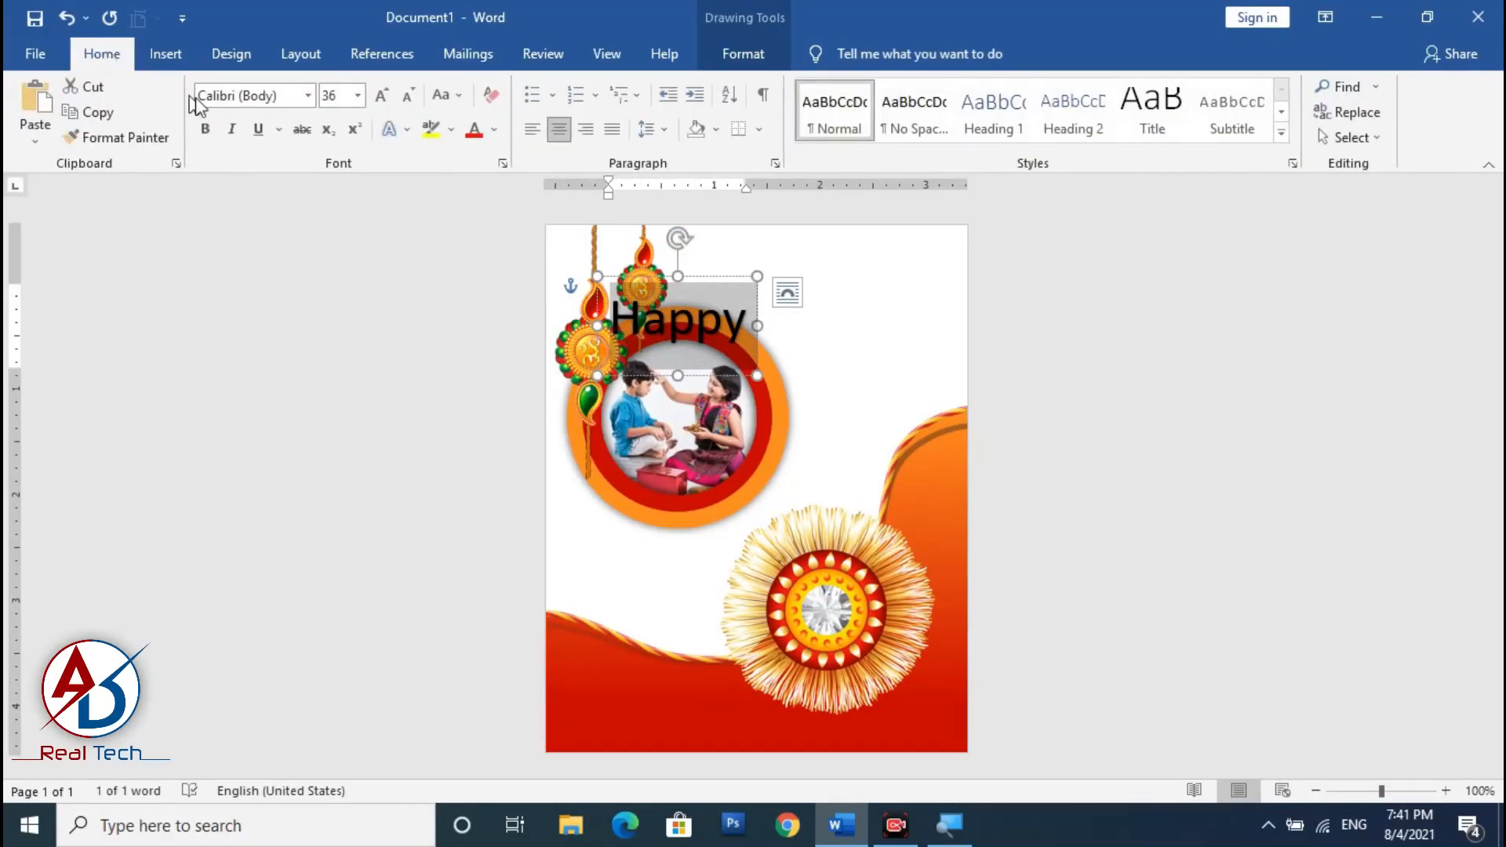
{"action": "left_click", "coordinate": [307, 95]}
{"action": "left_click", "coordinate": [491, 95]}
{"action": "left_click", "coordinate": [491, 95]}
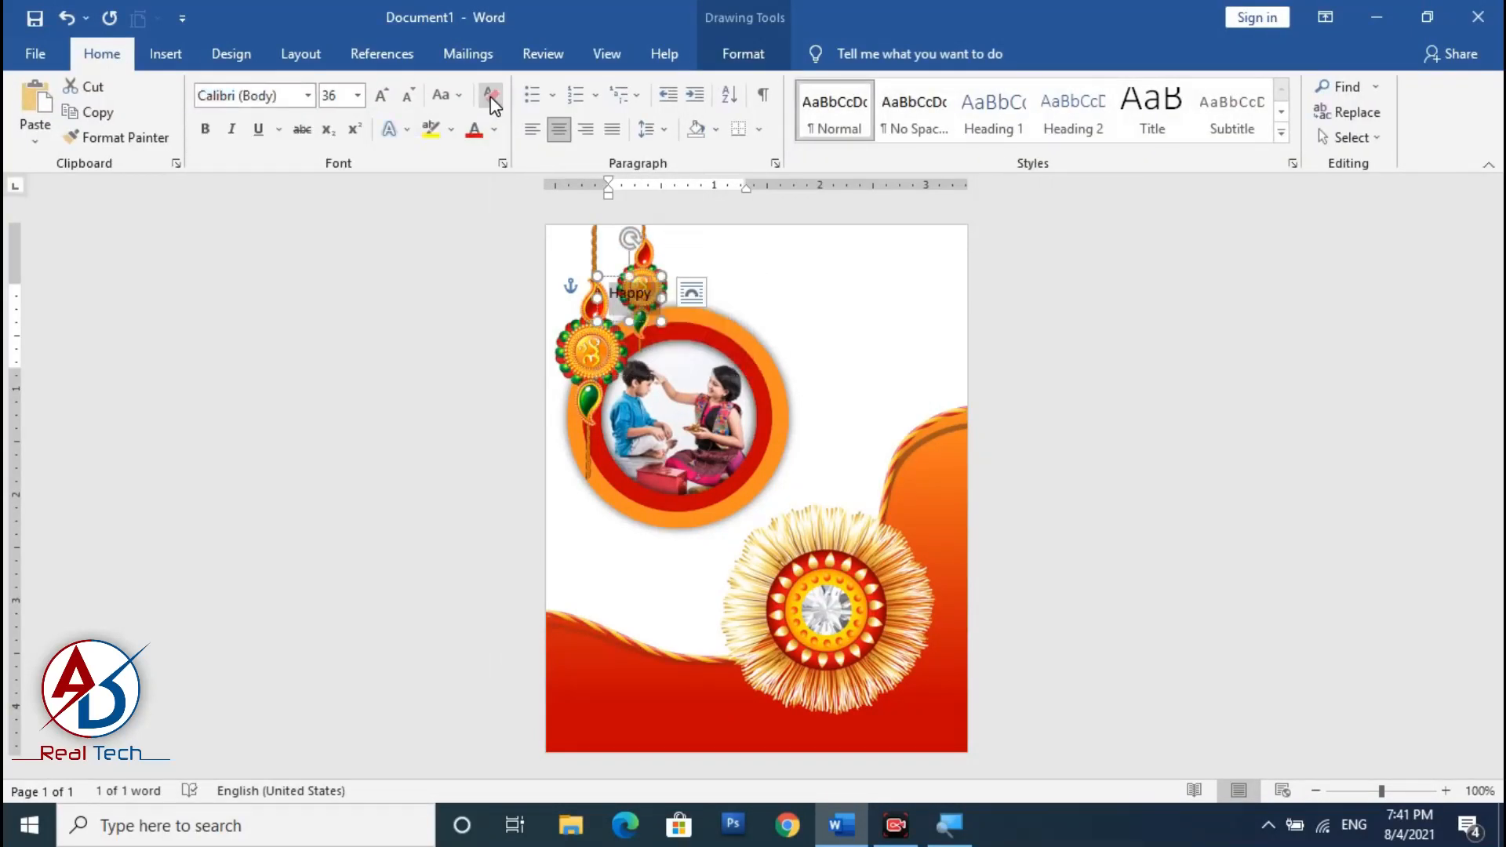
Apply the No Spacing style to the Happy text and move its box to the empty area right of the hanging rakhis
{"action": "left_click", "coordinate": [993, 114]}
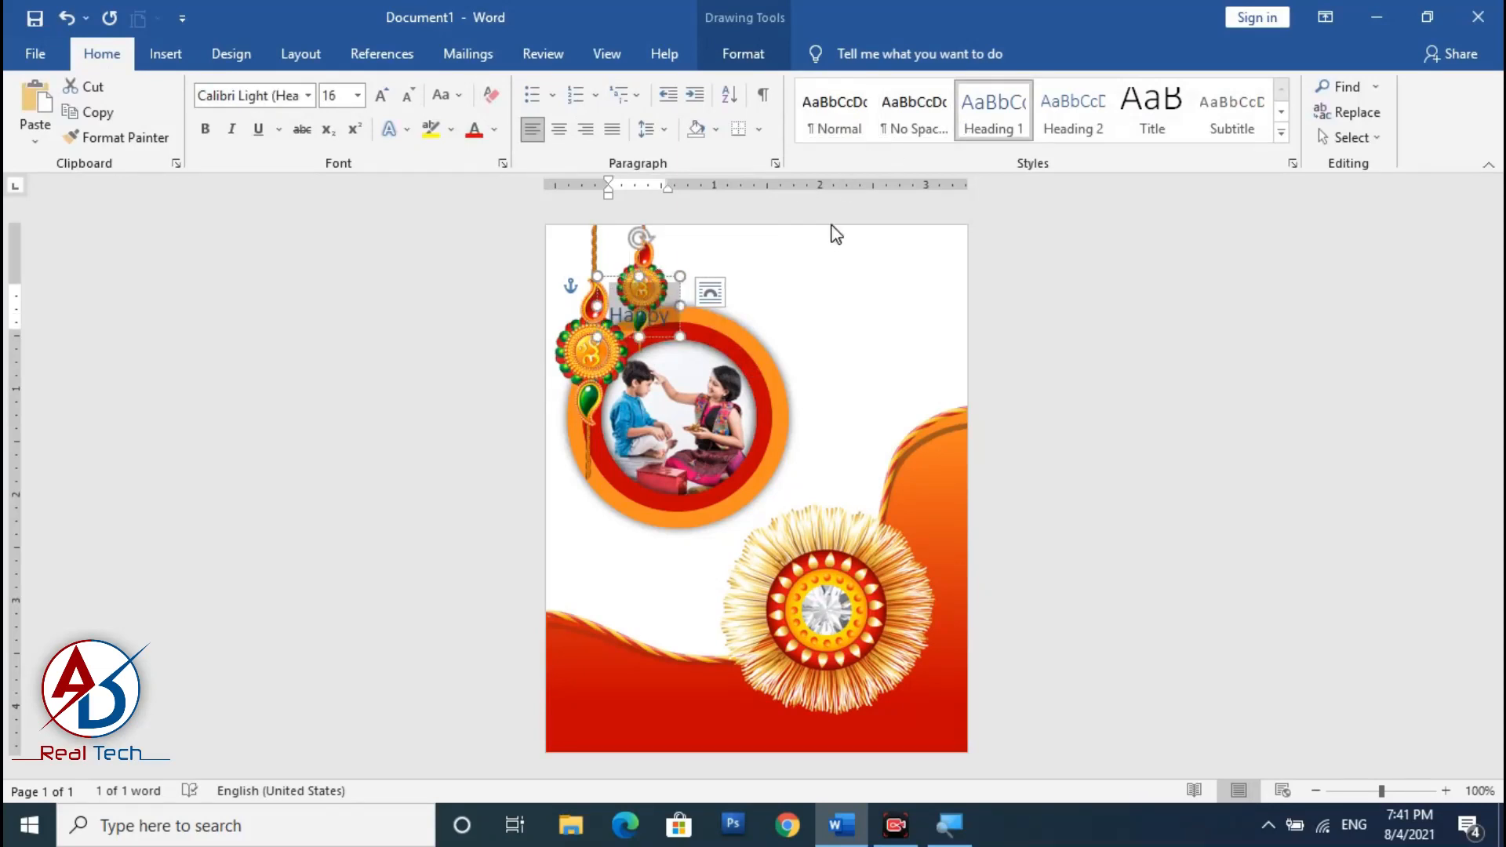
{"action": "left_click", "coordinate": [877, 124]}
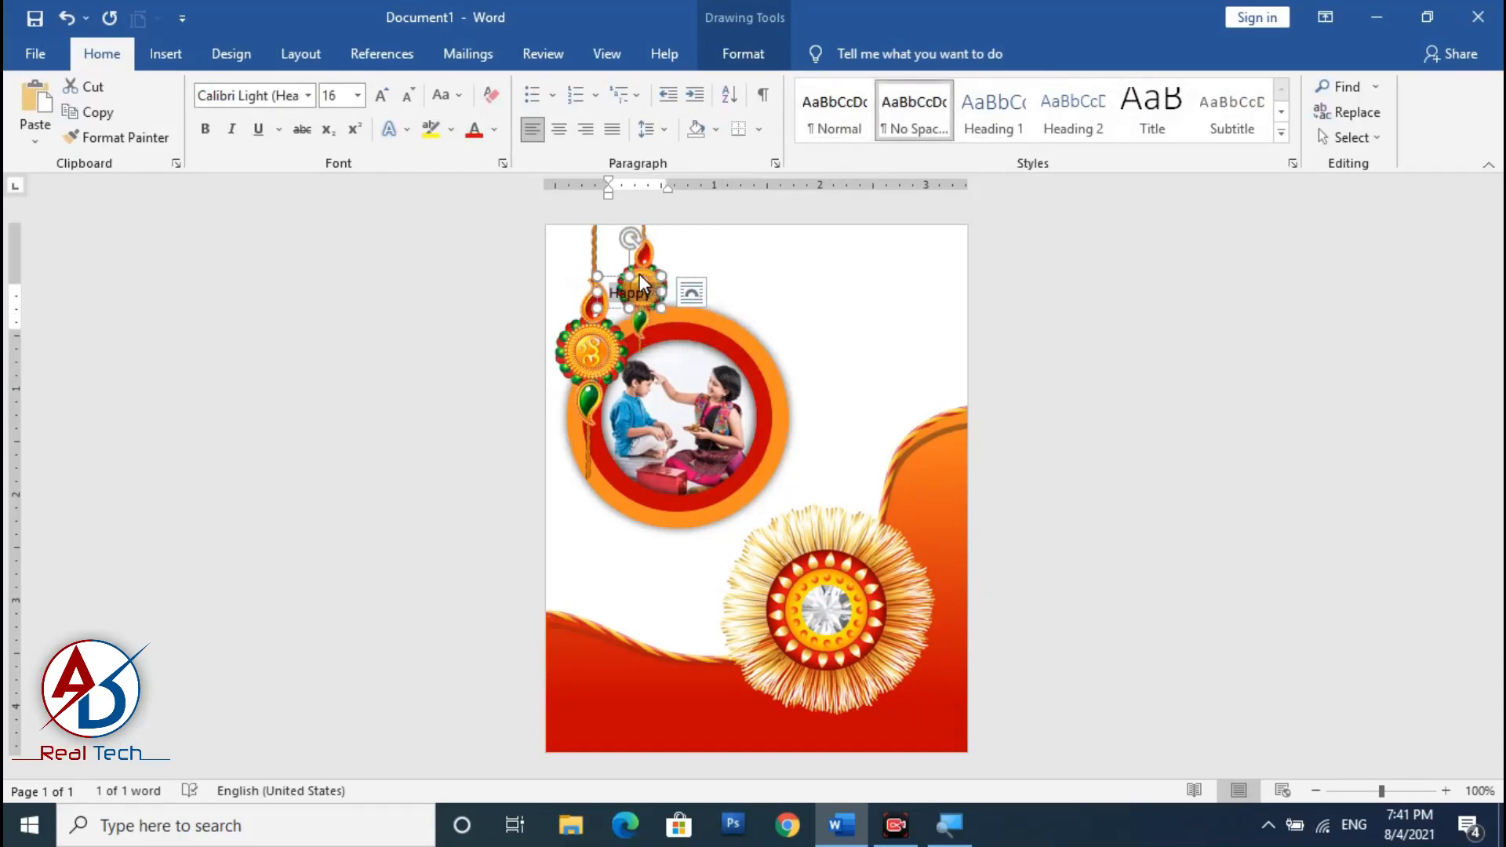
{"action": "left_click_drag", "start_coordinate": [639, 283], "coordinate": [715, 252]}
{"action": "scroll", "coordinate": [823, 365], "scroll_direction": "up", "scroll_amount": 5, "text": "ctrl"}
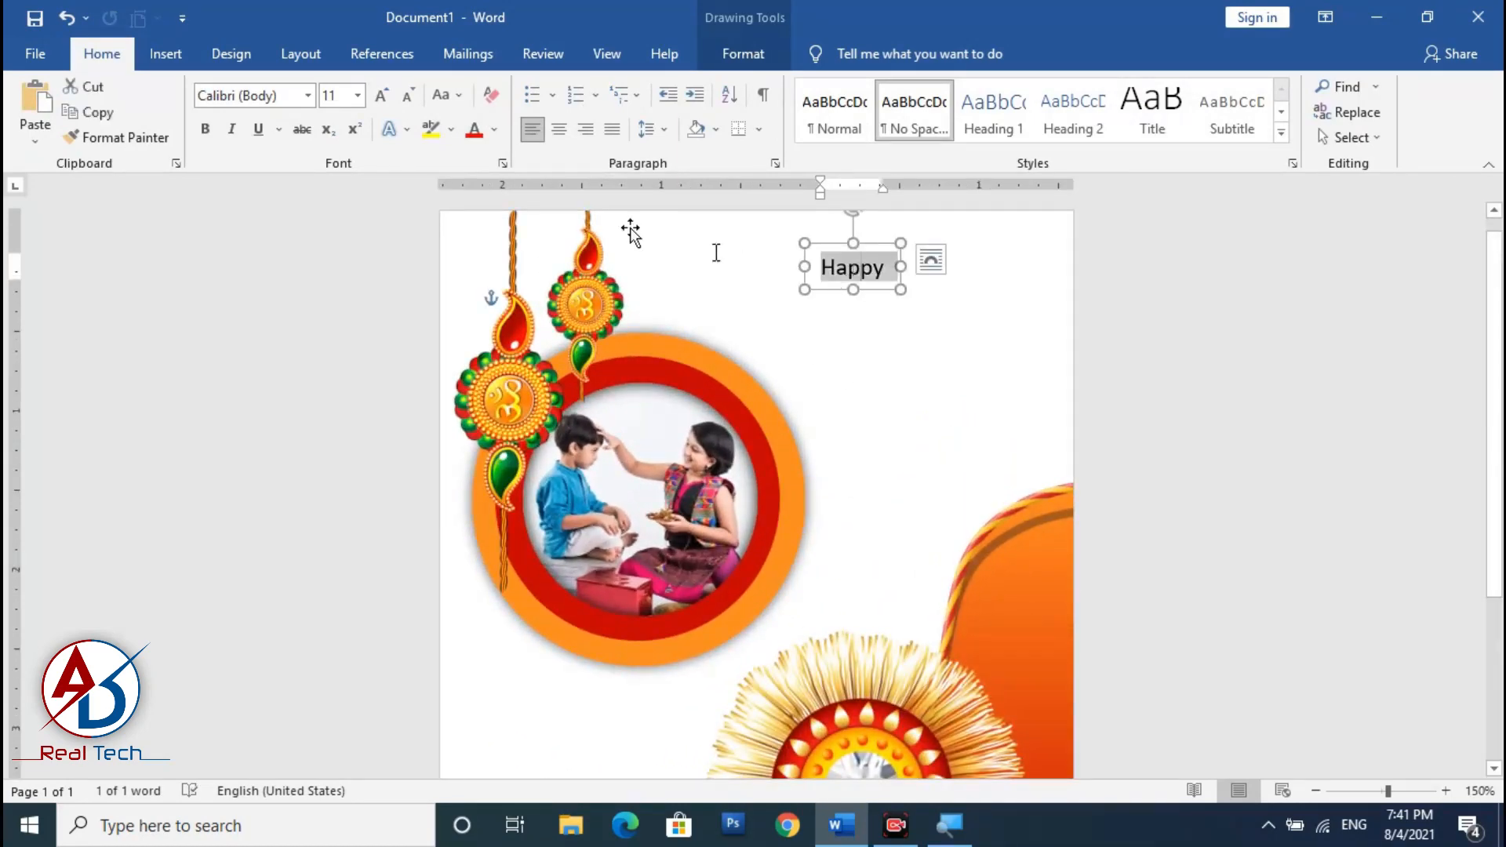
Set the Happy text to MimixRegular-Bold at size 20 and move its box close to the card's upper edge
{"action": "left_click", "coordinate": [308, 95]}
{"action": "left_click", "coordinate": [246, 281]}
{"action": "left_click", "coordinate": [307, 95]}
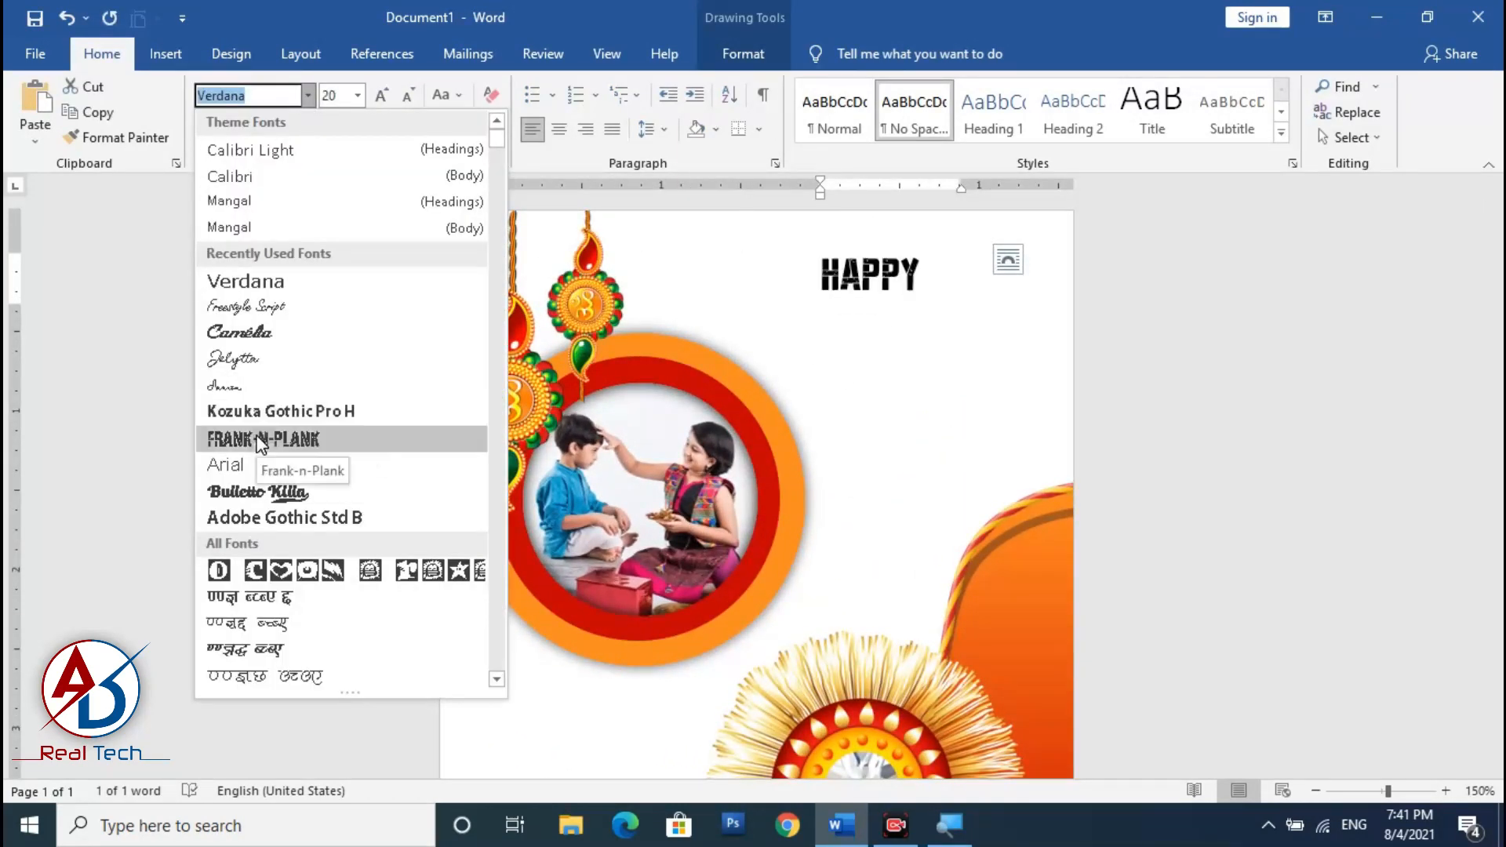
{"action": "left_click_drag", "start_coordinate": [497, 142], "coordinate": [497, 386]}
{"action": "scroll", "coordinate": [280, 552], "scroll_direction": "down", "scroll_amount": 6}
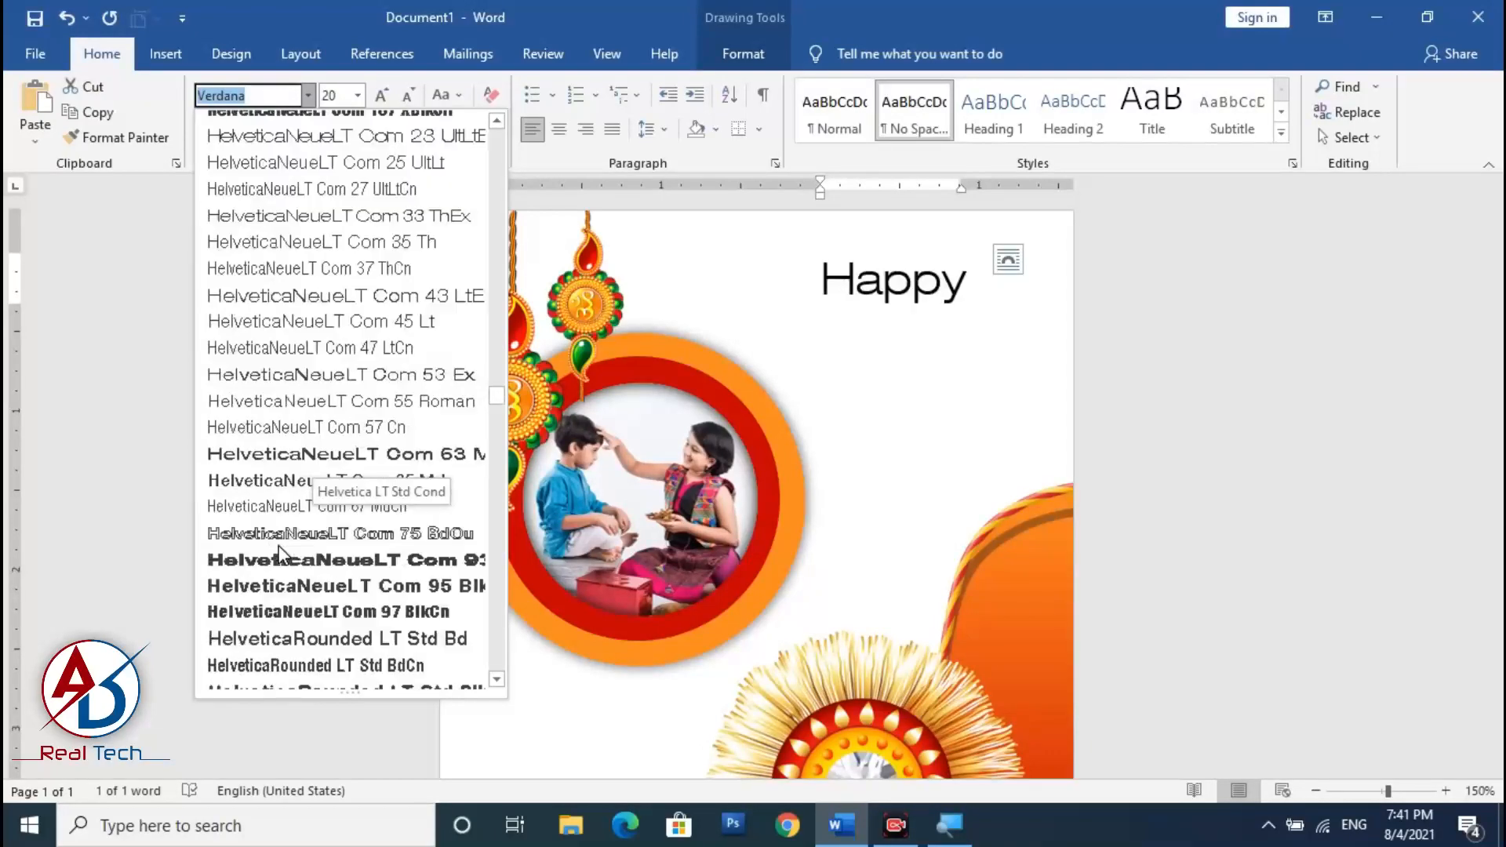
{"action": "scroll", "coordinate": [280, 551], "scroll_direction": "down", "scroll_amount": 15}
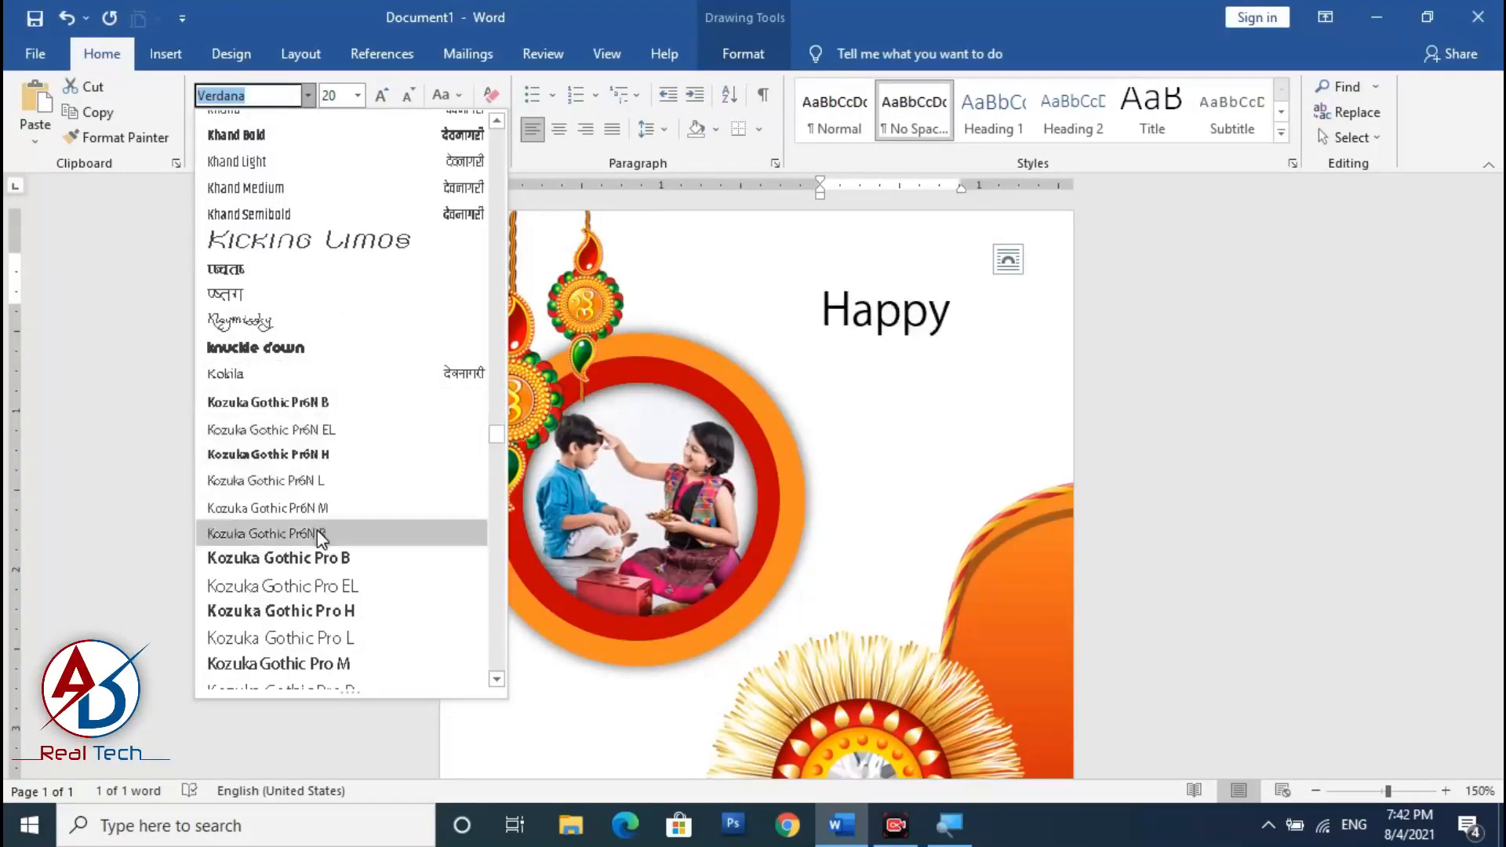
{"action": "scroll", "coordinate": [317, 529], "scroll_direction": "down", "scroll_amount": 15}
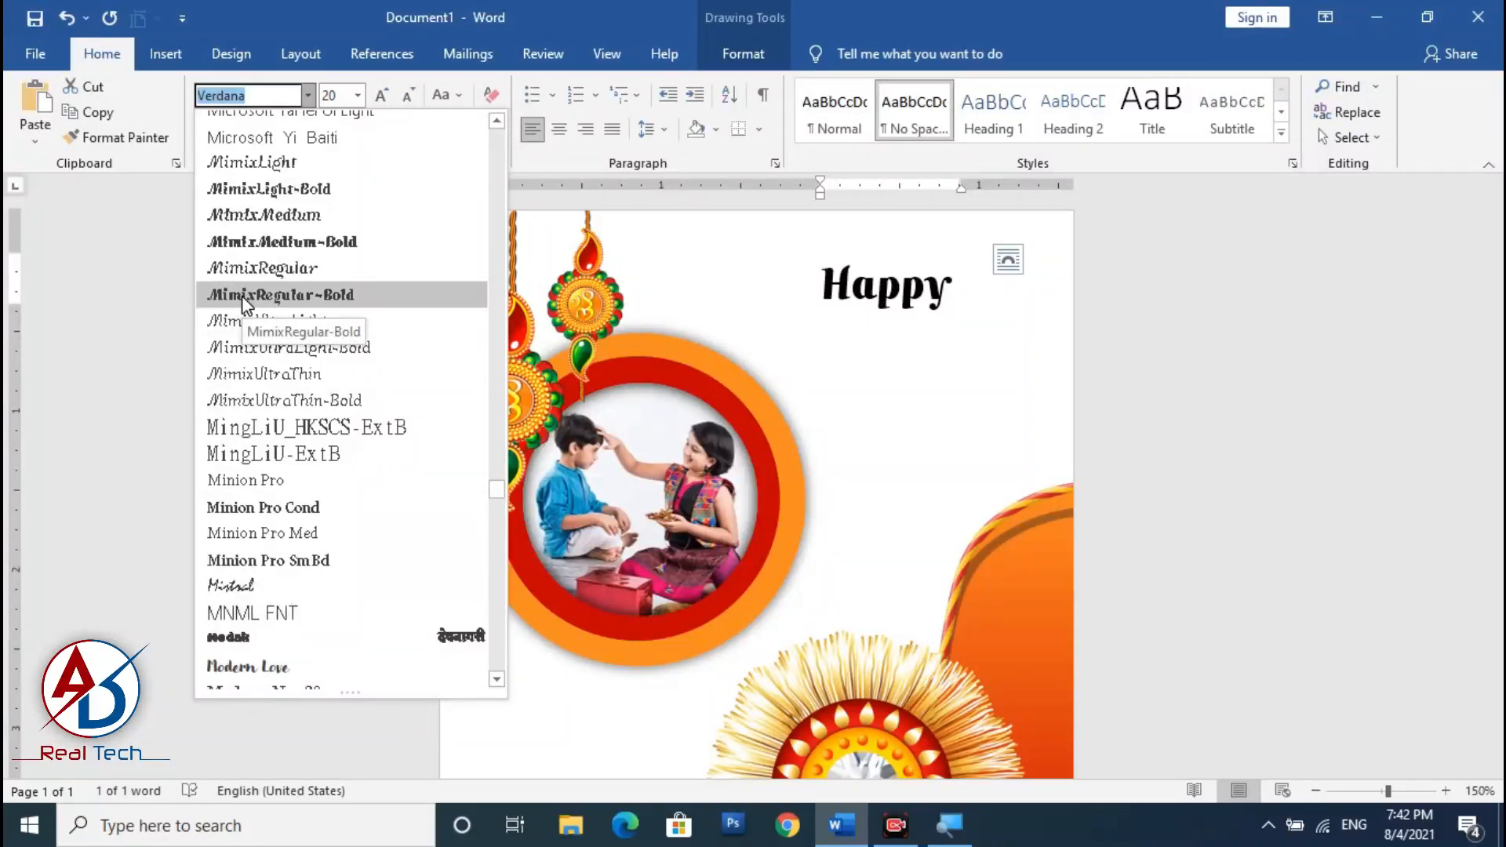
{"action": "left_click", "coordinate": [241, 295]}
{"action": "left_click_drag", "start_coordinate": [935, 249], "coordinate": [957, 218]}
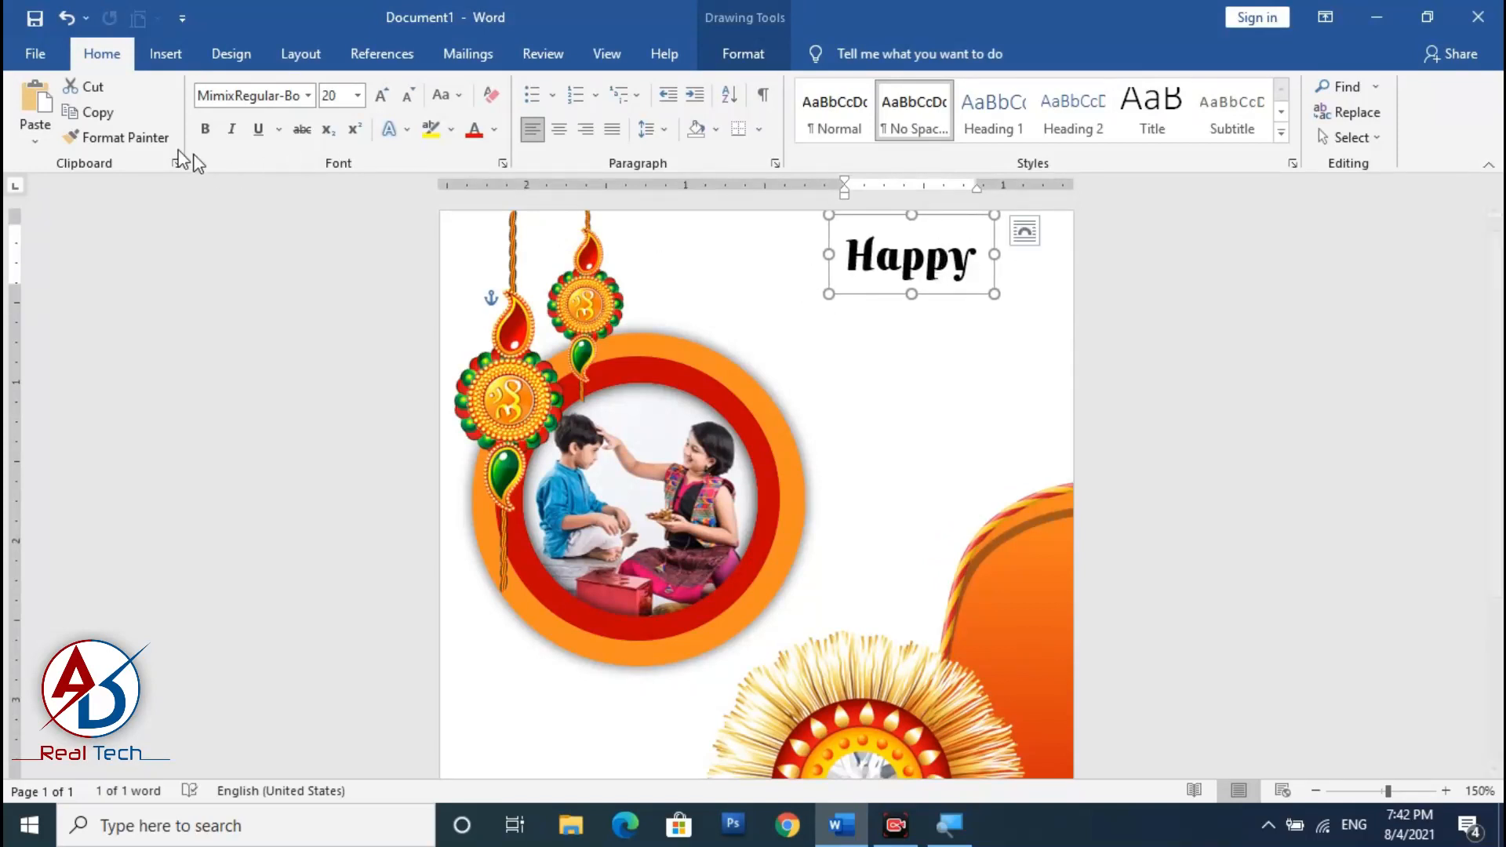
Duplicate the Happy text box, place the copy below the original, and change its text to Raksha Bandhan
{"action": "left_click", "coordinate": [93, 113]}
{"action": "left_click", "coordinate": [36, 102]}
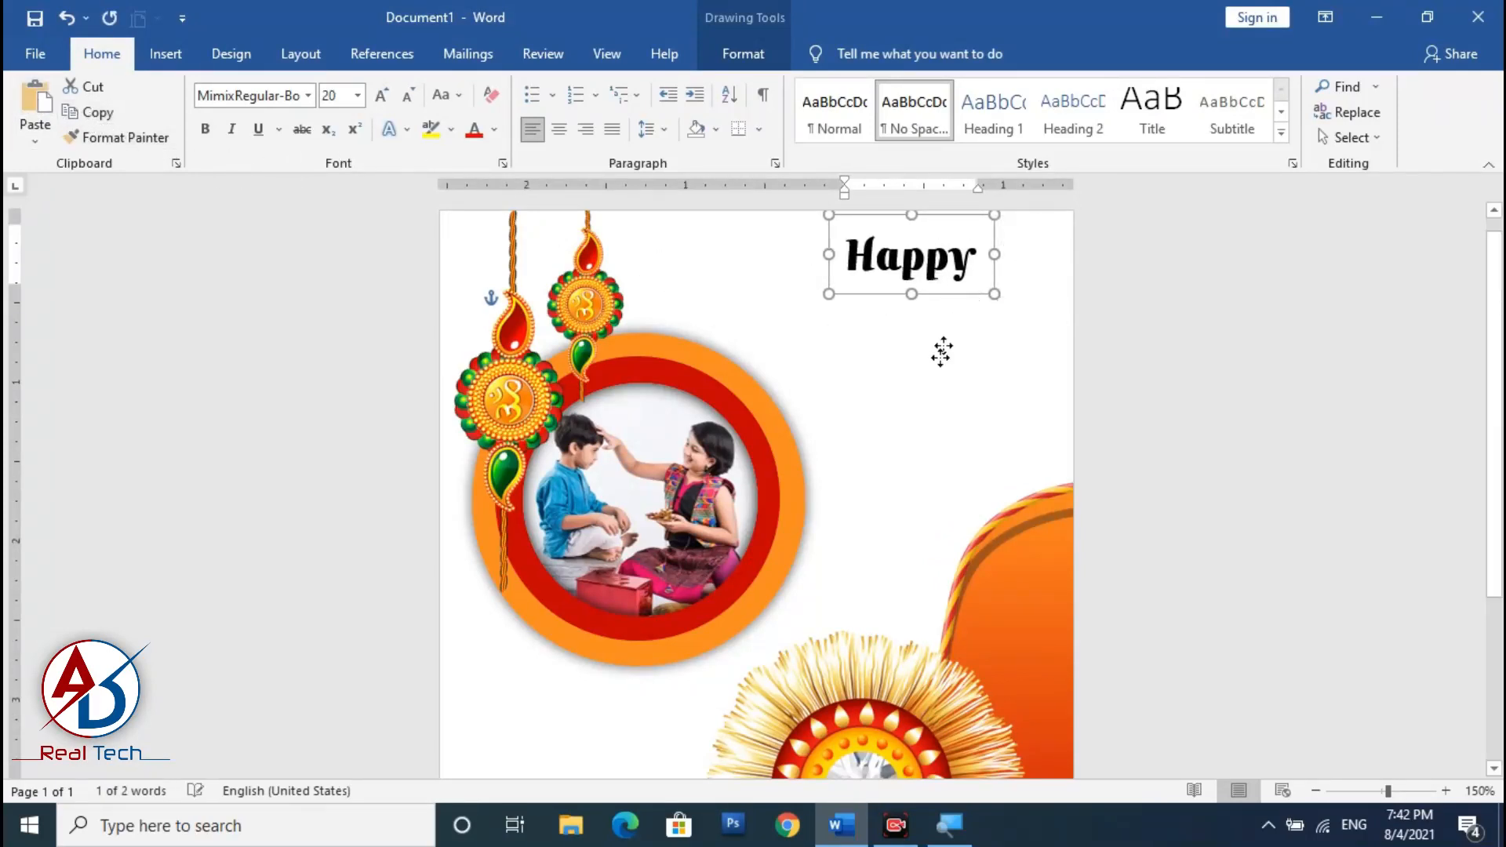
{"action": "left_click_drag", "start_coordinate": [948, 266], "coordinate": [918, 357]}
{"action": "double_click", "coordinate": [919, 360]}
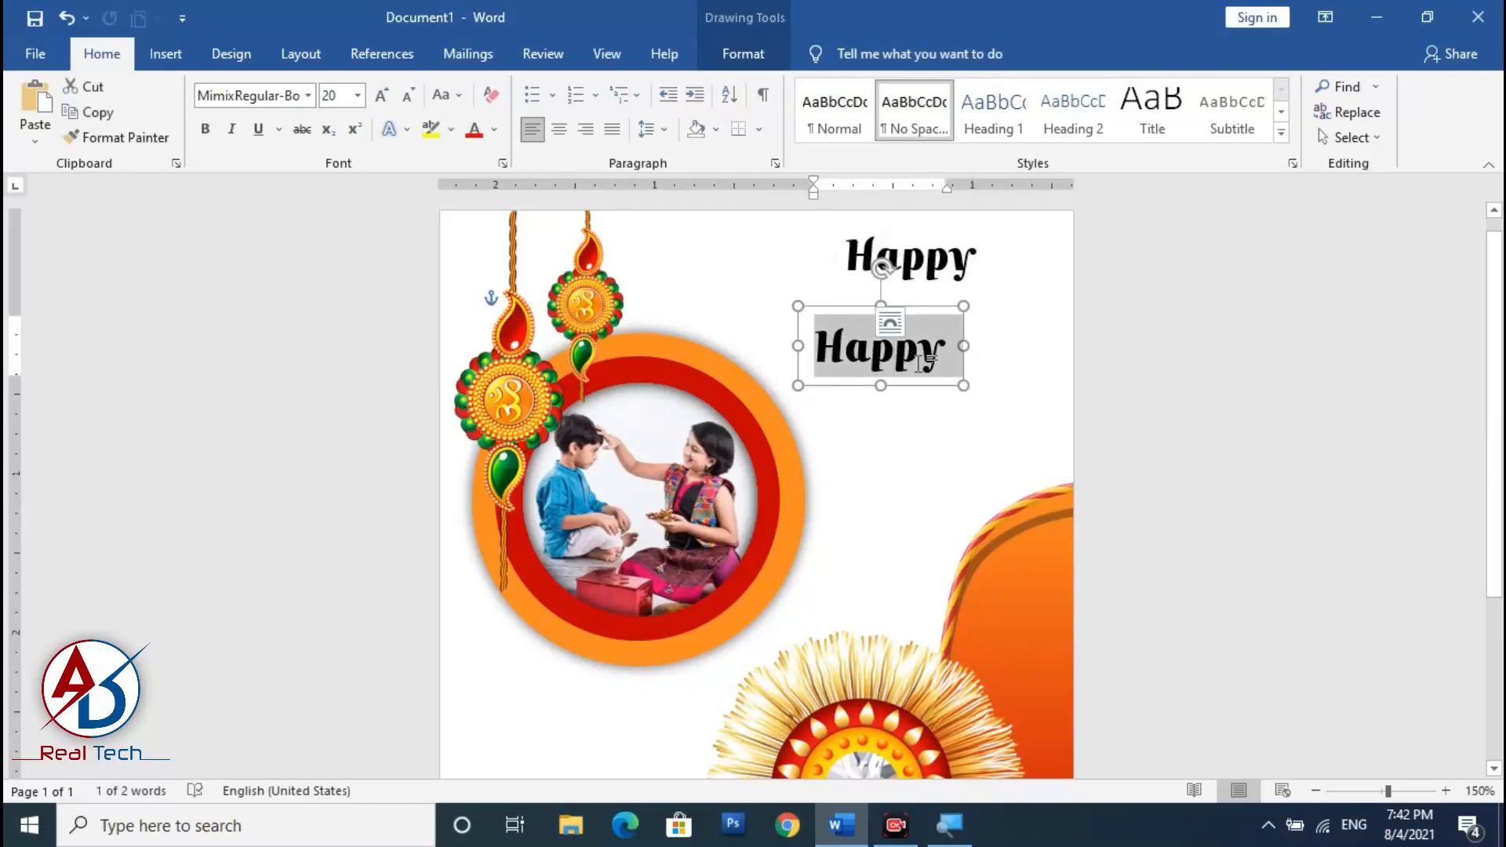
{"action": "type", "text": "Raksha"}
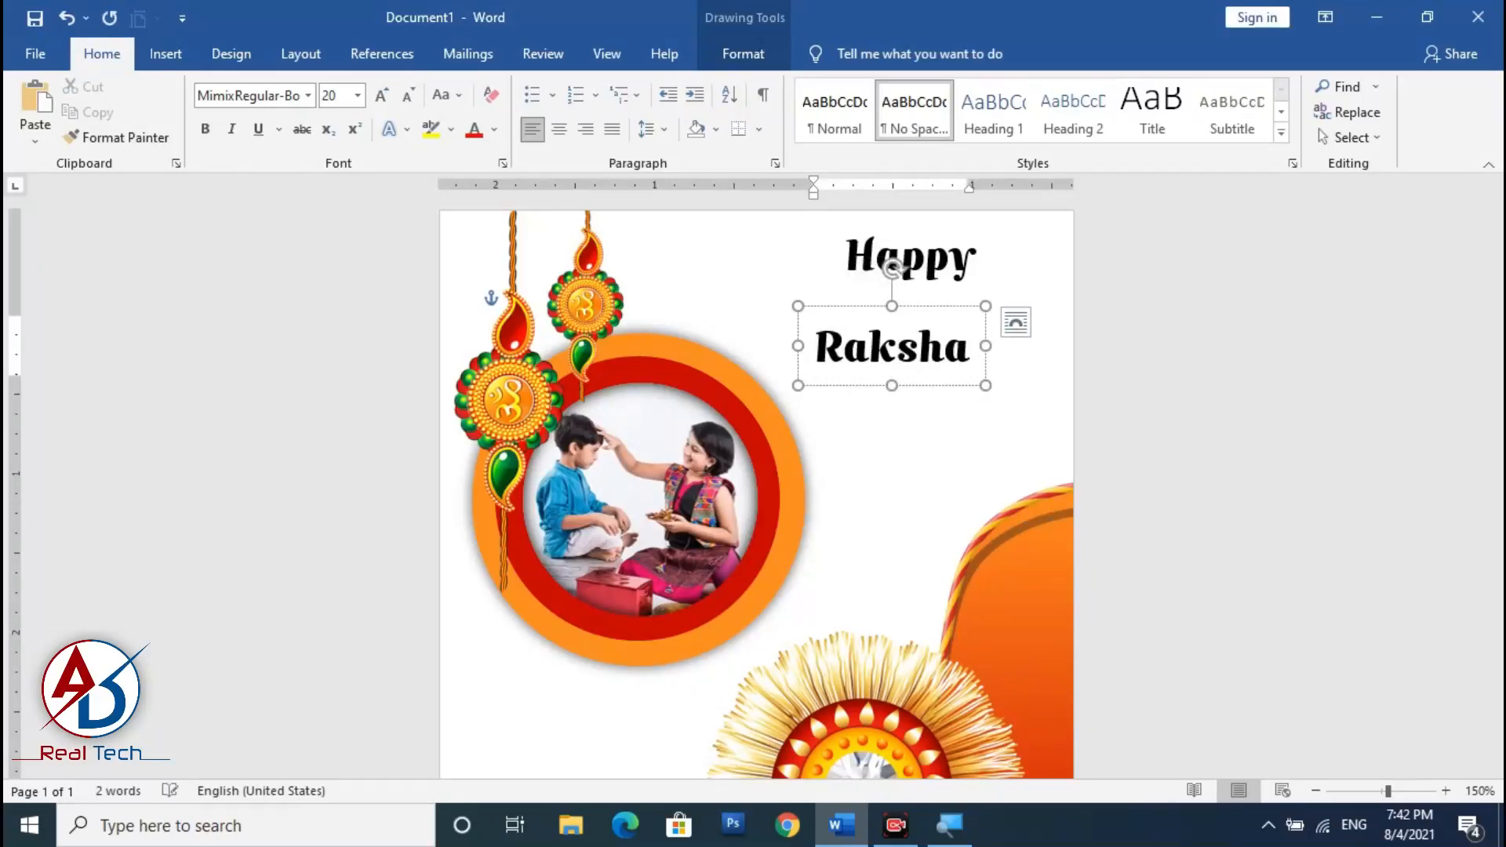
{"action": "type", "text": " Ban"}
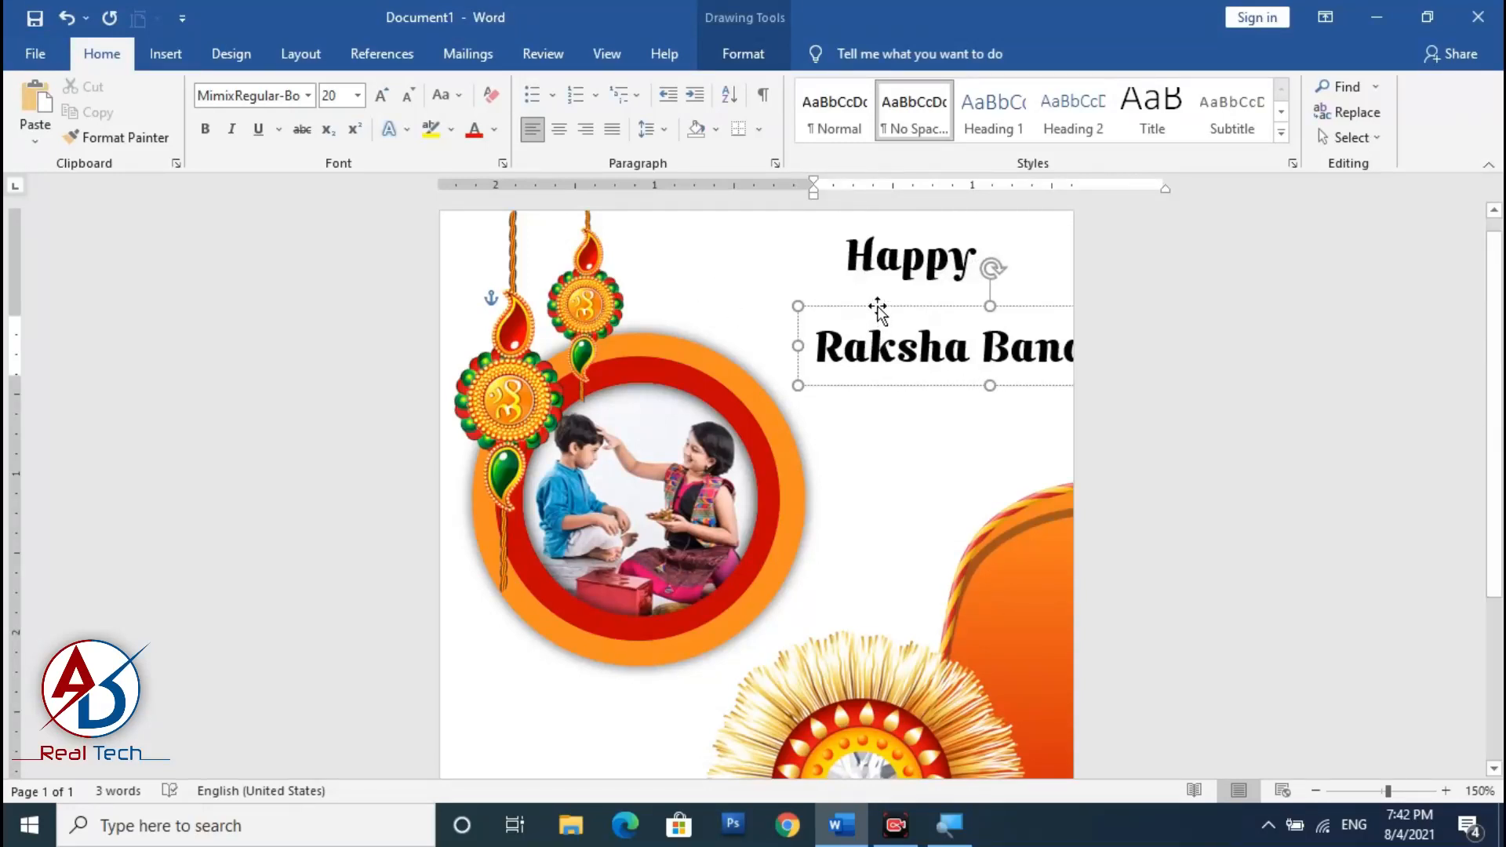
Position Raksha Bandhan near the card's upper right edge and center Happy directly above it
{"action": "left_click_drag", "start_coordinate": [878, 309], "coordinate": [793, 273]}
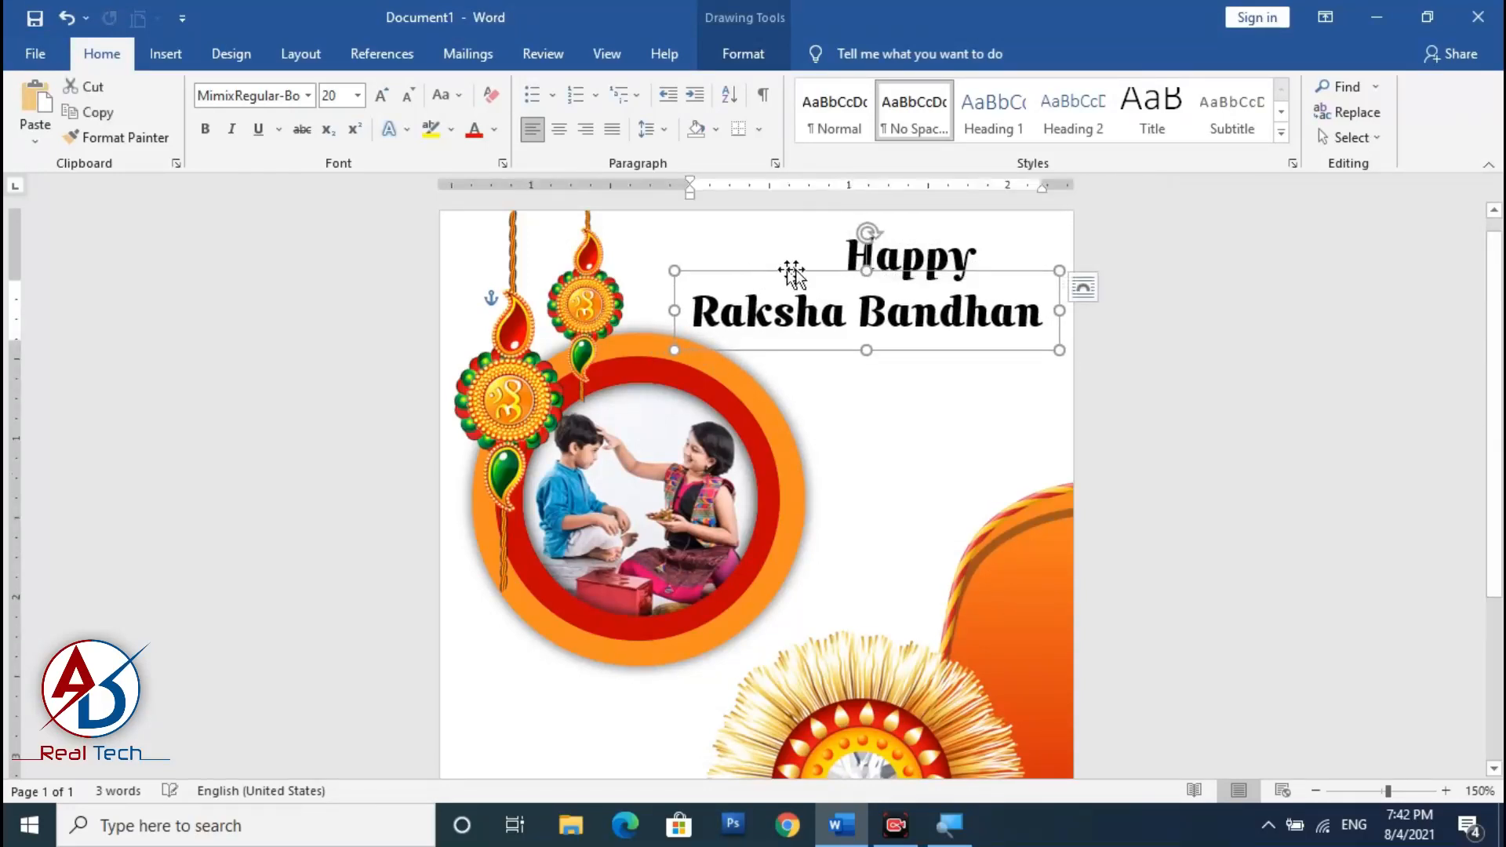
{"action": "left_click", "coordinate": [924, 259]}
{"action": "left_click_drag", "start_coordinate": [984, 215], "coordinate": [1022, 220]}
{"action": "left_click", "coordinate": [975, 351]}
{"action": "left_click_drag", "start_coordinate": [975, 353], "coordinate": [994, 350]}
{"action": "left_click", "coordinate": [987, 267]}
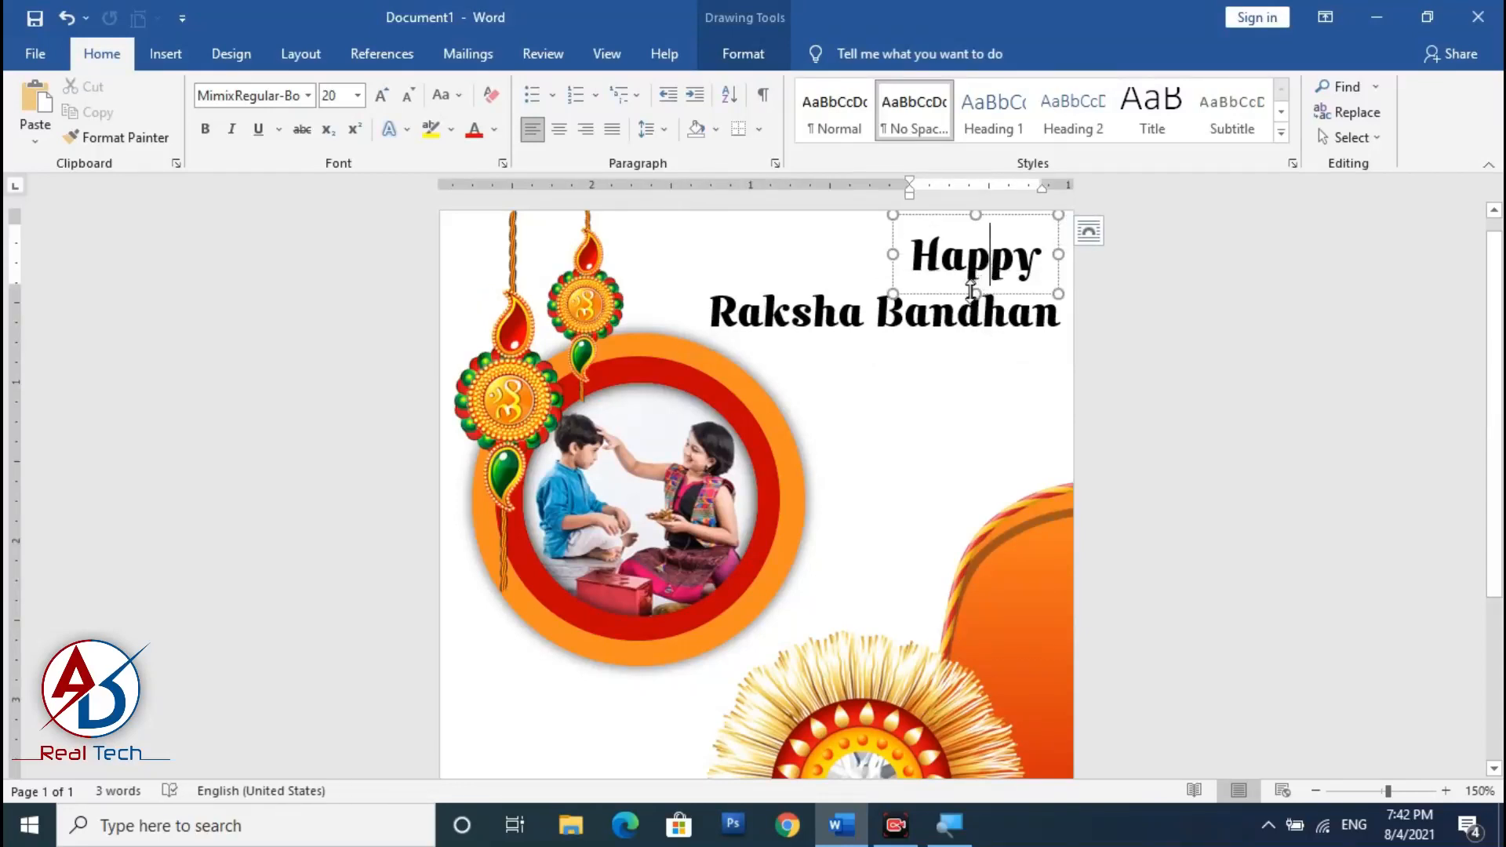
{"action": "left_click_drag", "start_coordinate": [949, 296], "coordinate": [860, 296]}
{"action": "left_click", "coordinate": [1123, 509]}
{"action": "scroll", "coordinate": [1123, 509], "scroll_direction": "down", "scroll_amount": 7}
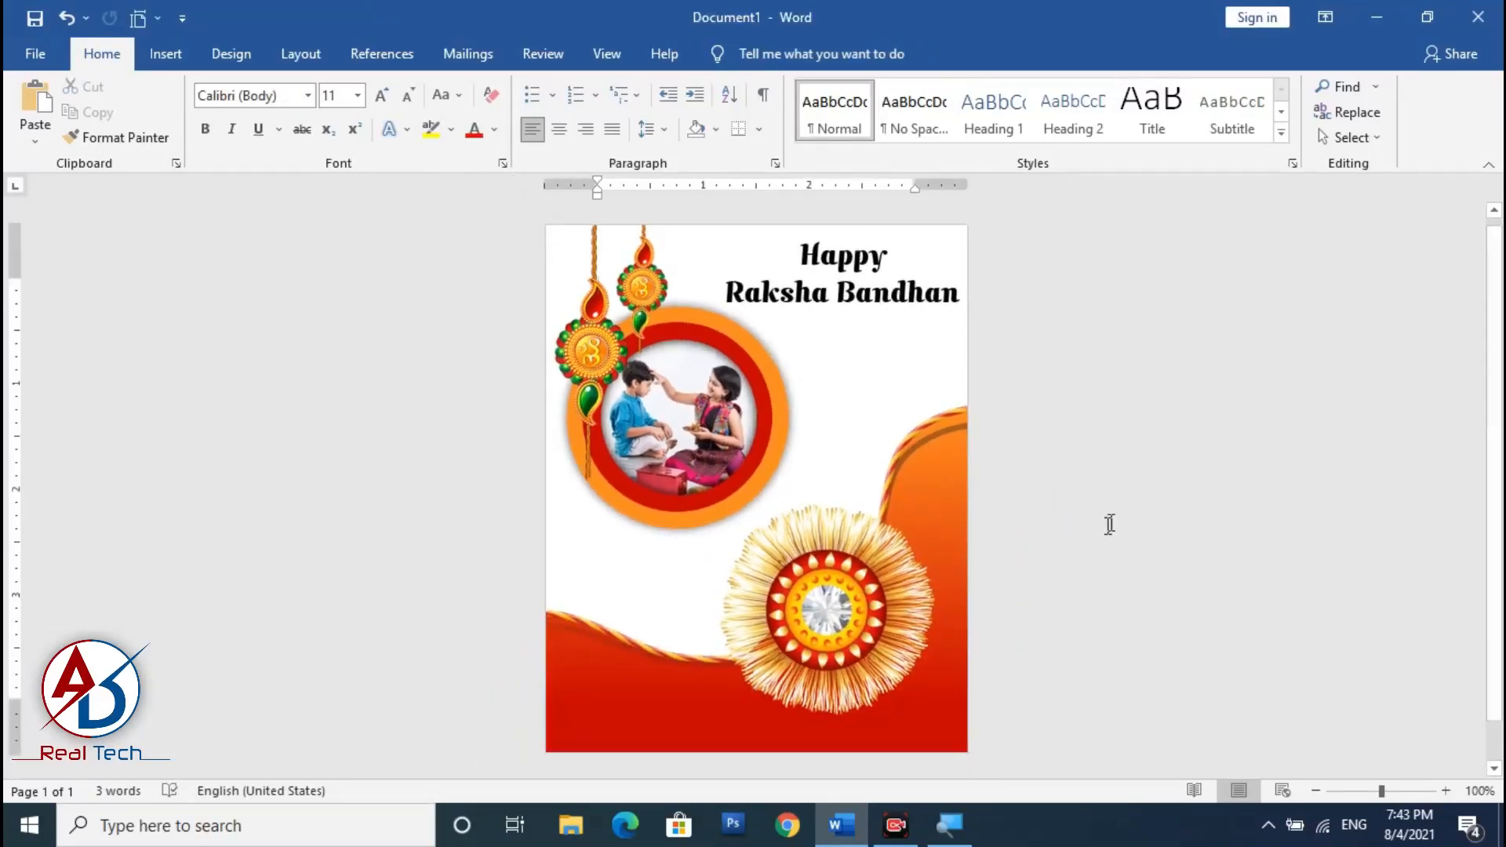
Fill the Happy text with a linear orange-to-red gradient at a 90° angle
{"action": "scroll", "coordinate": [935, 380], "scroll_direction": "up", "scroll_amount": 4}
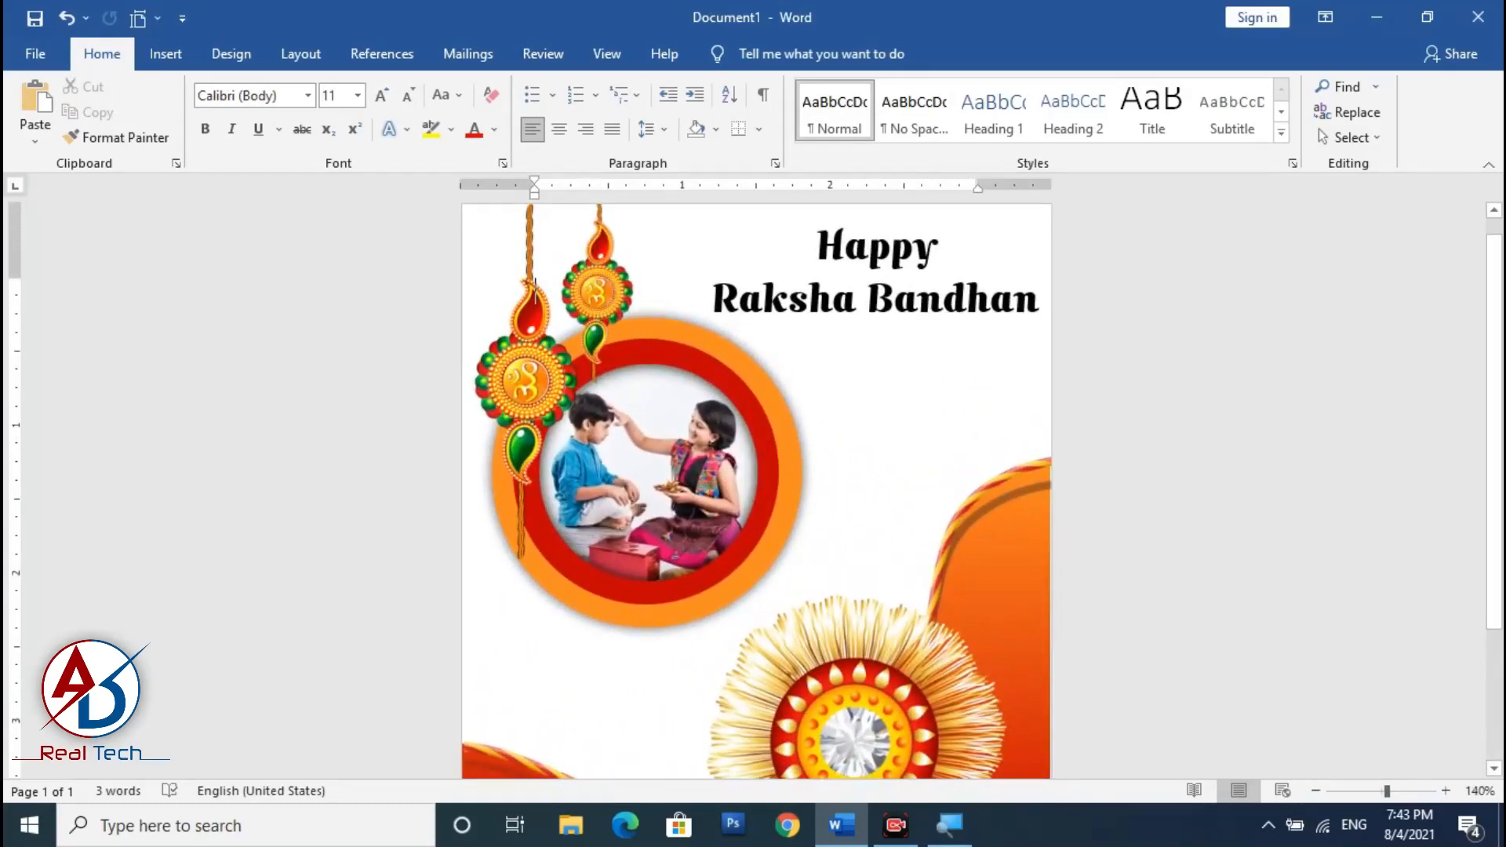
{"action": "left_click", "coordinate": [922, 284]}
{"action": "left_click", "coordinate": [922, 282]}
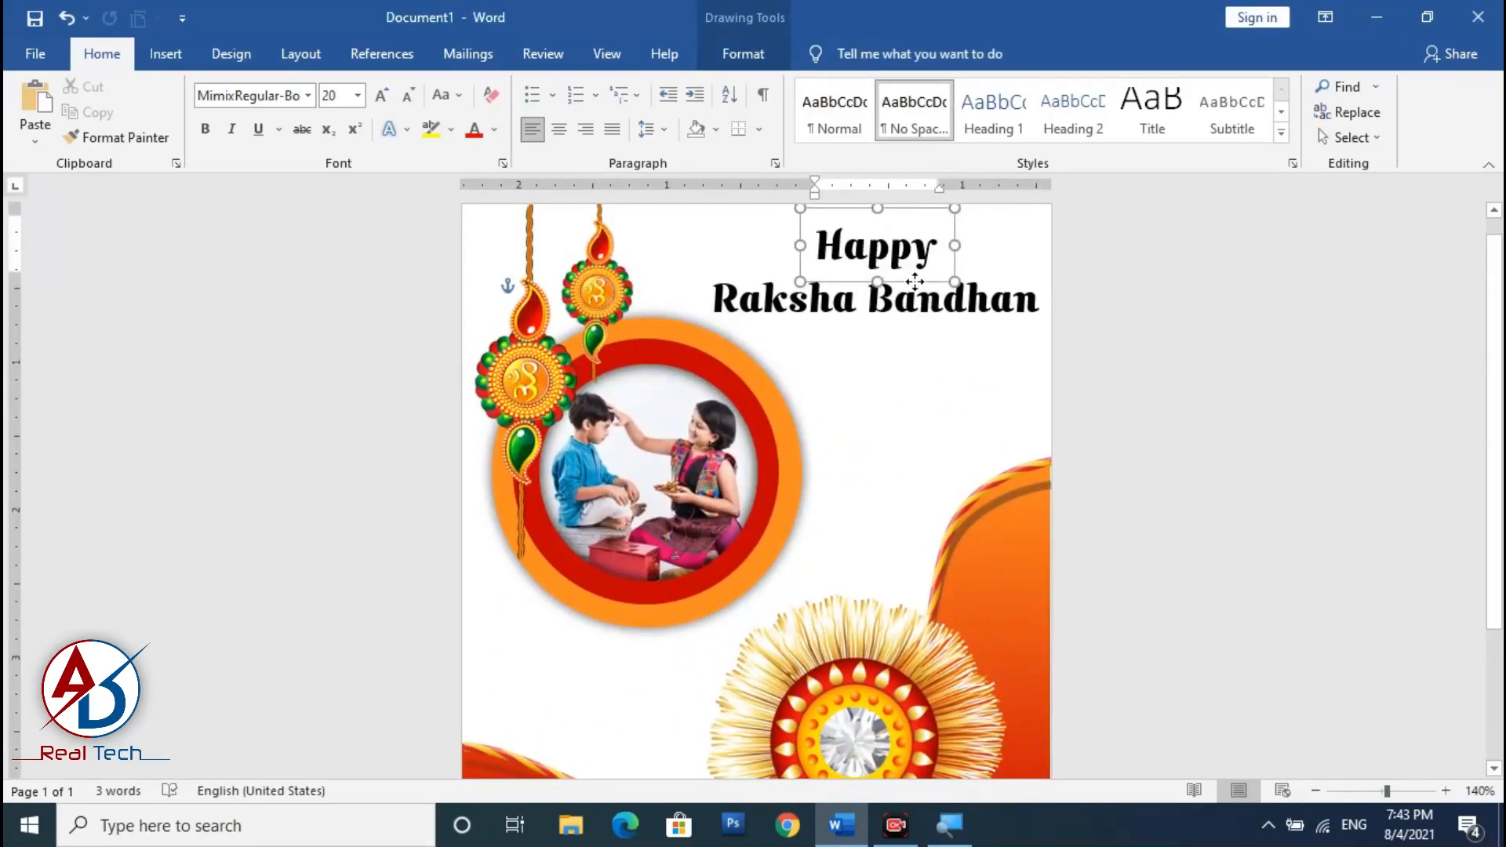
{"action": "left_click", "coordinate": [743, 54]}
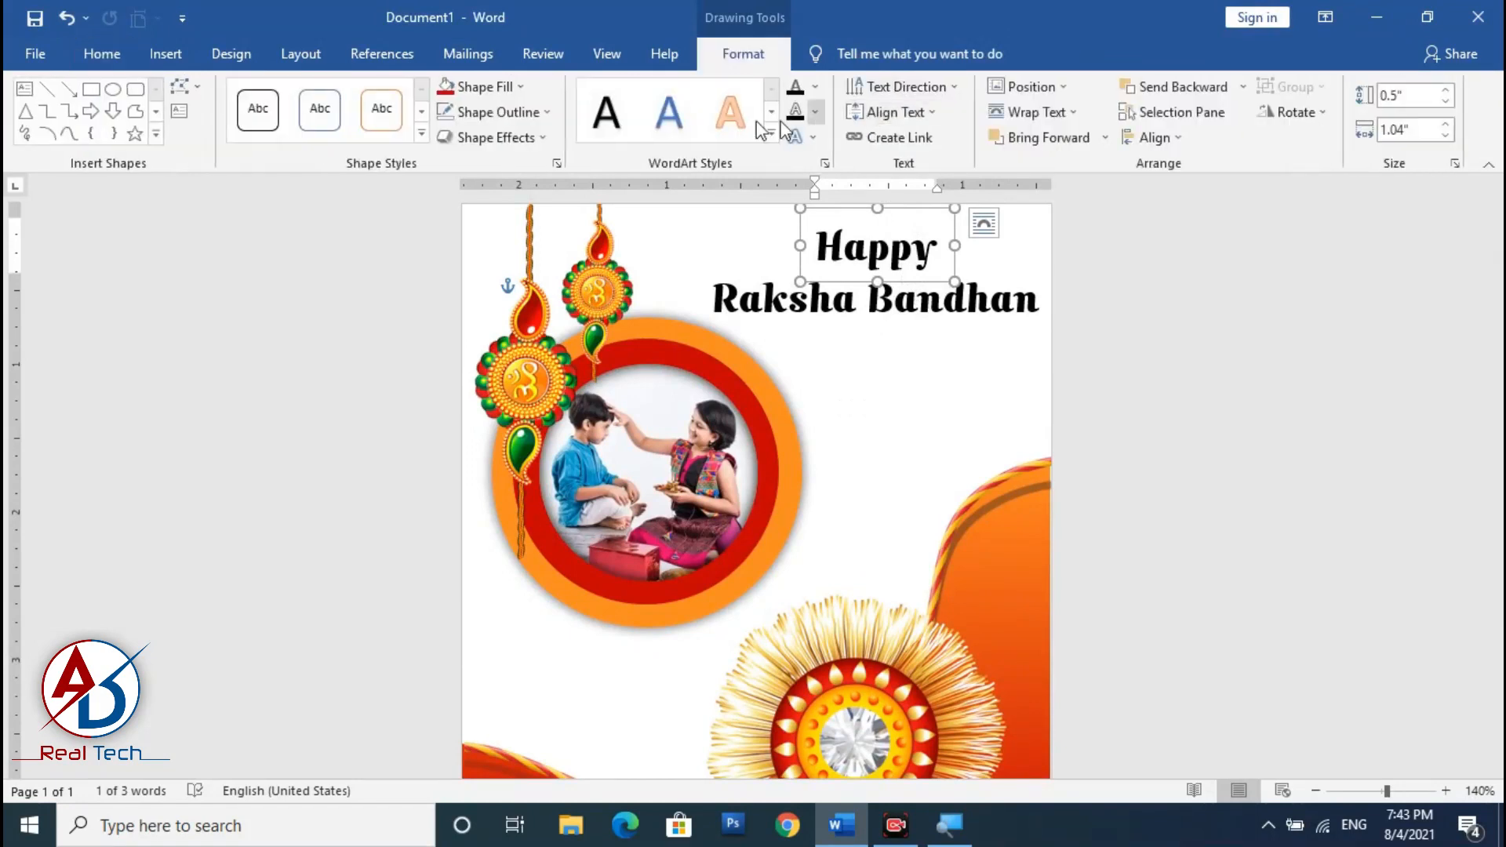
{"action": "left_click", "coordinate": [815, 86]}
{"action": "left_click", "coordinate": [1473, 677]}
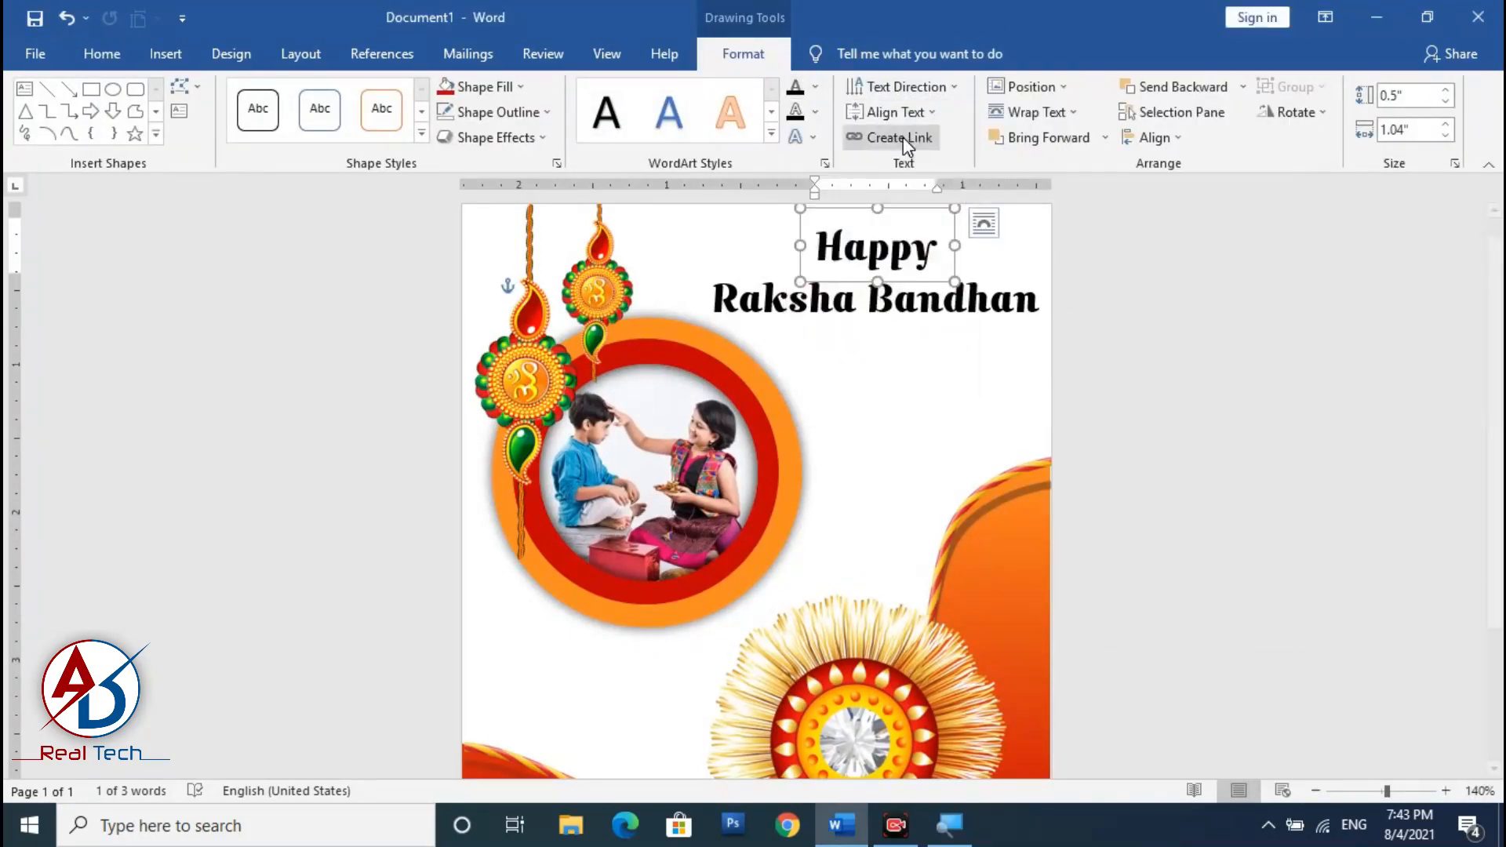
{"action": "left_click", "coordinate": [814, 87]}
{"action": "left_click", "coordinate": [858, 381]}
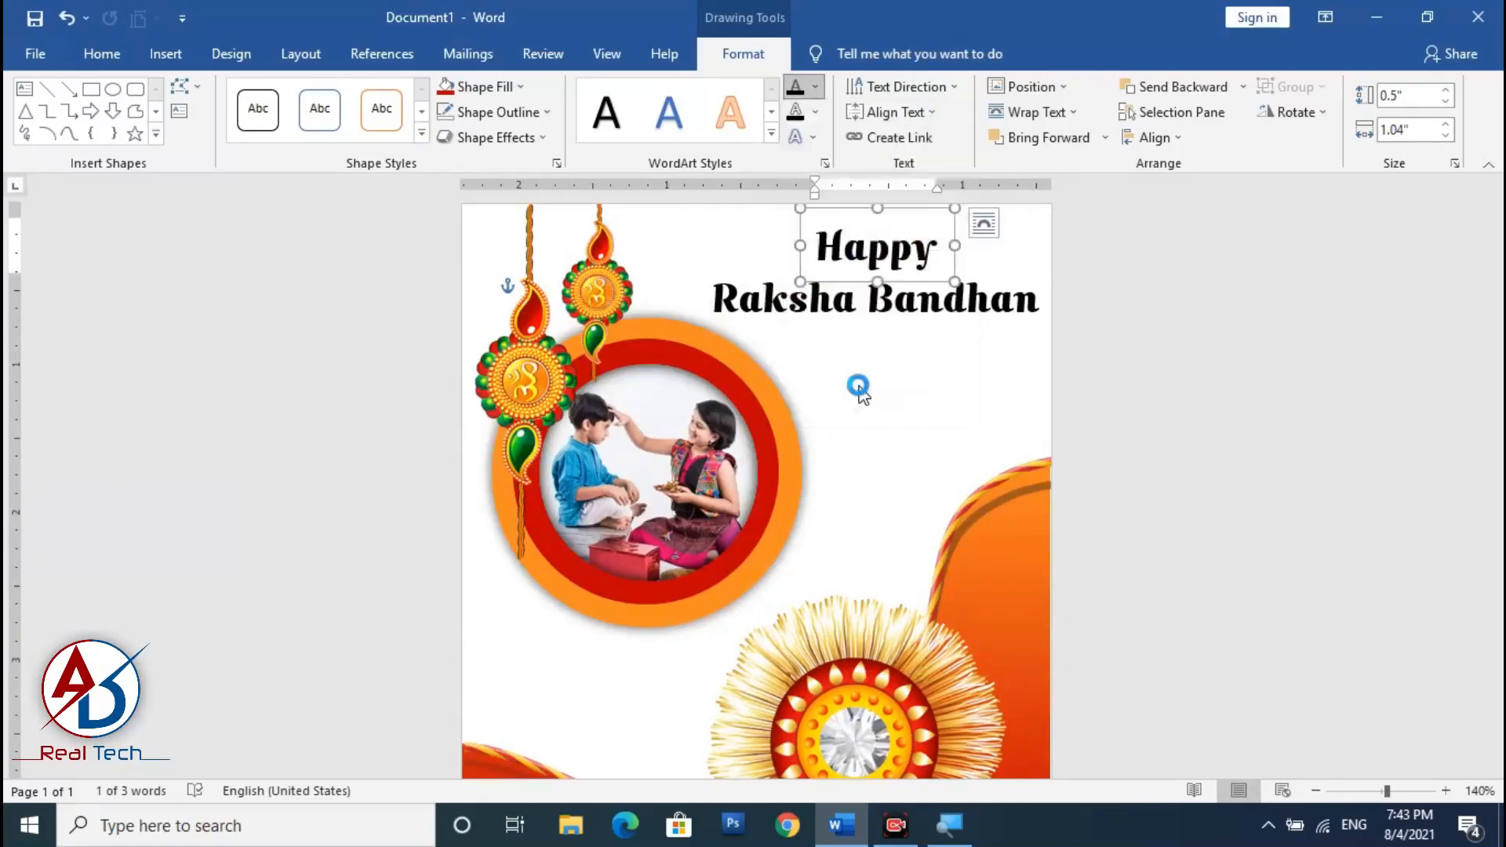
{"action": "key", "text": "Escape"}
{"action": "left_click", "coordinate": [815, 86]}
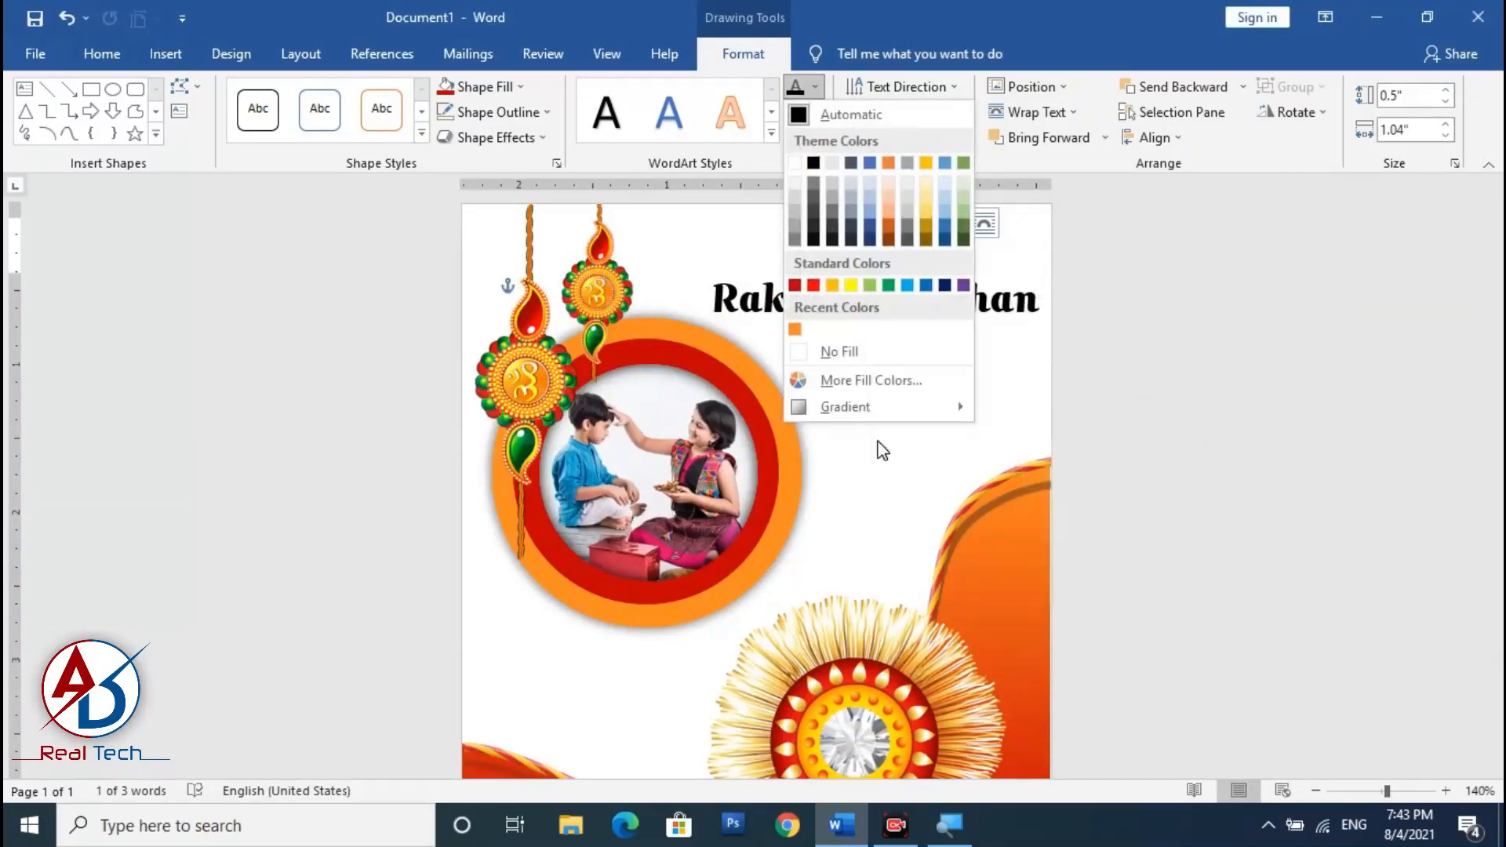
{"action": "mouse_move", "coordinate": [933, 414]}
{"action": "left_click", "coordinate": [1059, 654]}
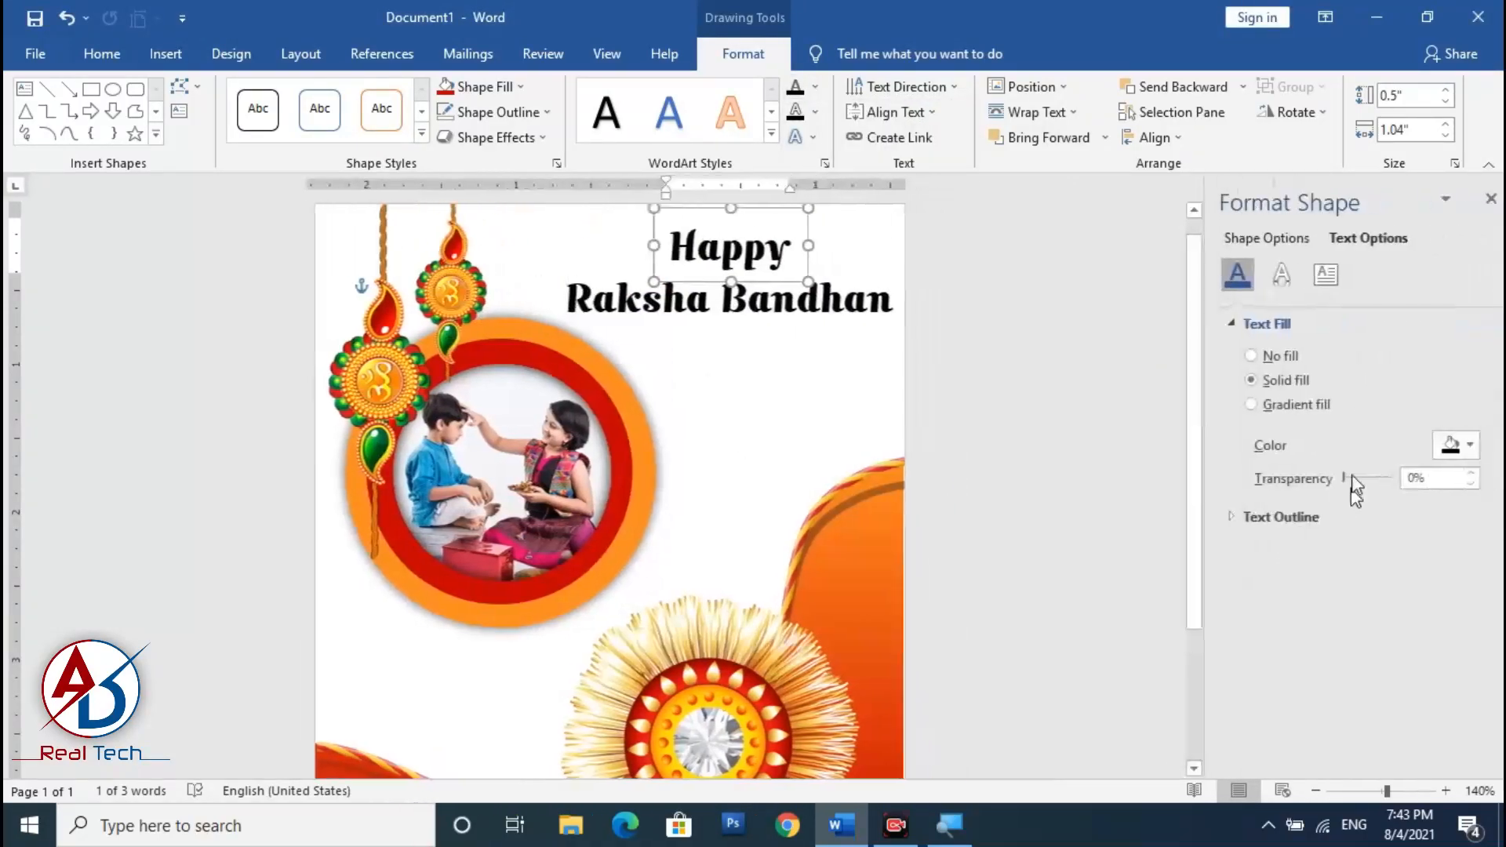
{"action": "left_click", "coordinate": [1279, 405]}
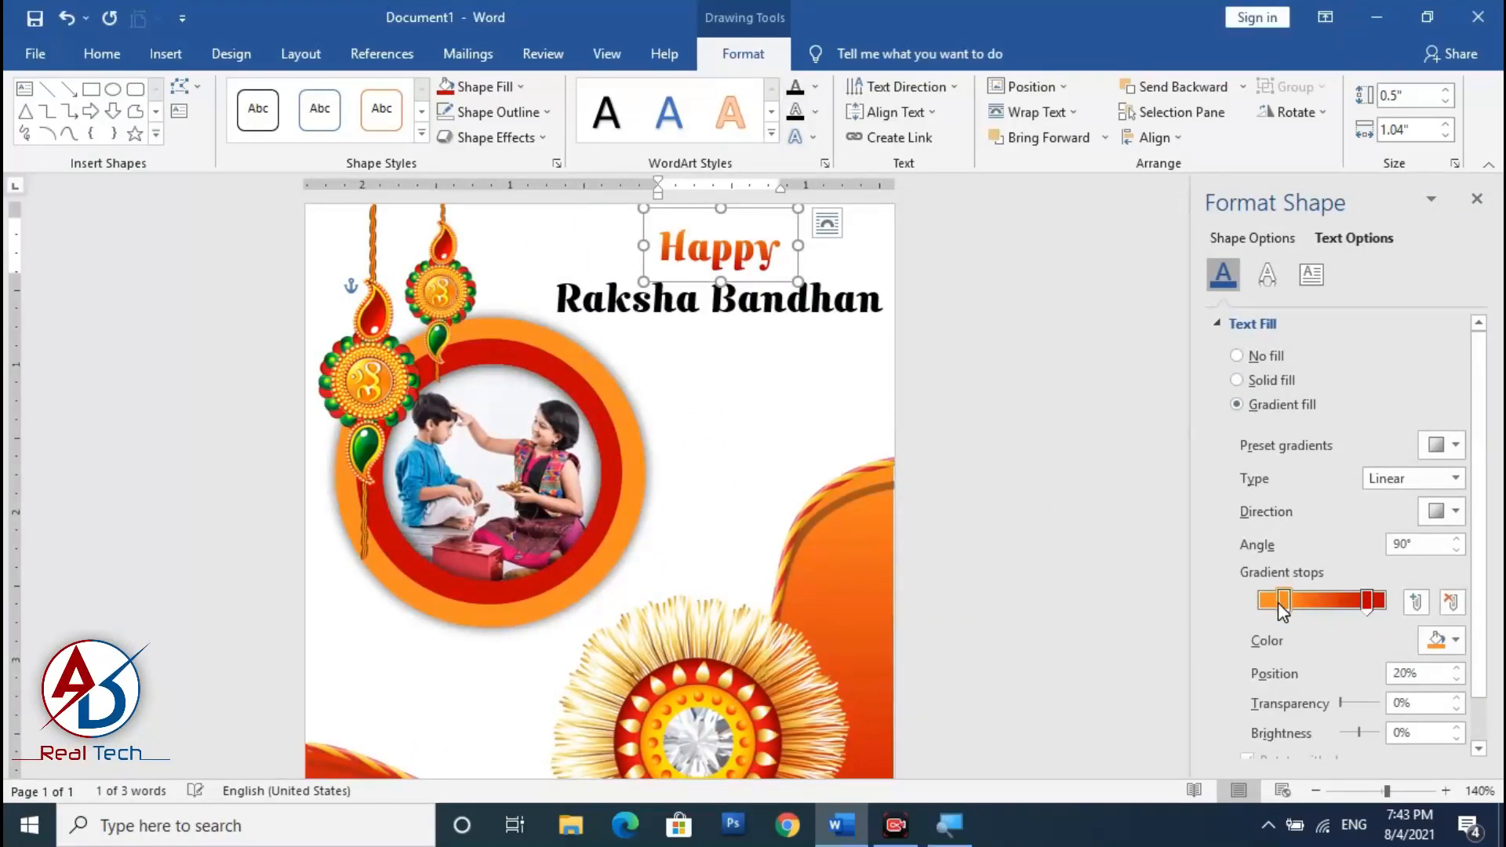
{"action": "left_click", "coordinate": [1478, 201]}
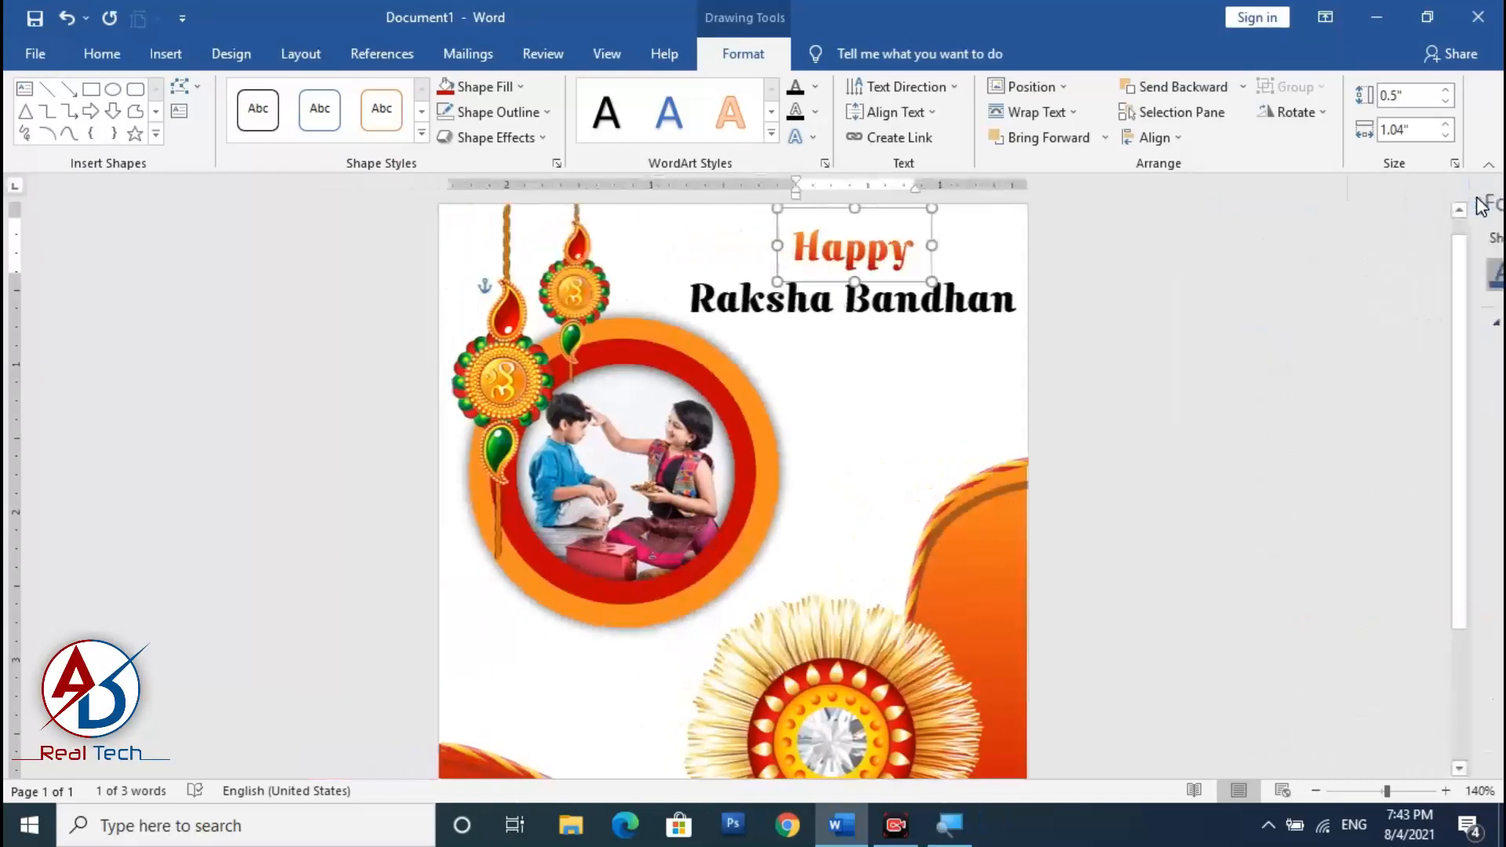
Give the Raksha Bandhan text a linear gradient fill with red at the start and orange at 96%
{"action": "double_click", "coordinate": [946, 314]}
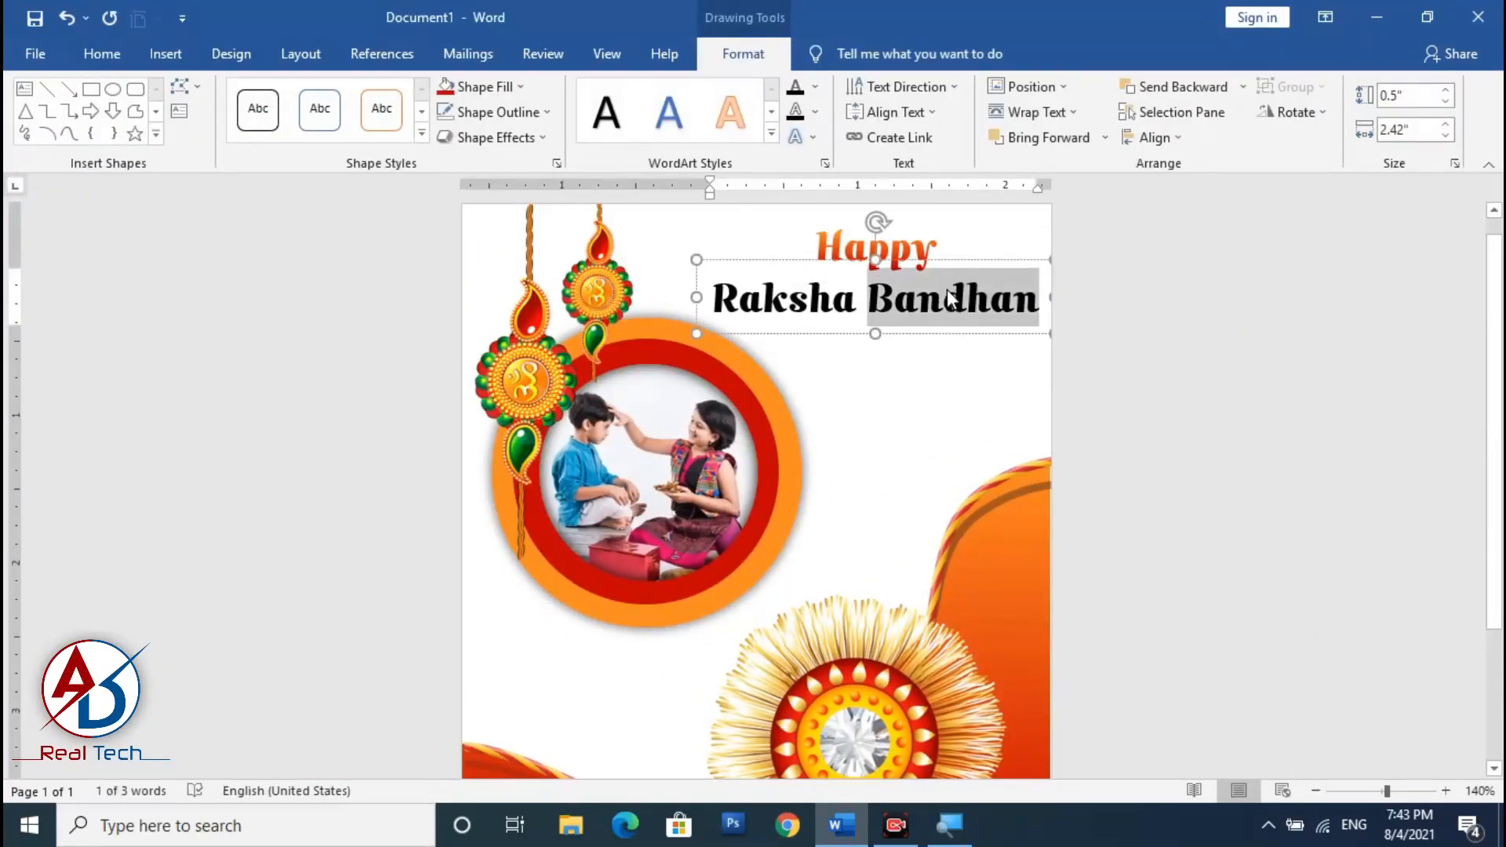
{"action": "triple_click", "coordinate": [947, 297]}
{"action": "left_click", "coordinate": [815, 88]}
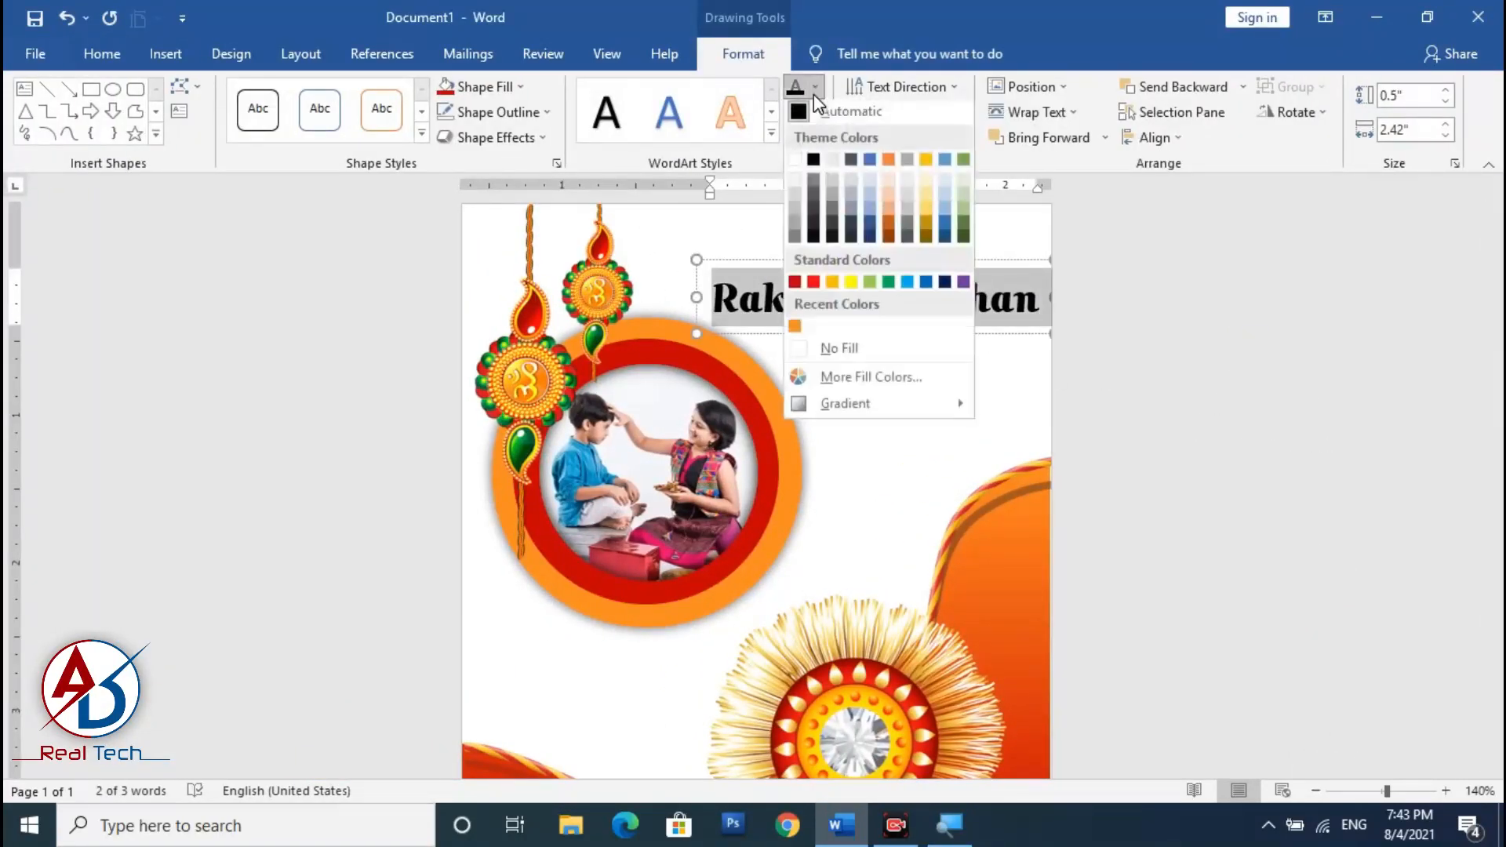
{"action": "mouse_move", "coordinate": [921, 402]}
{"action": "left_click", "coordinate": [1099, 657]}
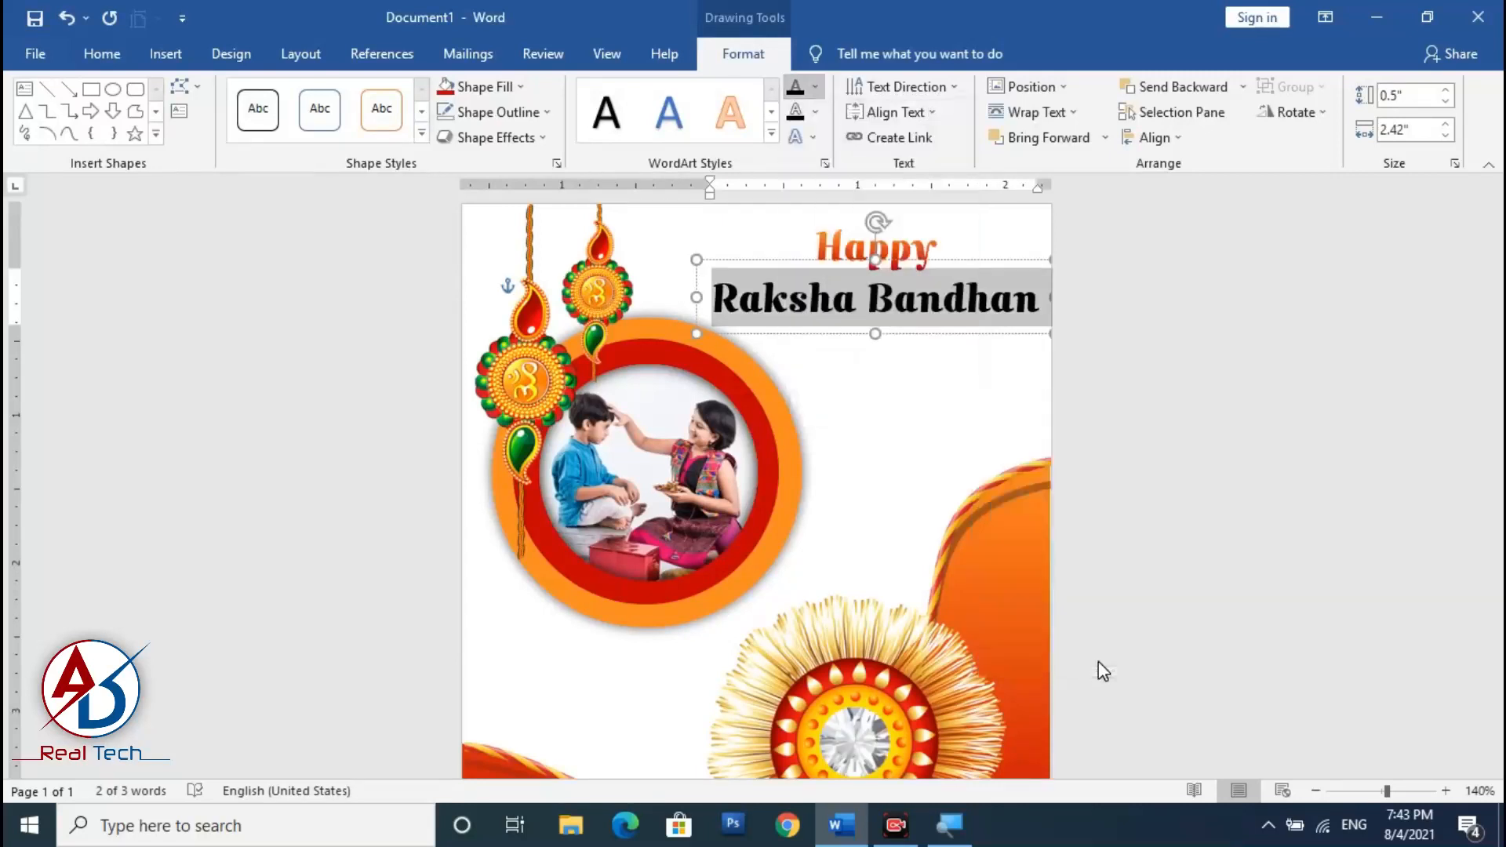
{"action": "left_click", "coordinate": [1268, 399]}
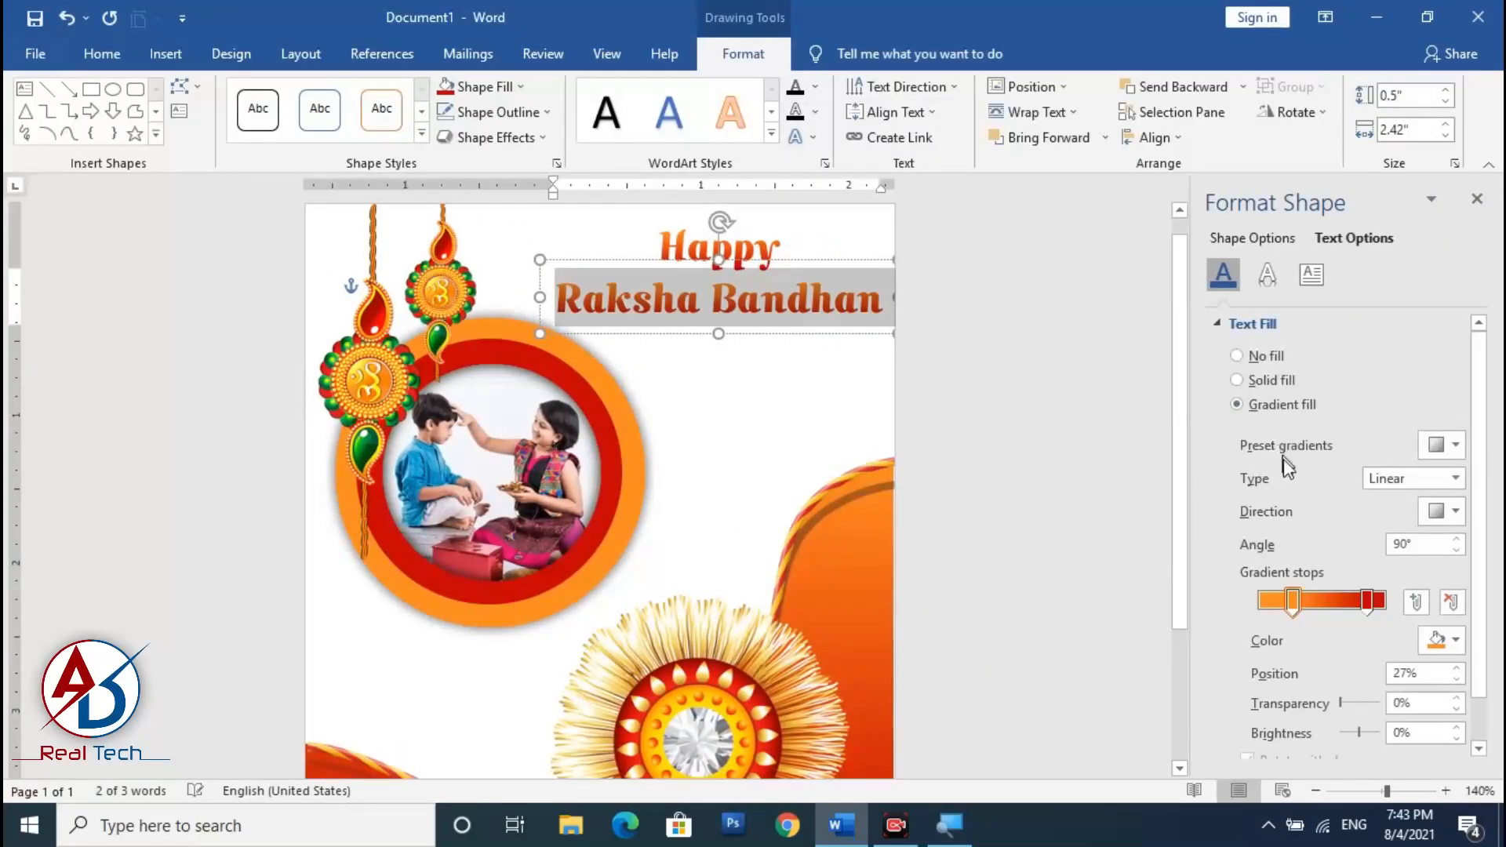
{"action": "left_click_drag", "start_coordinate": [1291, 602], "coordinate": [1234, 616]}
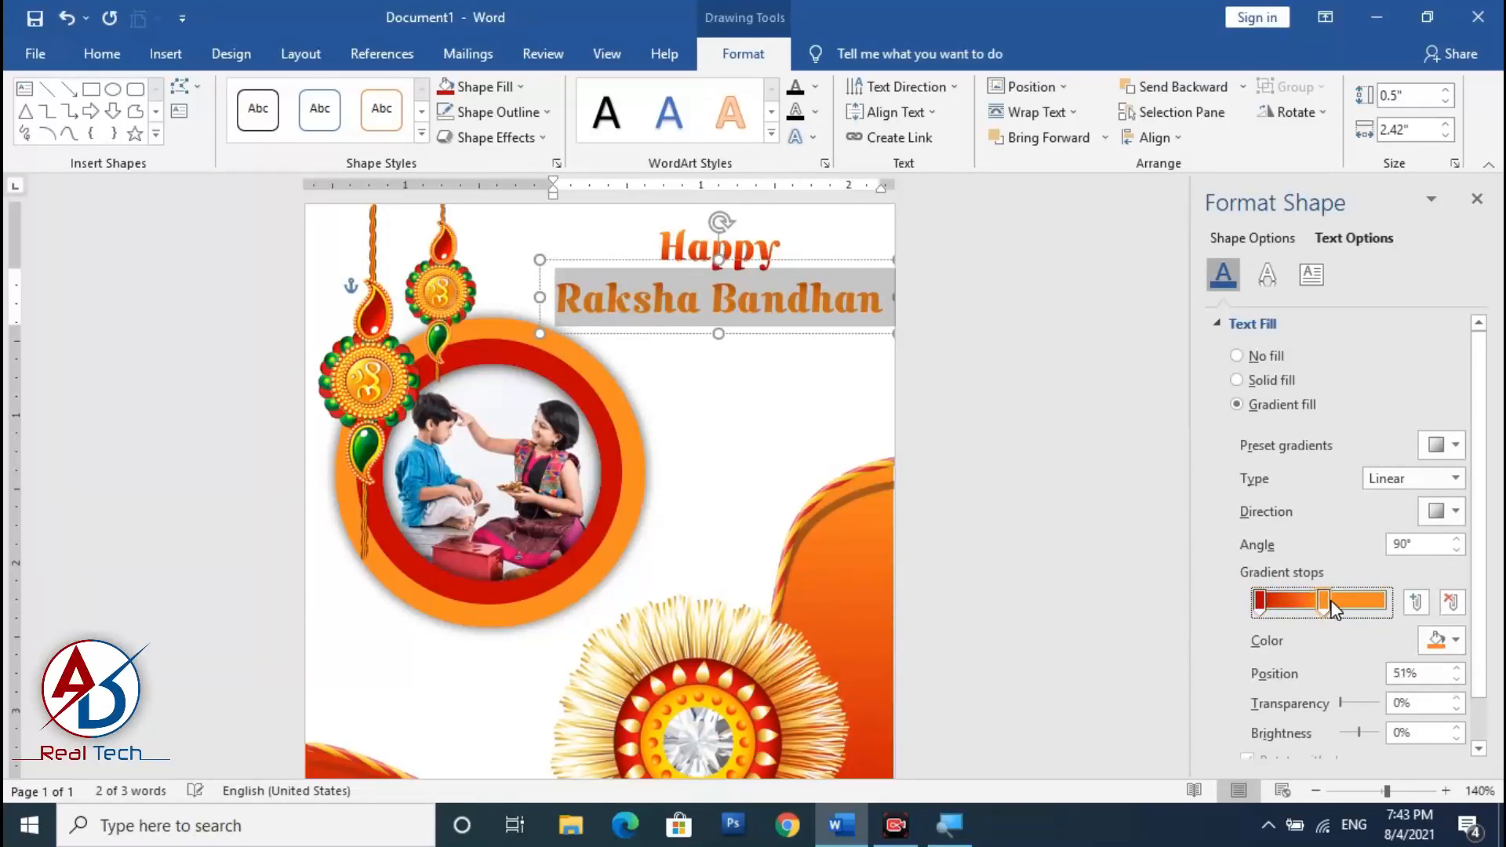
{"action": "left_click_drag", "start_coordinate": [1331, 602], "coordinate": [1386, 606]}
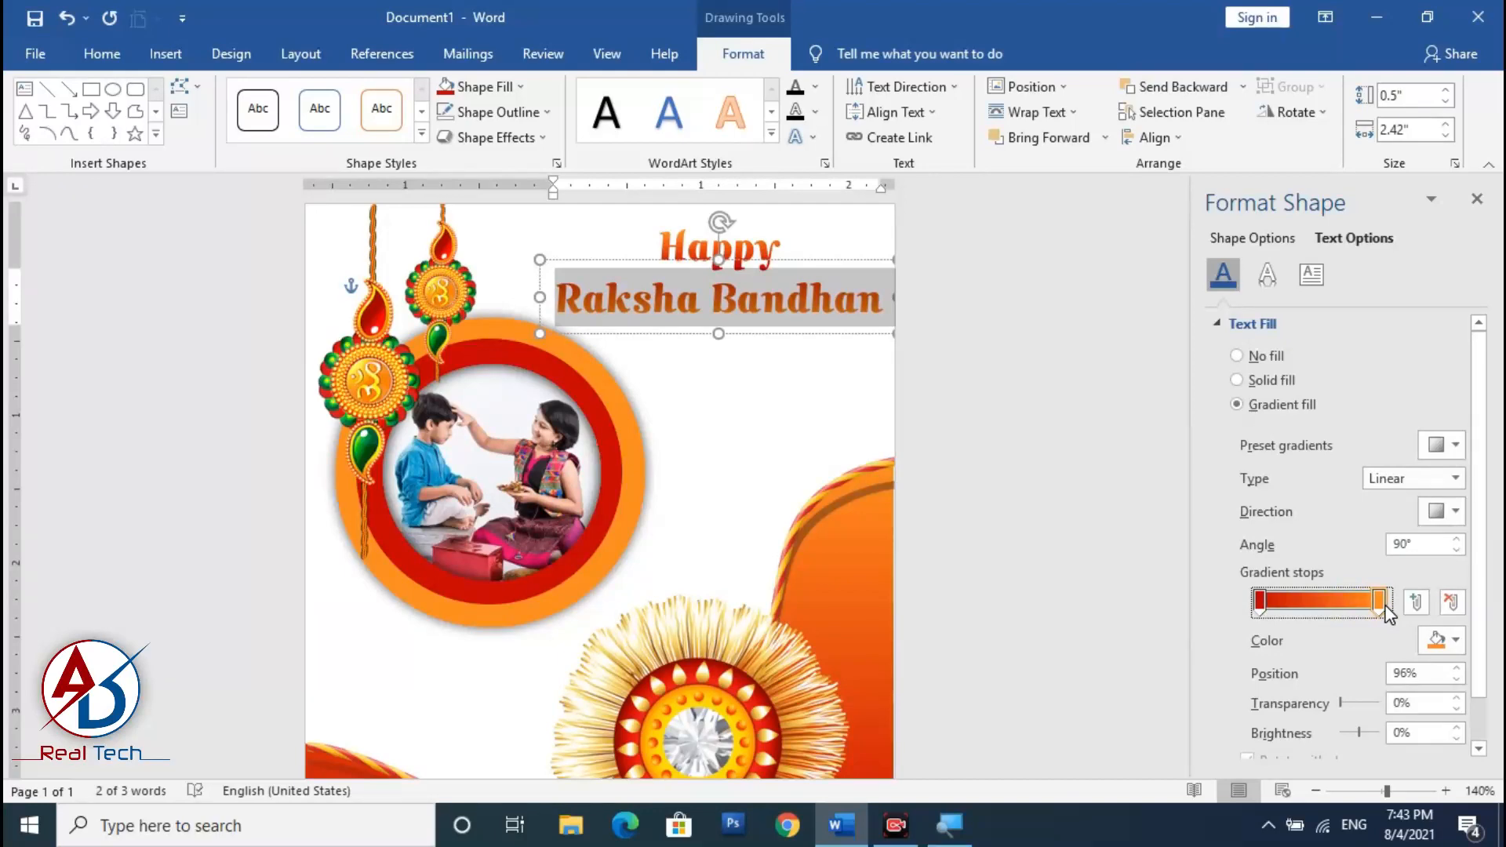
Move the Raksha Bandhan text box slightly up, closer to Happy, and check the whole card
{"action": "left_click", "coordinate": [874, 418]}
{"action": "left_click", "coordinate": [839, 265]}
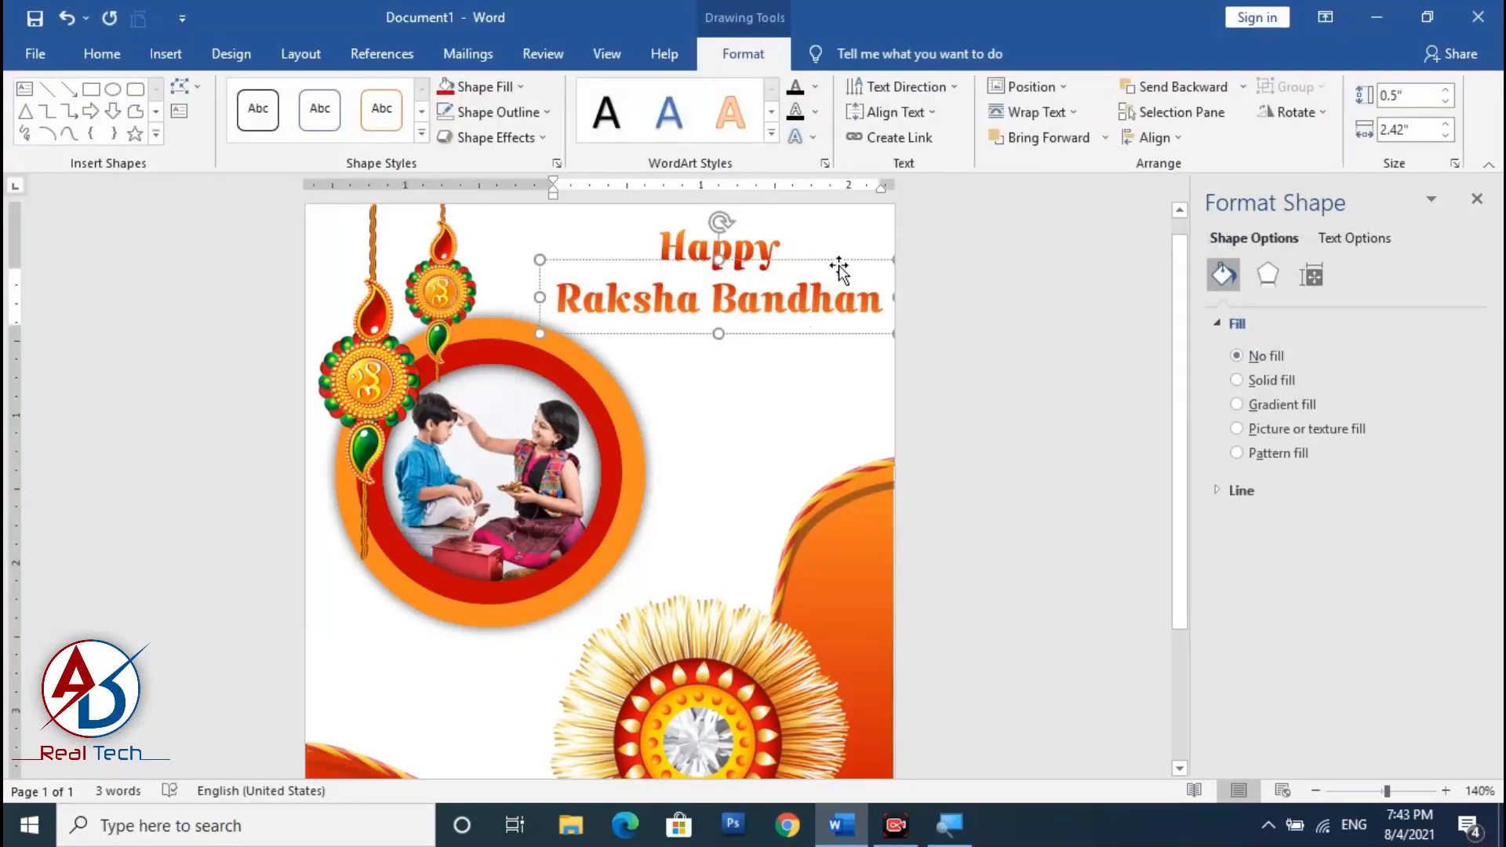
{"action": "left_click_drag", "start_coordinate": [838, 261], "coordinate": [838, 259]}
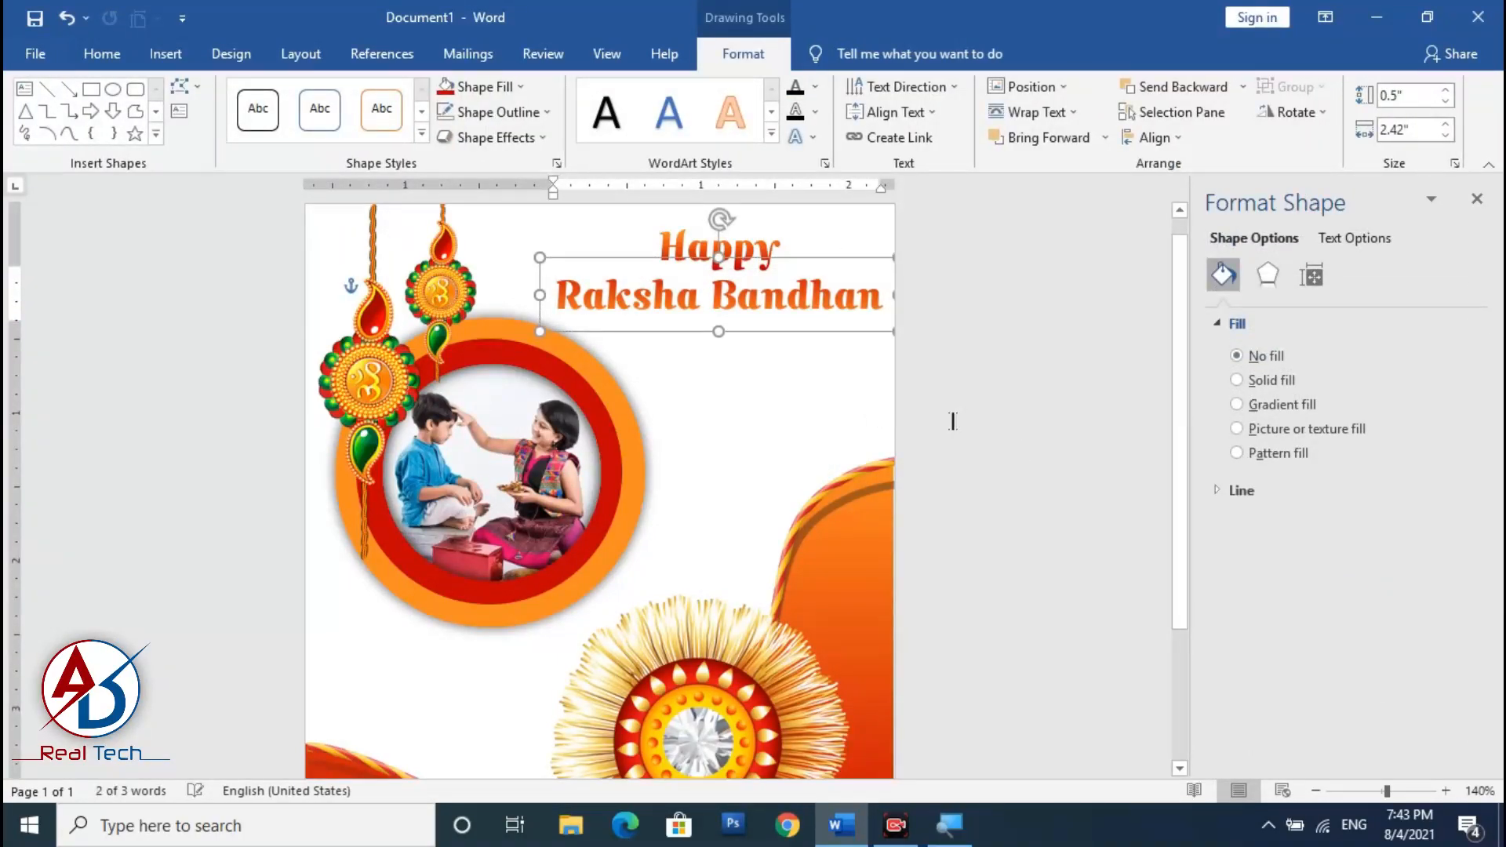
{"action": "left_click", "coordinate": [988, 416]}
{"action": "scroll", "coordinate": [962, 433], "scroll_direction": "down", "scroll_amount": 4}
{"action": "scroll", "coordinate": [962, 434], "scroll_direction": "up", "scroll_amount": 3}
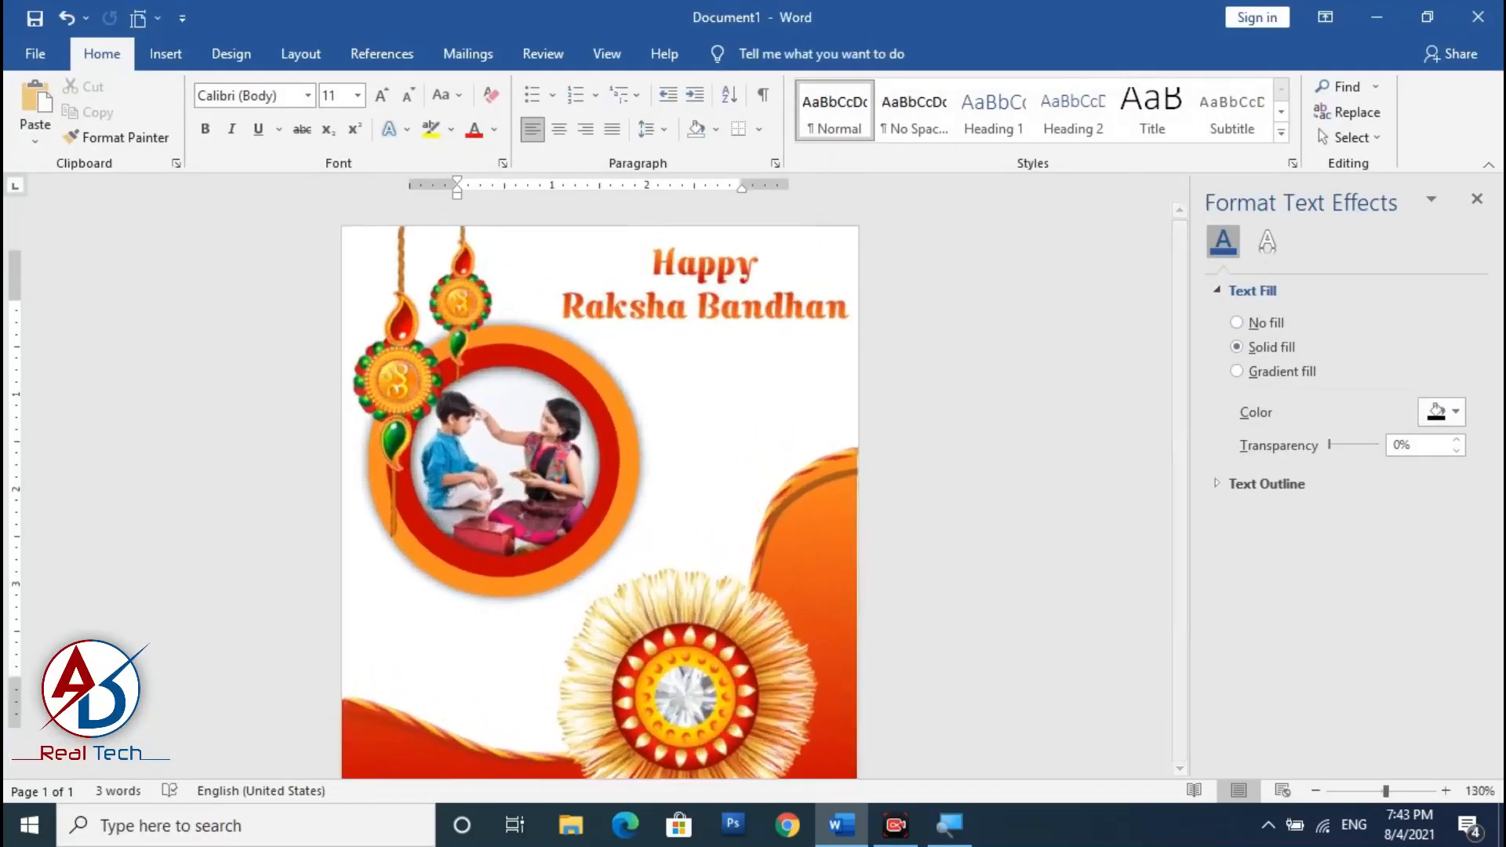
{"action": "scroll", "coordinate": [930, 533], "scroll_direction": "down", "scroll_amount": 4}
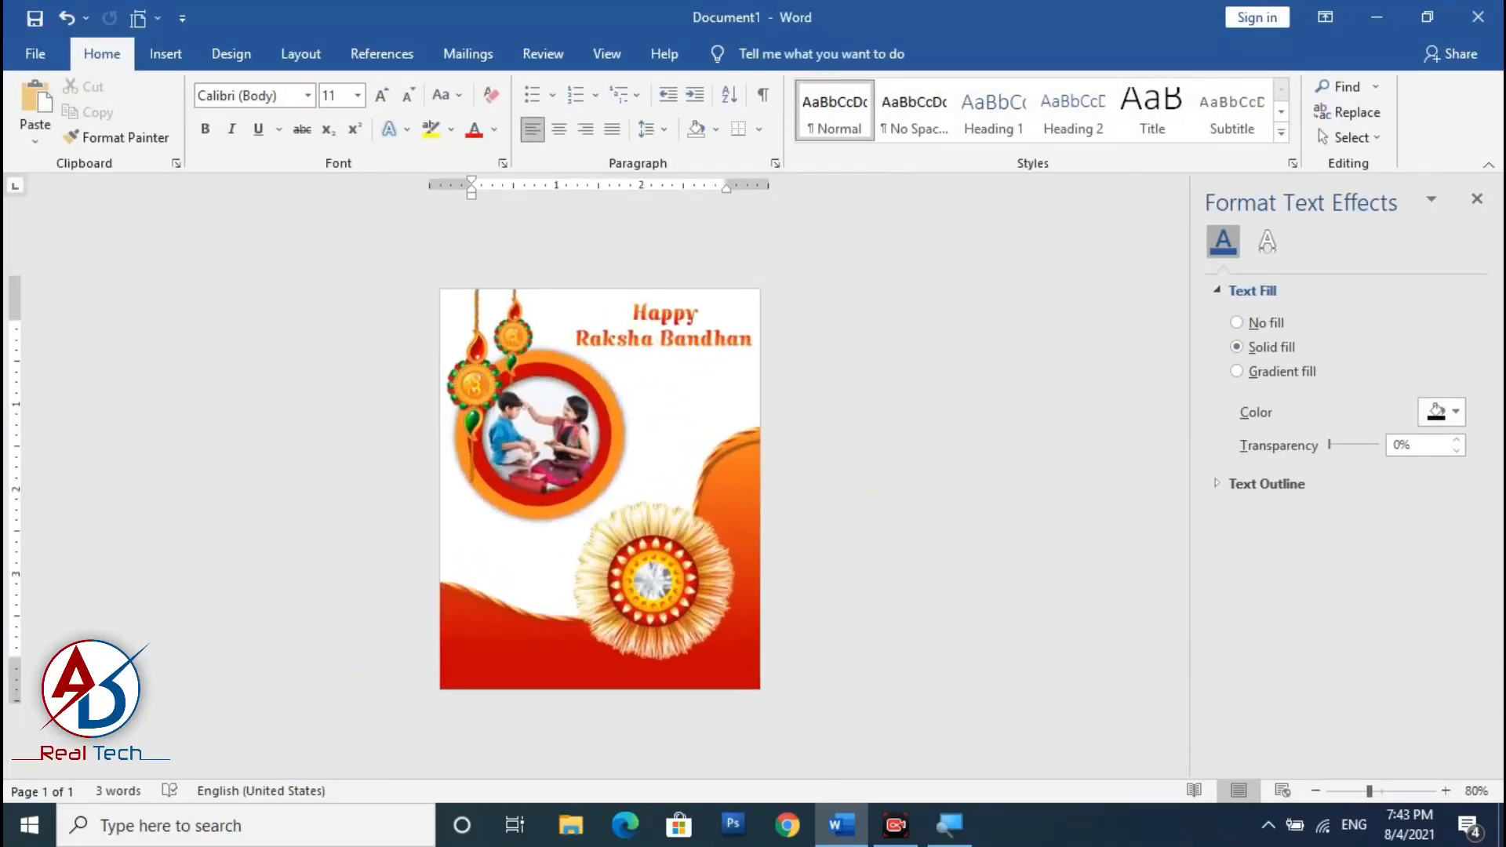
{"action": "scroll", "coordinate": [891, 531], "scroll_direction": "up", "scroll_amount": 2}
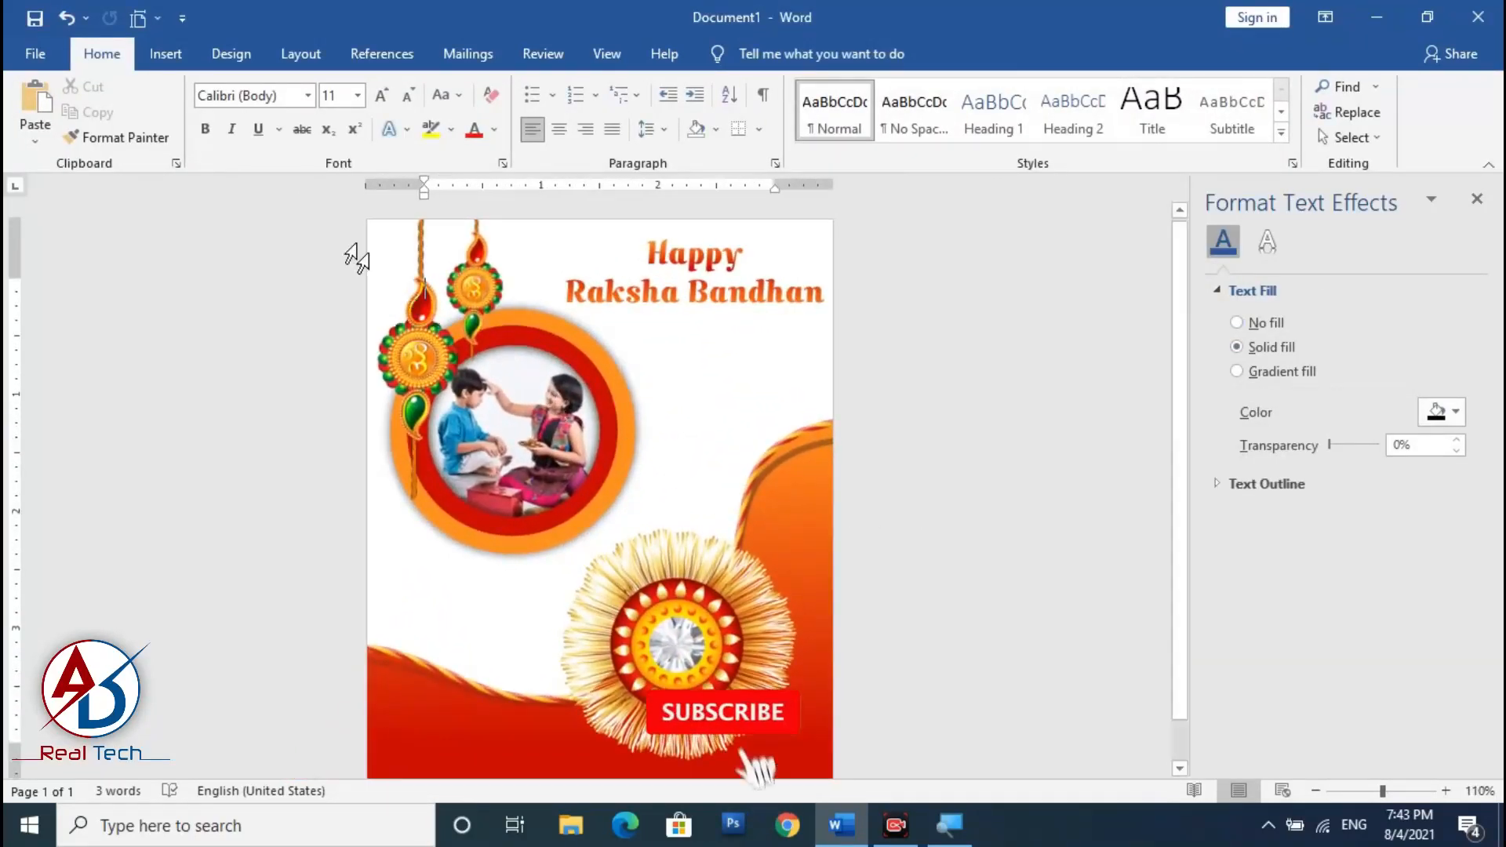
Duplicate the Raksha Bandhan text box, place the copy below the original, and change its text to 2021
{"action": "left_click", "coordinate": [164, 55]}
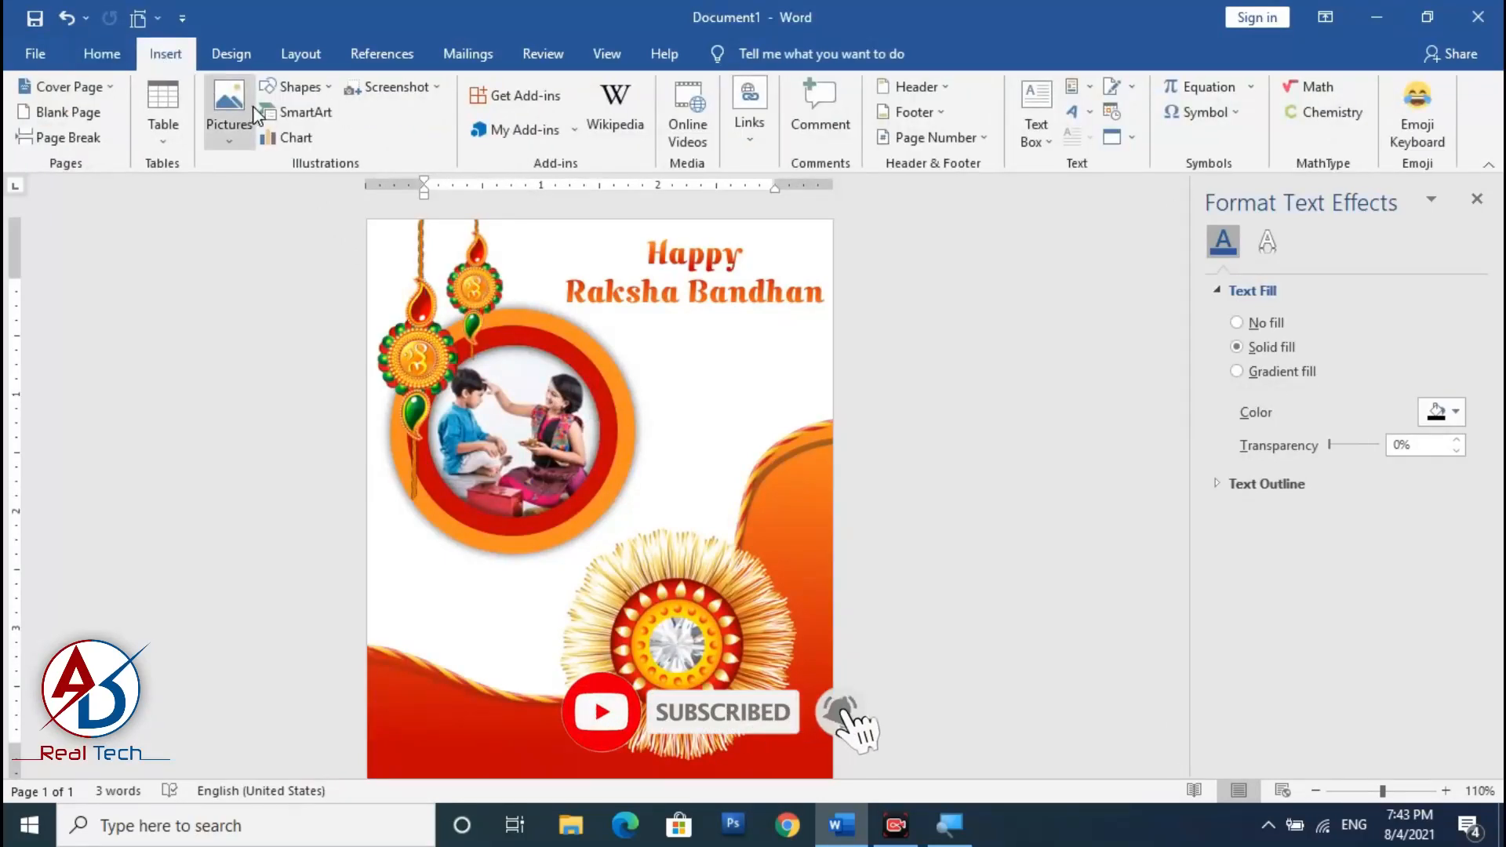
{"action": "left_click", "coordinate": [794, 298]}
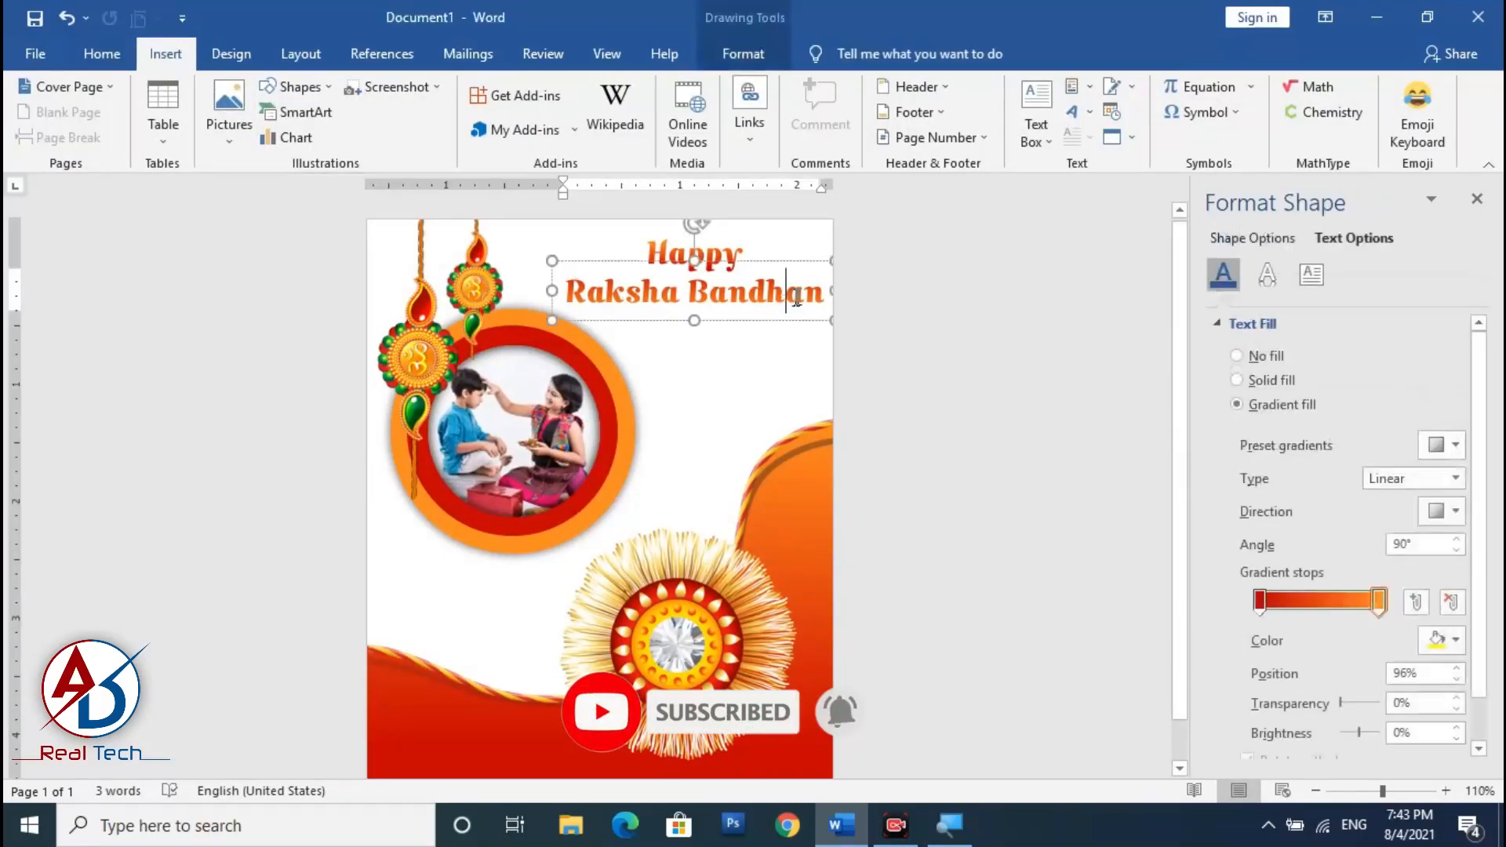
{"action": "left_click", "coordinate": [795, 263]}
{"action": "key", "text": "ctrl+d"}
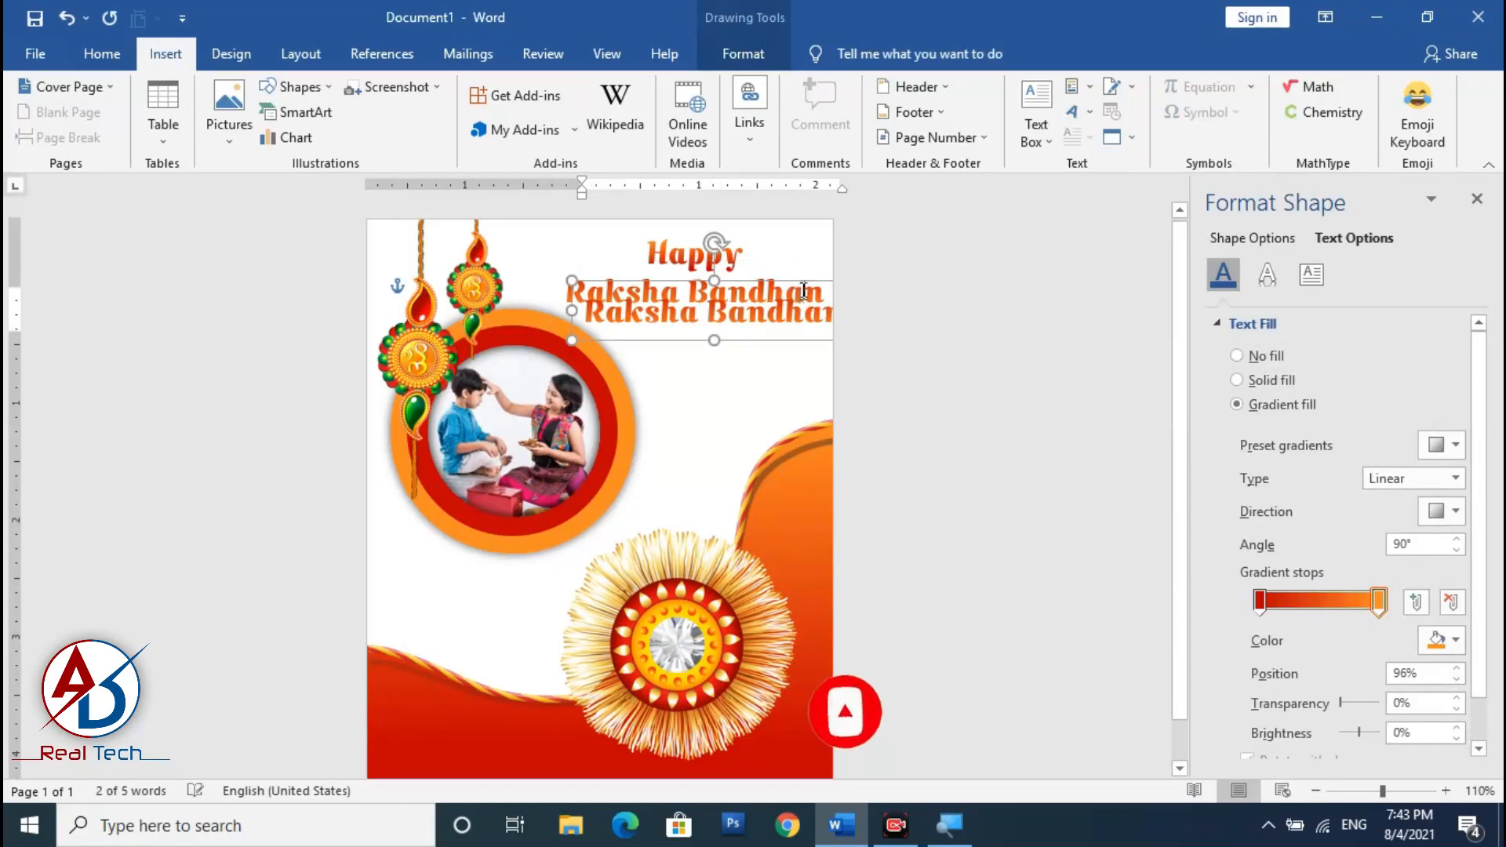
{"action": "left_click_drag", "start_coordinate": [803, 286], "coordinate": [769, 323]}
{"action": "triple_click", "coordinate": [753, 347]}
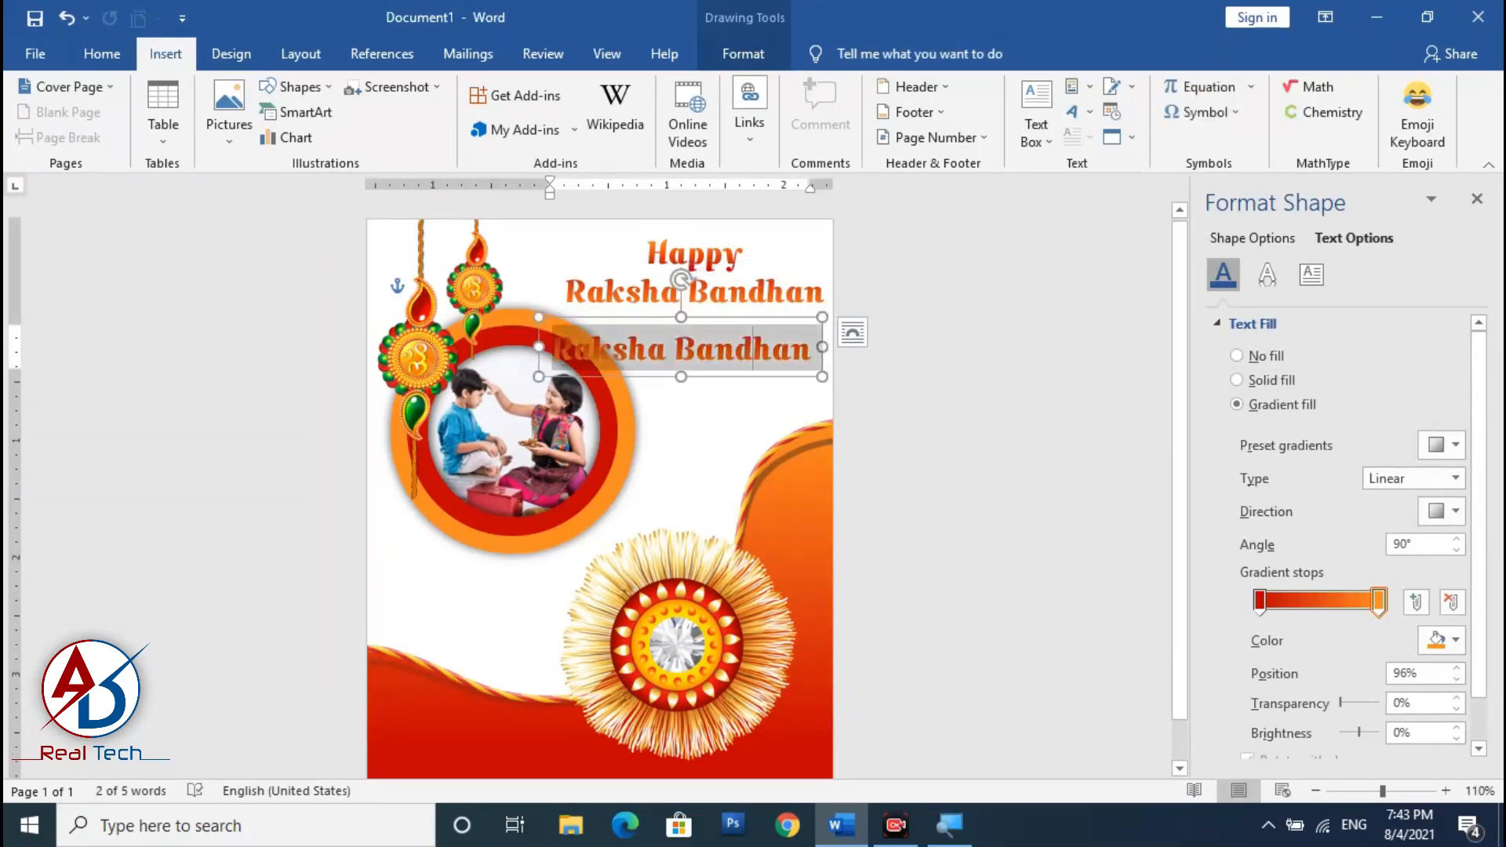
{"action": "type", "text": "2021"}
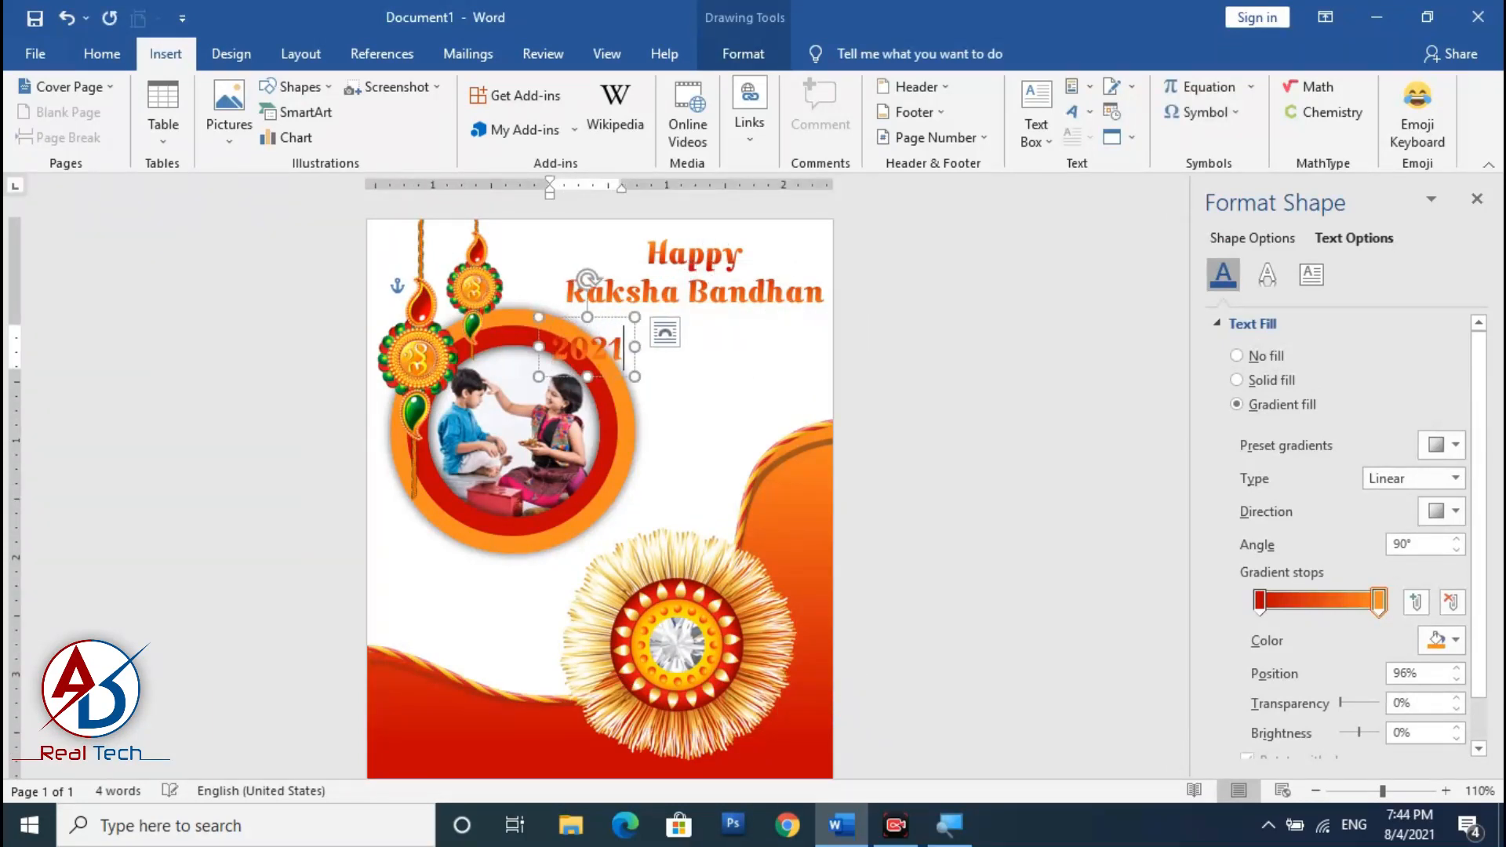
Center the 2021 text box under Raksha Bandhan and nudge it up close to that line
{"action": "left_click_drag", "start_coordinate": [616, 327], "coordinate": [807, 304]}
{"action": "left_click_drag", "start_coordinate": [660, 297], "coordinate": [723, 299]}
{"action": "left_click", "coordinate": [756, 449]}
{"action": "scroll", "coordinate": [756, 449], "scroll_direction": "up", "scroll_amount": 2}
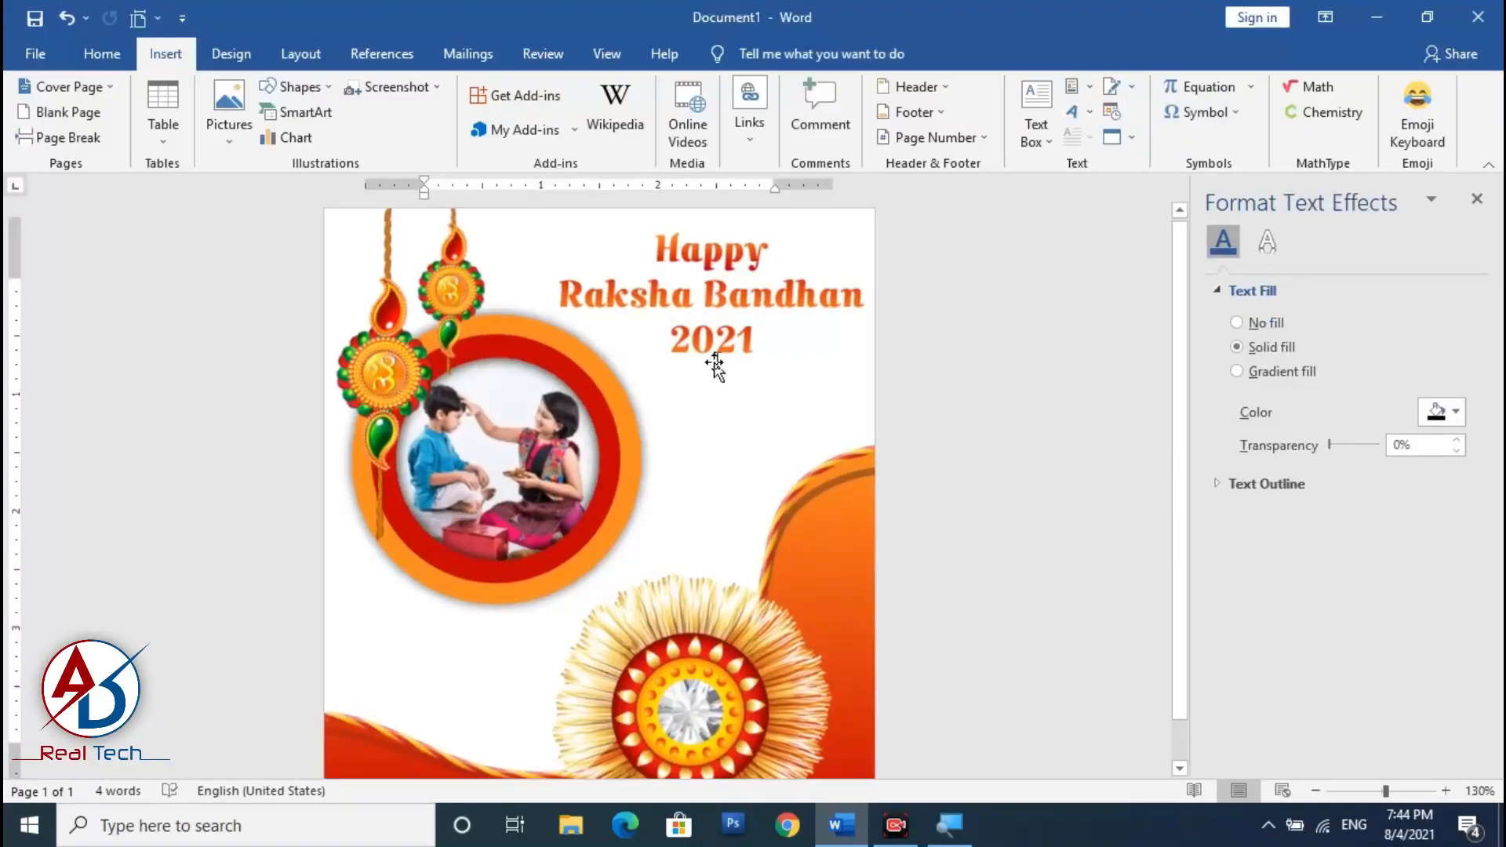
{"action": "left_click", "coordinate": [742, 316]}
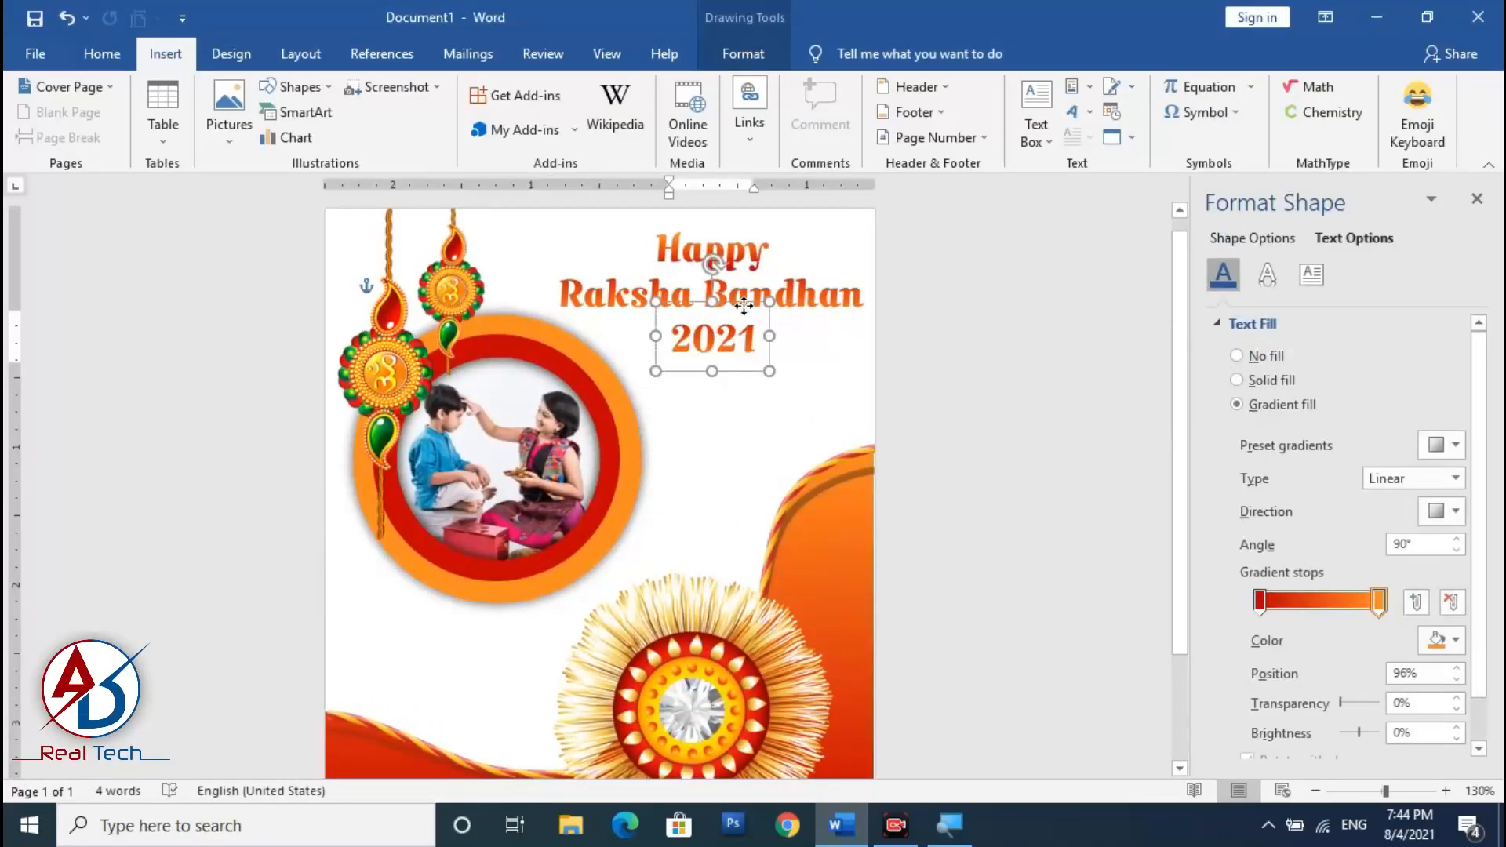
{"action": "key", "text": "Up"}
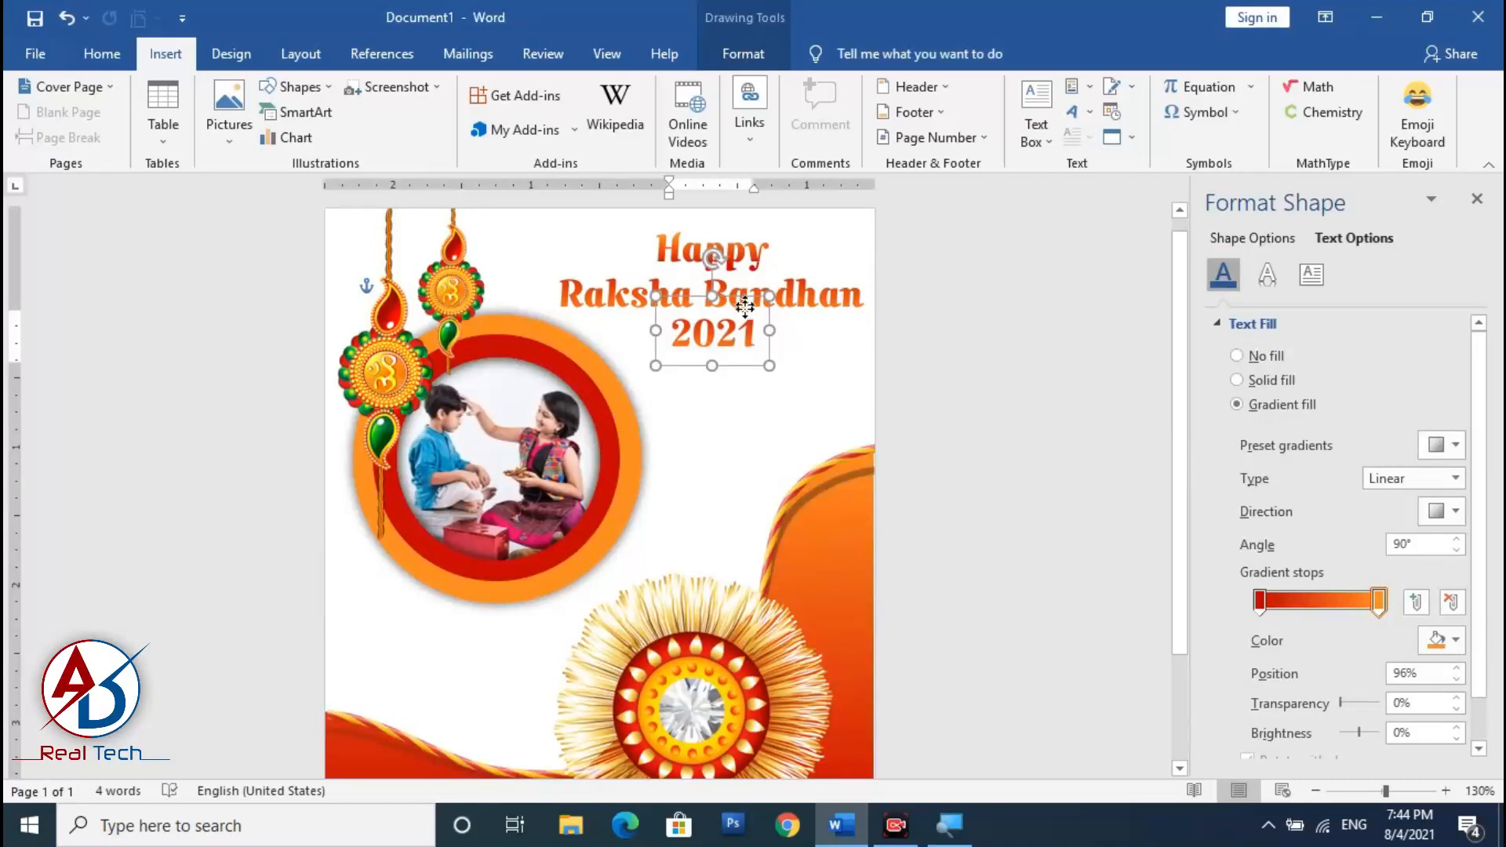
{"action": "left_click", "coordinate": [744, 302]}
Reverse the 2021 text's gradient so orange sits near the start and red at the end, and check the card
{"action": "mouse_move", "coordinate": [1378, 604]}
{"action": "left_mouse_down"}
{"action": "mouse_move", "coordinate": [1301, 604]}
{"action": "mouse_move", "coordinate": [1384, 600]}
{"action": "left_mouse_up"}
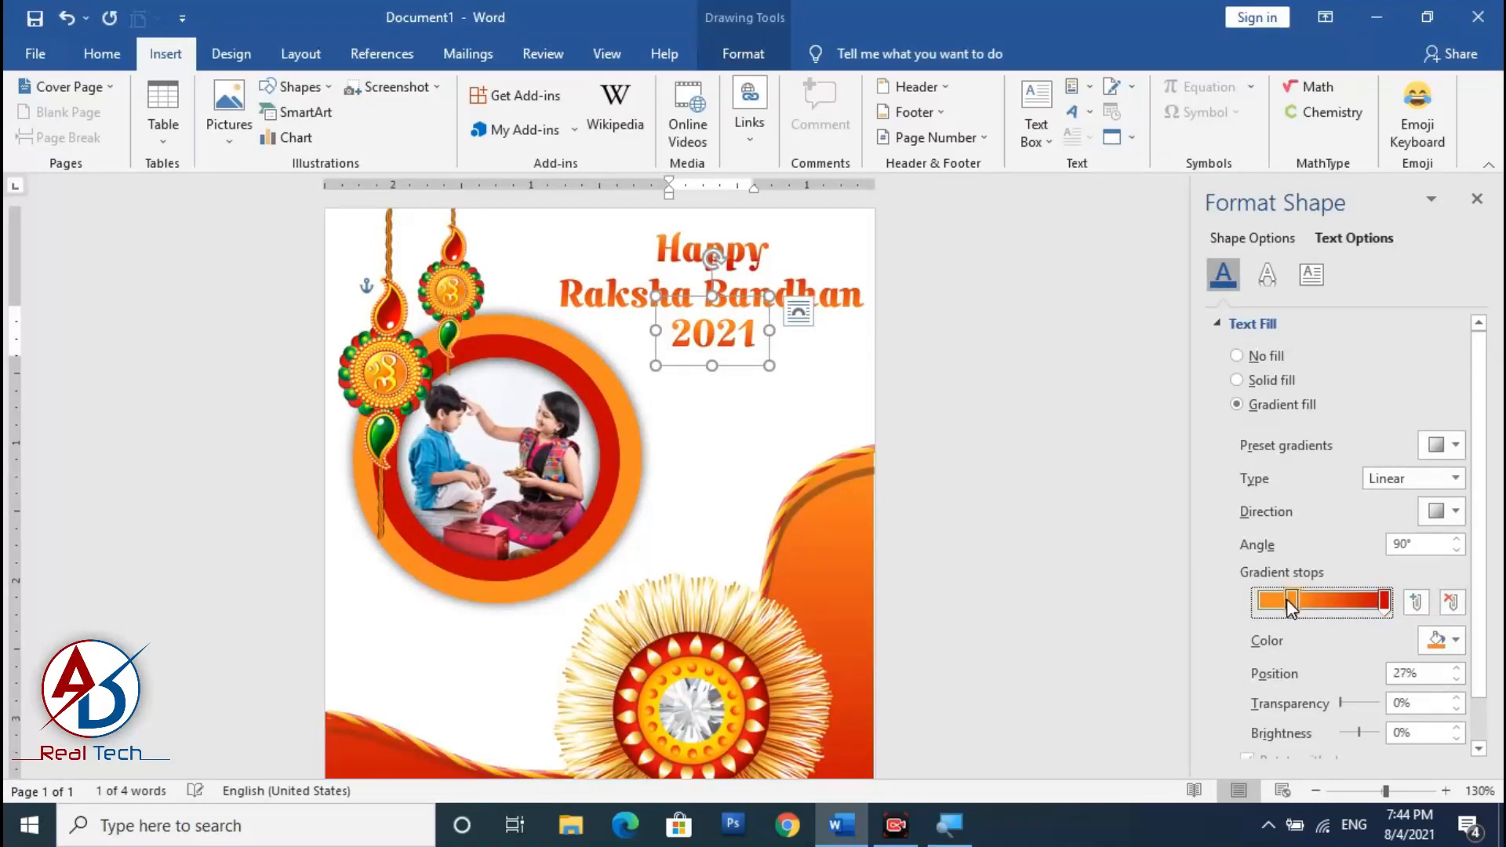
{"action": "left_click_drag", "start_coordinate": [1281, 599], "coordinate": [1278, 599]}
{"action": "left_click", "coordinate": [1012, 439]}
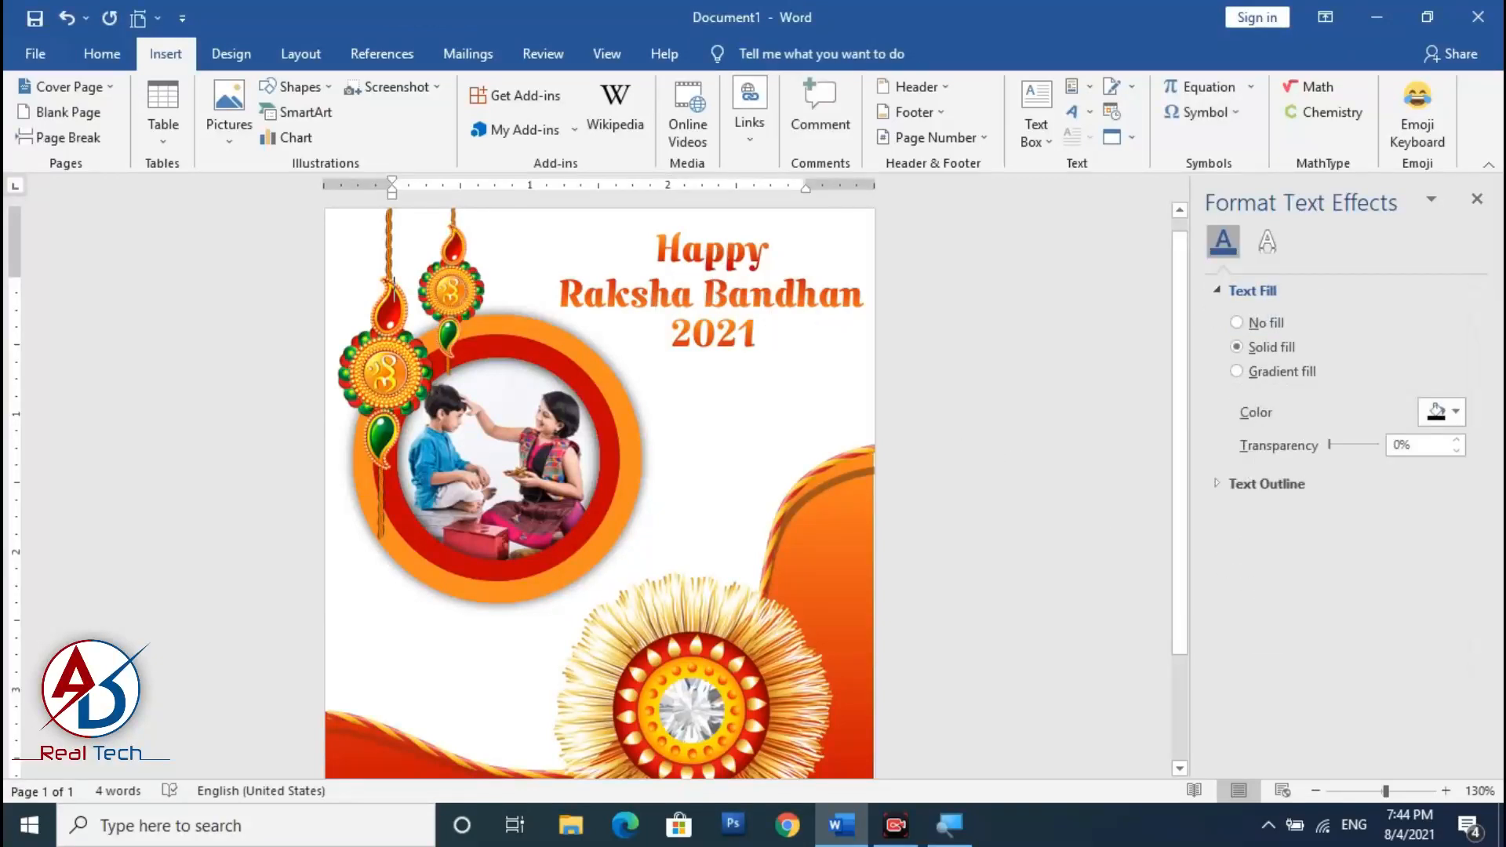
{"action": "scroll", "coordinate": [1012, 440], "scroll_direction": "down", "scroll_amount": 4}
{"action": "scroll", "coordinate": [1012, 440], "scroll_direction": "up", "scroll_amount": 2}
{"action": "scroll", "coordinate": [902, 506], "scroll_direction": "down", "scroll_amount": 2}
{"action": "scroll", "coordinate": [902, 506], "scroll_direction": "up", "scroll_amount": 2}
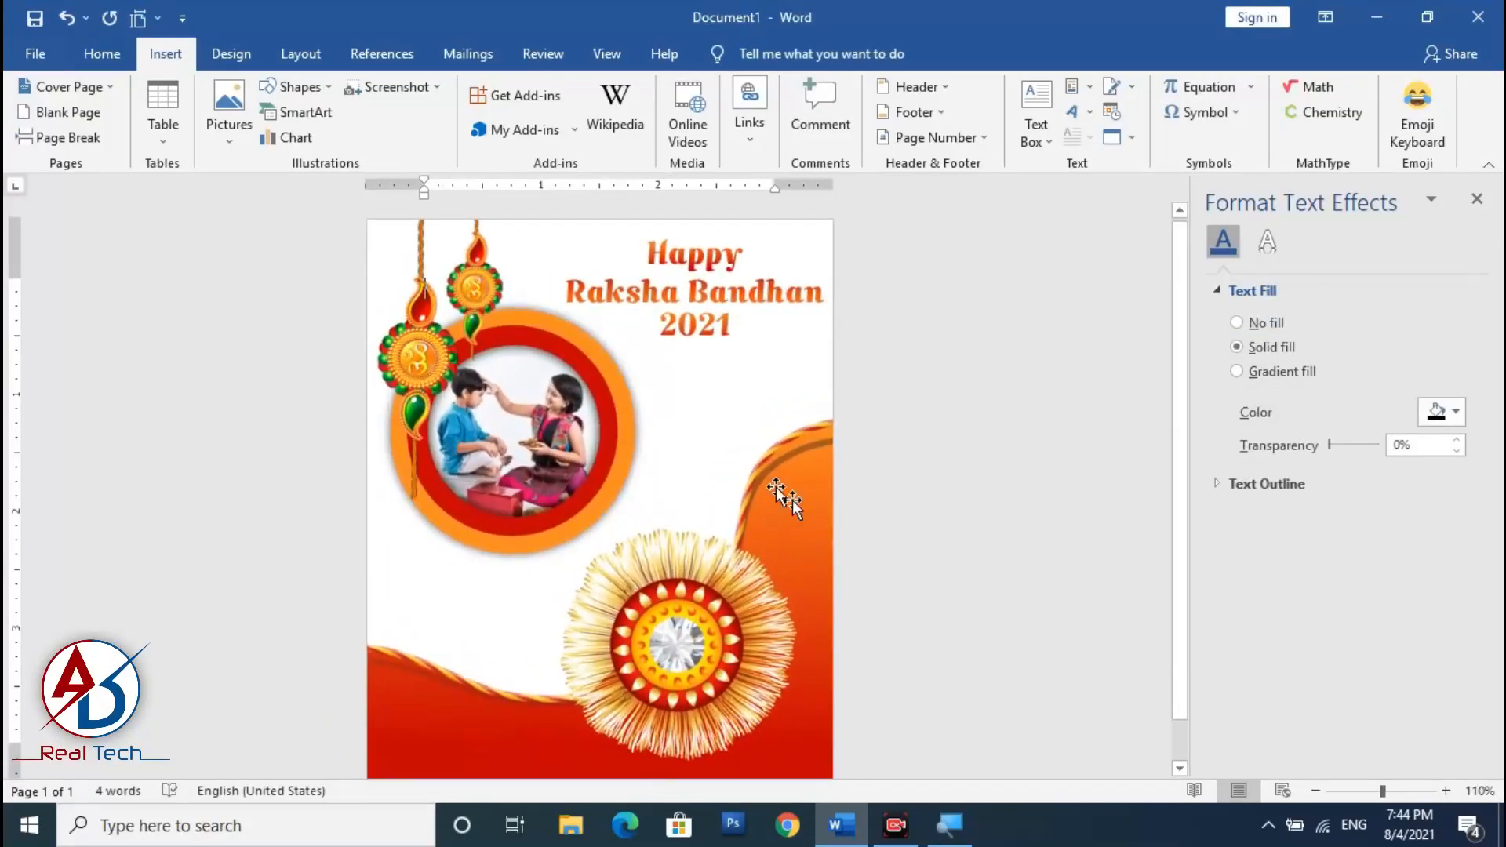
Draw a horizontal line about 1.4 inches long just beneath 2021 and nudge it up toward the text
{"action": "left_click", "coordinate": [297, 86]}
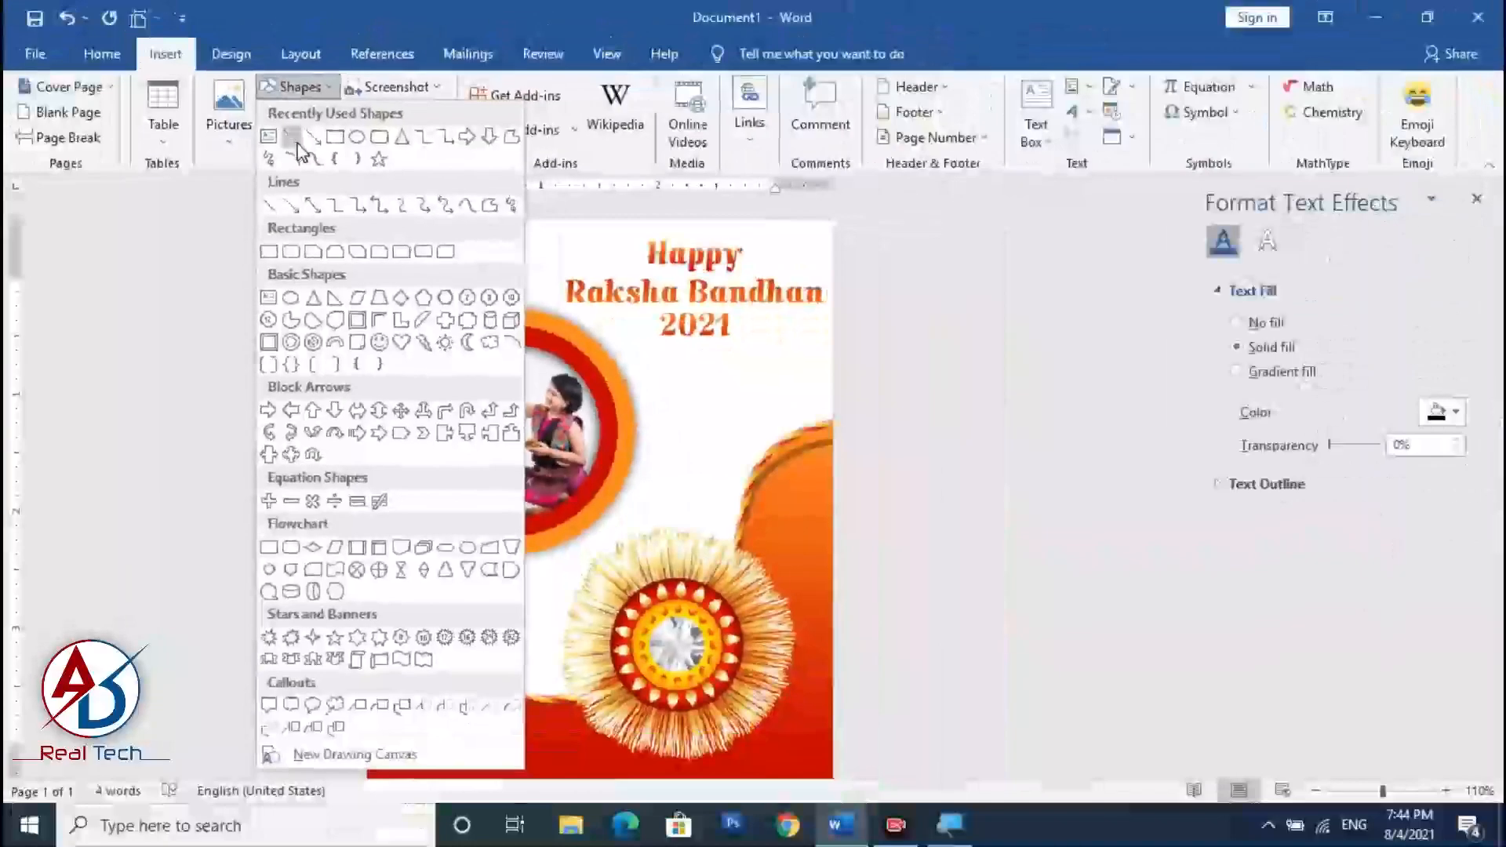
{"action": "left_click", "coordinate": [292, 138]}
{"action": "mouse_move", "coordinate": [656, 367]}
{"action": "left_mouse_down"}
{"action": "mouse_move", "coordinate": [816, 368]}
{"action": "mouse_move", "coordinate": [741, 360]}
{"action": "mouse_move", "coordinate": [734, 372]}
{"action": "mouse_move", "coordinate": [725, 356]}
{"action": "mouse_move", "coordinate": [795, 353]}
{"action": "left_mouse_up"}
{"action": "left_click_drag", "start_coordinate": [648, 353], "coordinate": [637, 353]}
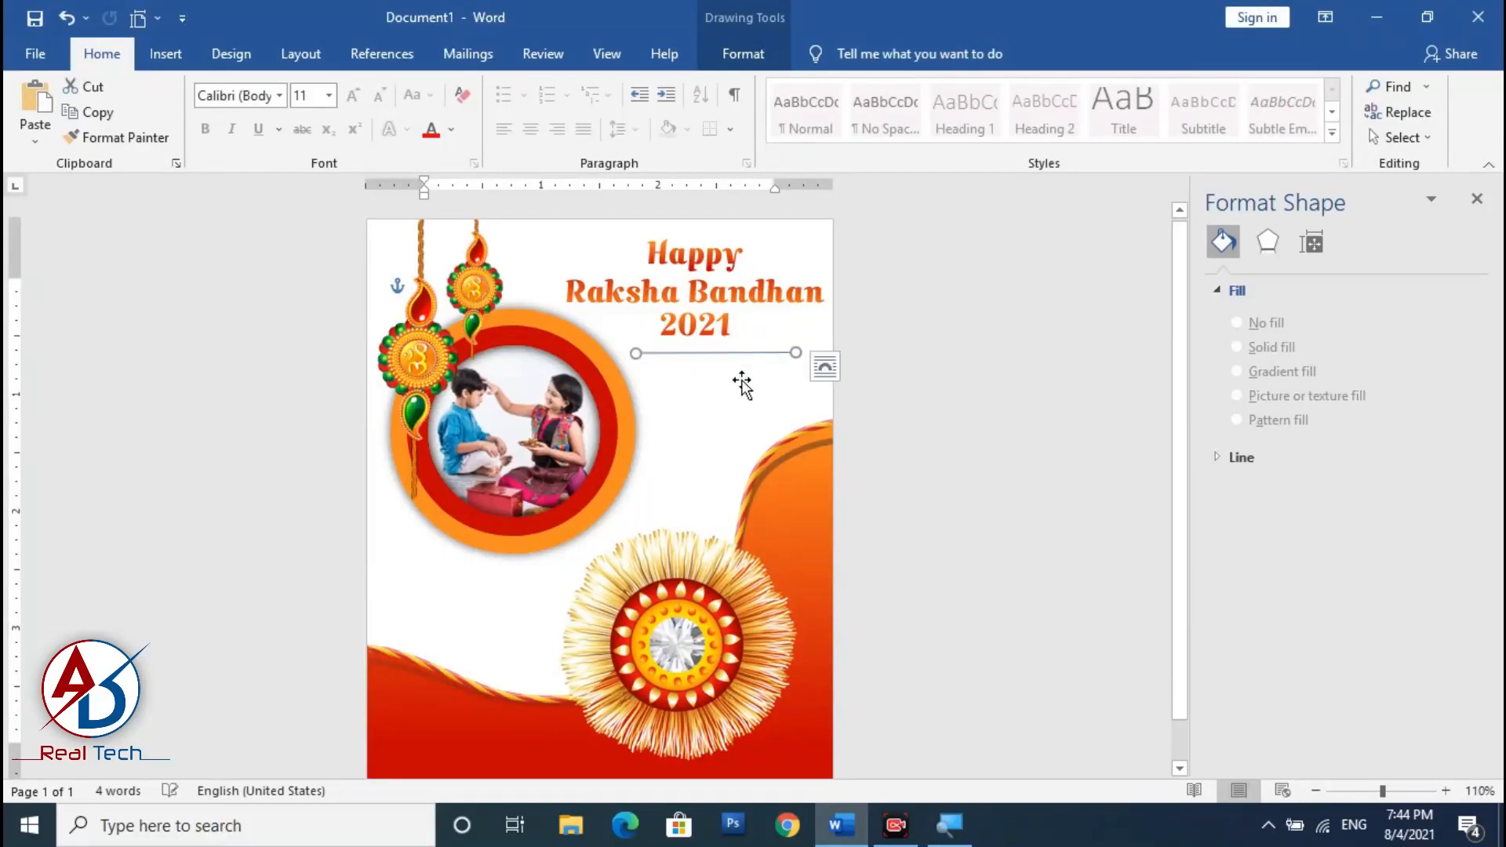
{"action": "key", "text": "Up"}
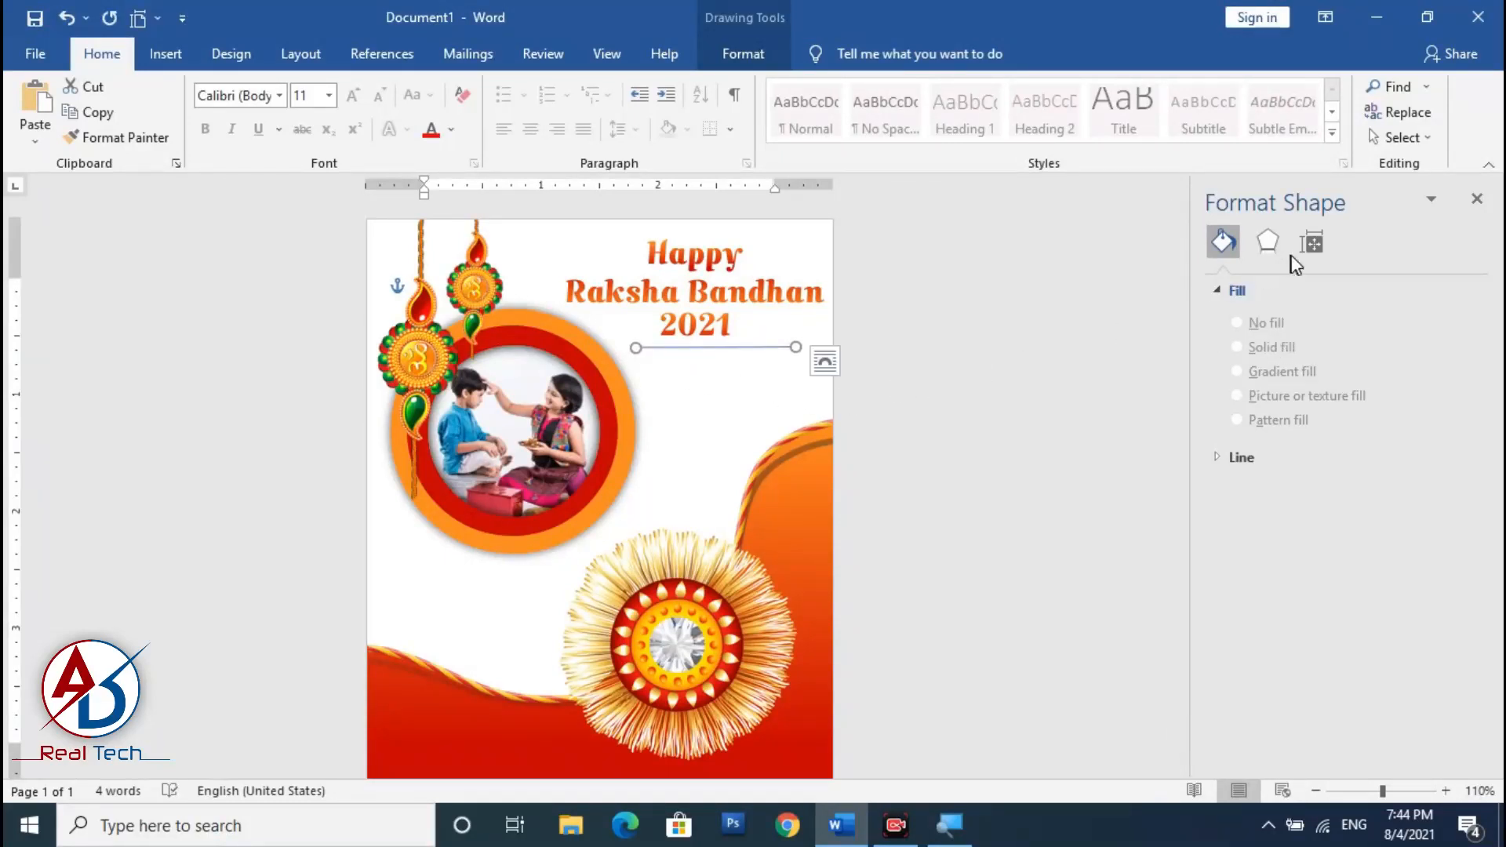
Switch the line to a gradient line, remove one gradient stop, and make the middle stop orange at 47%
{"action": "left_click", "coordinate": [1218, 459]}
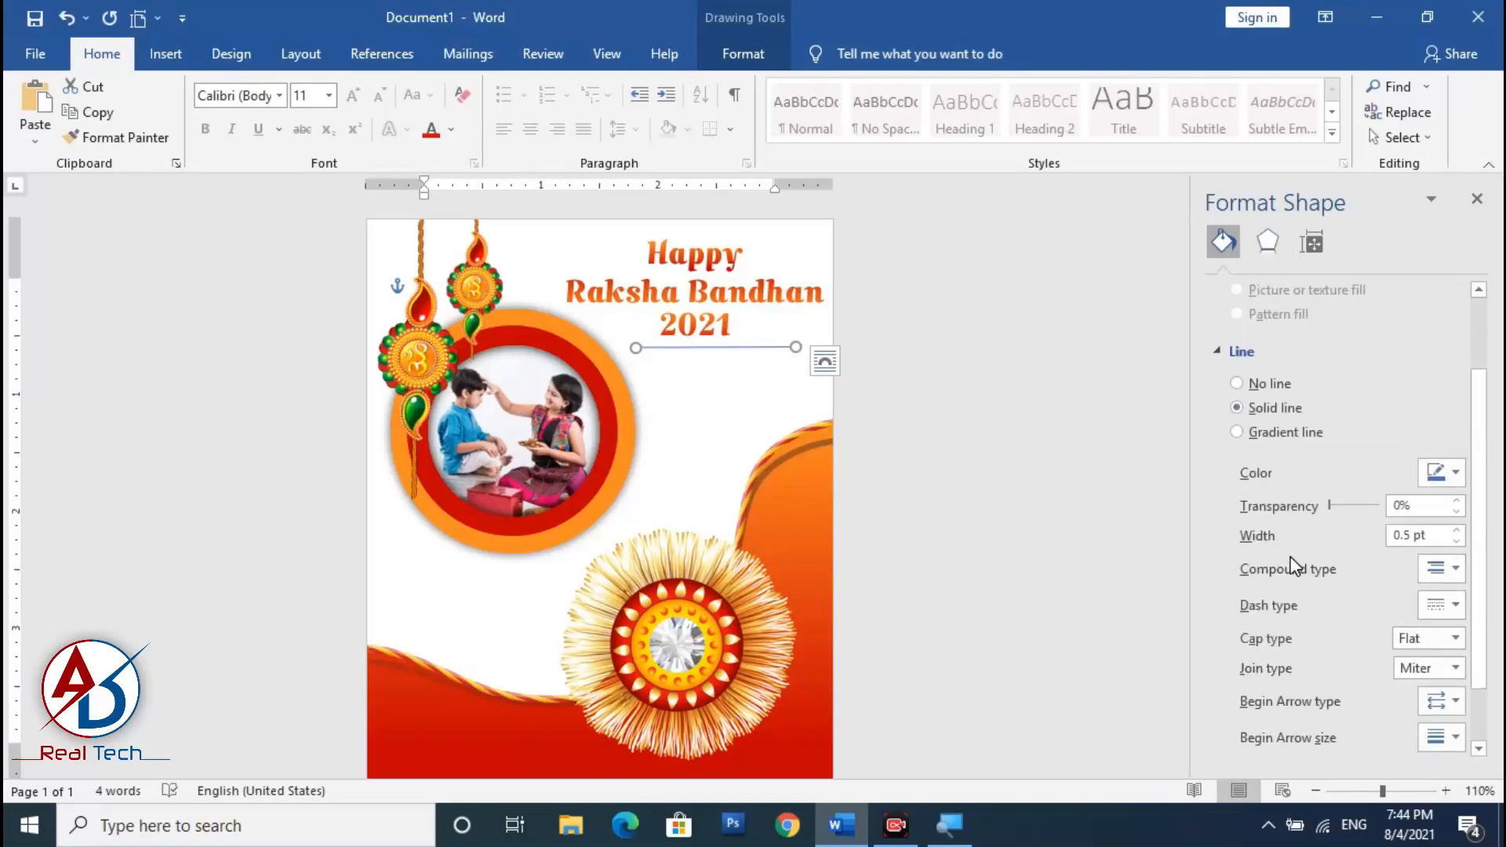
{"action": "left_click", "coordinate": [1288, 432]}
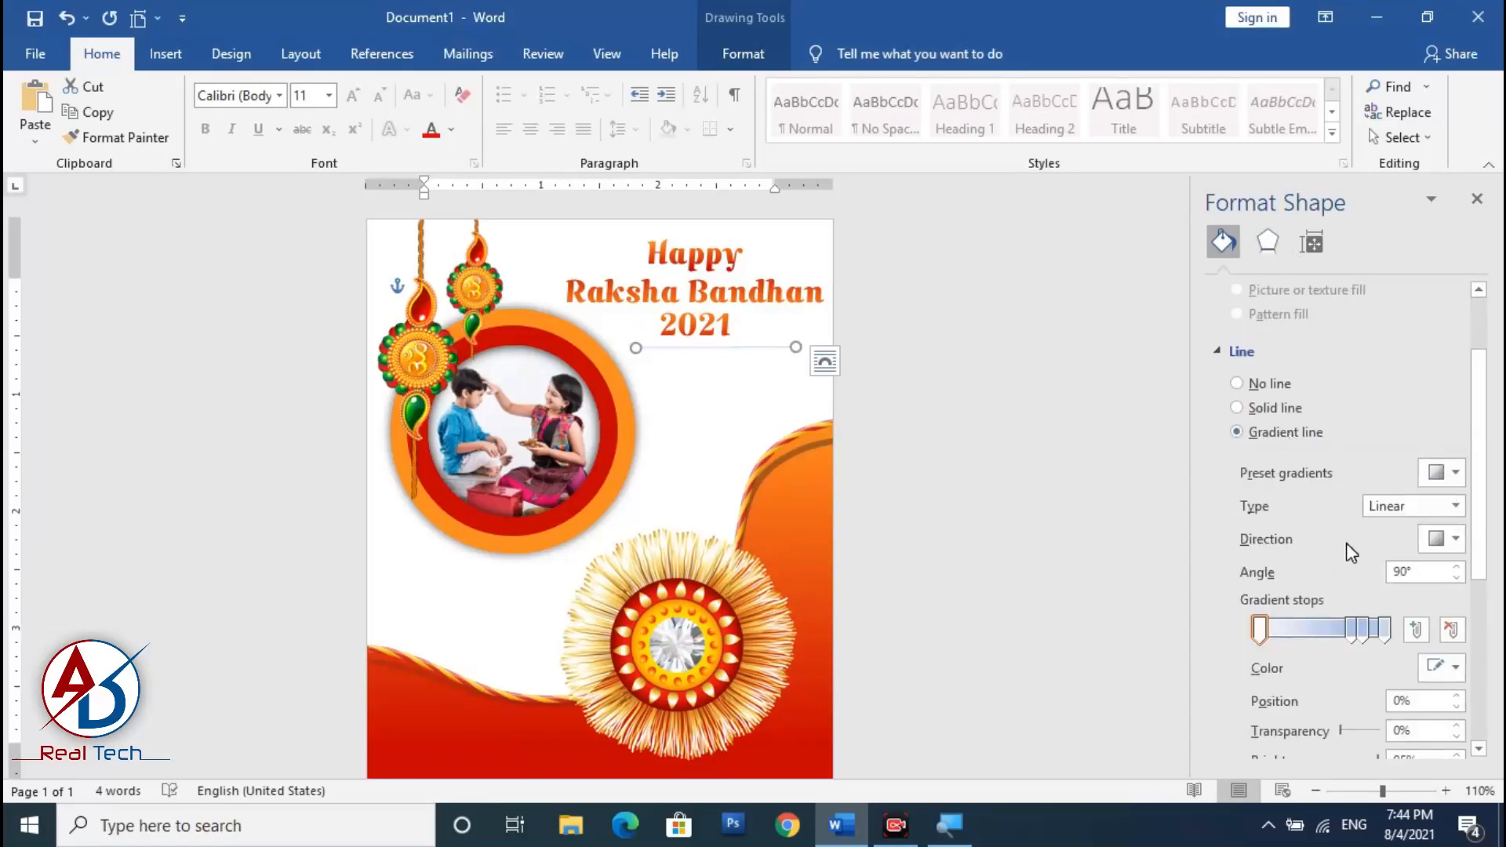
{"action": "scroll", "coordinate": [1346, 543], "scroll_direction": "down", "scroll_amount": 2}
{"action": "left_click", "coordinate": [1449, 524]}
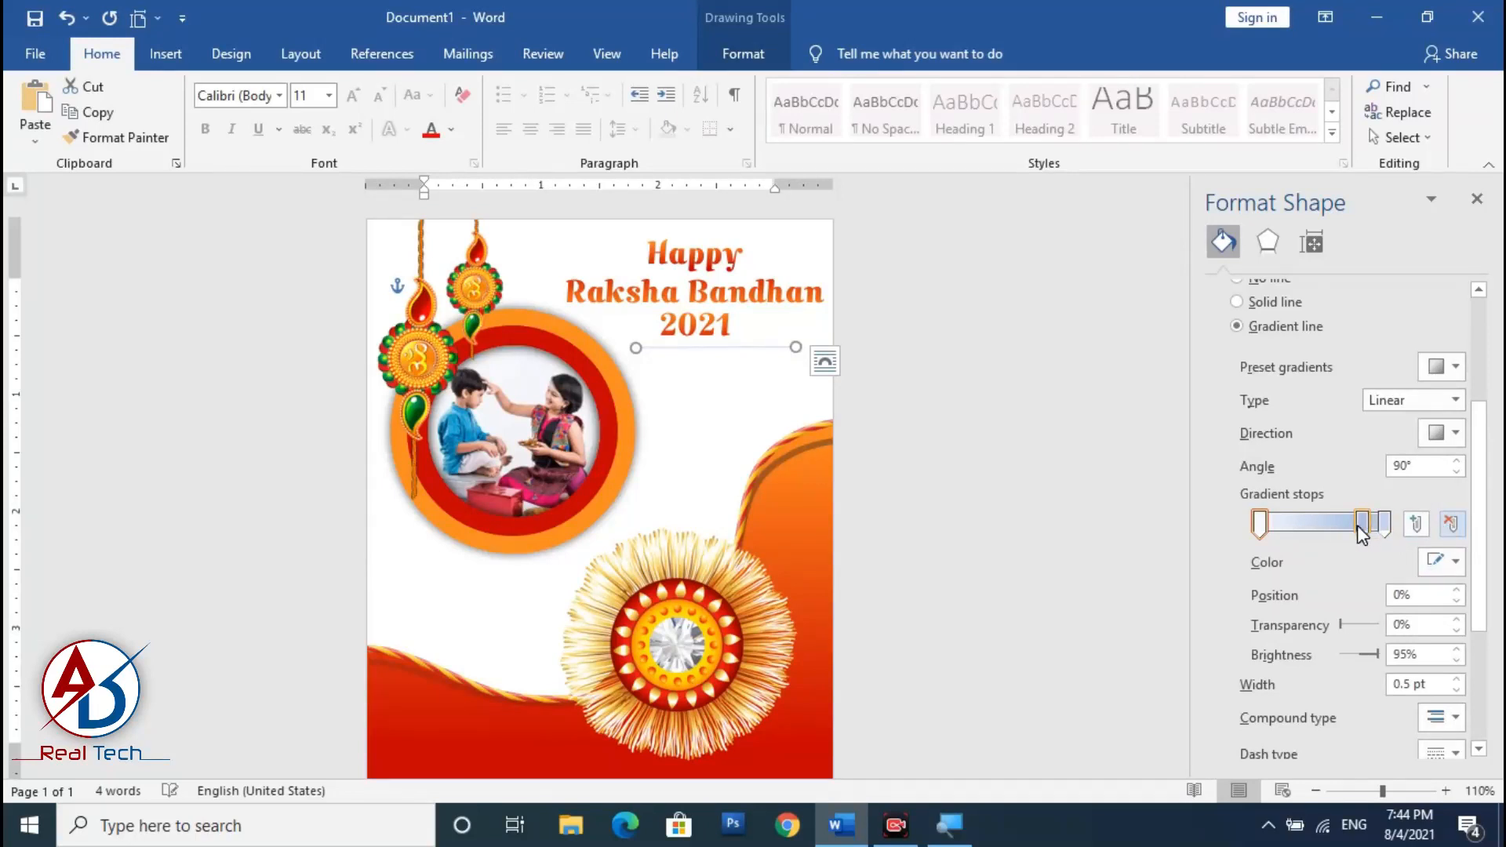
{"action": "left_click_drag", "start_coordinate": [1361, 528], "coordinate": [1321, 527]}
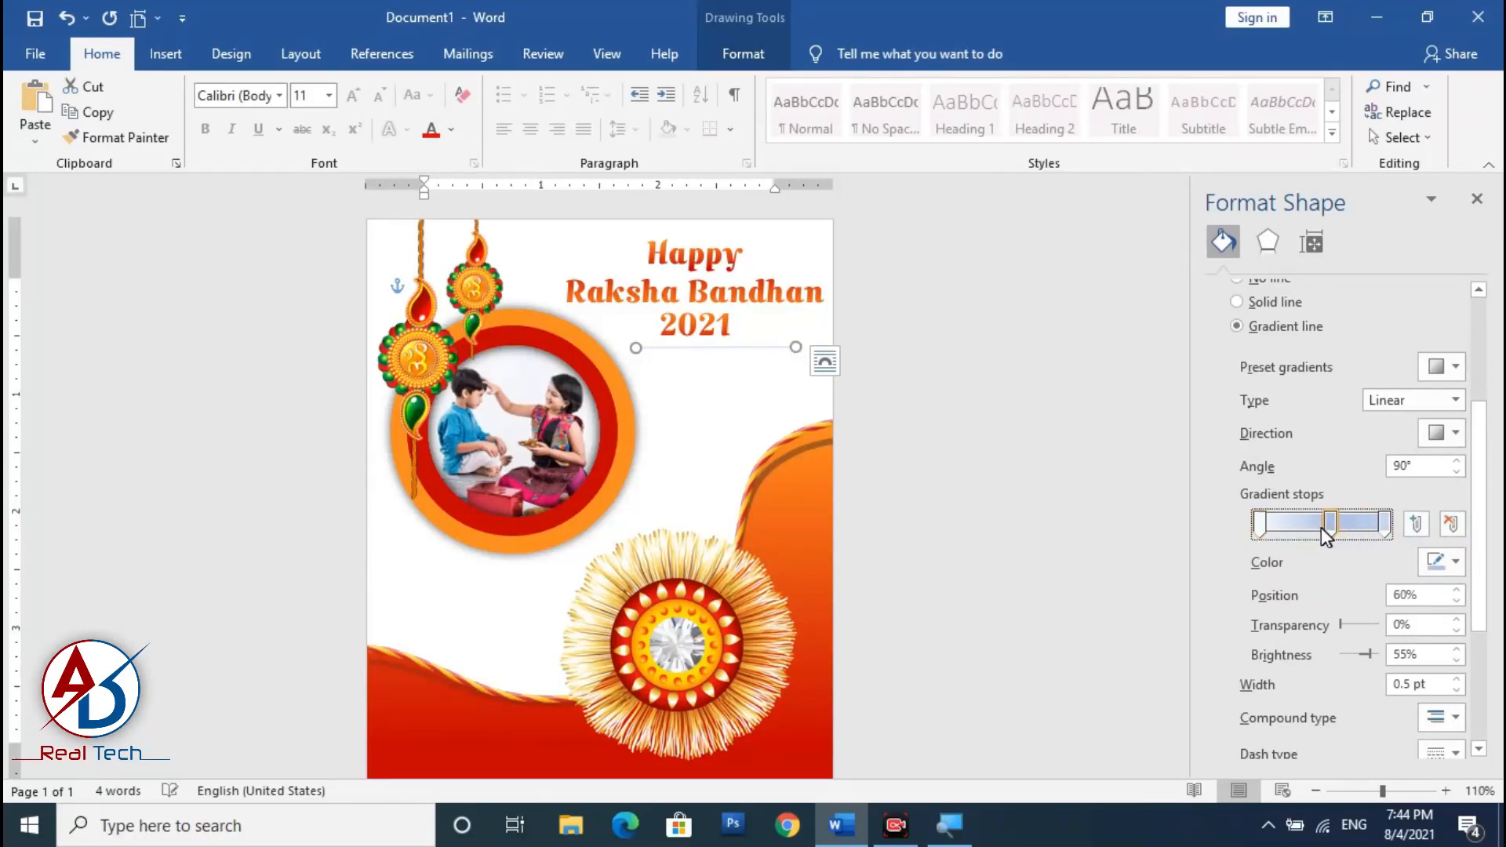
{"action": "left_click", "coordinate": [1455, 562]}
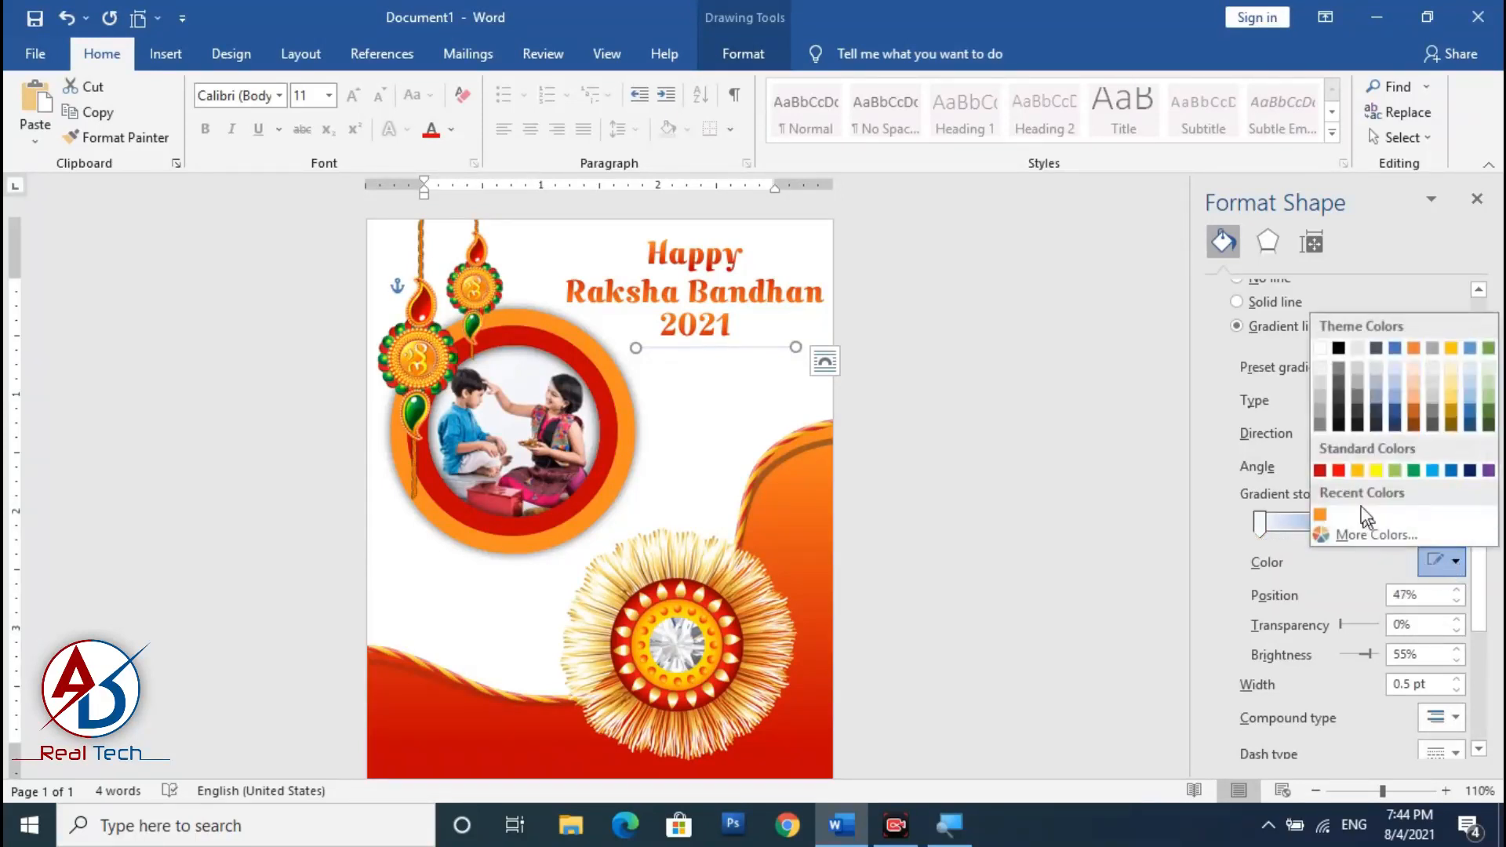
{"action": "left_click", "coordinate": [1321, 514]}
Make both end stops of the line's gradient white and run the linear gradient horizontally along the line
{"action": "left_click", "coordinate": [1259, 525]}
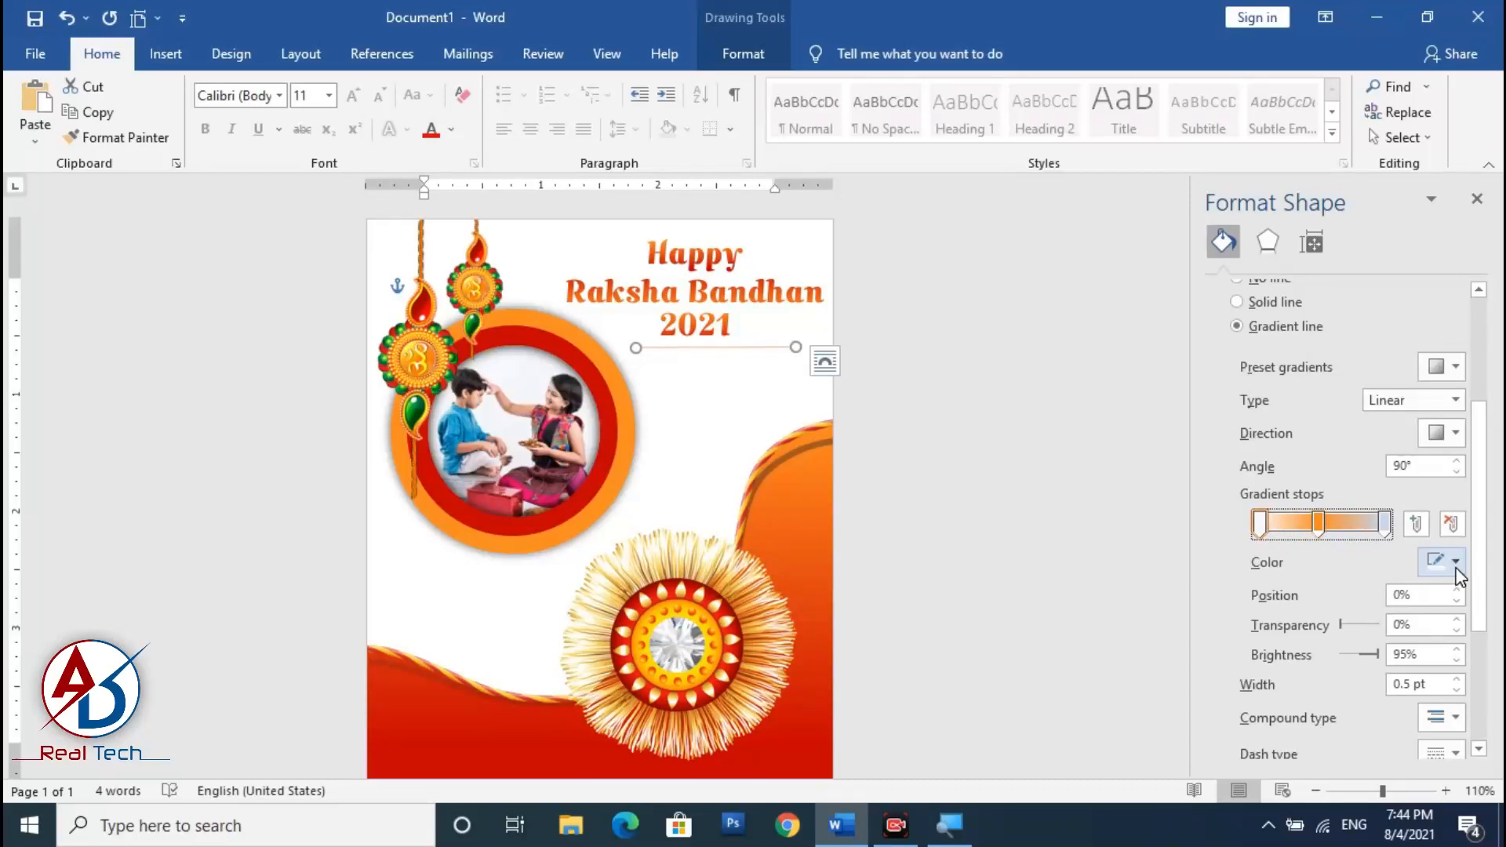
{"action": "left_click", "coordinate": [1454, 567]}
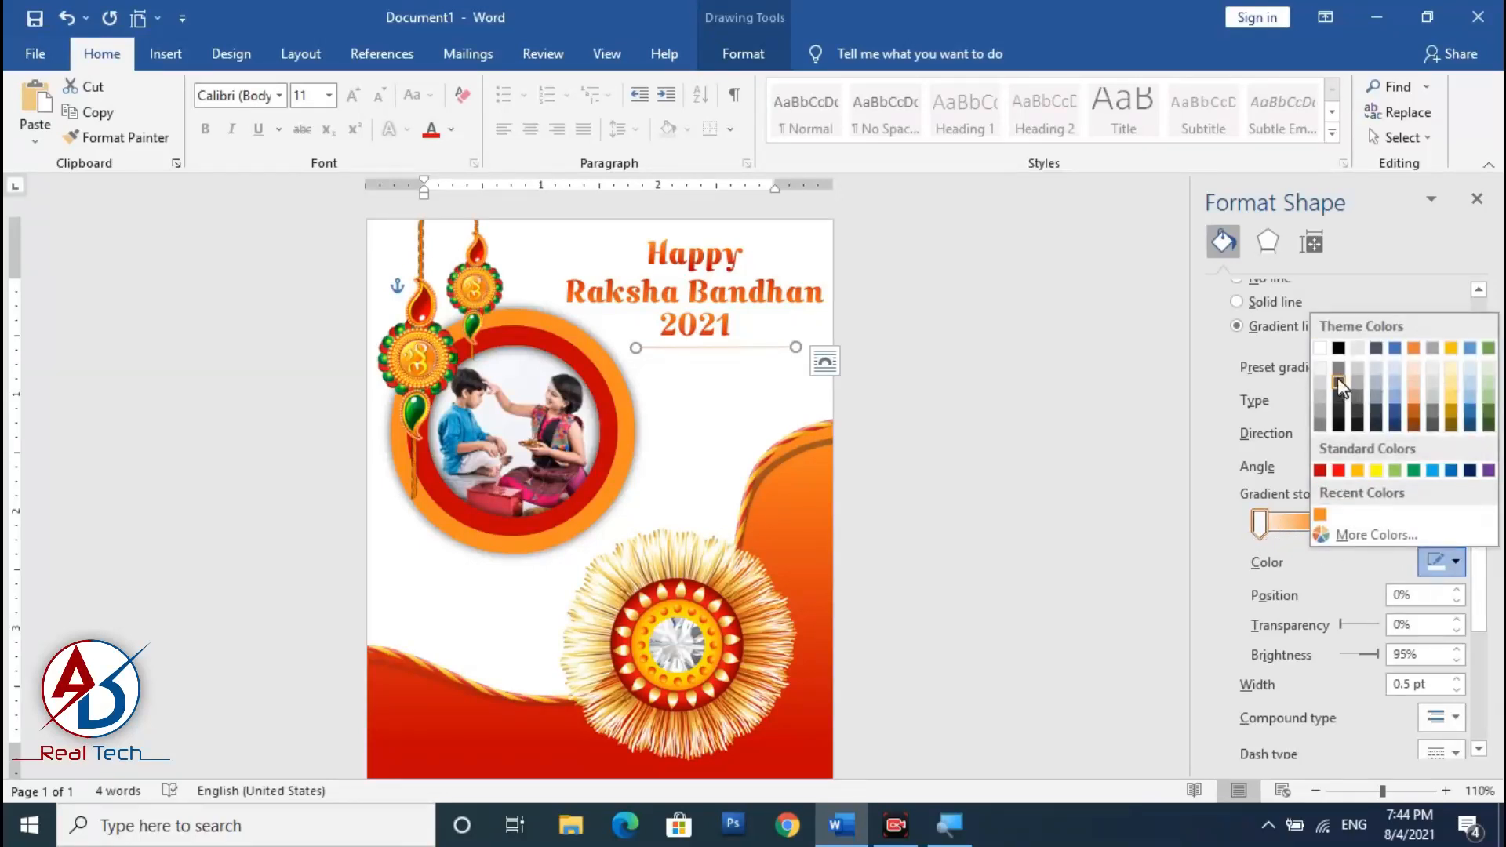
{"action": "left_click", "coordinate": [1321, 350]}
{"action": "left_click", "coordinate": [1385, 523]}
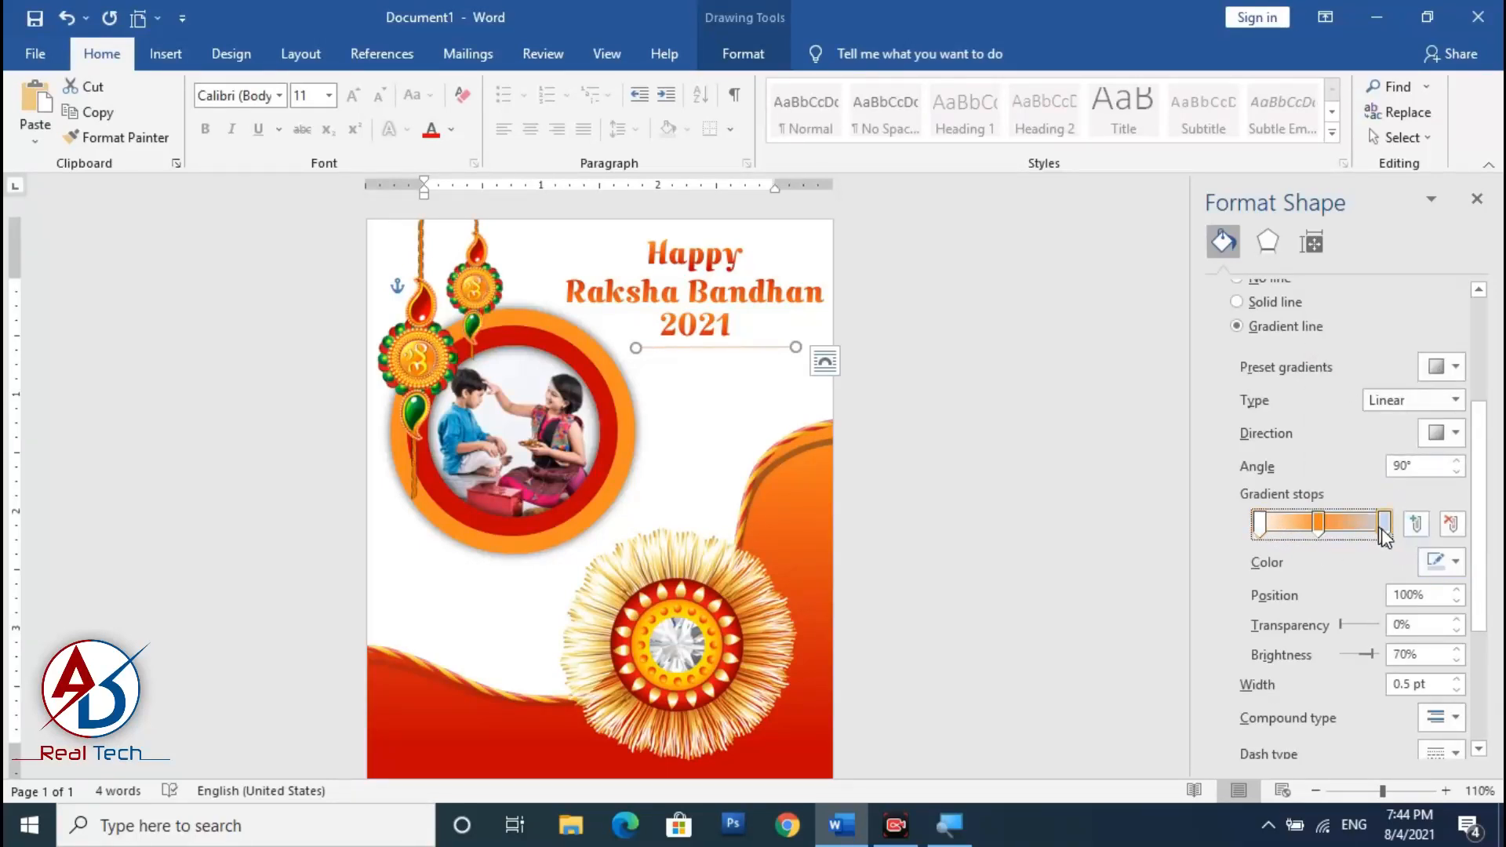
{"action": "left_click", "coordinate": [1455, 562]}
{"action": "left_click", "coordinate": [1320, 348]}
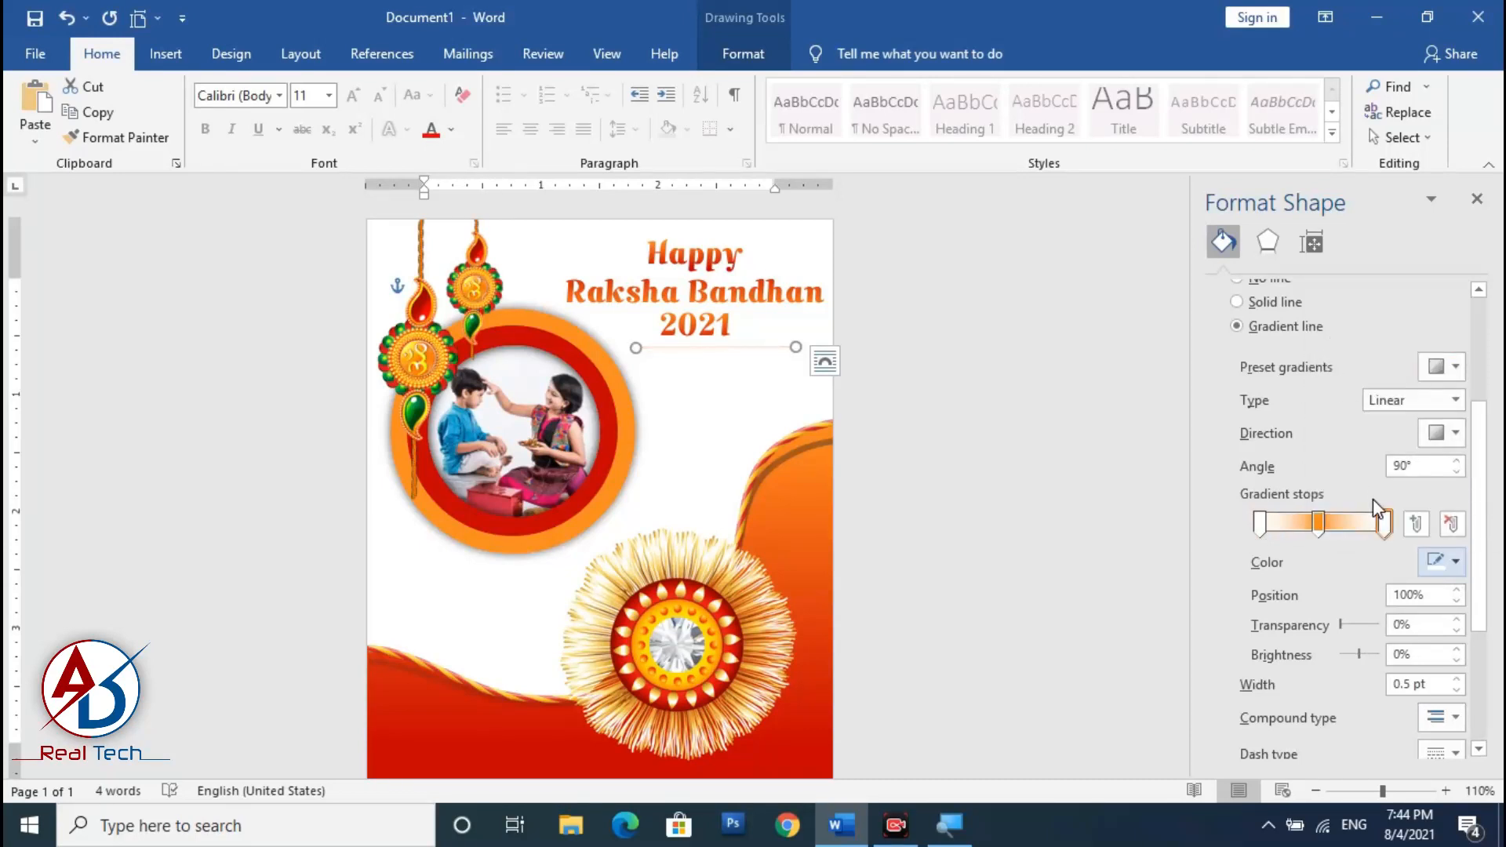
{"action": "left_click", "coordinate": [1456, 436]}
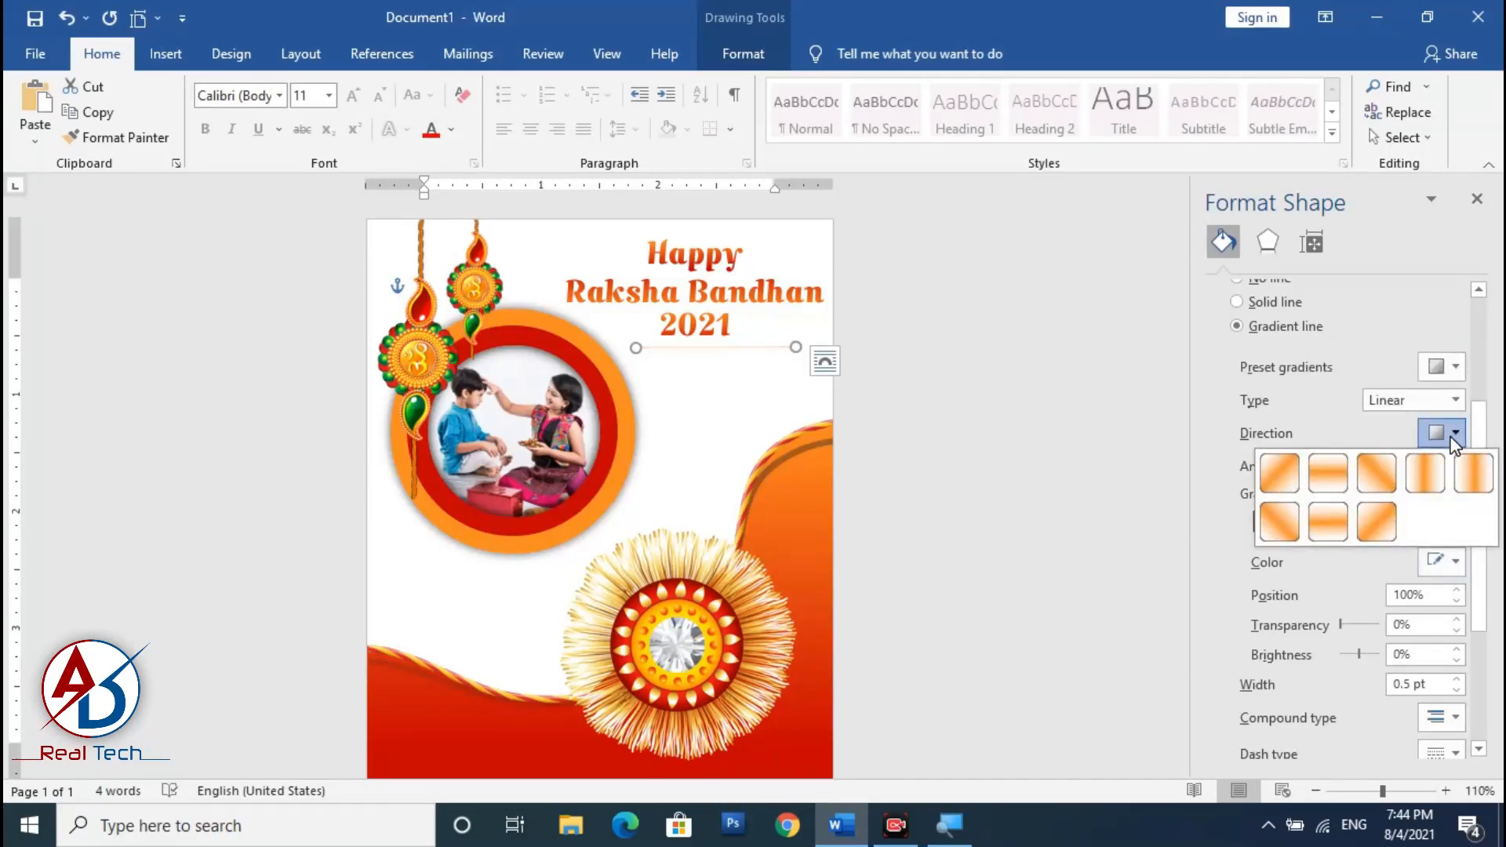
{"action": "left_click", "coordinate": [1436, 472]}
{"action": "left_click", "coordinate": [996, 420]}
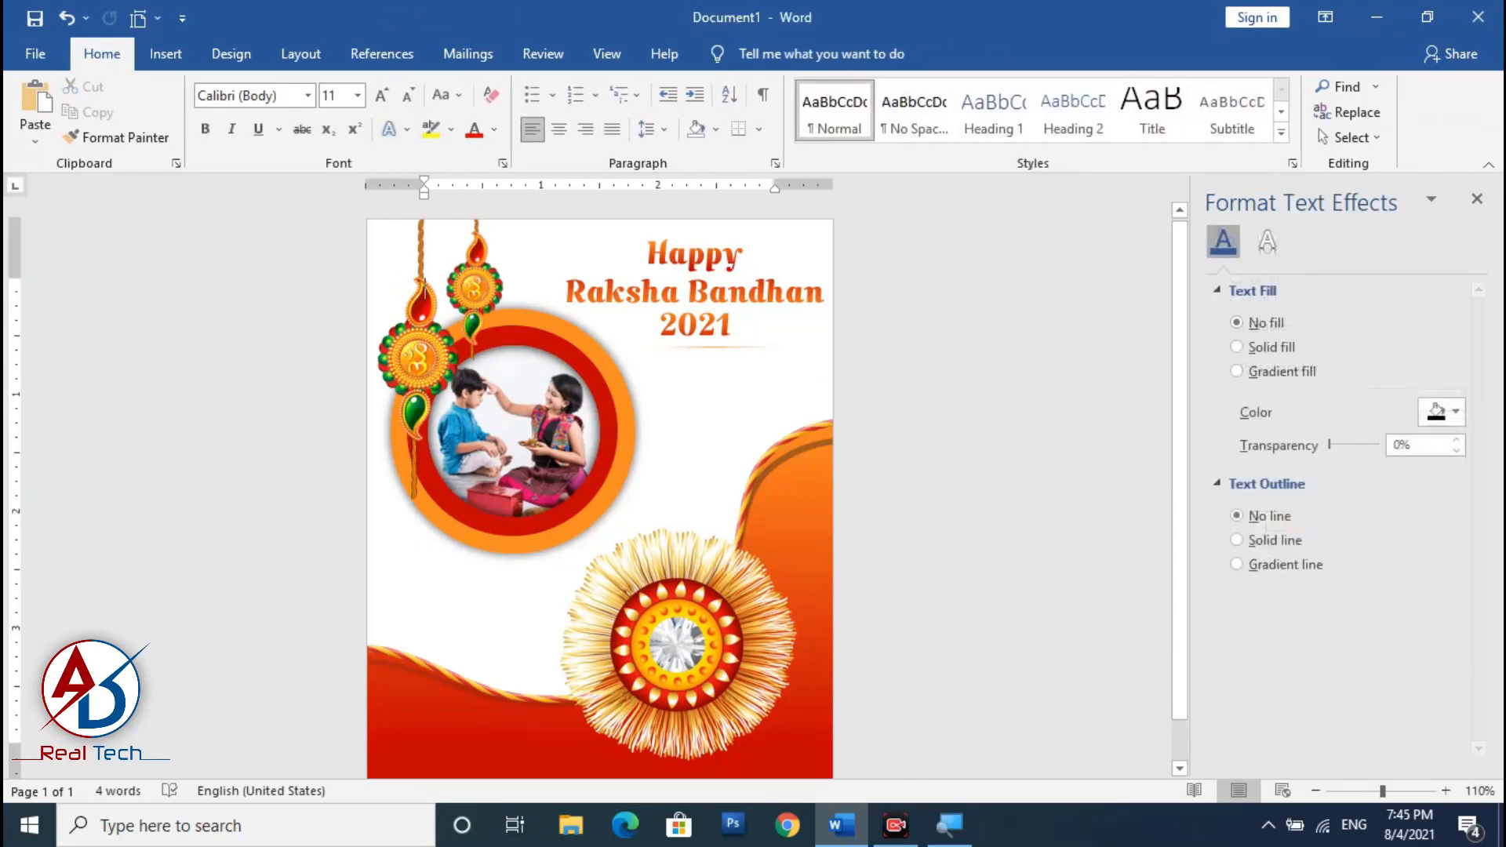
{"action": "scroll", "coordinate": [854, 379], "scroll_direction": "up", "scroll_amount": 4, "text": "ctrl"}
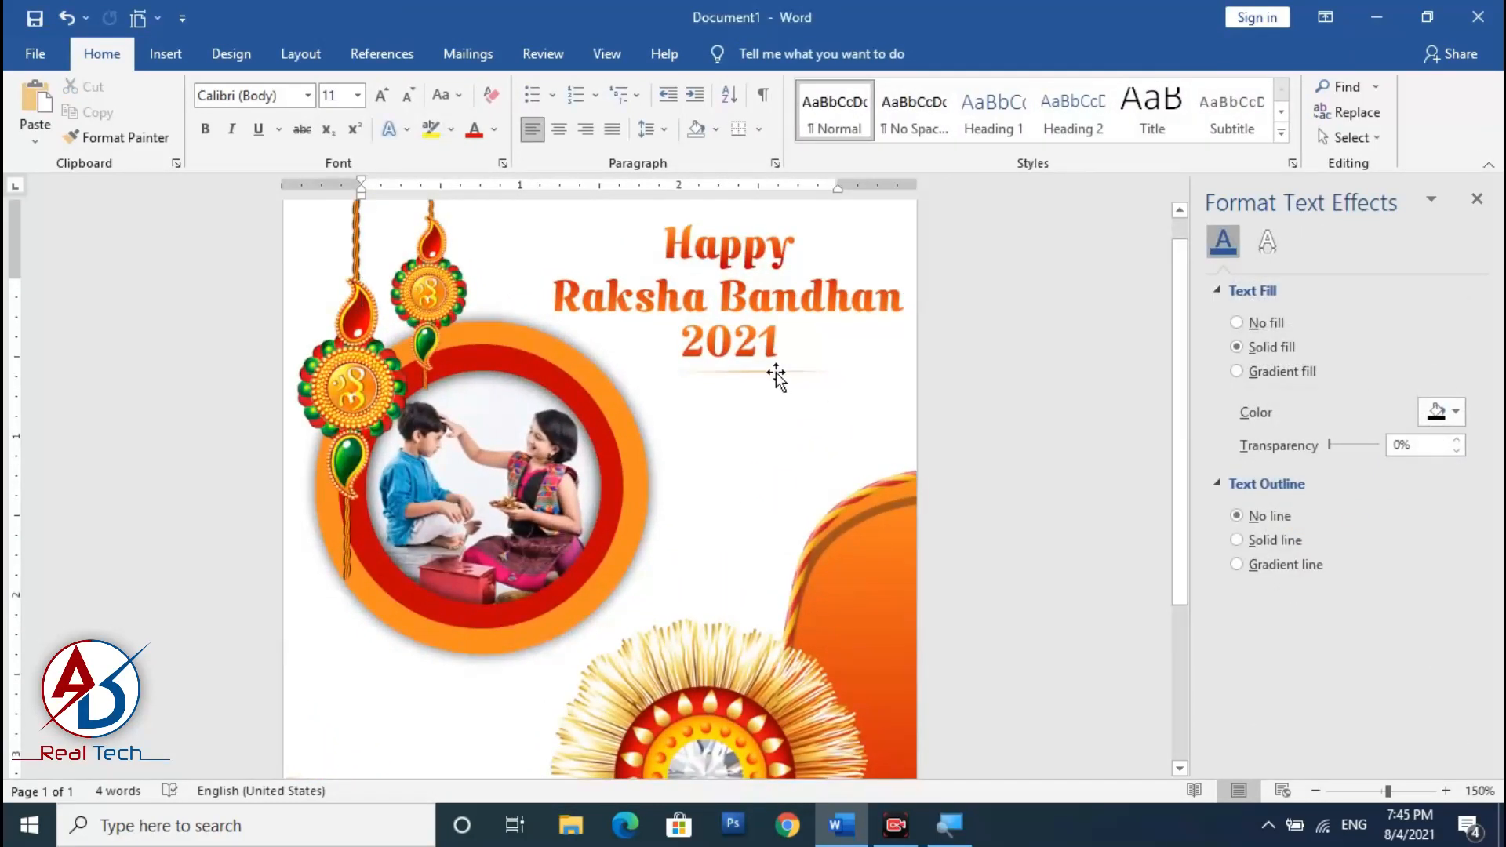
{"action": "left_click", "coordinate": [776, 378]}
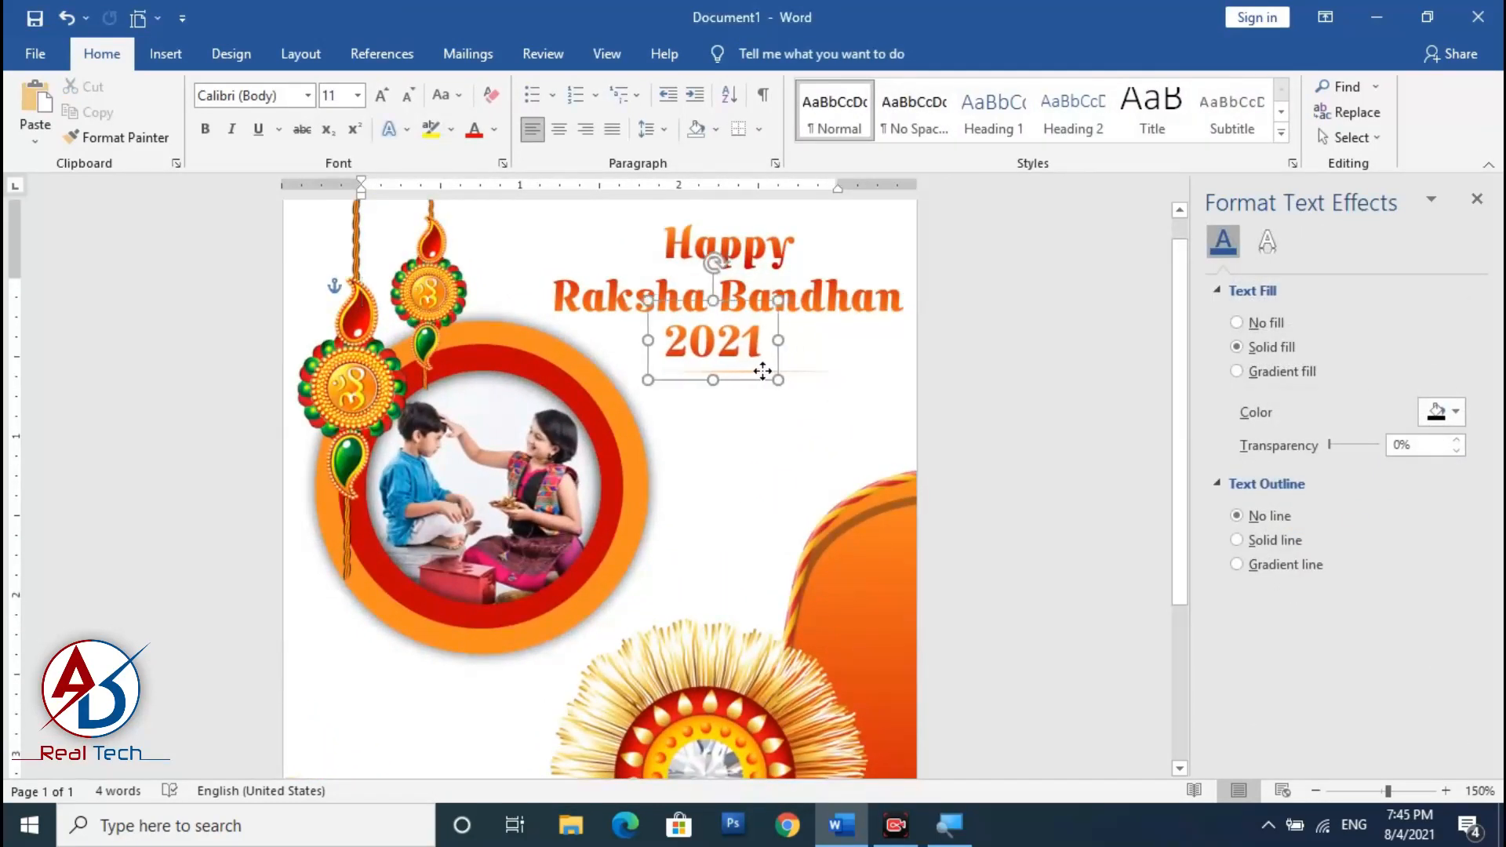
{"action": "left_click", "coordinate": [812, 378]}
{"action": "left_click", "coordinate": [773, 377]}
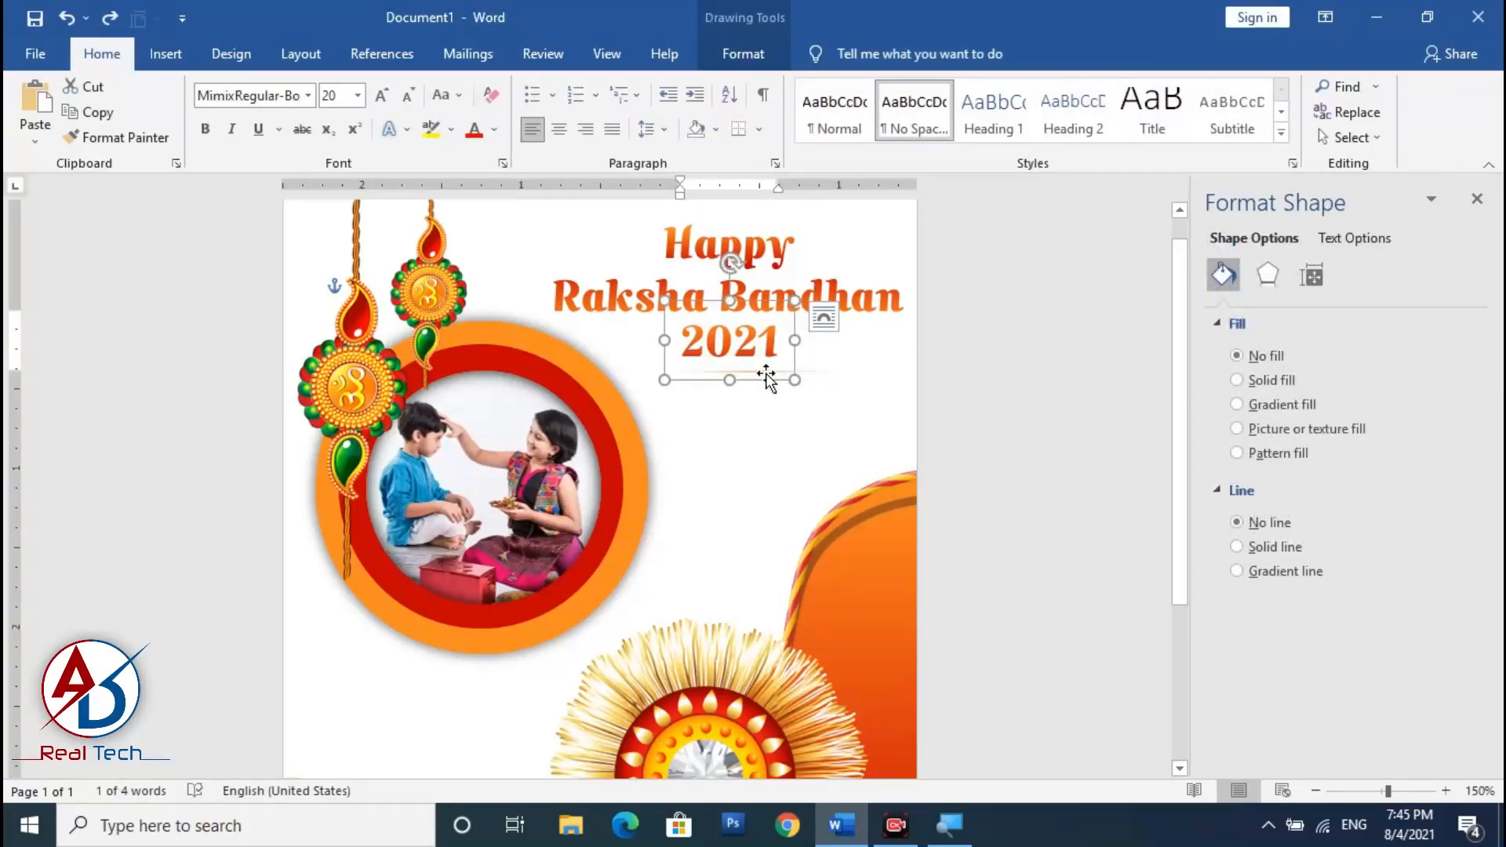
{"action": "left_click", "coordinate": [759, 343]}
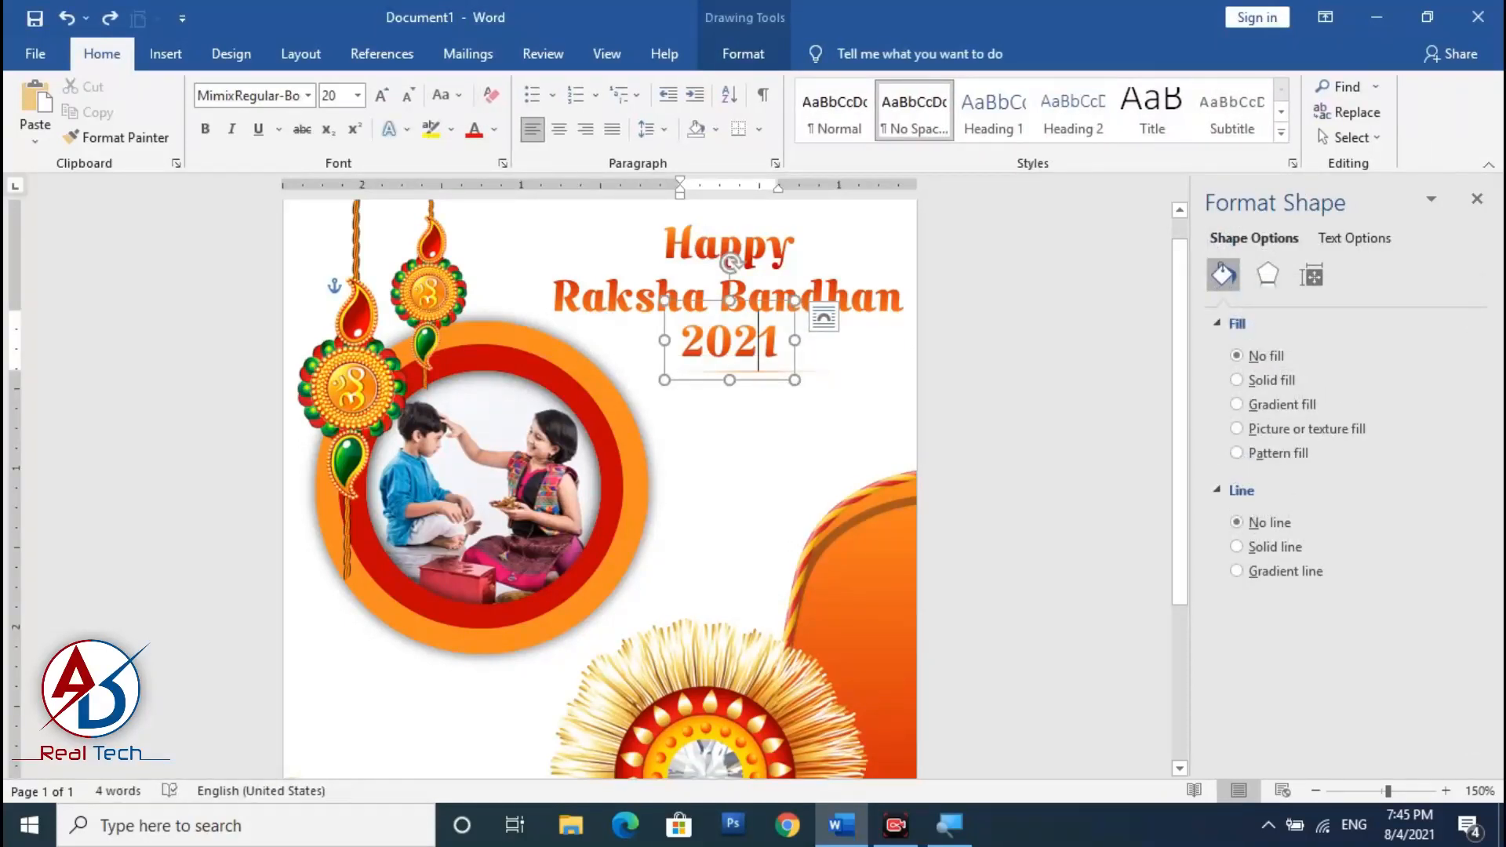
Move the 2021 text box out of the way, shift the line slightly left, and return 2021 above the line
{"action": "left_click", "coordinate": [751, 376]}
{"action": "left_click_drag", "start_coordinate": [760, 381], "coordinate": [757, 502]}
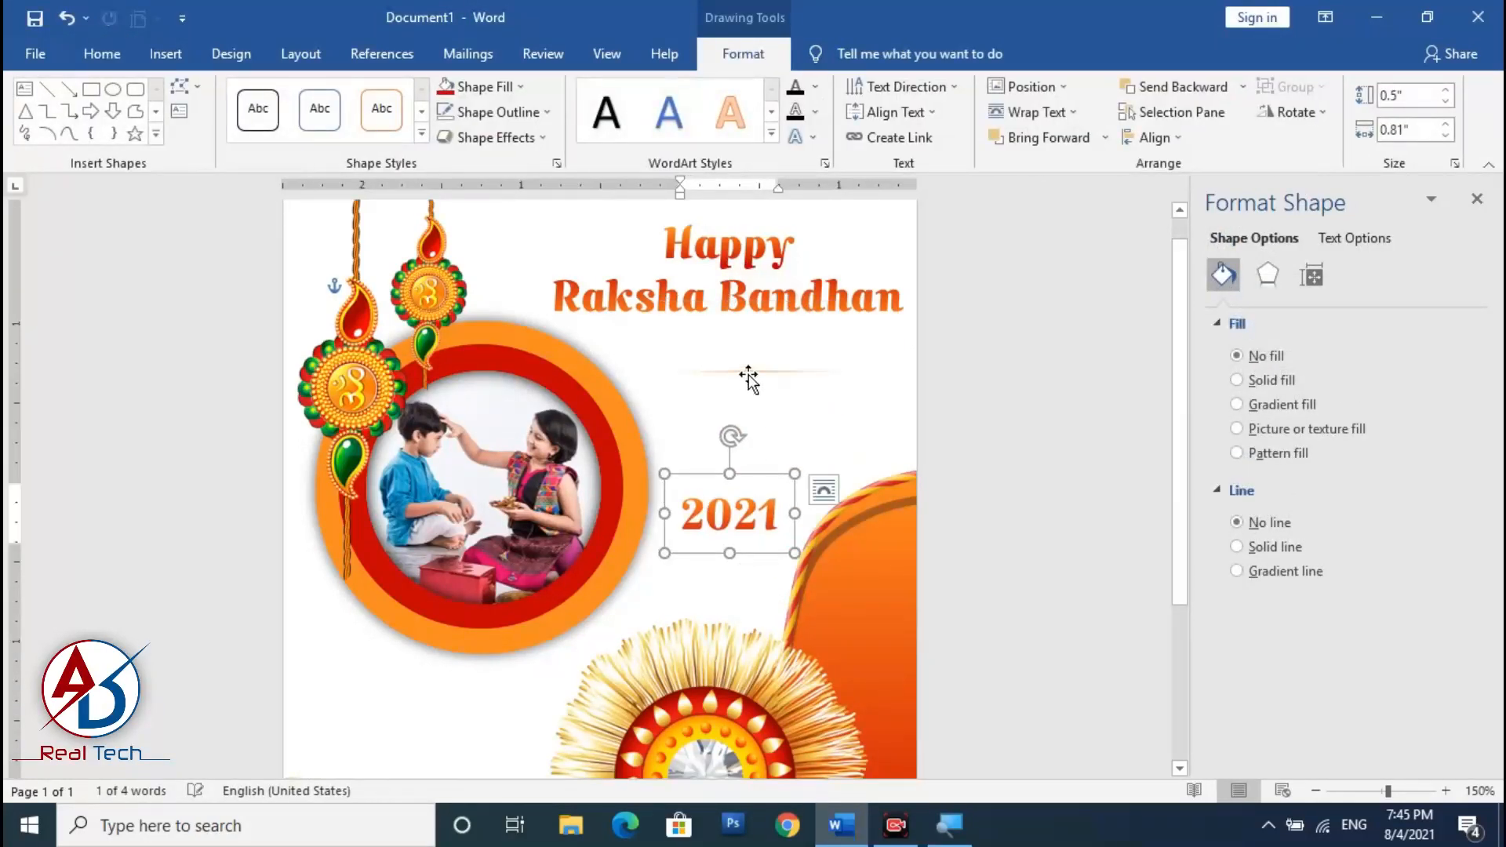
{"action": "left_click", "coordinate": [750, 374]}
{"action": "mouse_move", "coordinate": [746, 376]}
{"action": "left_mouse_down"}
{"action": "mouse_move", "coordinate": [740, 357]}
{"action": "mouse_move", "coordinate": [729, 366]}
{"action": "left_mouse_up"}
{"action": "left_click", "coordinate": [745, 510]}
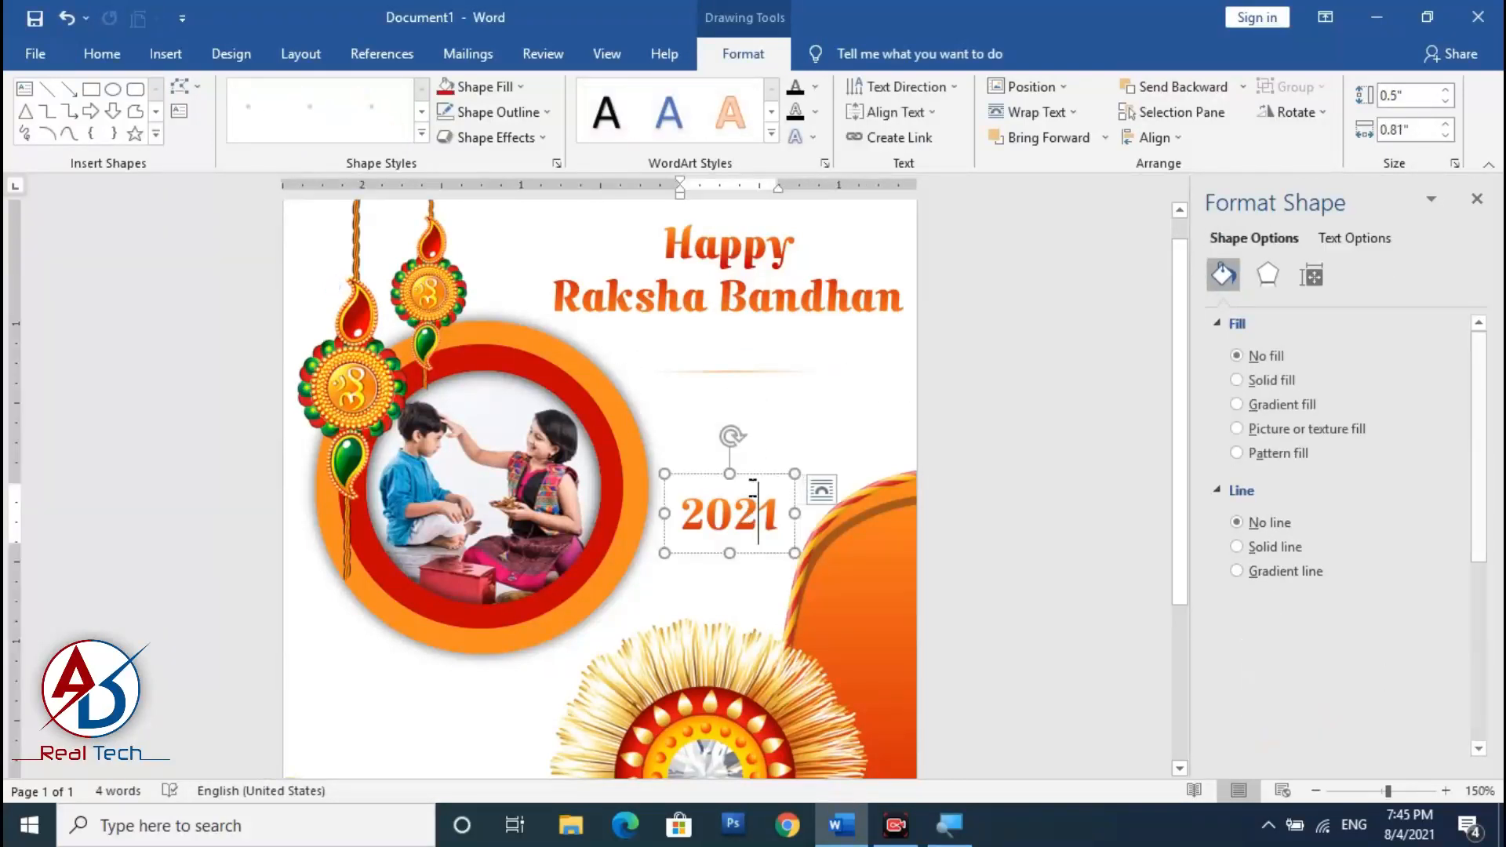
{"action": "left_click_drag", "start_coordinate": [753, 481], "coordinate": [746, 304]}
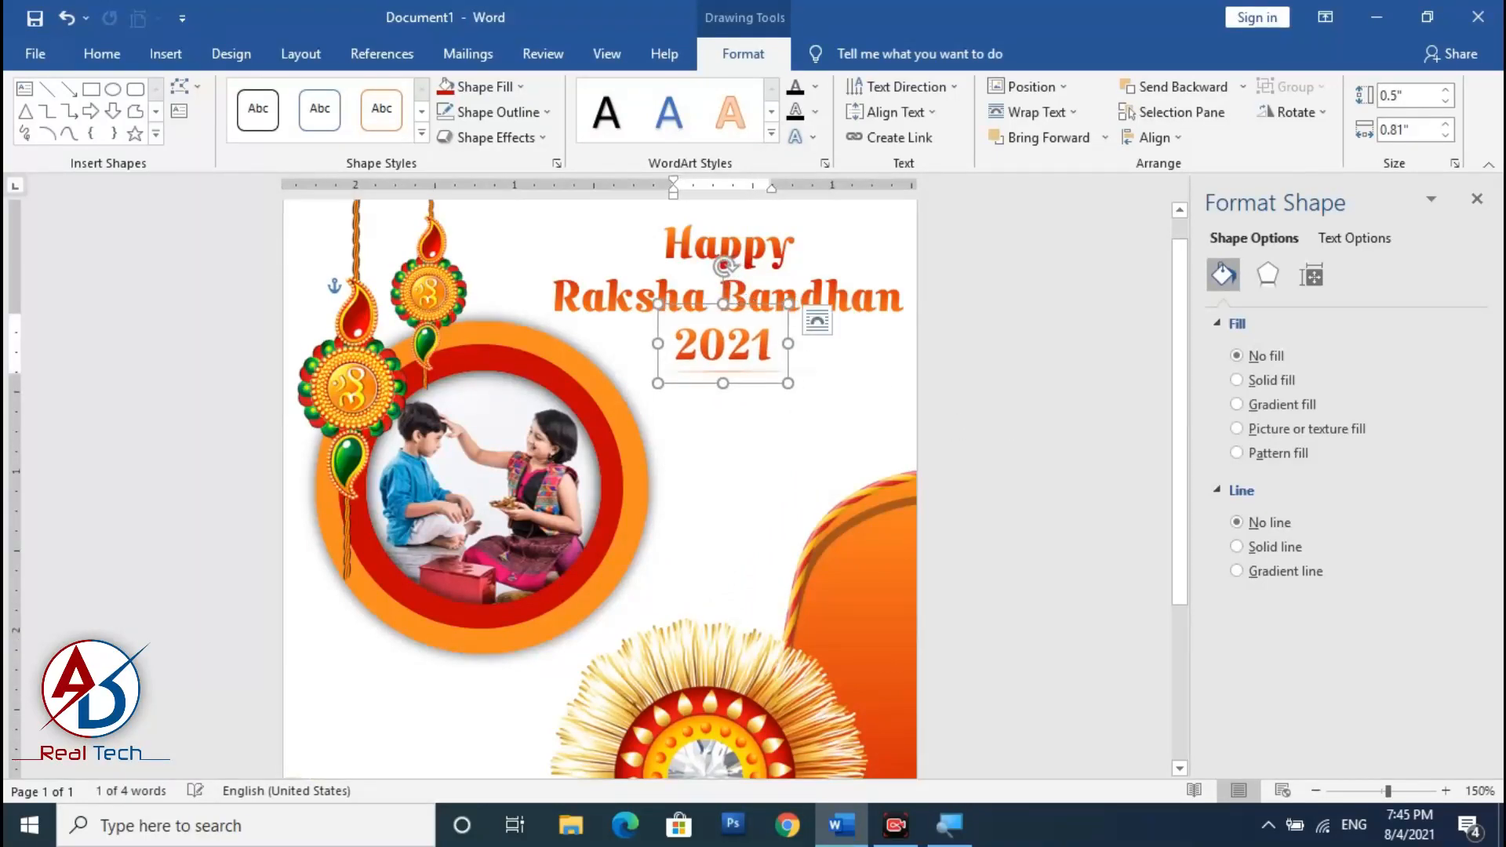
{"action": "left_click", "coordinate": [991, 460]}
{"action": "scroll", "coordinate": [991, 460], "scroll_direction": "down", "scroll_amount": 4}
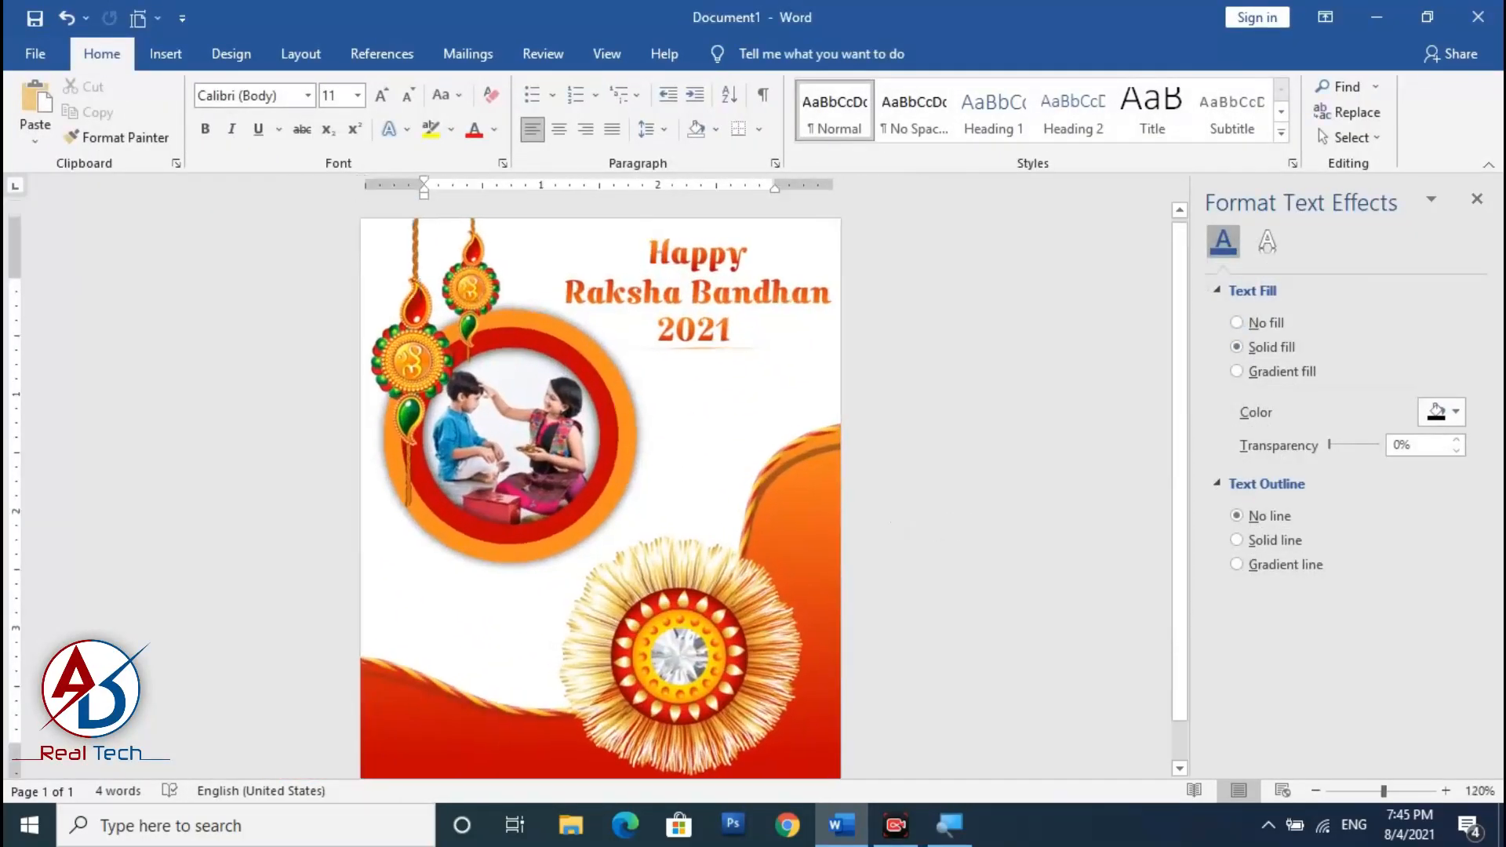
Draw a text box about 2.33 inches wide and 0.8 inch high below the title, partly over the photo
{"action": "scroll", "coordinate": [335, 245], "scroll_direction": "up", "scroll_amount": 2}
{"action": "left_click", "coordinate": [157, 58]}
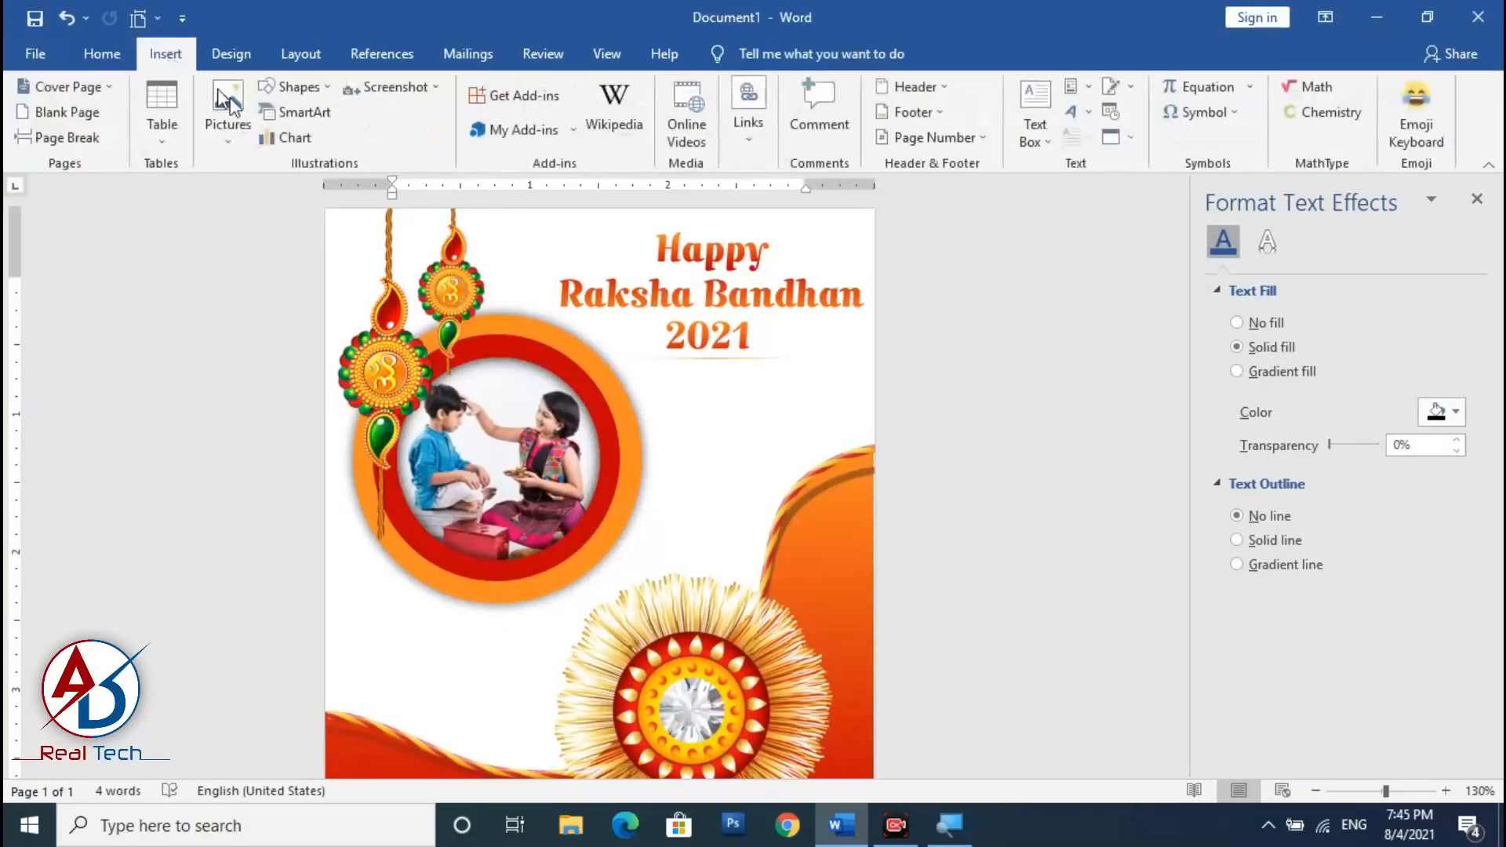
{"action": "left_click", "coordinate": [298, 86]}
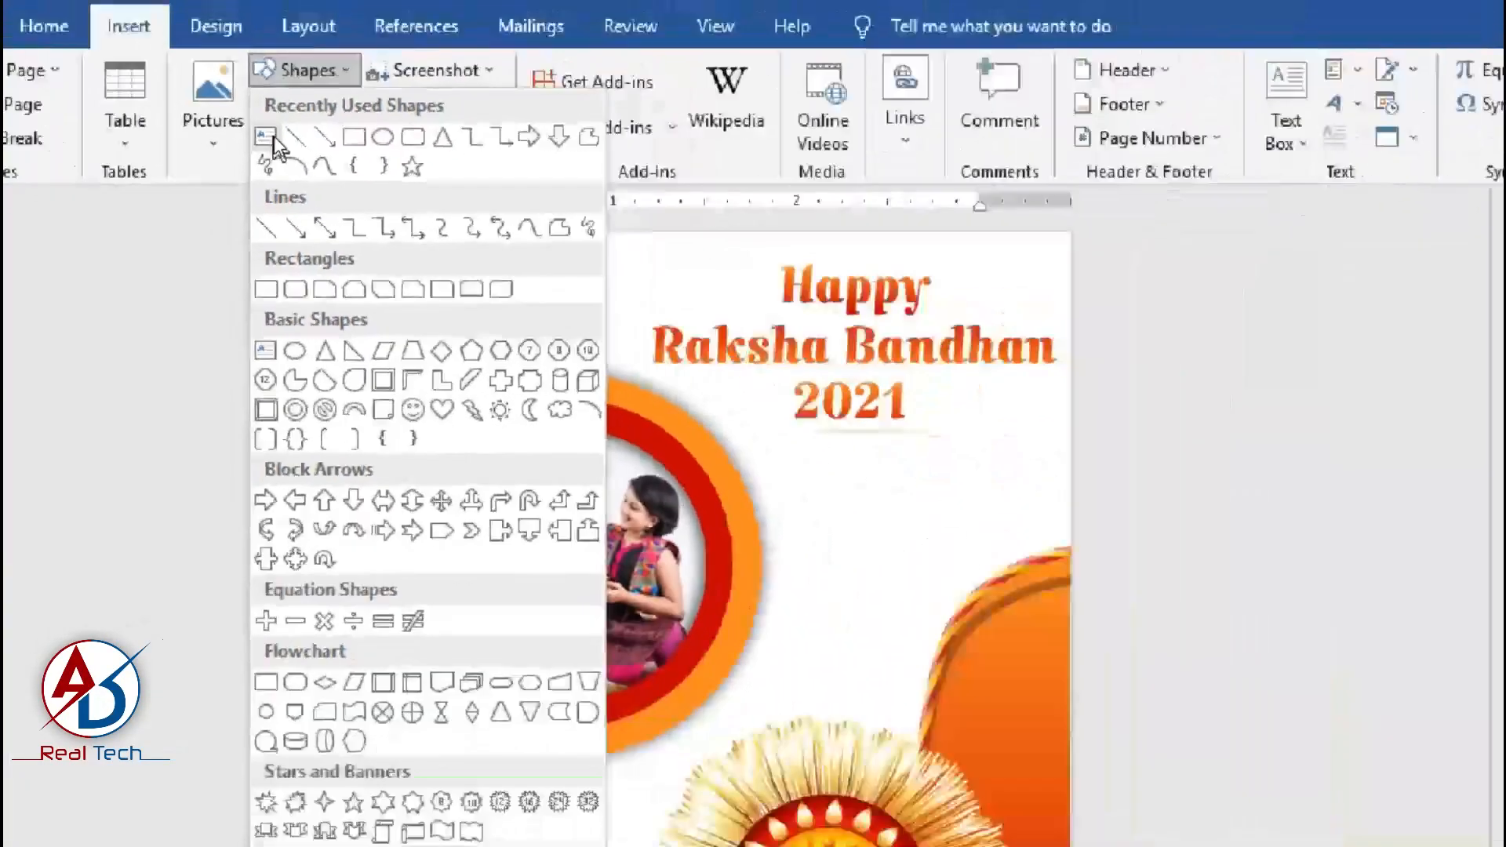
{"action": "left_click", "coordinate": [275, 138]}
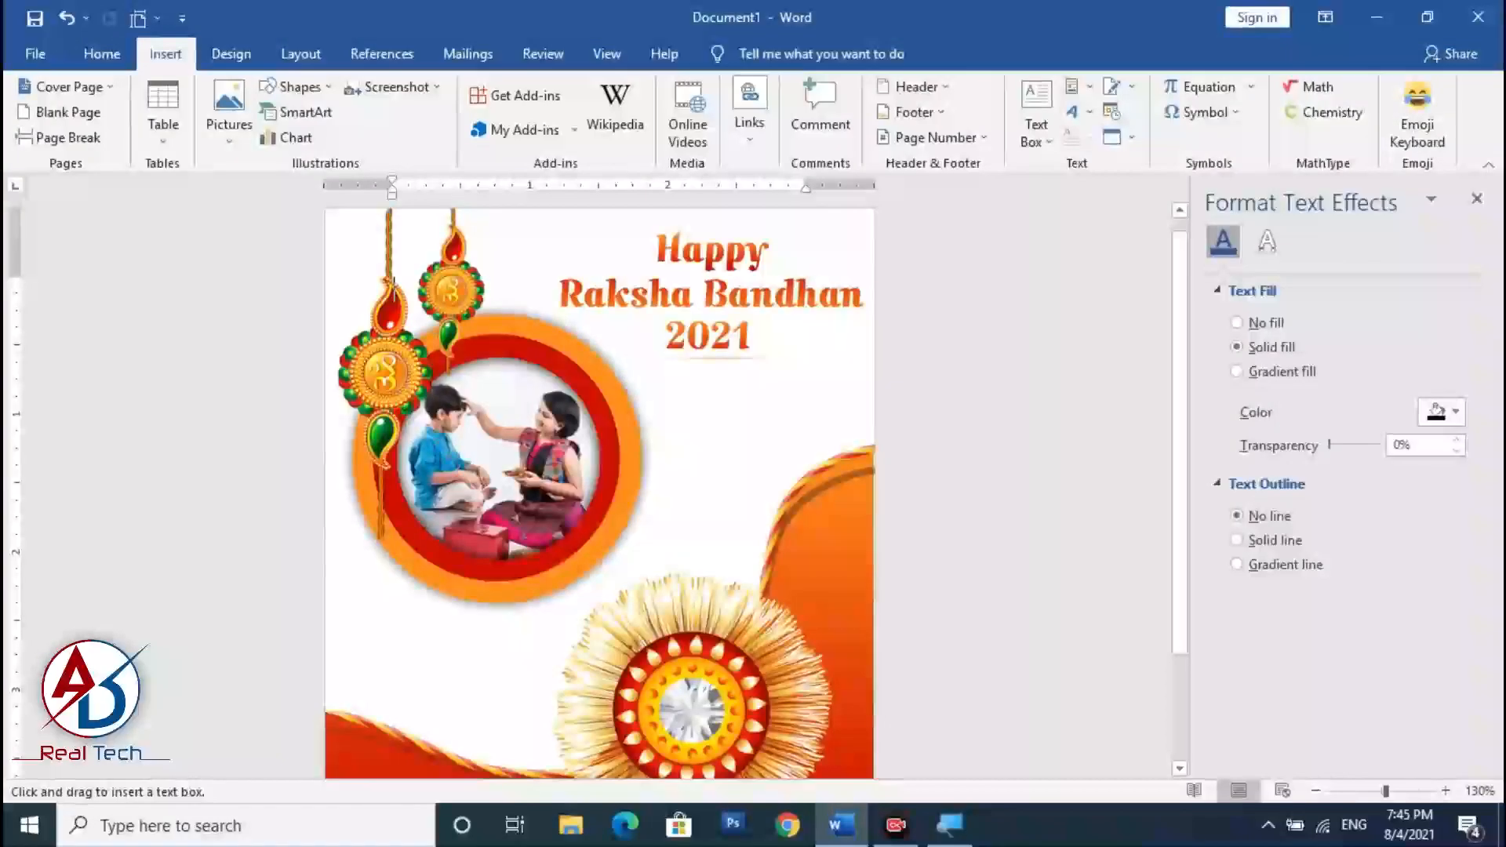
{"action": "mouse_move", "coordinate": [461, 421]}
{"action": "left_mouse_down"}
{"action": "mouse_move", "coordinate": [682, 572]}
{"action": "mouse_move", "coordinate": [784, 580]}
{"action": "mouse_move", "coordinate": [783, 532]}
{"action": "left_mouse_up"}
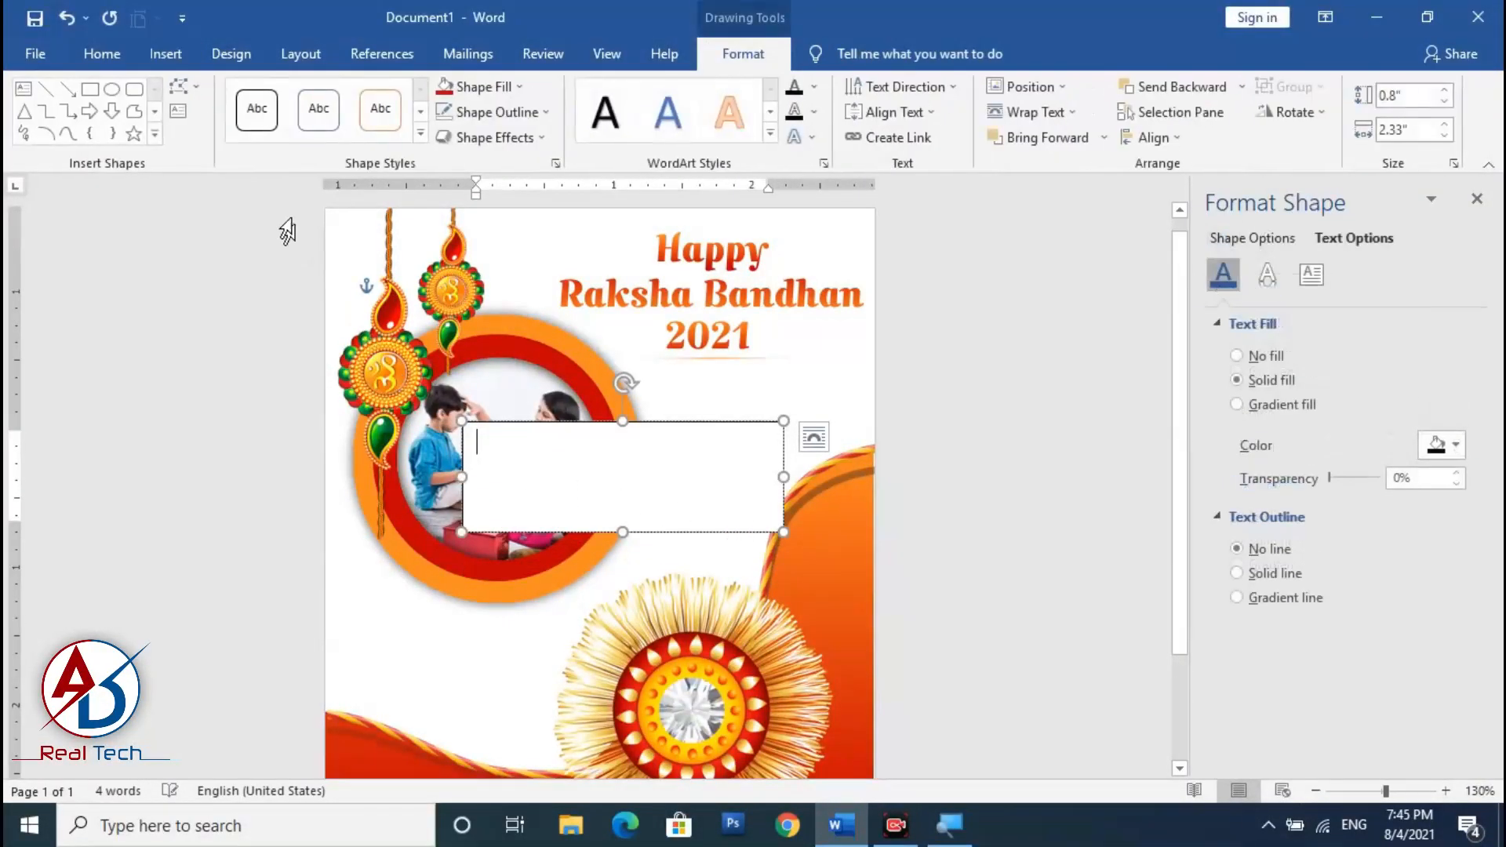
{"action": "left_click", "coordinate": [102, 54]}
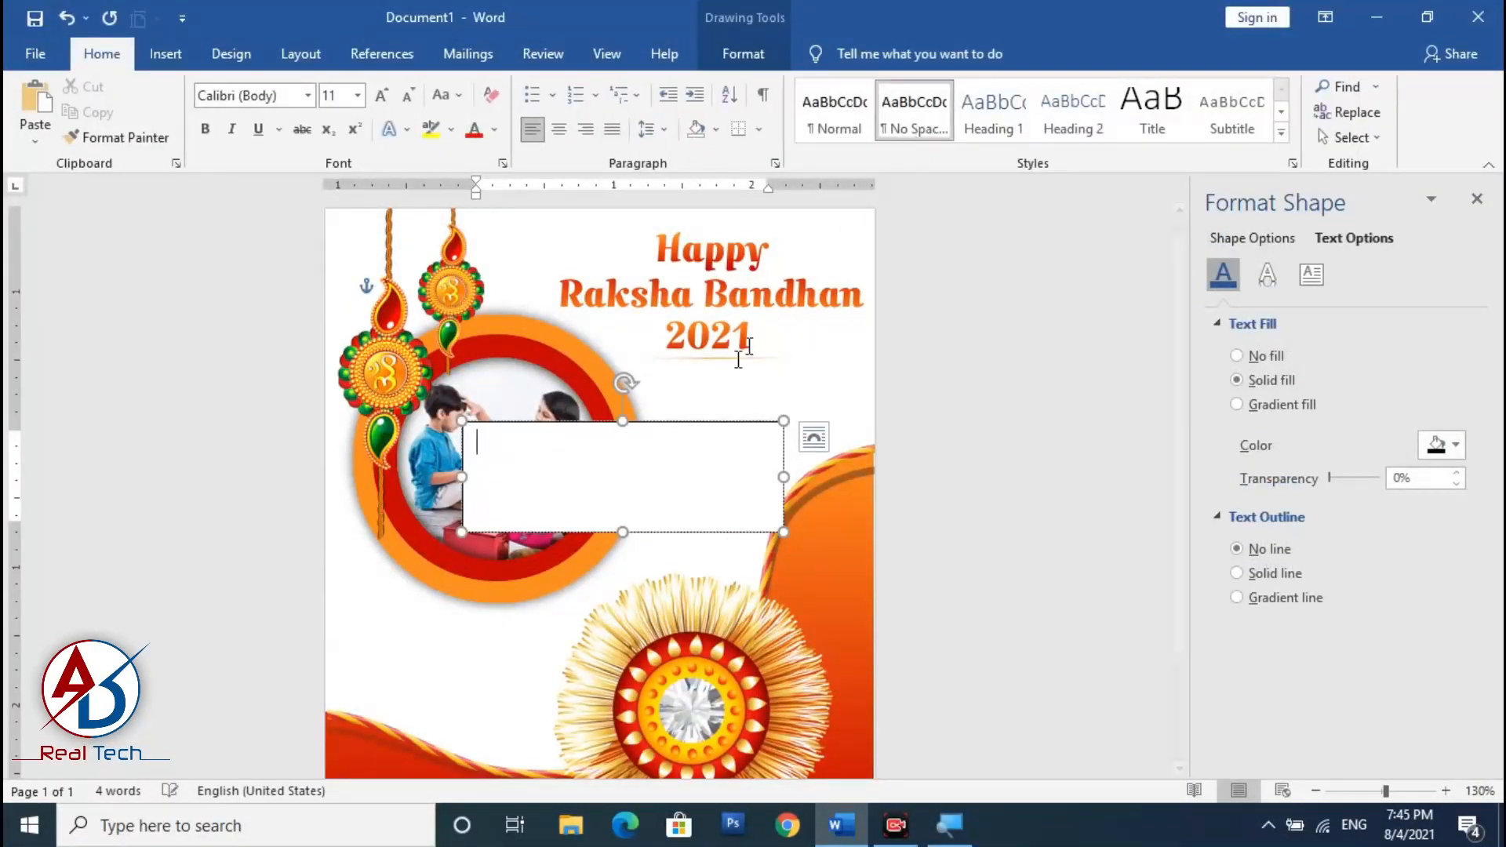
Enter "Celebrate the" and "Bond of Brother & Sister" on two lines in the new text box and center them
{"action": "type", "text": "Celebrate the Bond of "}
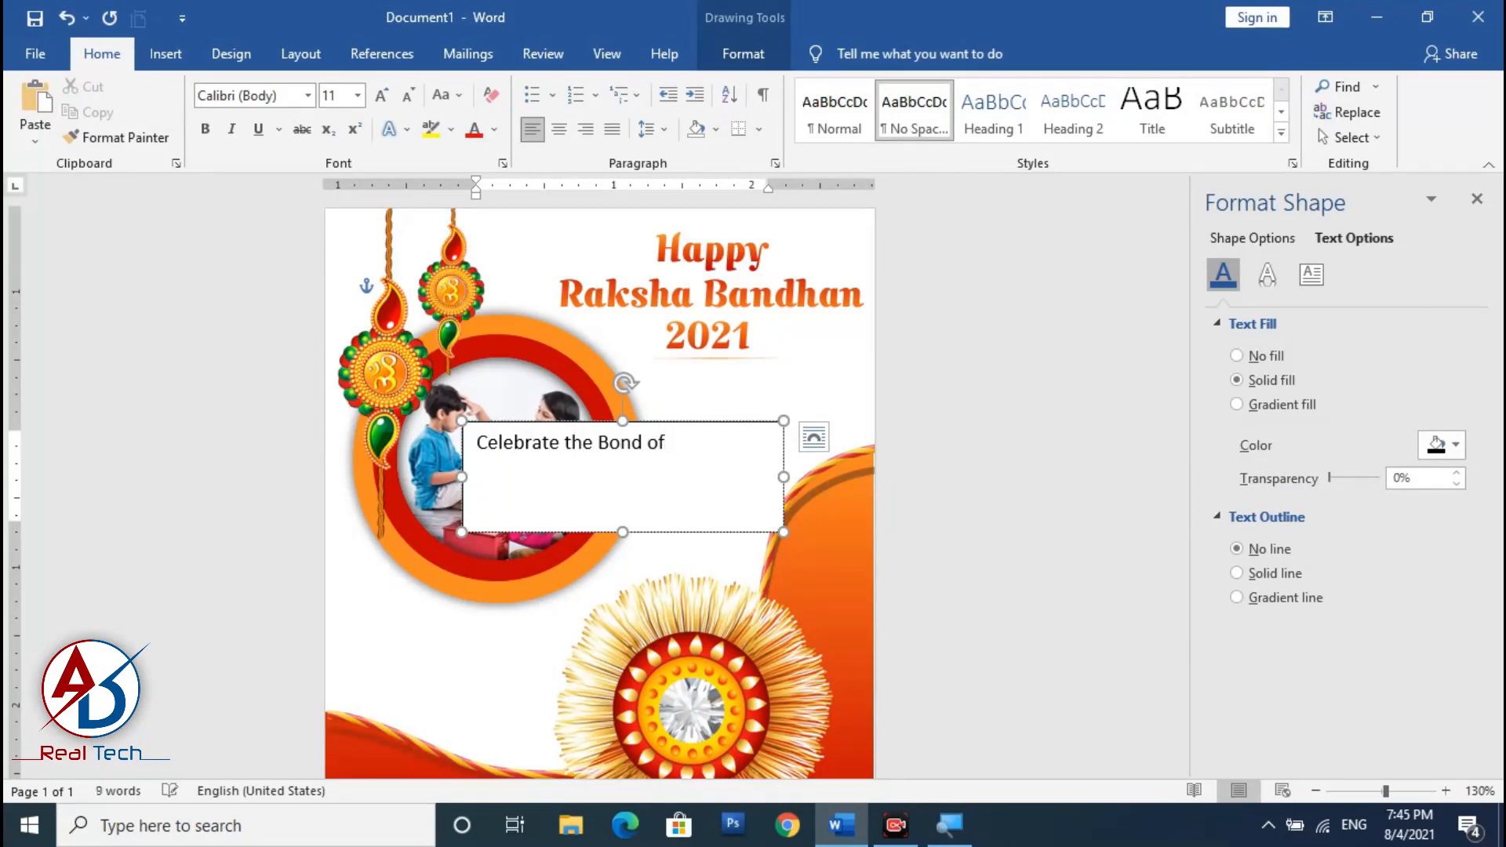
{"action": "type", "text": "Brother &"}
{"action": "left_click", "coordinate": [646, 444]}
{"action": "key", "text": "Return"}
{"action": "left_click", "coordinate": [598, 444]}
{"action": "key", "text": "Return"}
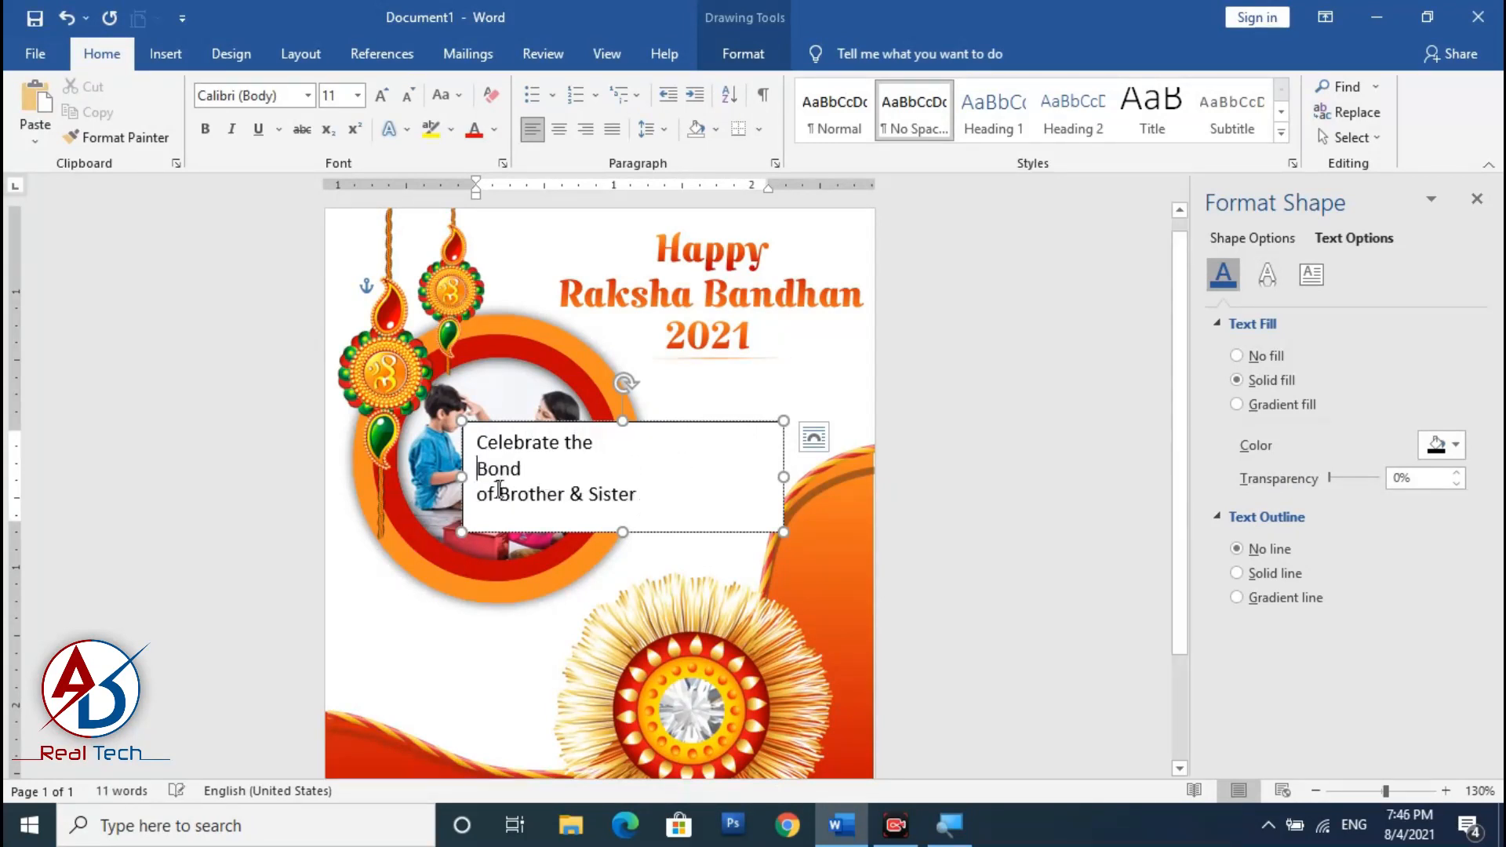
{"action": "left_click", "coordinate": [479, 491]}
{"action": "key", "text": "BackSpace"}
{"action": "key", "text": "ctrl+a"}
{"action": "left_click", "coordinate": [558, 128]}
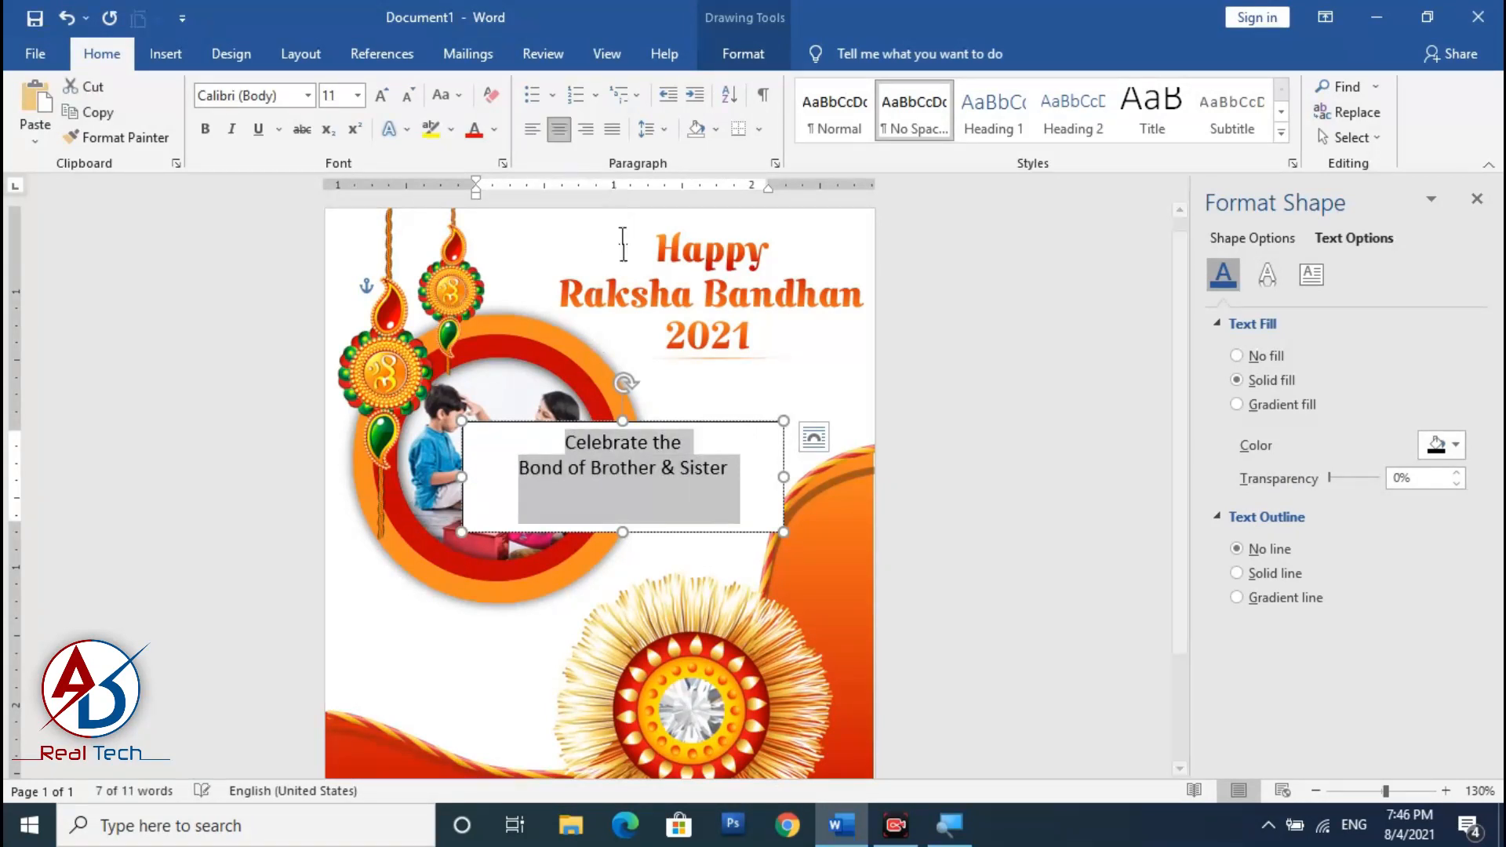
Shrink the greeting text box to about 0.49 inch high and set its text to Verdana
{"action": "left_click_drag", "start_coordinate": [623, 531], "coordinate": [627, 490]}
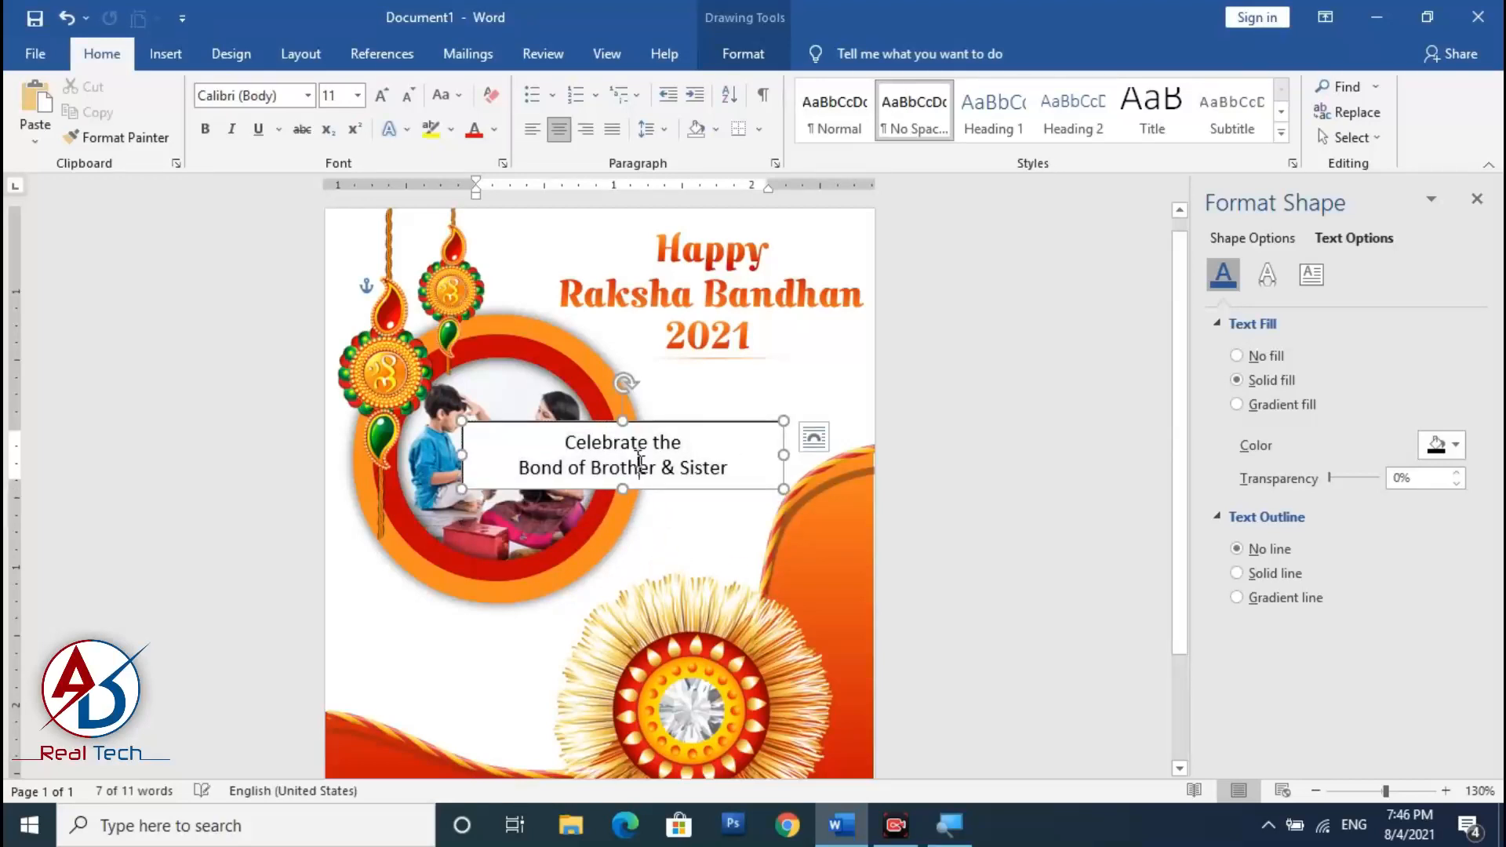
{"action": "key", "text": "ctrl+a"}
{"action": "left_click", "coordinate": [308, 95]}
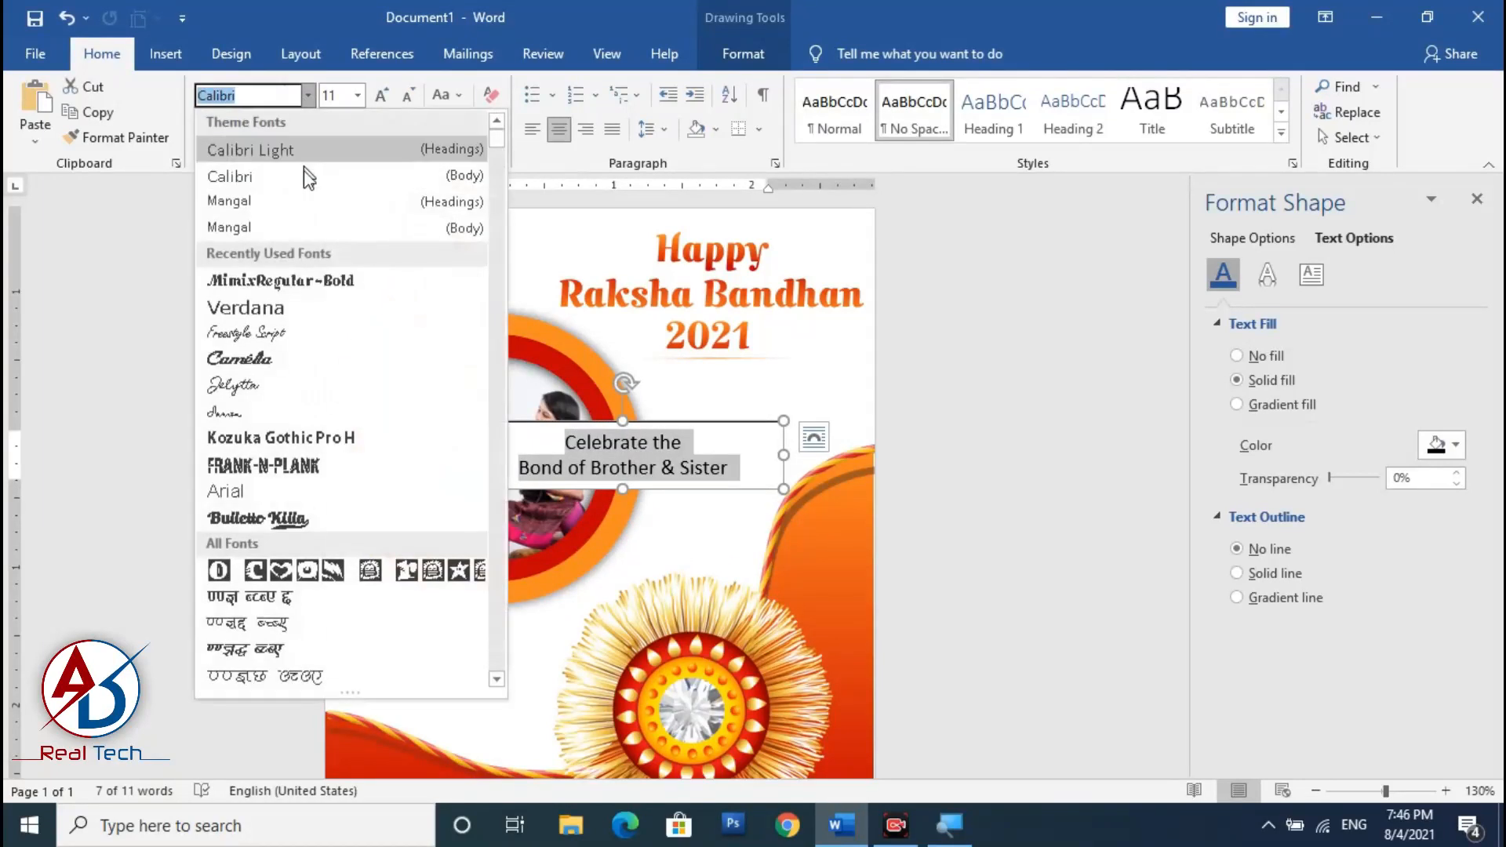
{"action": "left_click", "coordinate": [276, 309]}
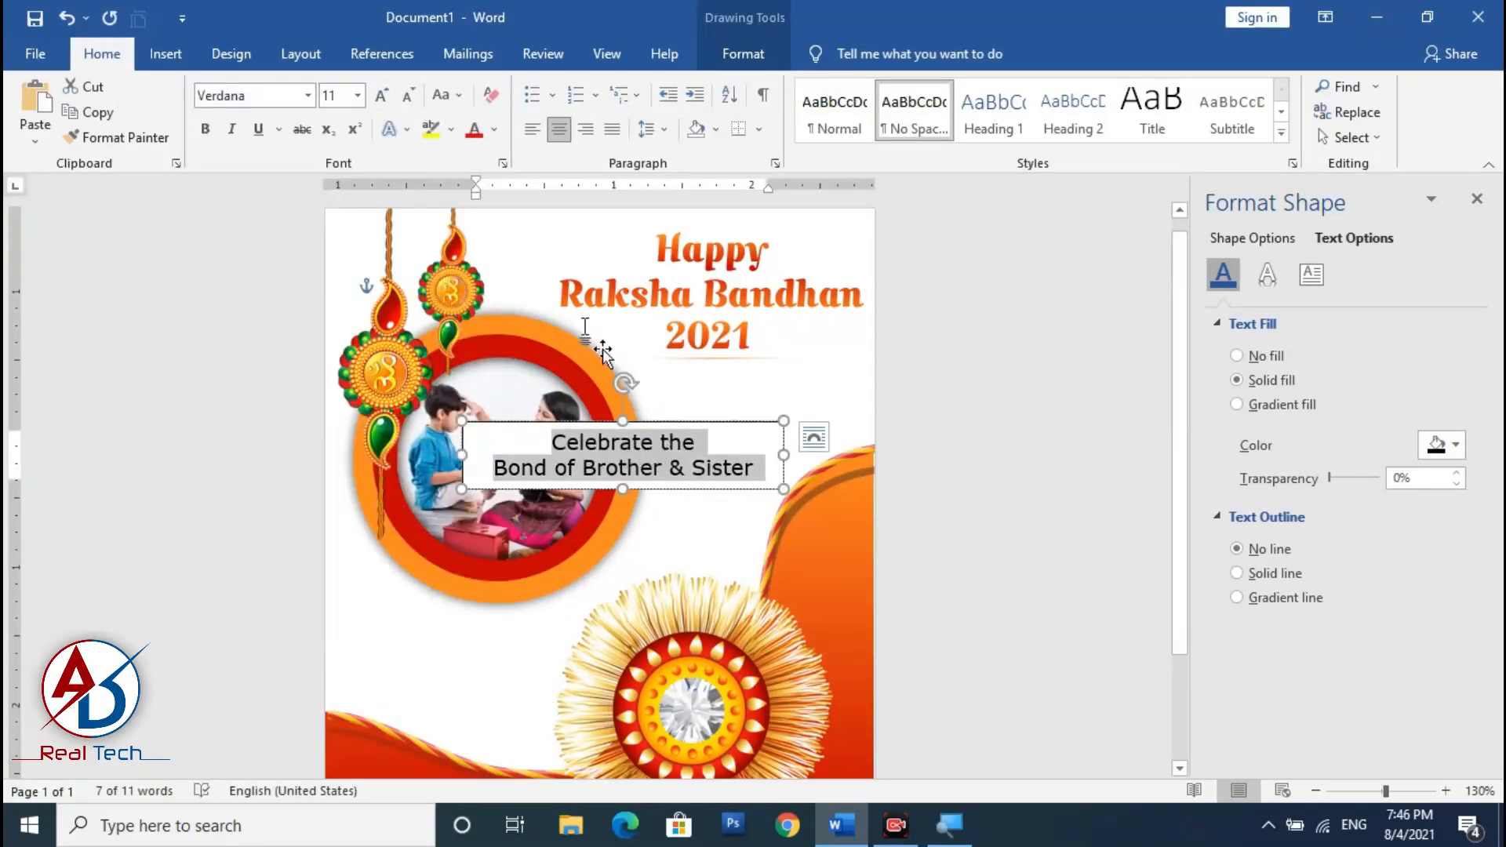
Remove the outline and the fill from the greeting text box
{"action": "left_click", "coordinate": [731, 53]}
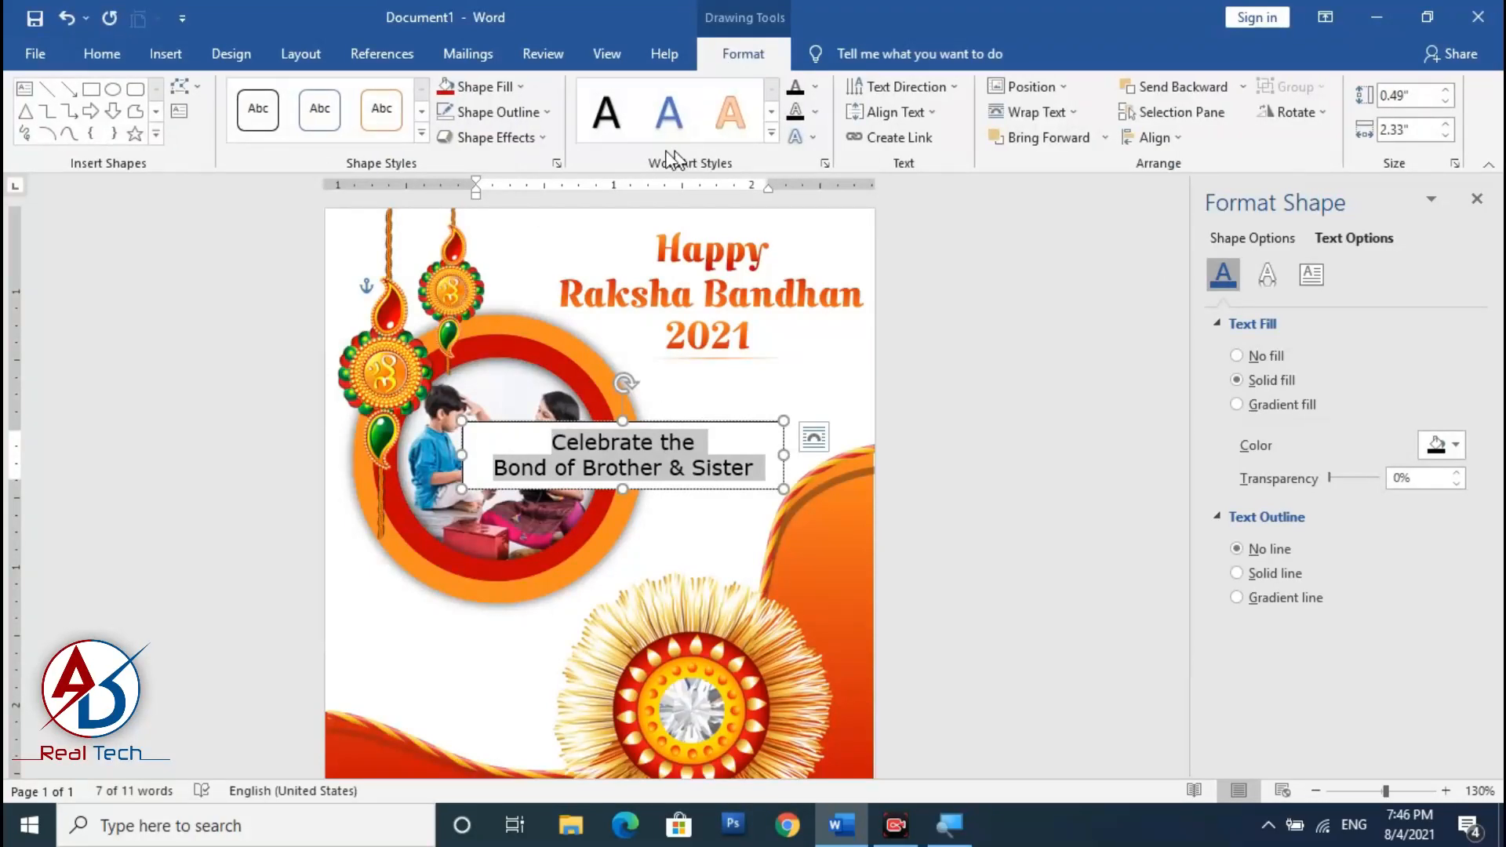
{"action": "left_click", "coordinate": [520, 112]}
{"action": "left_click", "coordinate": [493, 349]}
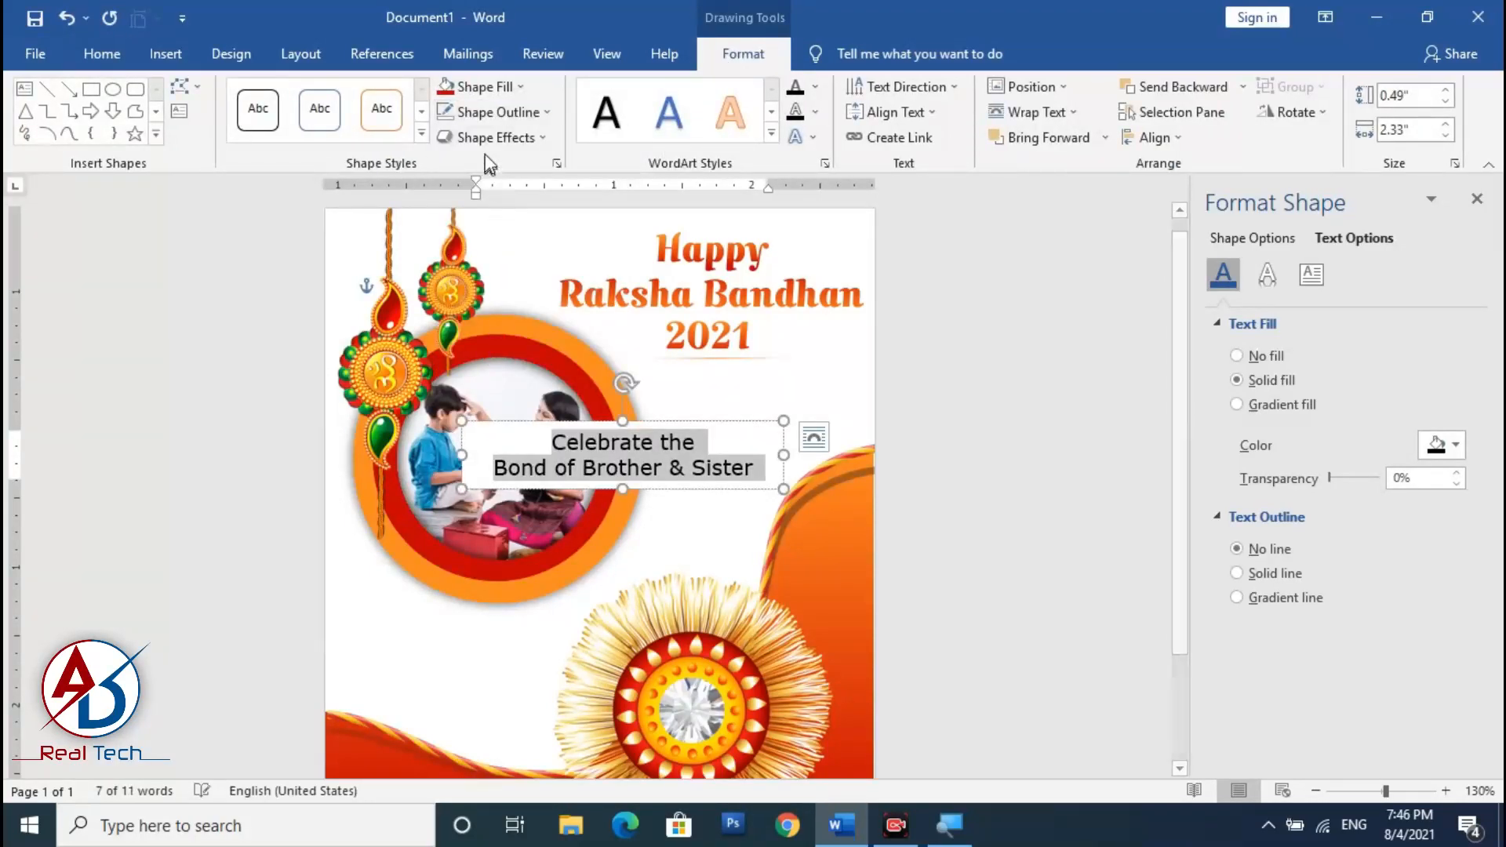
{"action": "left_click", "coordinate": [486, 86]}
{"action": "left_click", "coordinate": [500, 320]}
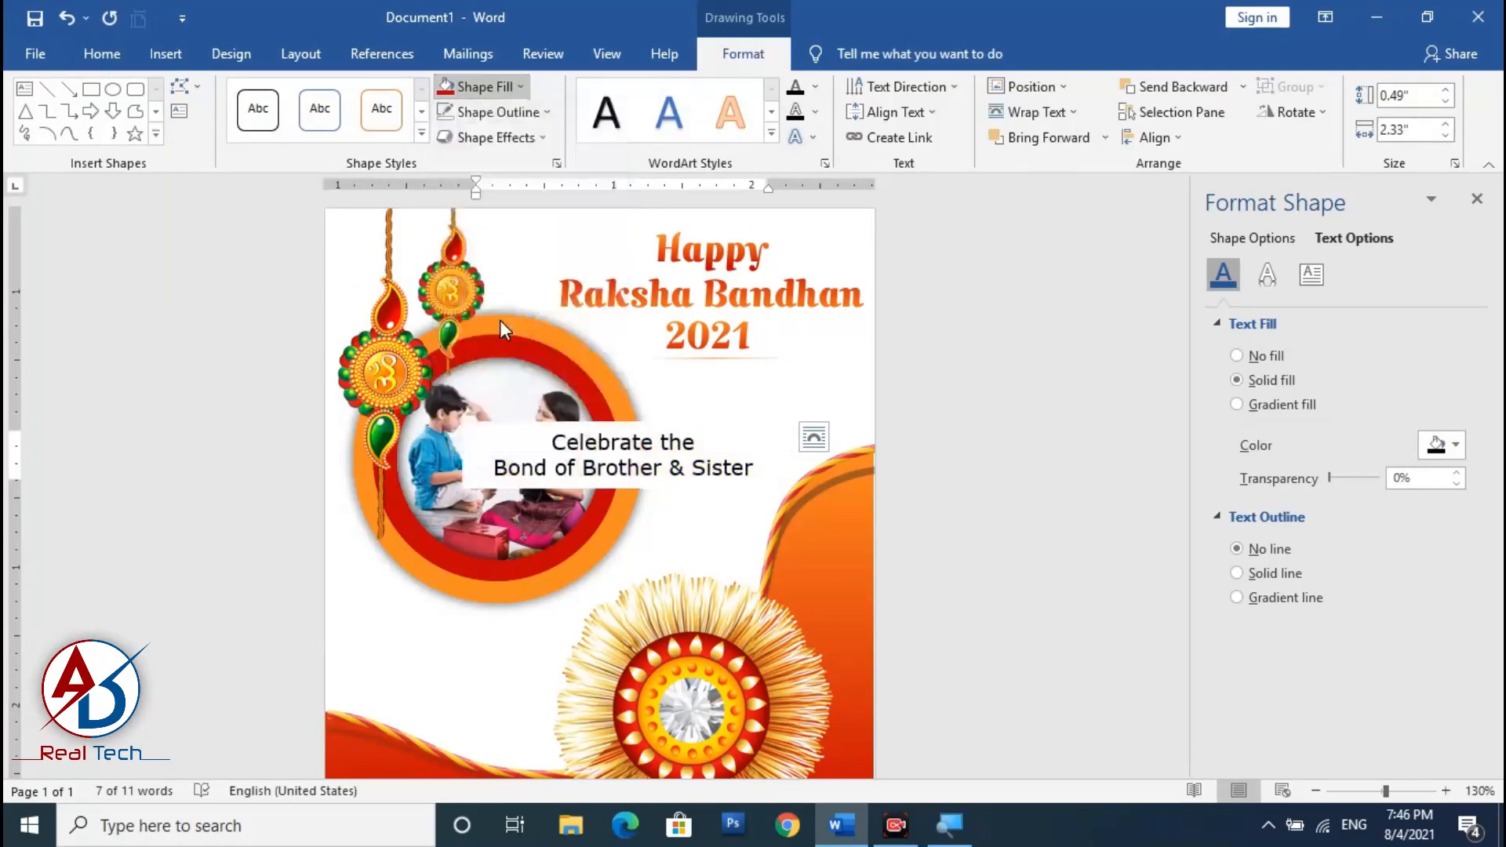
Place the greeting text box just below 2021, nudge it slightly right, and check the card
{"action": "left_click_drag", "start_coordinate": [691, 416], "coordinate": [783, 359]}
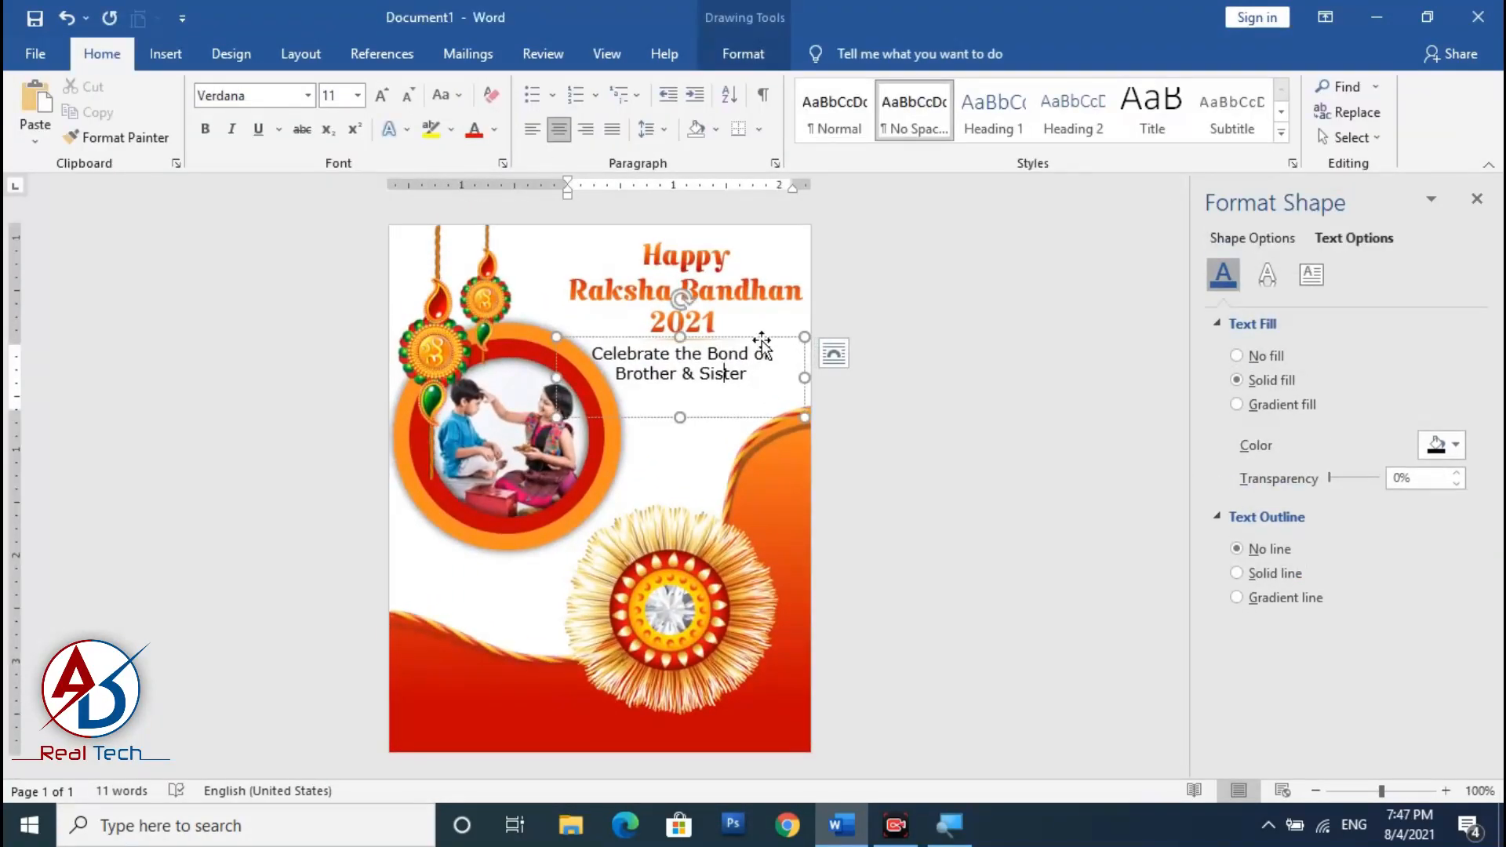
{"action": "left_click", "coordinate": [761, 339]}
{"action": "key", "text": "Right"}
{"action": "key", "text": "Right"}
{"action": "left_click", "coordinate": [865, 495]}
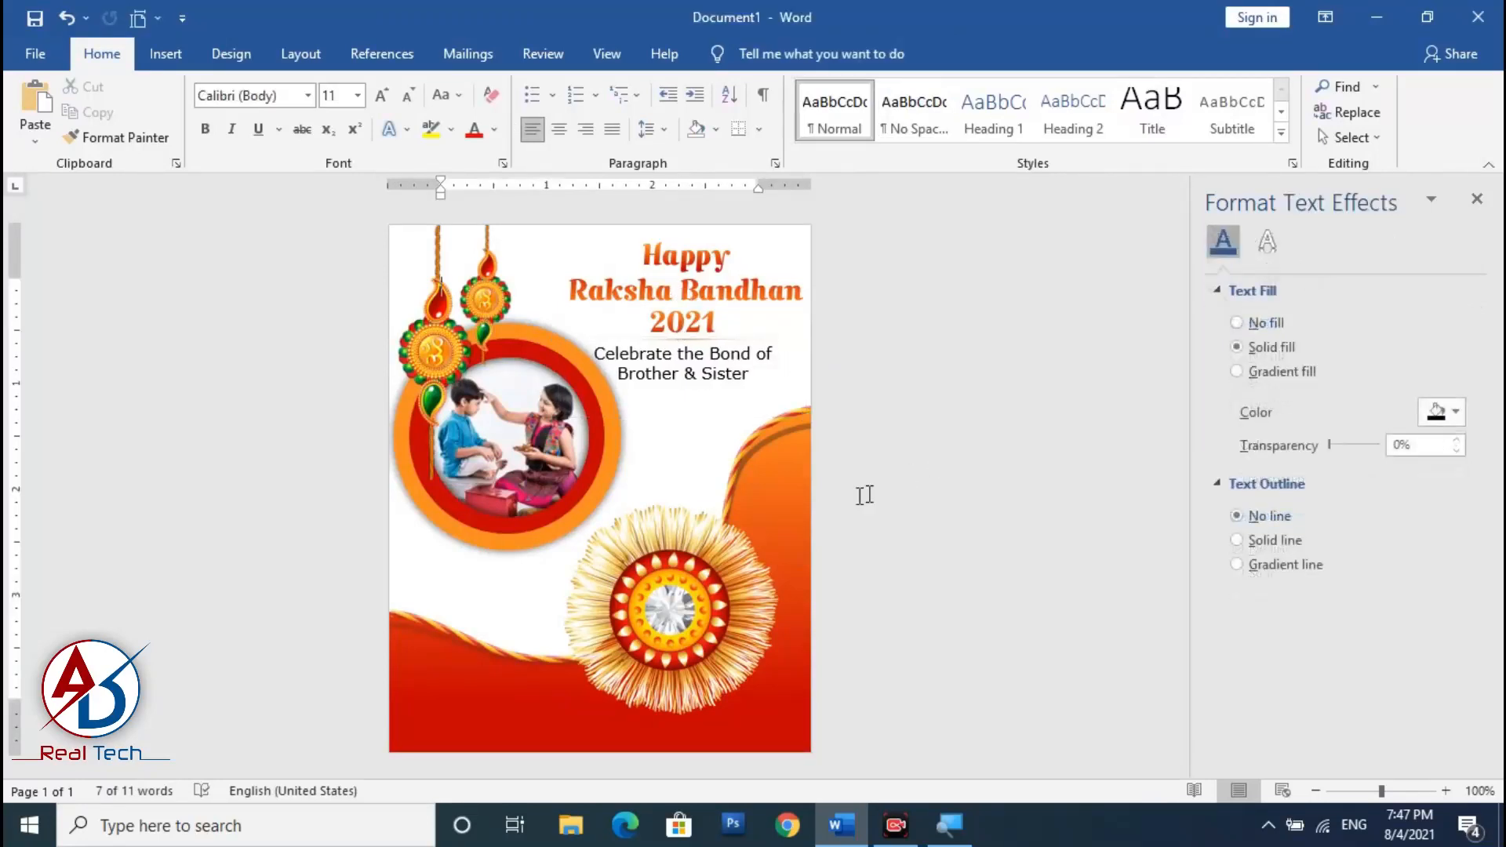
Nudge the greeting text box slightly right to center it under the title, and check the whole card
{"action": "left_click", "coordinate": [721, 382]}
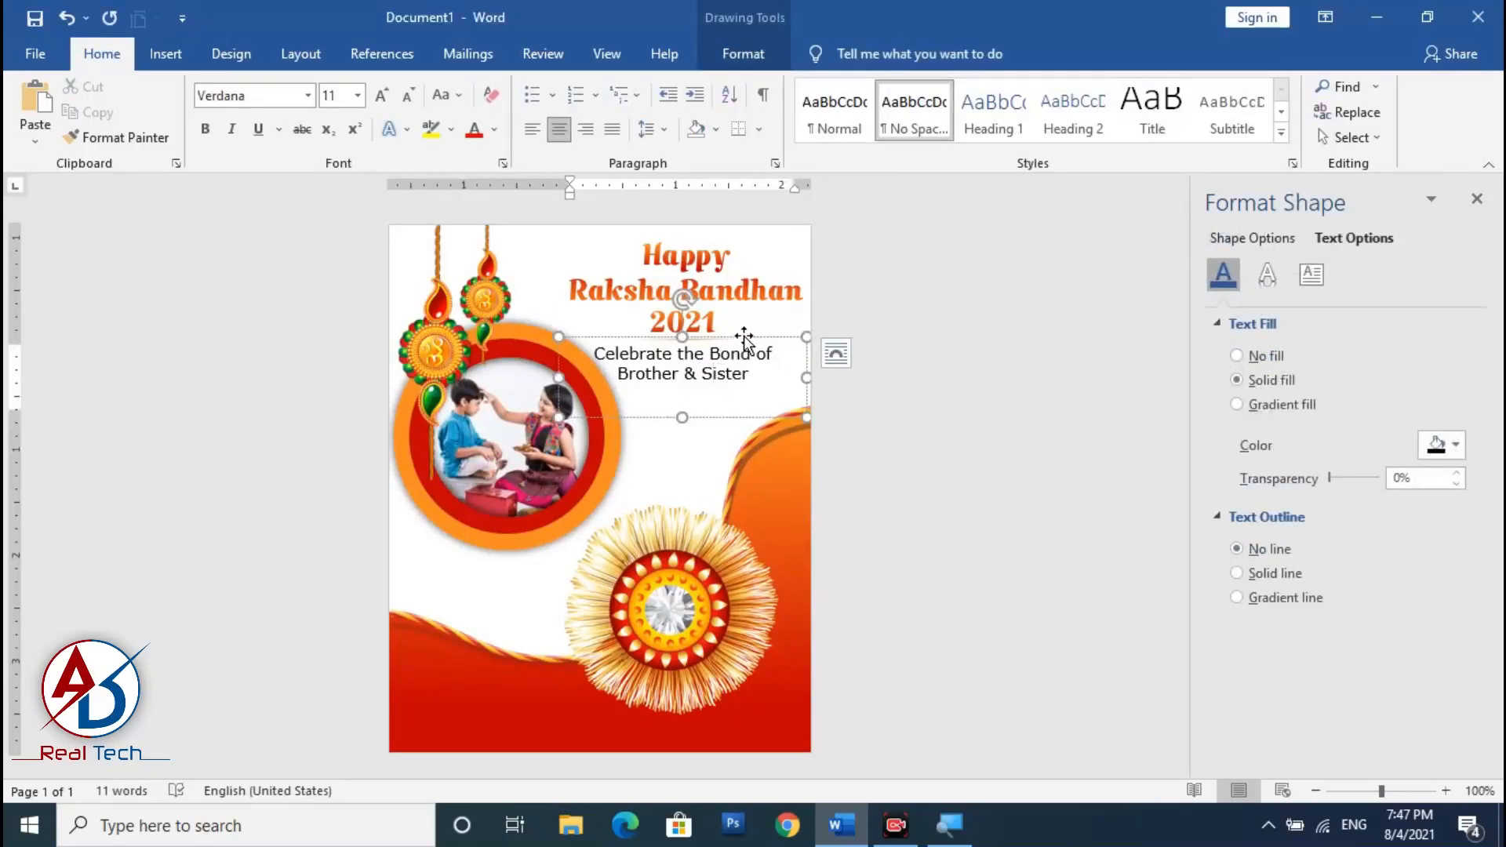
{"action": "left_click", "coordinate": [743, 338]}
{"action": "left_click", "coordinate": [810, 491]}
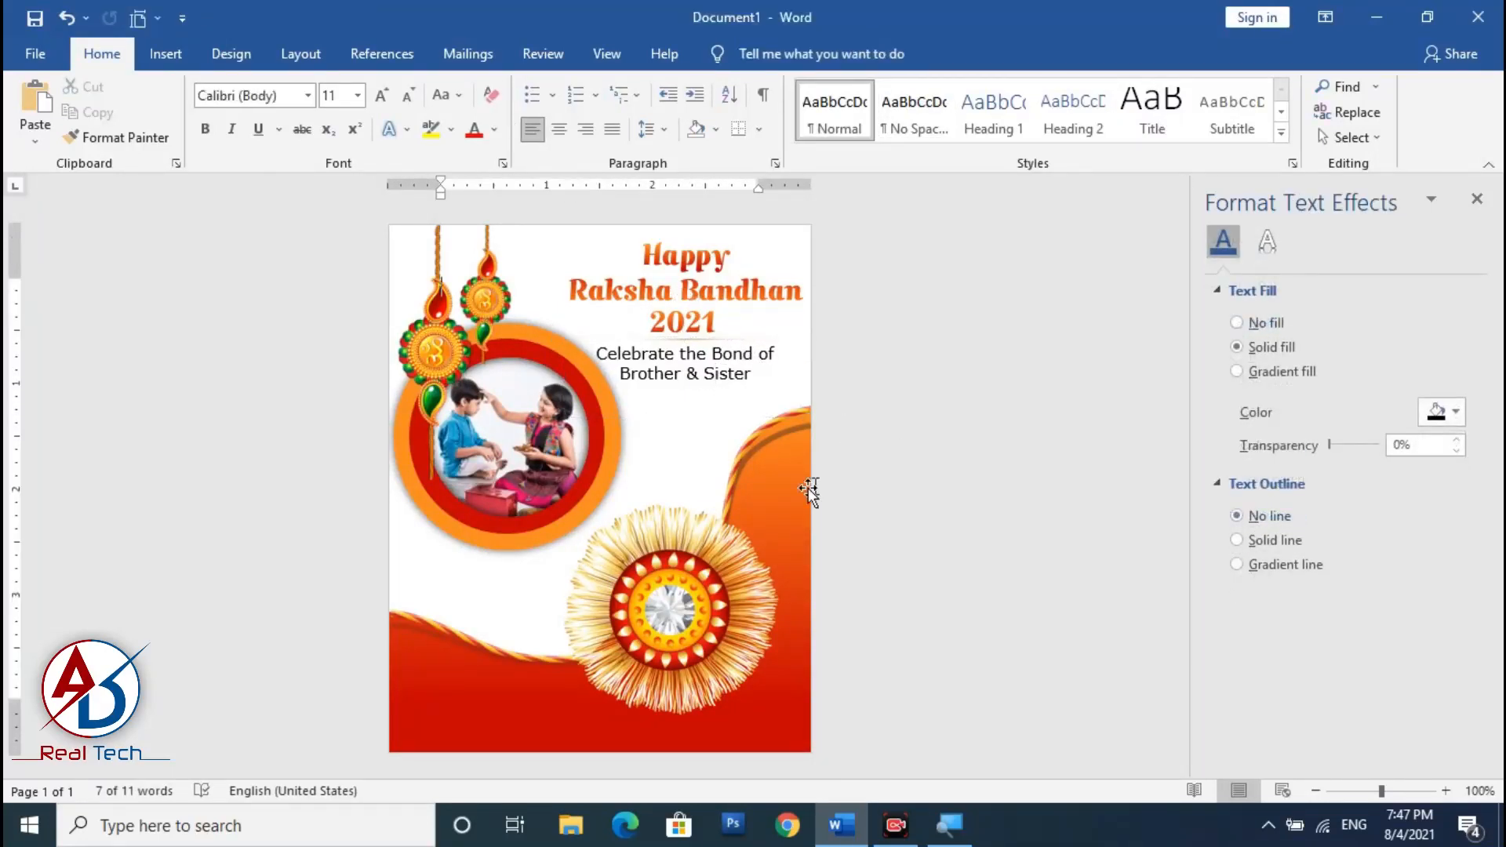
{"action": "scroll", "coordinate": [801, 502], "scroll_direction": "down", "scroll_amount": 4}
{"action": "scroll", "coordinate": [787, 510], "scroll_direction": "up", "scroll_amount": 2}
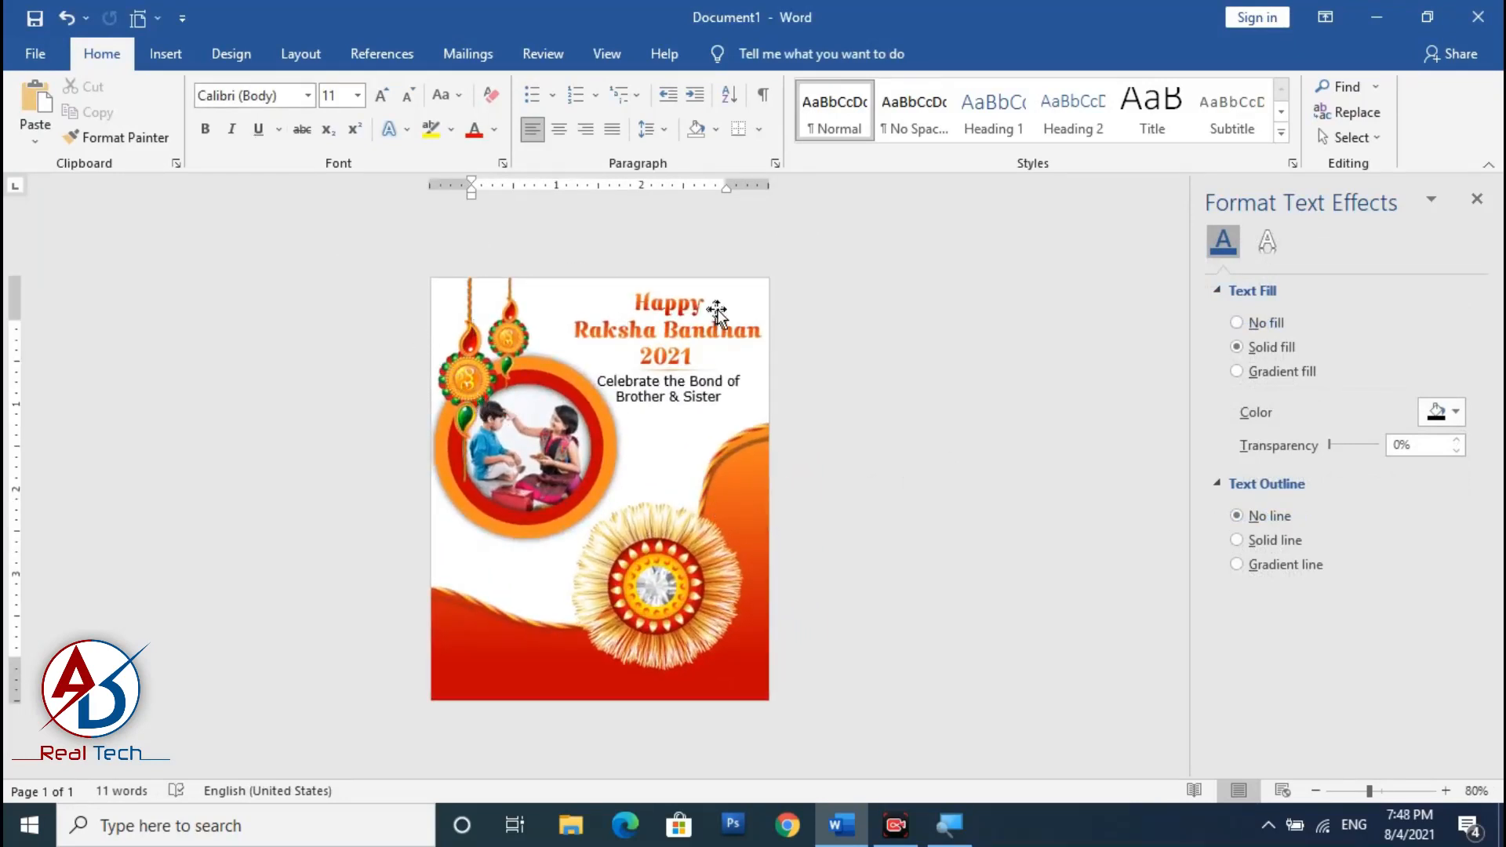
{"action": "left_click", "coordinate": [716, 432]}
{"action": "left_click", "coordinate": [851, 477]}
Draw an open three-sided freeform frame line about 3.65 by 3.47 inches inside the card's side and bottom edges, and outline it in white
{"action": "left_click", "coordinate": [166, 54]}
{"action": "left_click", "coordinate": [297, 86]}
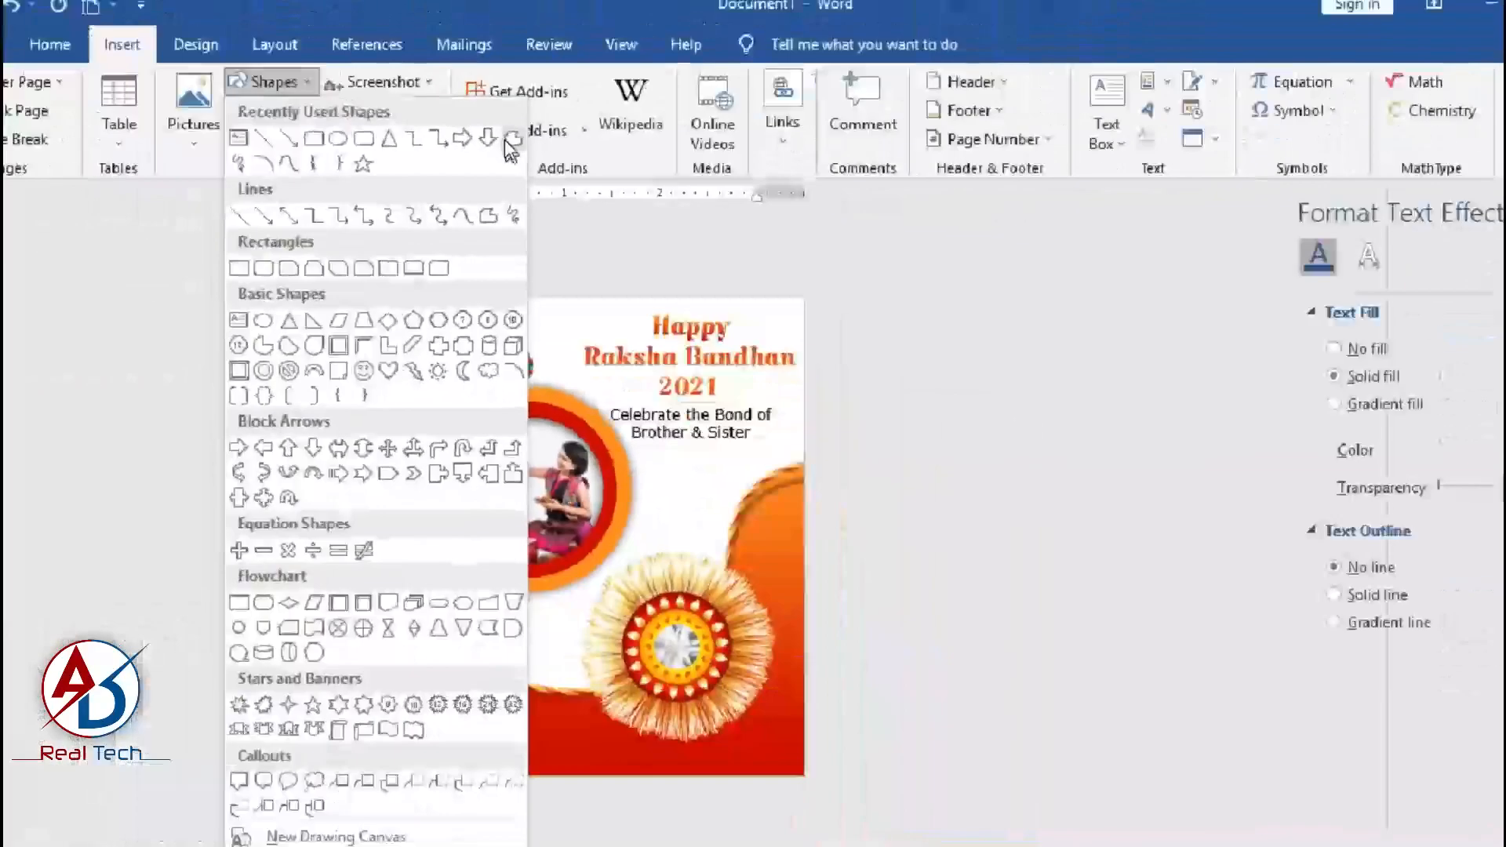
{"action": "left_click", "coordinate": [509, 139]}
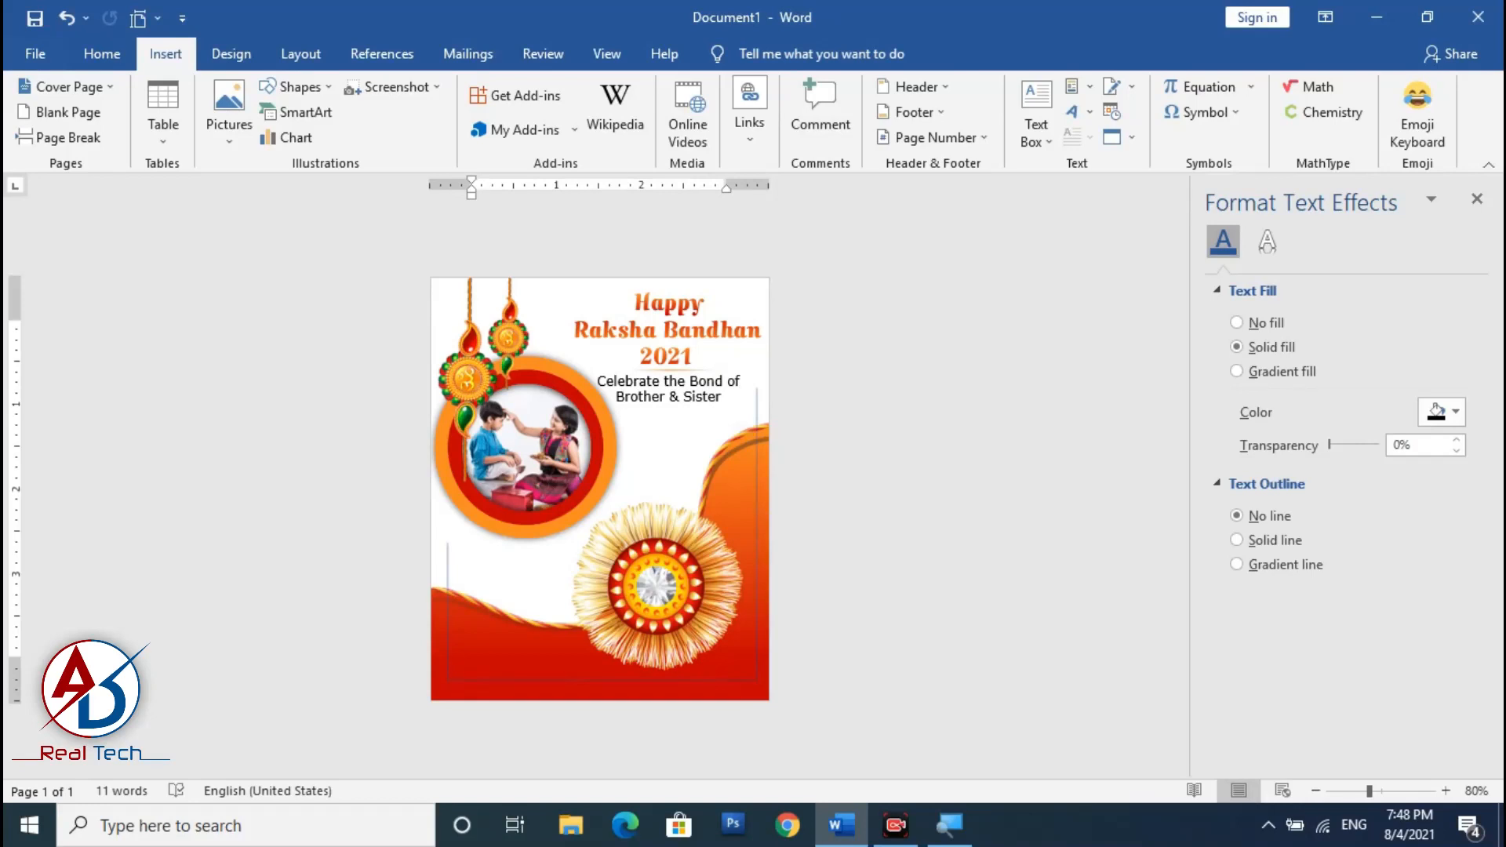
{"action": "double_click", "coordinate": [757, 387]}
{"action": "left_click", "coordinate": [526, 111]}
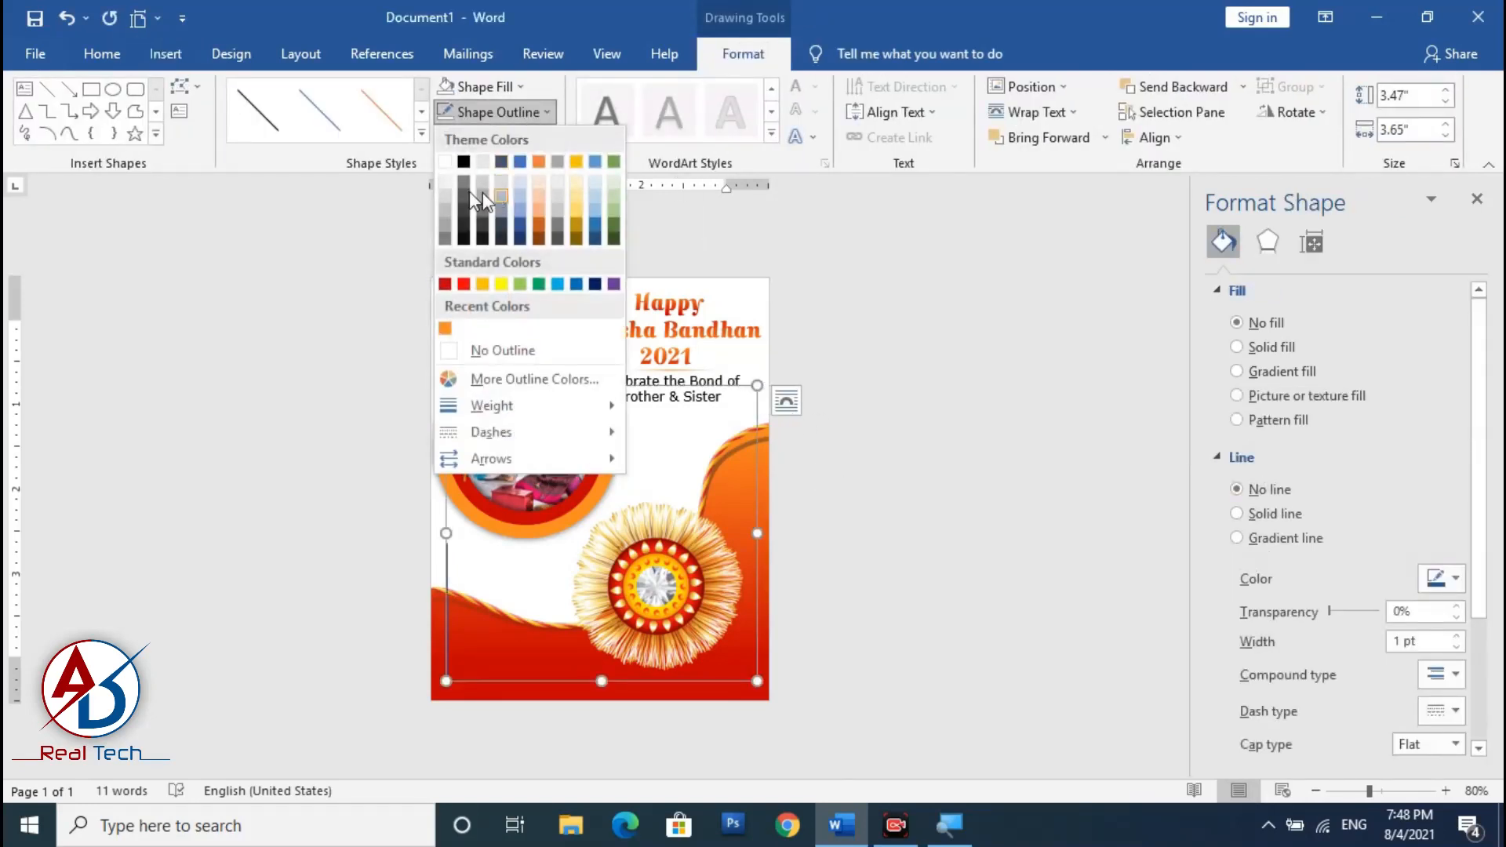
{"action": "left_click", "coordinate": [450, 162]}
Nudge the white frame line slightly left and down to even its margins with the card edges, and check the card
{"action": "key", "text": "Left"}
{"action": "key", "text": "Left"}
{"action": "key", "text": "Left"}
{"action": "key", "text": "Left"}
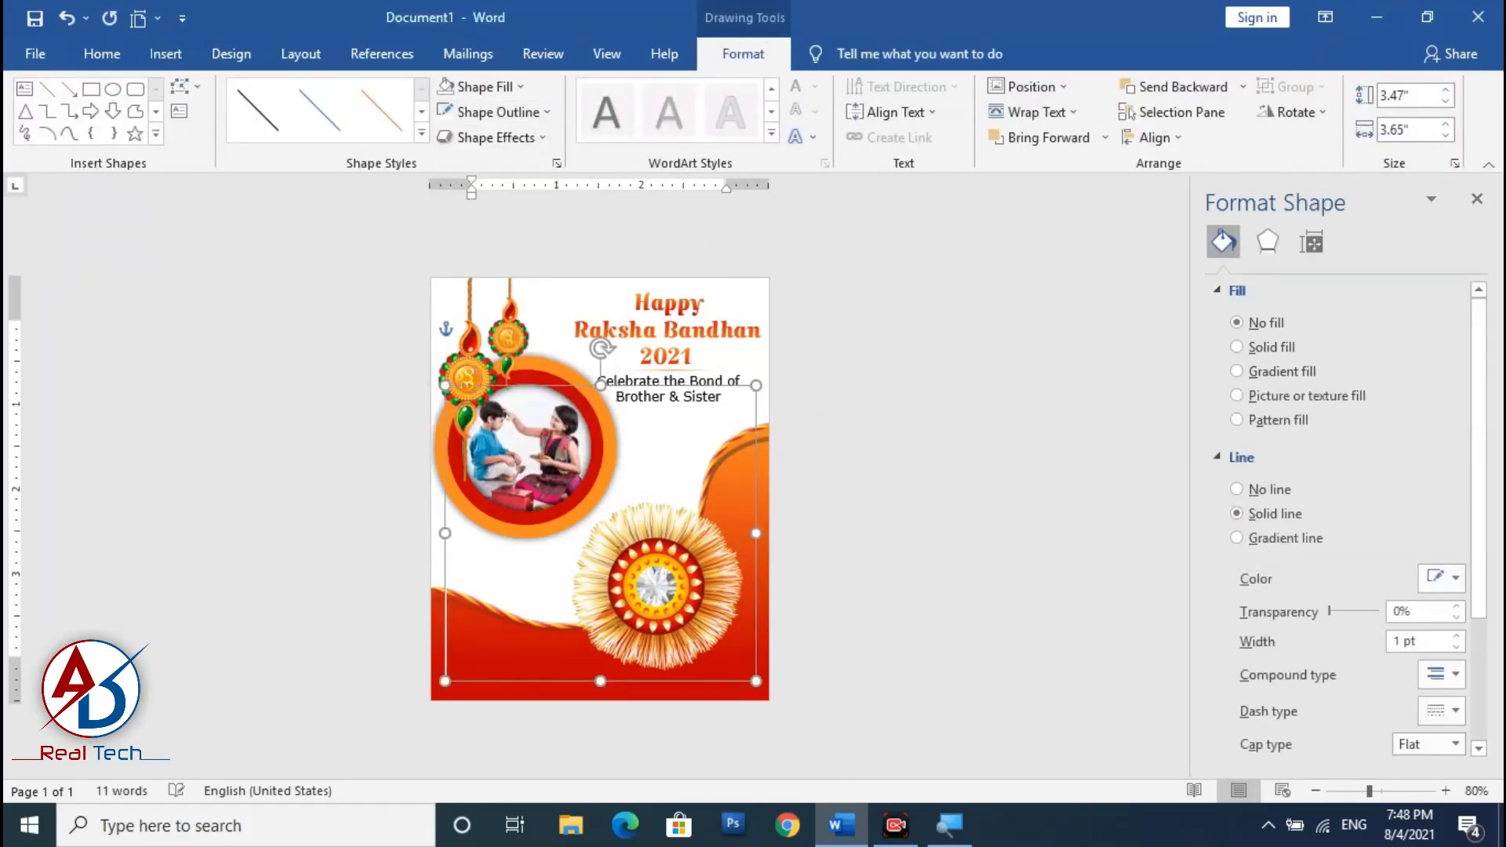
{"action": "key", "text": "Down"}
{"action": "key", "text": "Down"}
{"action": "key", "text": "Down"}
{"action": "key", "text": "Down"}
{"action": "key", "text": "Down"}
{"action": "key", "text": "Down"}
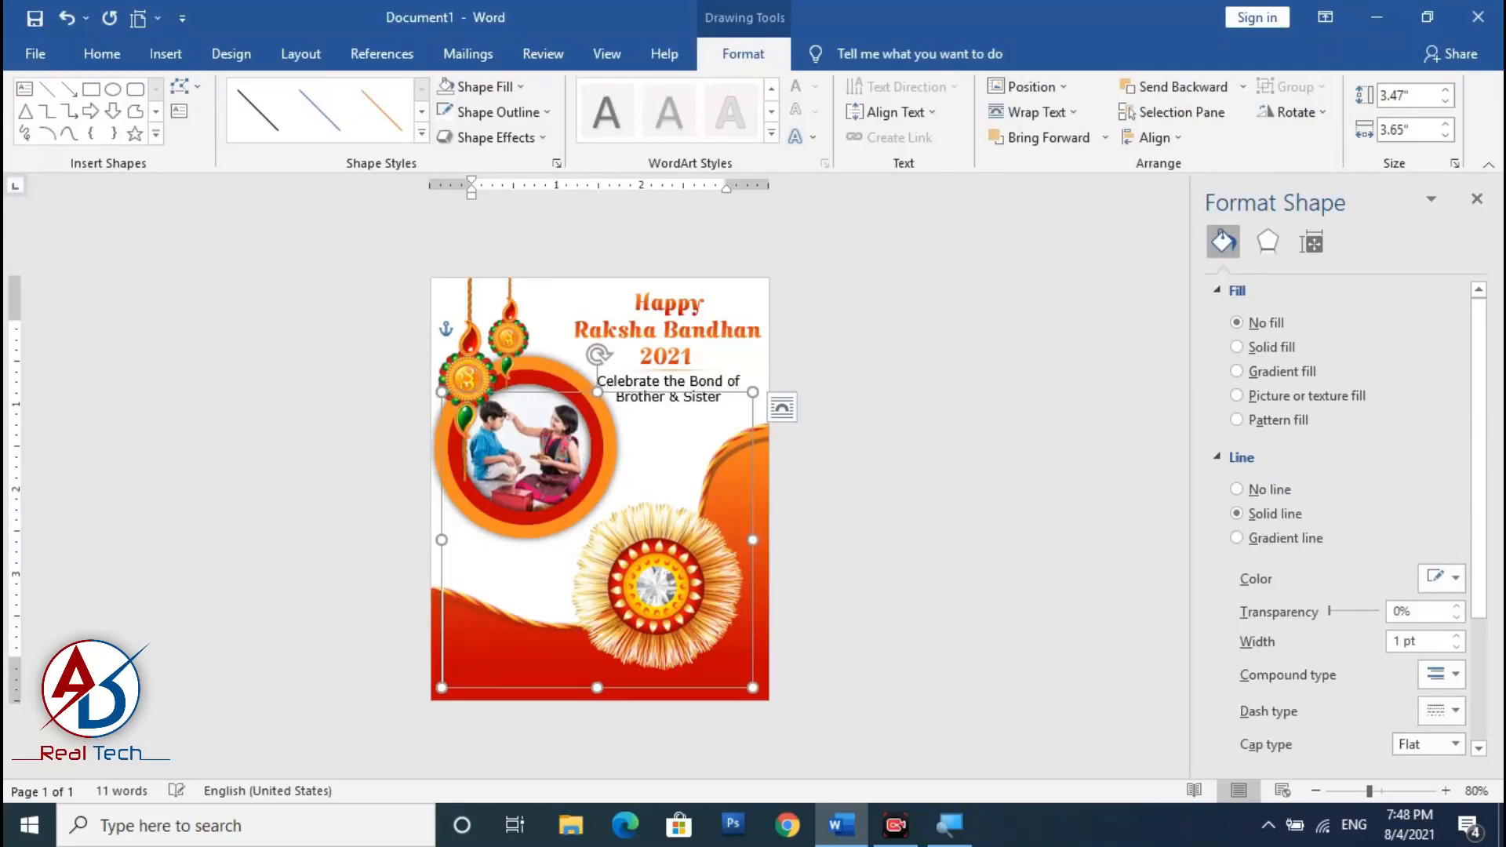
{"action": "left_click", "coordinate": [911, 632]}
{"action": "scroll", "coordinate": [911, 640], "scroll_direction": "down", "scroll_amount": 5, "text": "ctrl"}
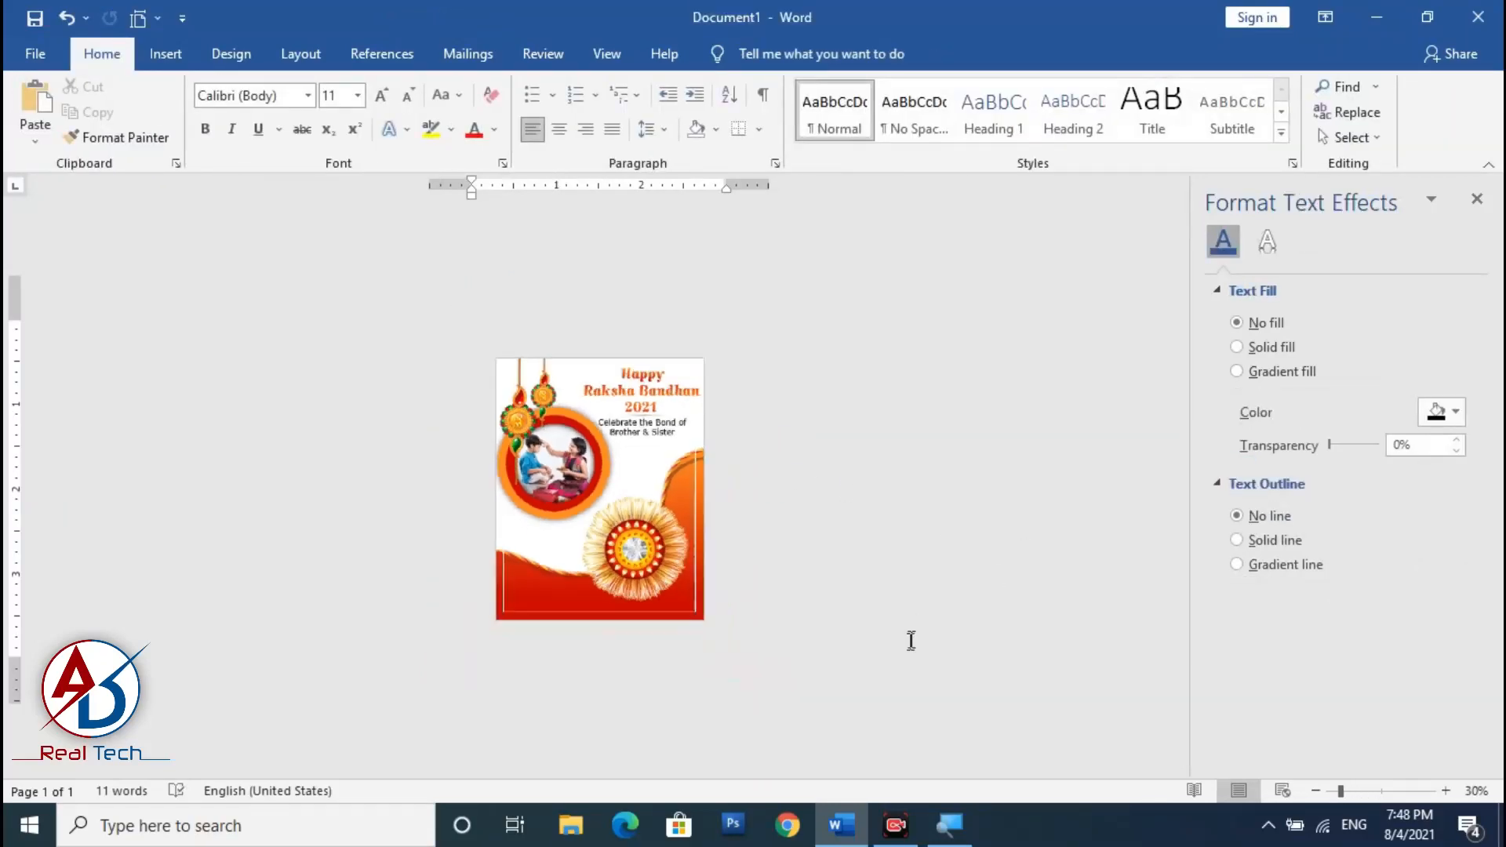
{"action": "scroll", "coordinate": [911, 641], "scroll_direction": "up", "scroll_amount": 4, "text": "ctrl"}
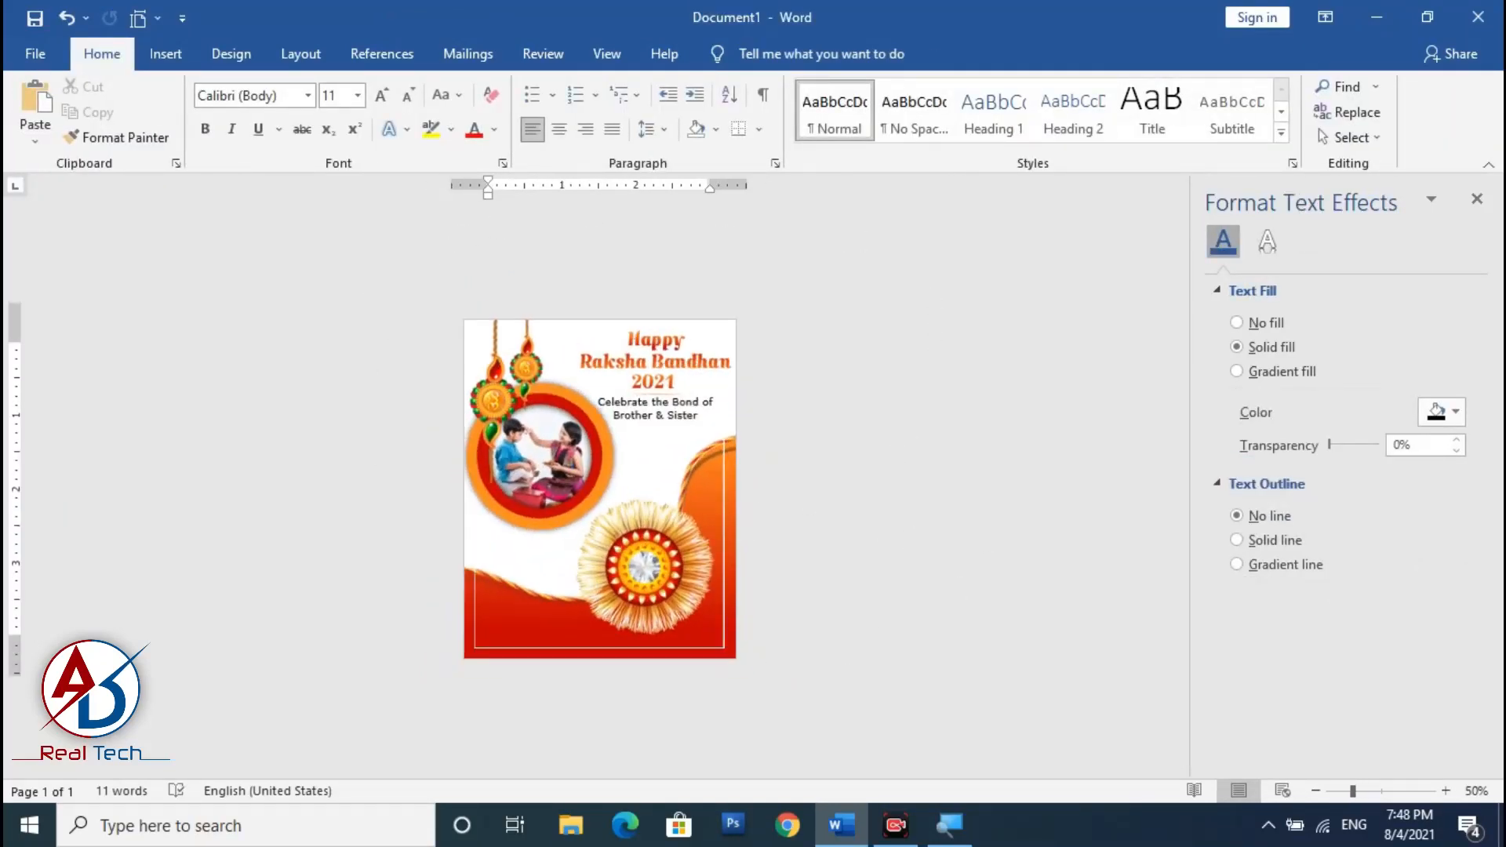
{"action": "scroll", "coordinate": [710, 455], "scroll_direction": "up", "scroll_amount": 1, "text": "ctrl"}
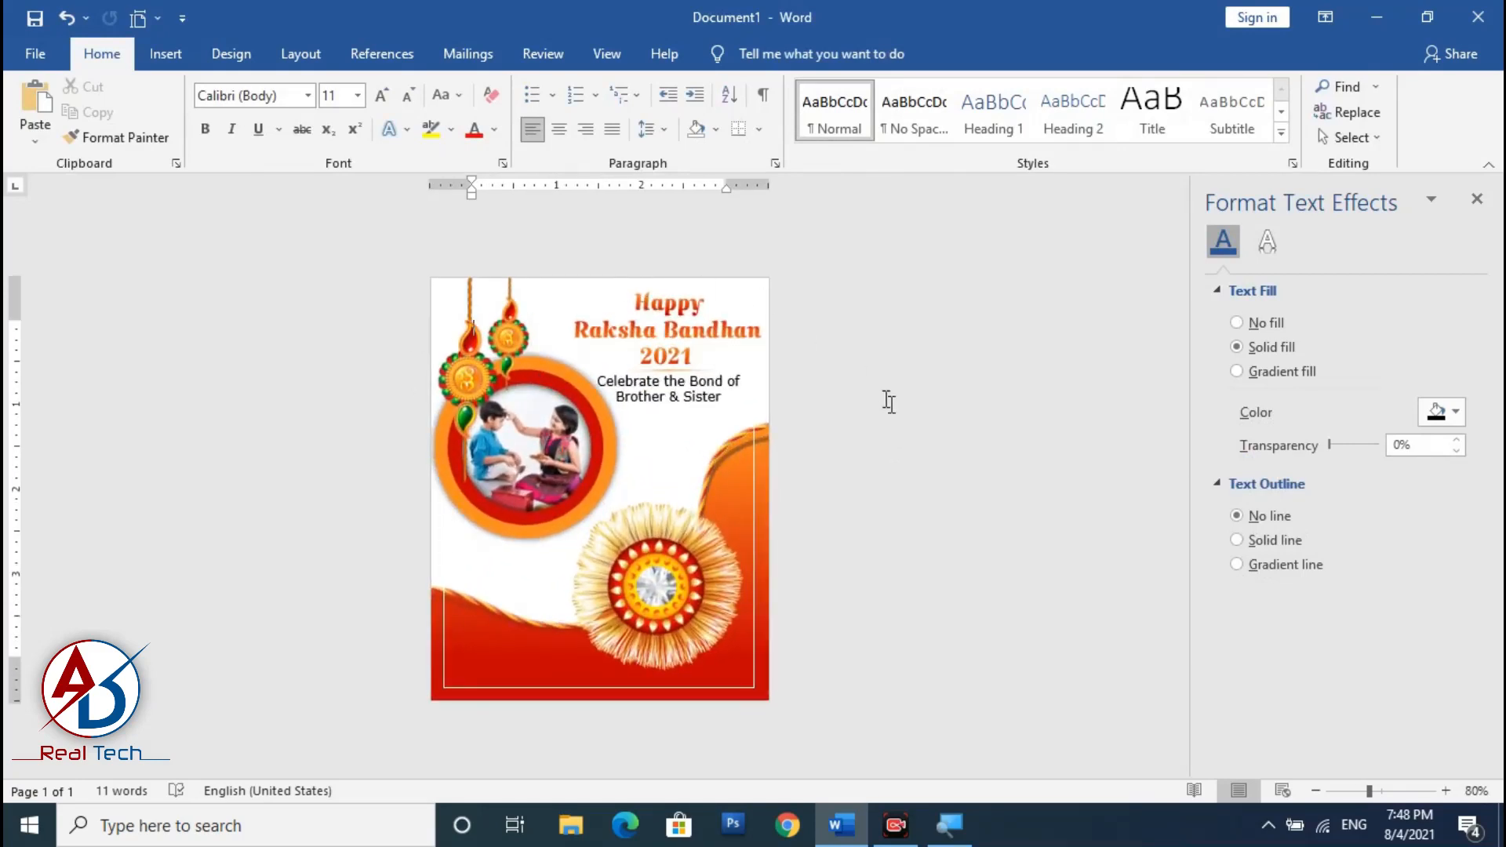